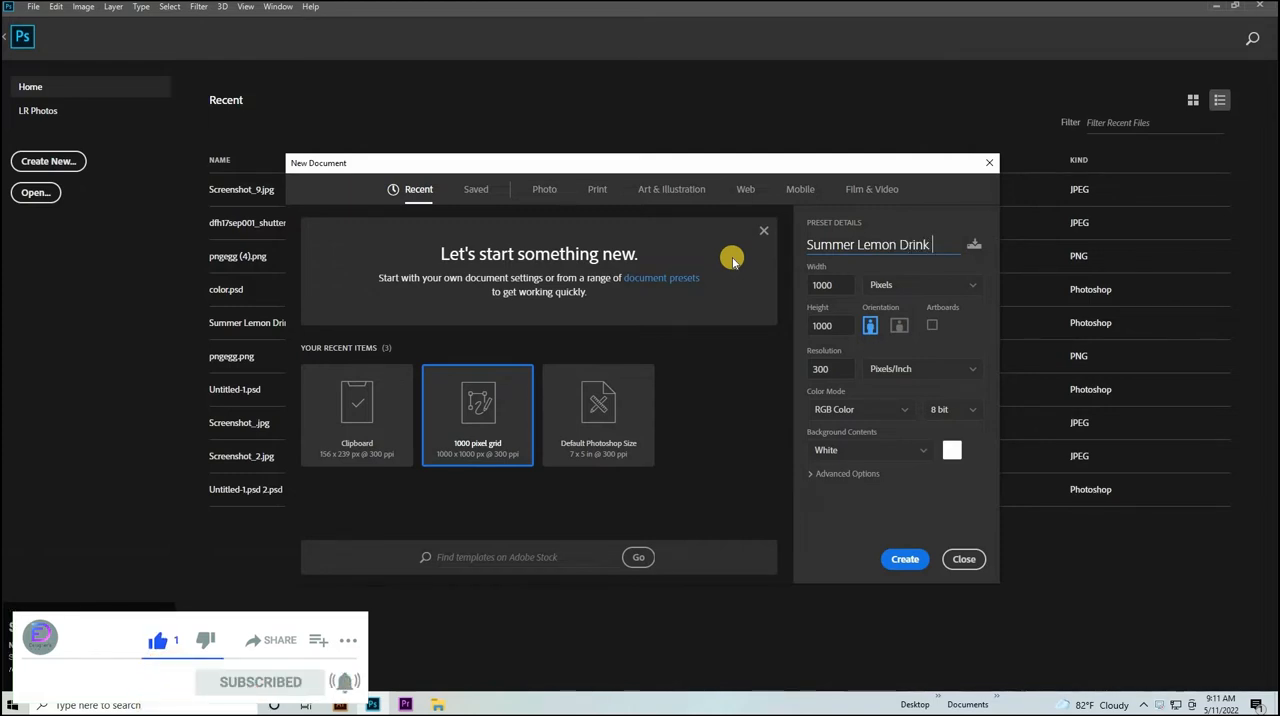
# Create a 1000 x 1000 pixel RGB document at 300 pixels/inch with a white background, named Summer Lemon Drink Poster.
pyautogui.write('nk Poster')
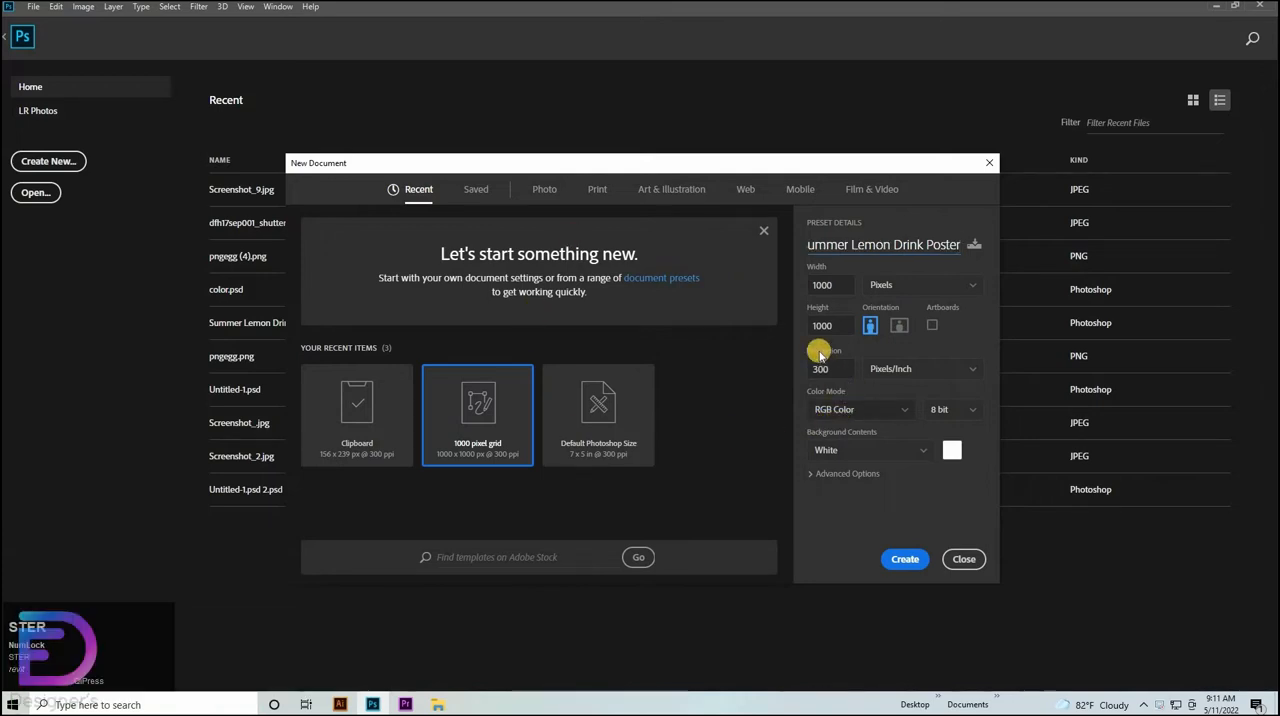
pyautogui.click(892, 410)
pyautogui.click(899, 566)
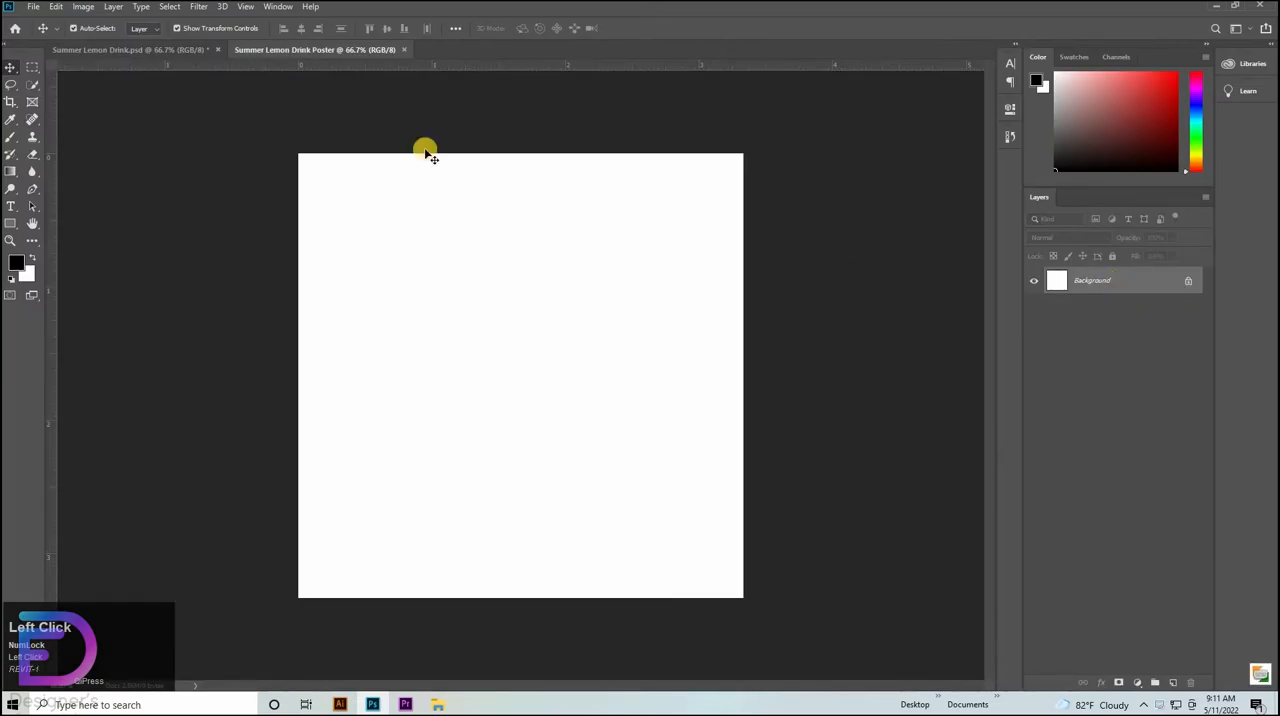
# Copy the color swatch layer from Summer Lemon Drink.psd to the upper-left area of the new poster and unlock the poster's background layer.
pyautogui.click(154, 47)
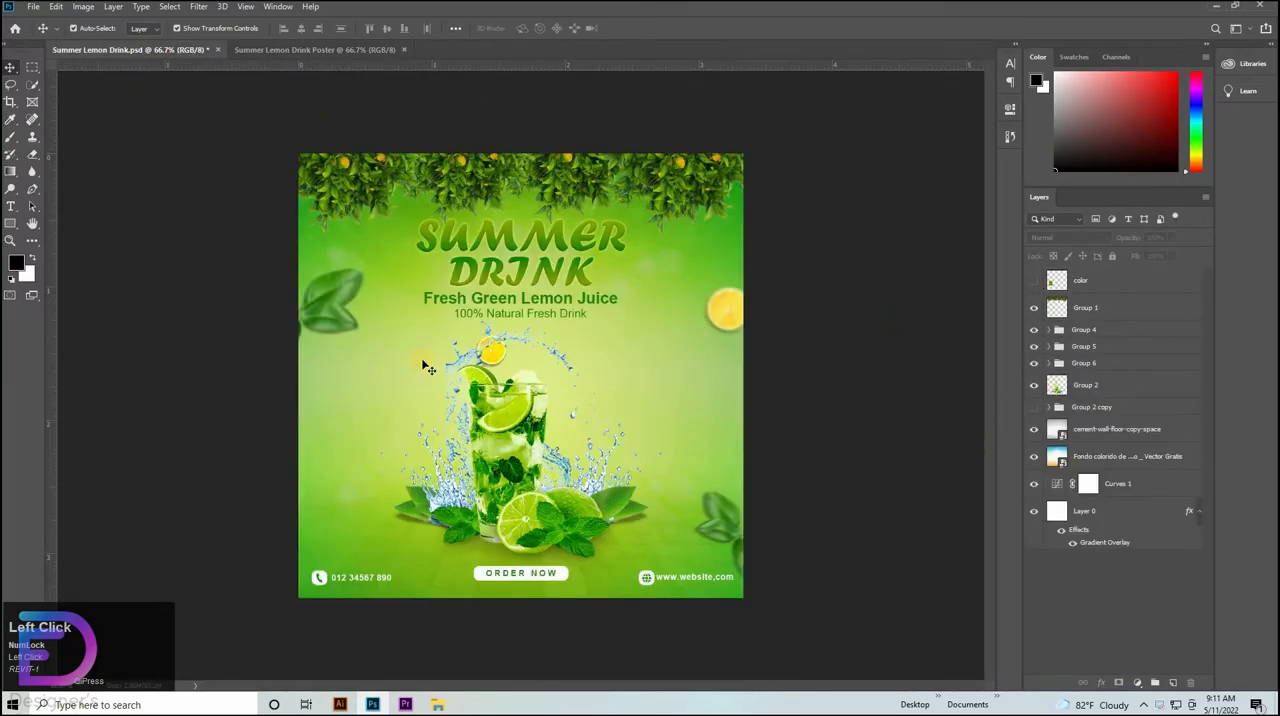
pyautogui.moveTo(389, 409); pyautogui.dragTo(381, 236)
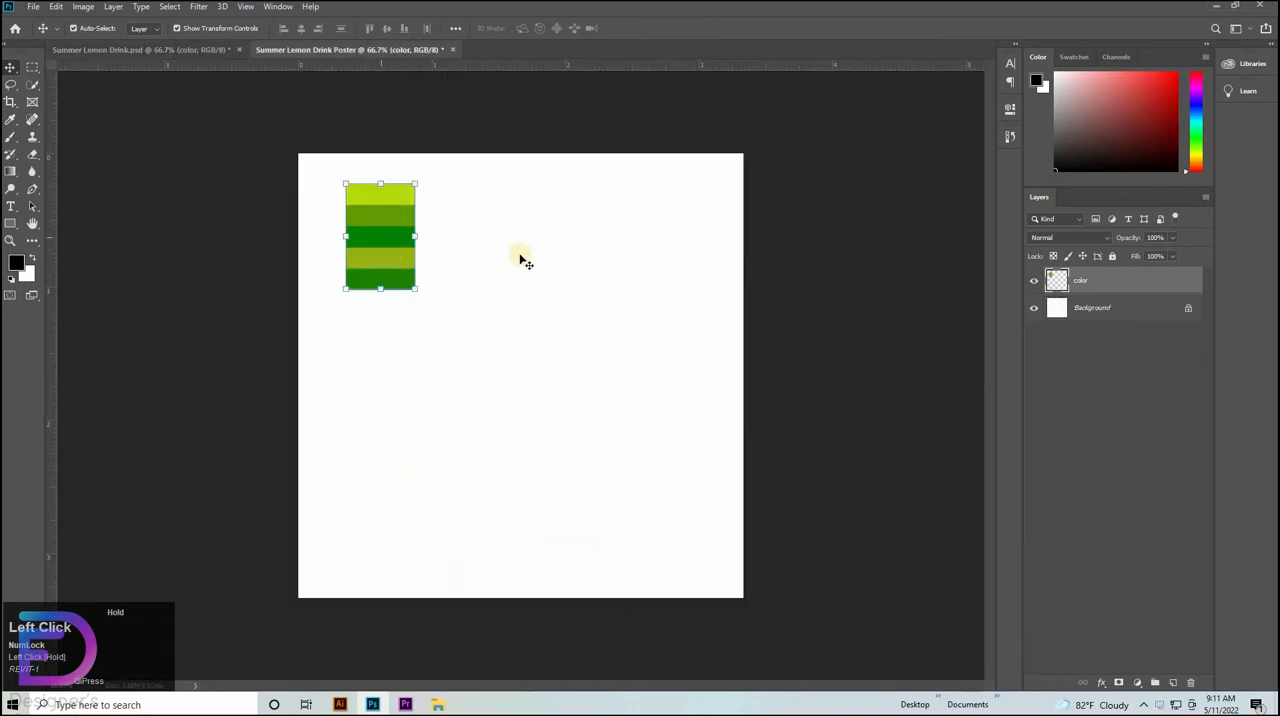
pyautogui.click(1192, 308)
# Add a Gradient Overlay to the background layer with color stops b7db0f at 0%, 639b00 at 50% and 028100 at 100%.
pyautogui.doubleClick(1140, 305)
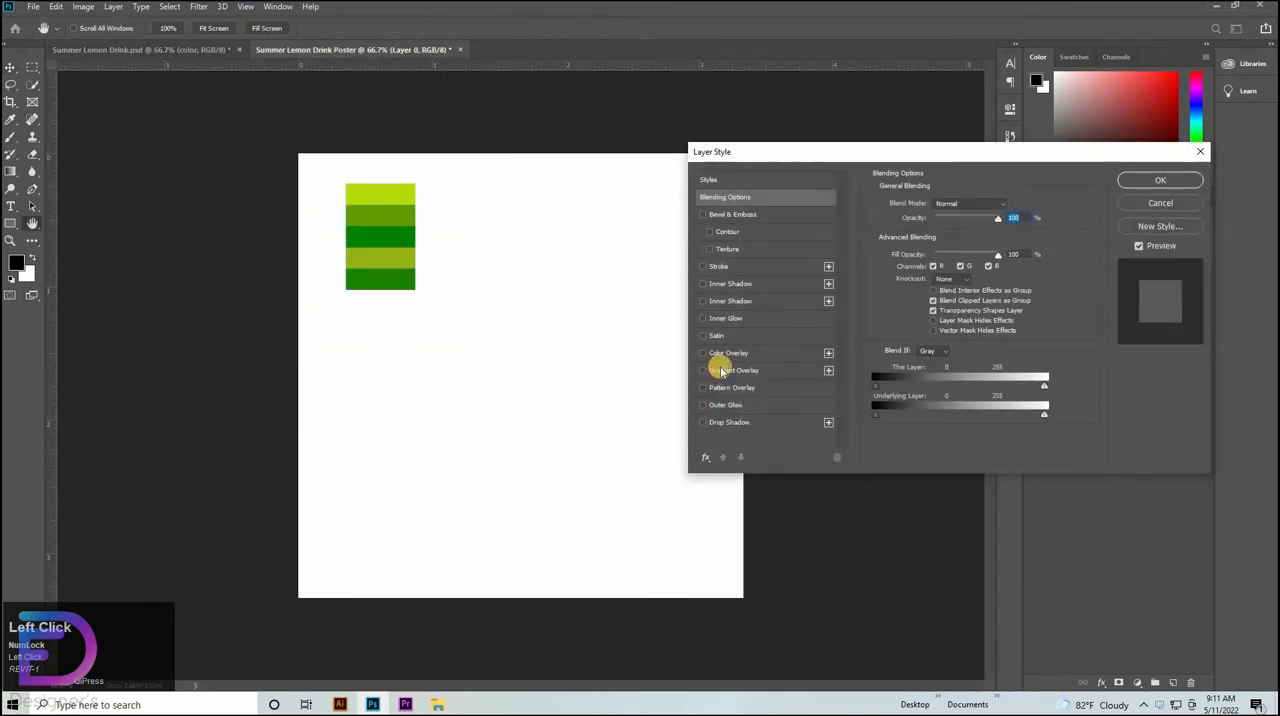
pyautogui.click(720, 370)
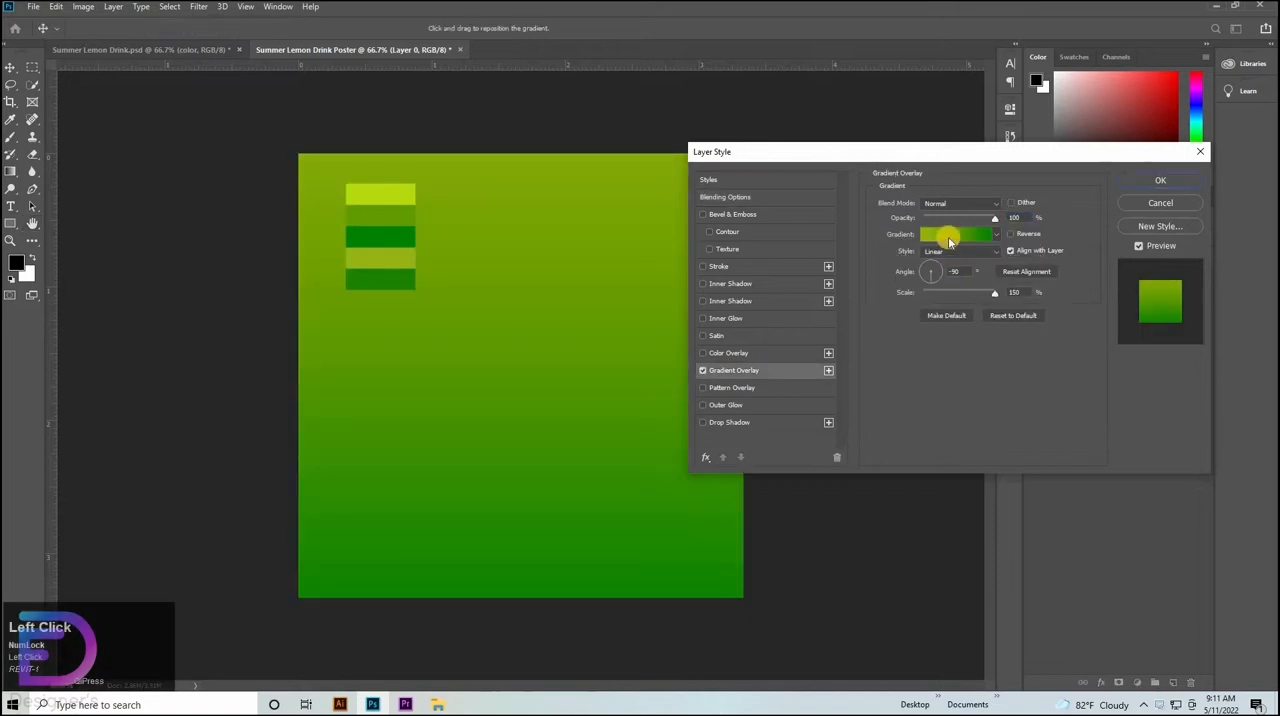
pyautogui.click(955, 234)
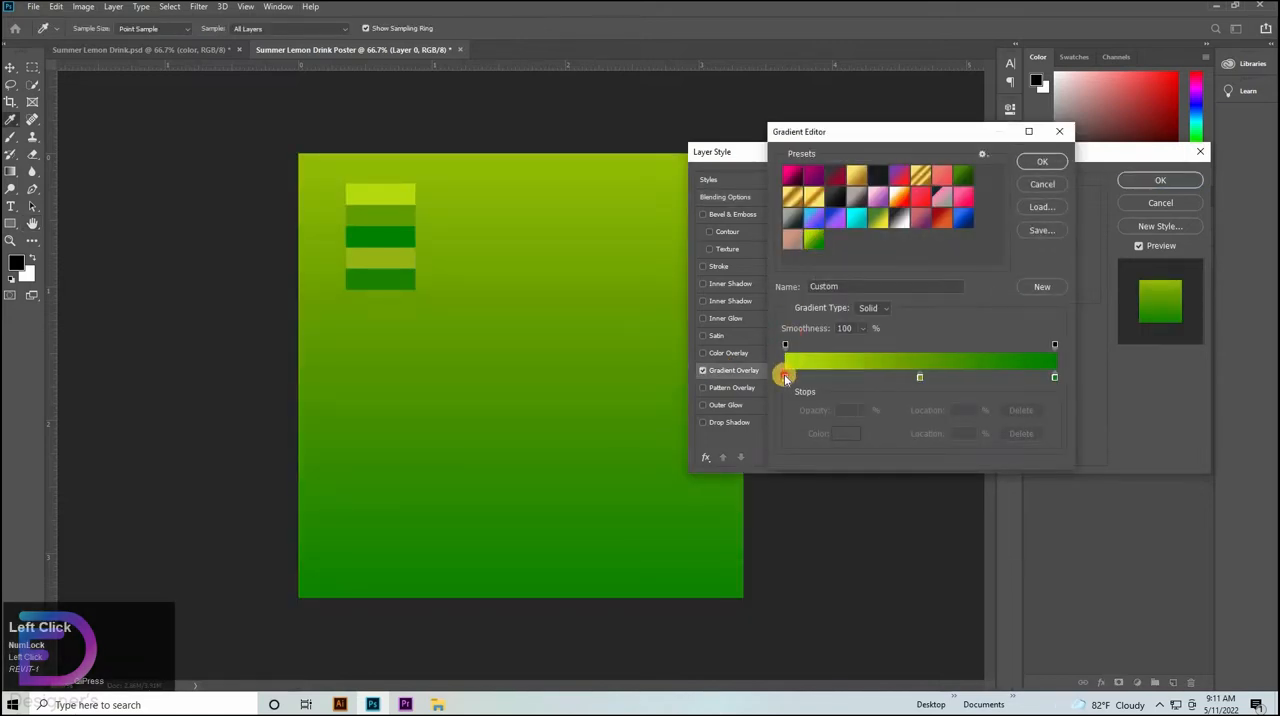
pyautogui.click(785, 376)
pyautogui.click(836, 440)
pyautogui.click(928, 400)
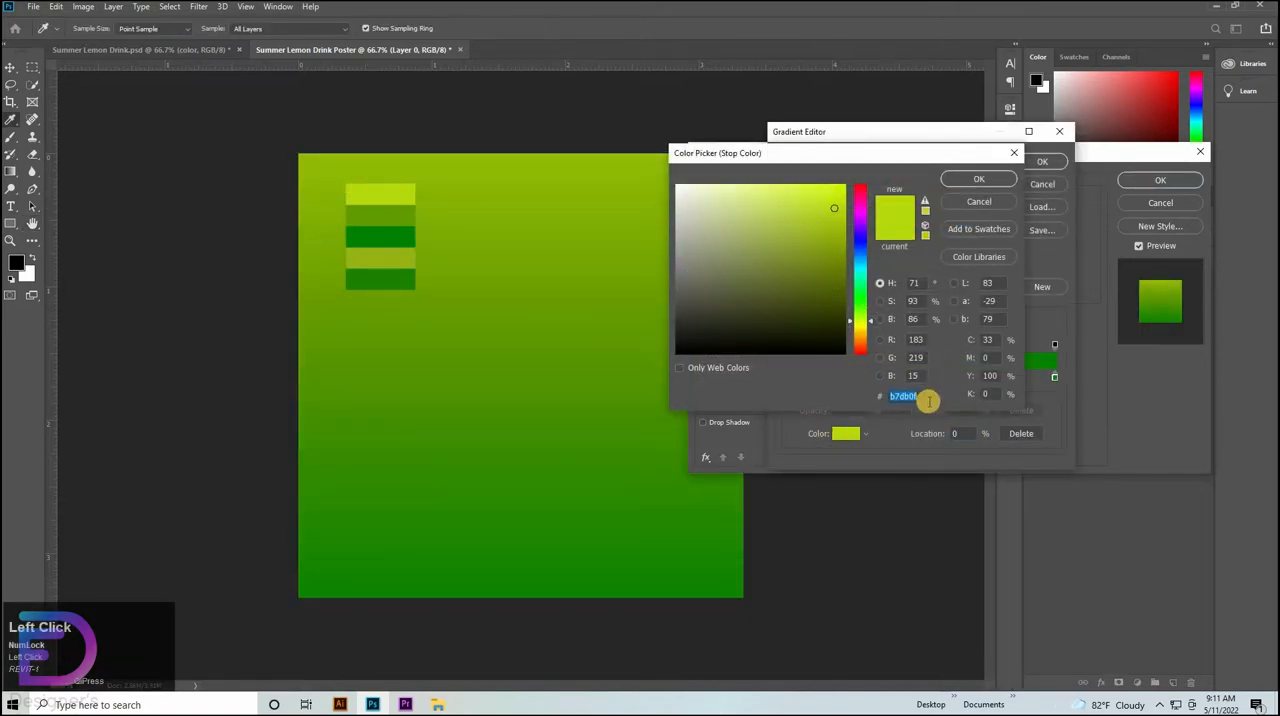
pyautogui.click(979, 179)
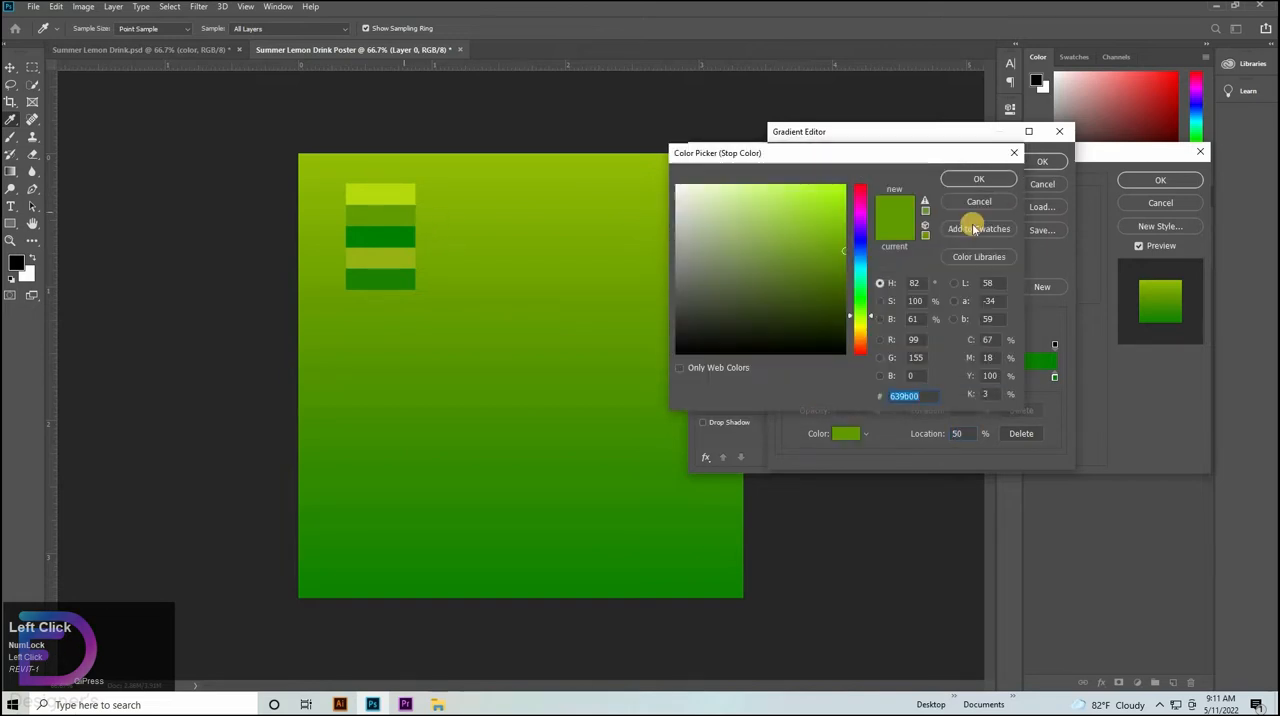
pyautogui.press('Return')
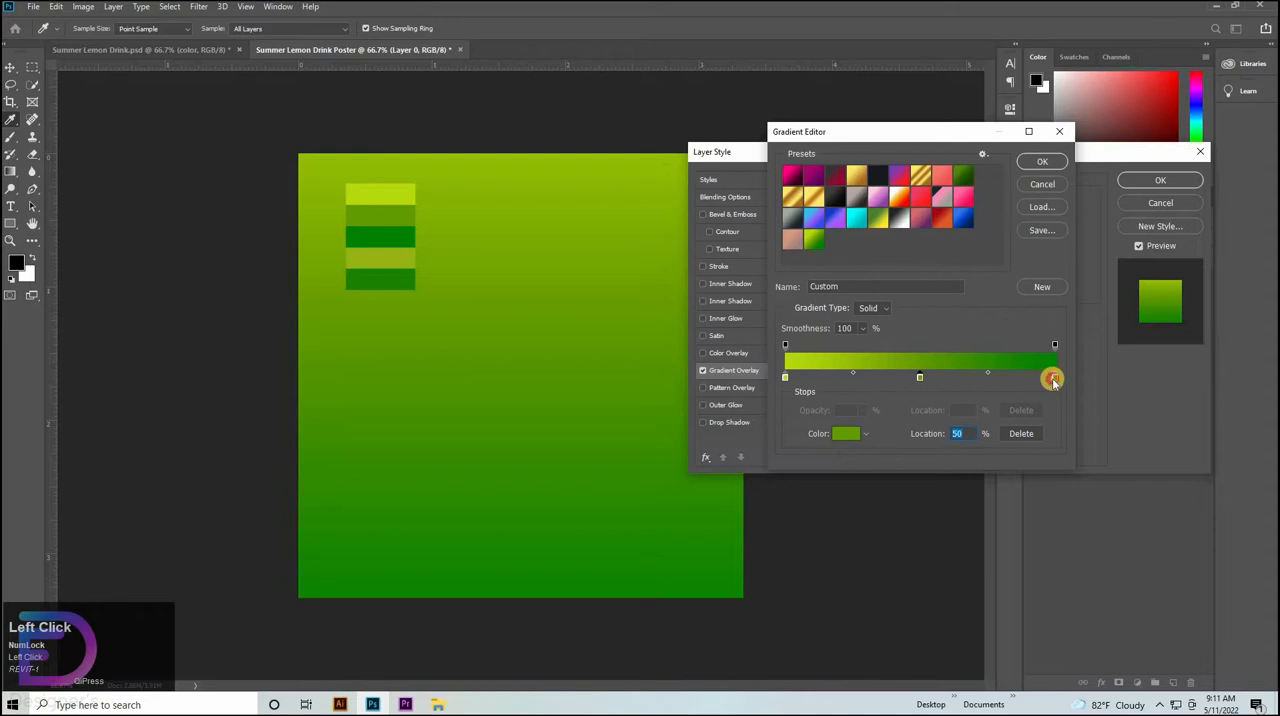
pyautogui.click(841, 434)
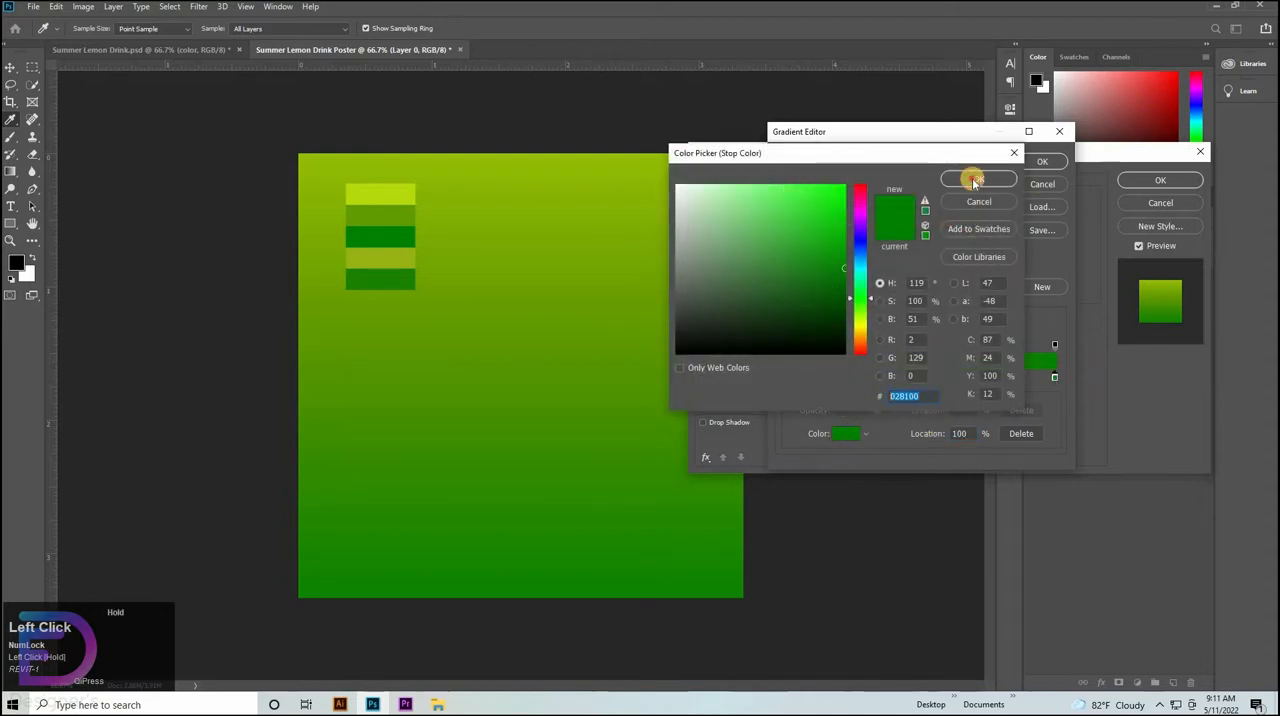
pyautogui.press('Return')
pyautogui.press('Return')
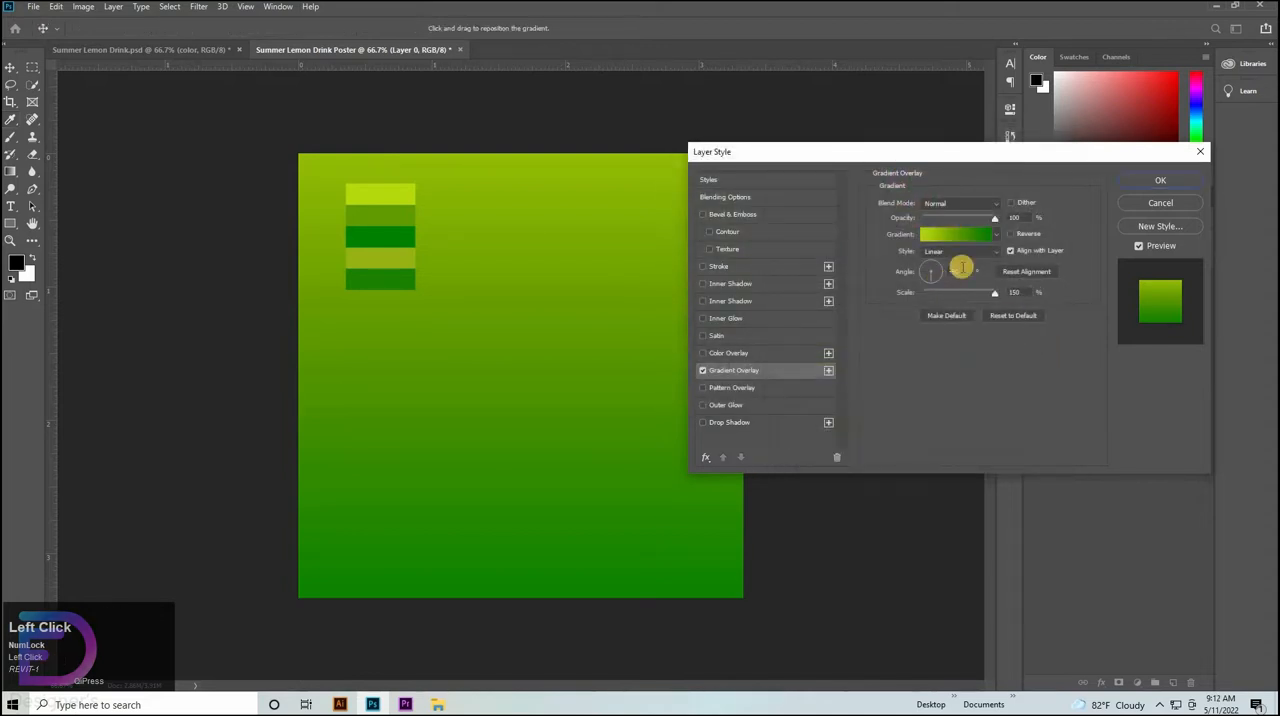
# Set the gradient overlay's angle to 0° and its style to Radial, centred on the canvas, and apply the layer style.
pyautogui.click(932, 275)
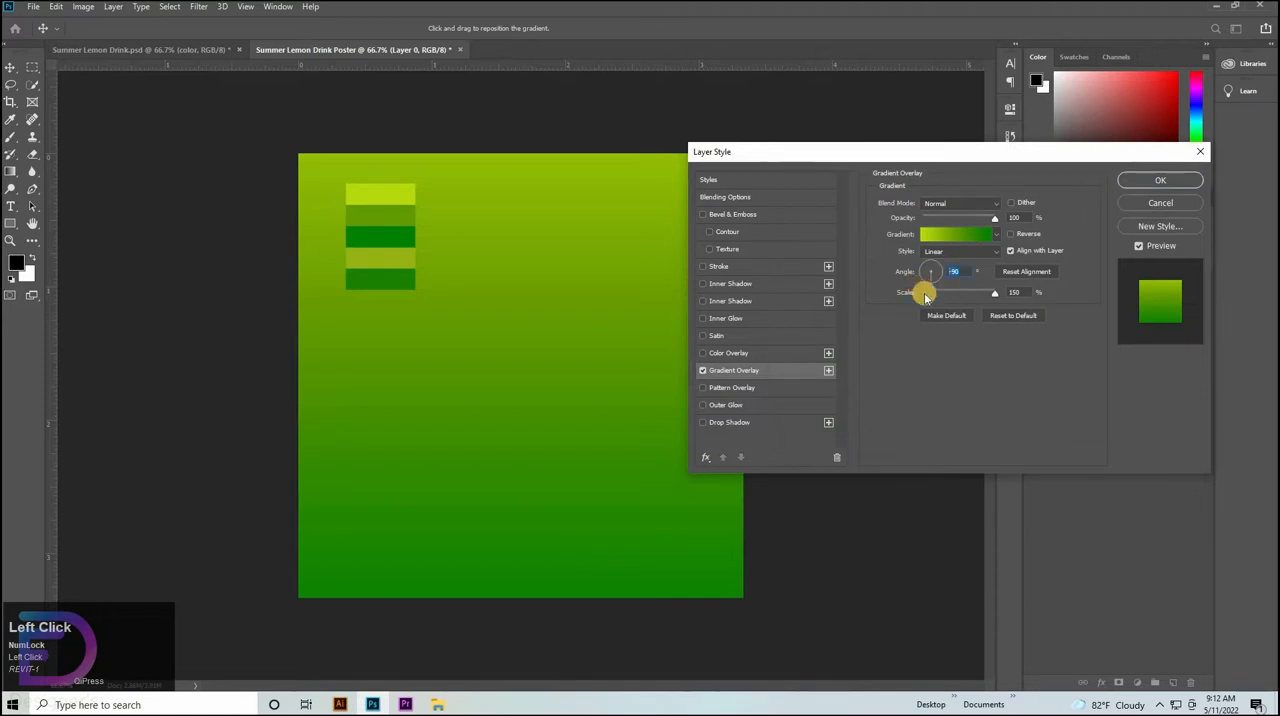
pyautogui.write('0')
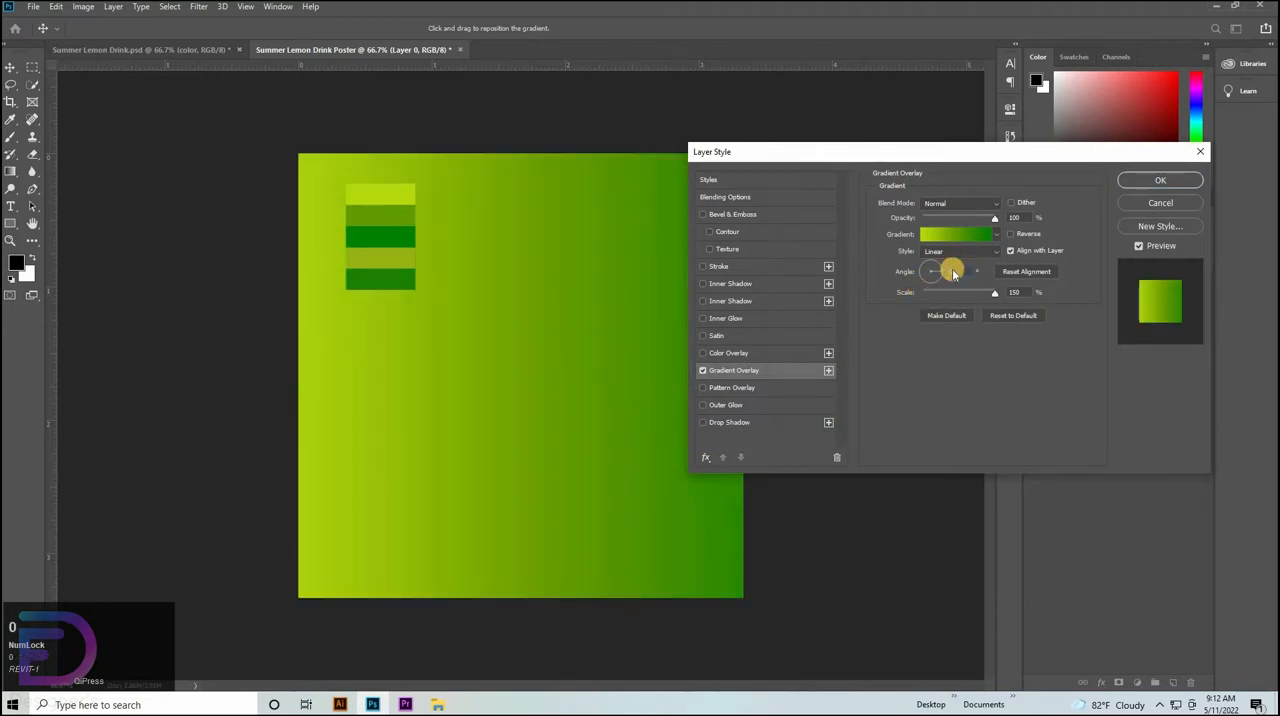
pyautogui.click(958, 251)
pyautogui.click(942, 263)
pyautogui.moveTo(603, 408)
pyautogui.mouseDown()
pyautogui.moveTo(577, 420)
pyautogui.moveTo(587, 424)
pyautogui.mouseUp()
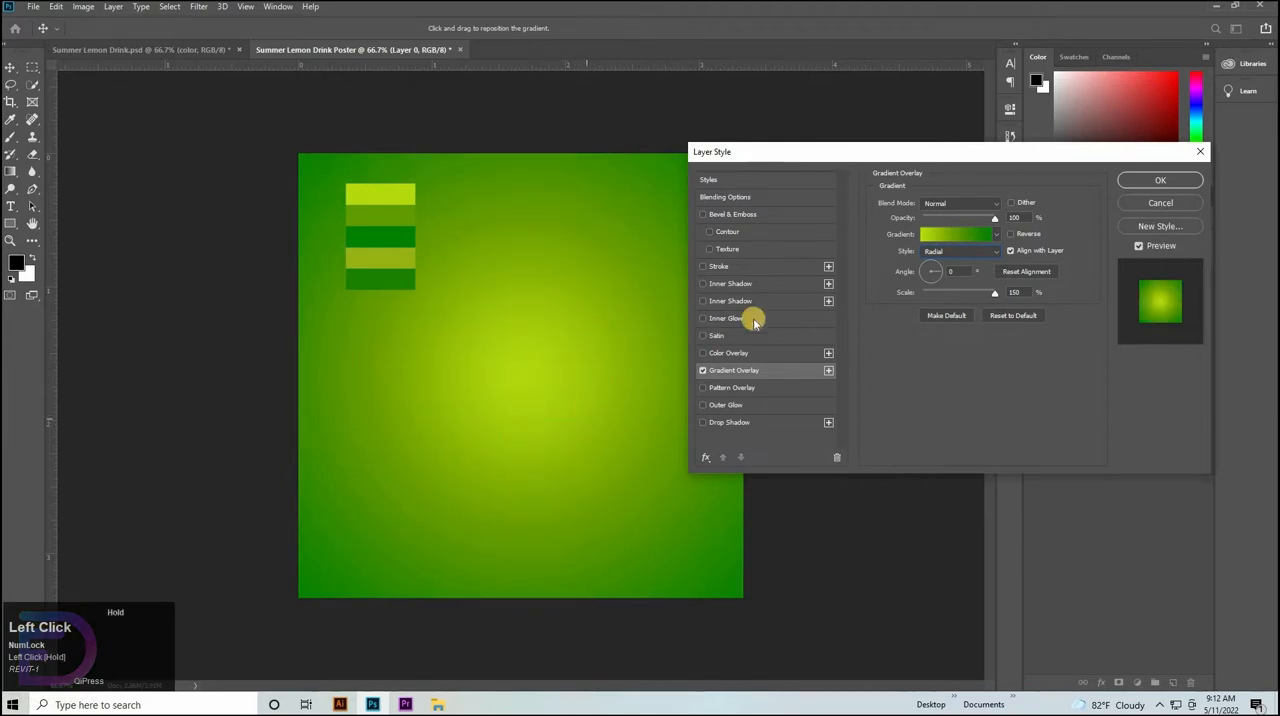
pyautogui.click(1161, 180)
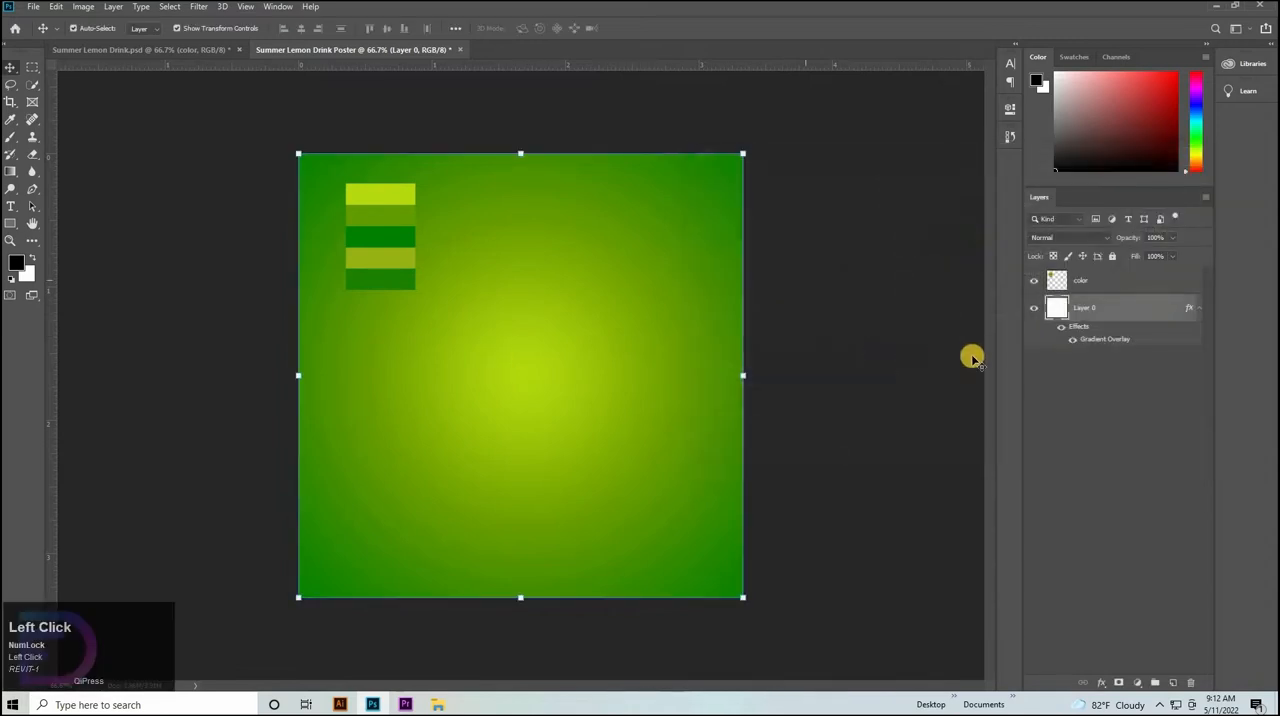
# Add a Curves adjustment layer above the gradient background and raise the middle of the RGB curve slightly to brighten it.
pyautogui.click(1137, 684)
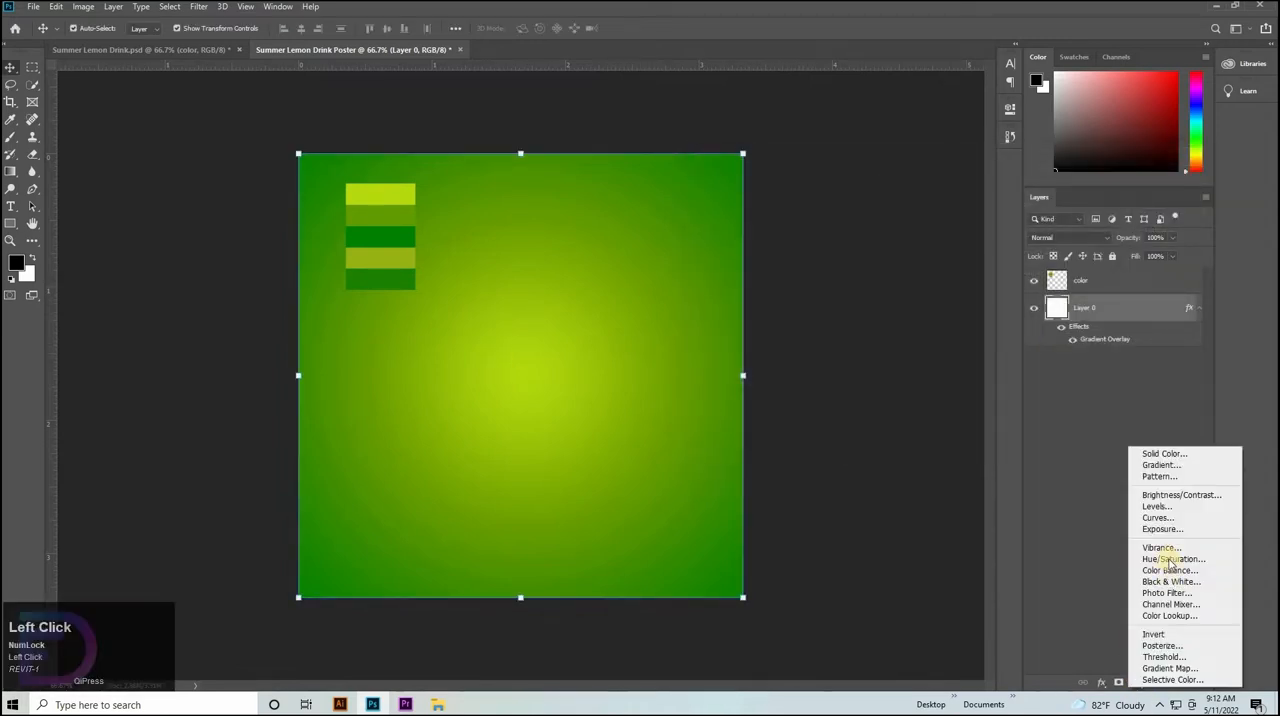
pyautogui.click(1160, 518)
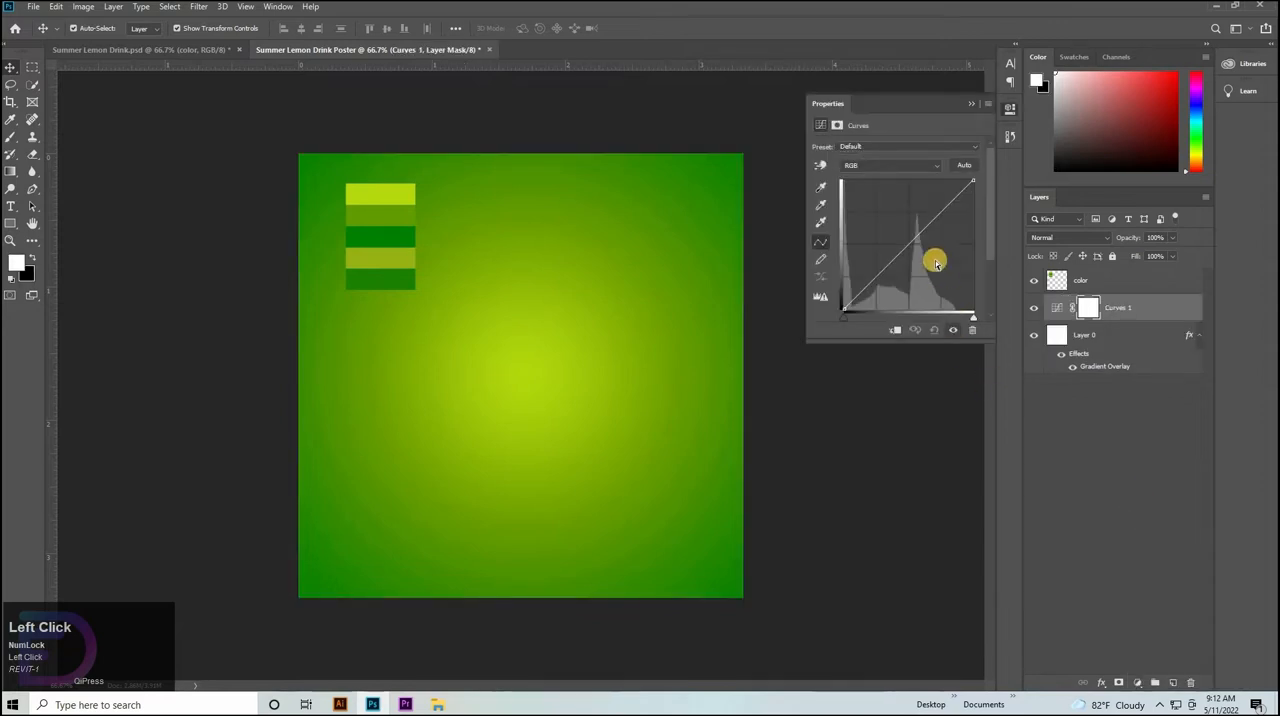
pyautogui.moveTo(911, 243); pyautogui.dragTo(901, 237)
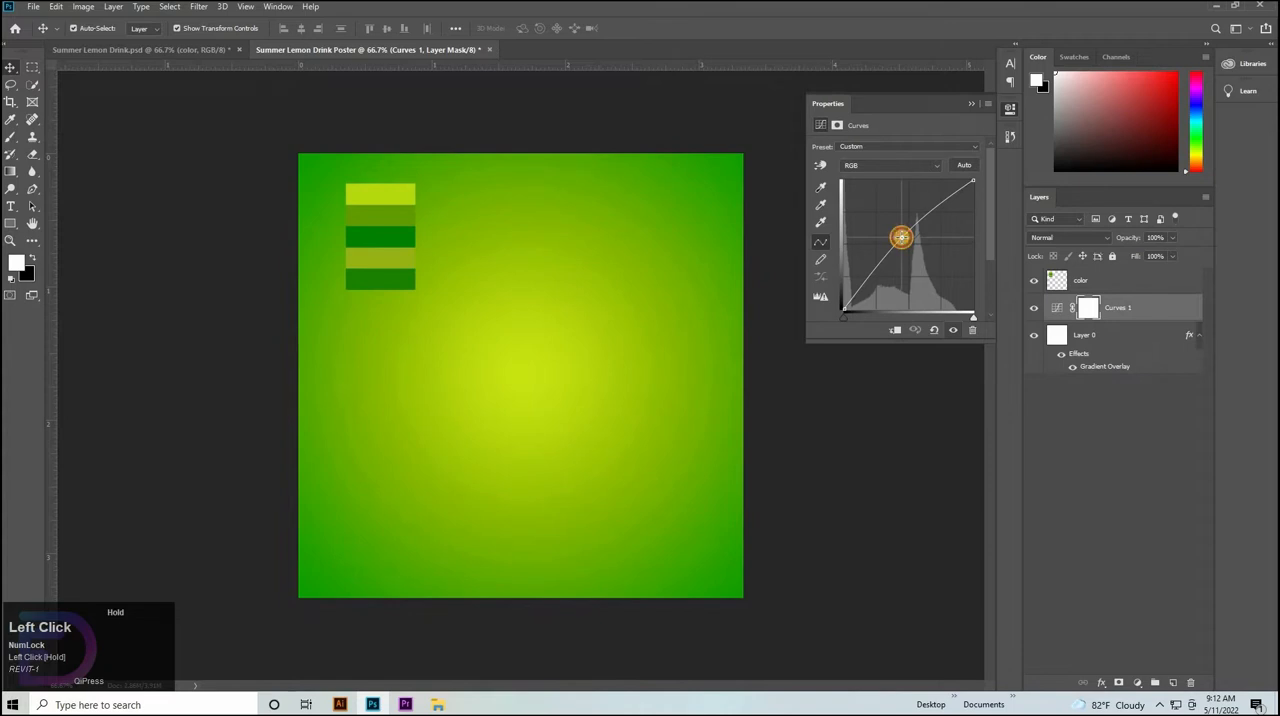
pyautogui.click(1094, 396)
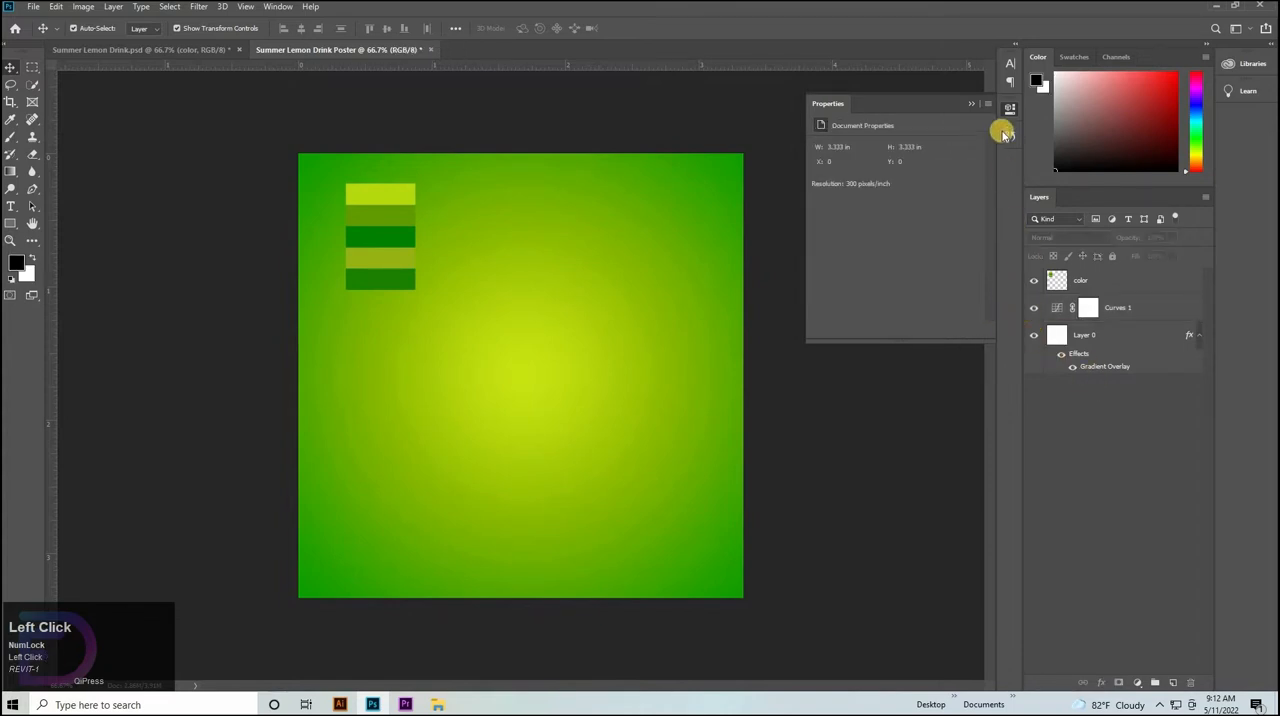
pyautogui.click(1007, 110)
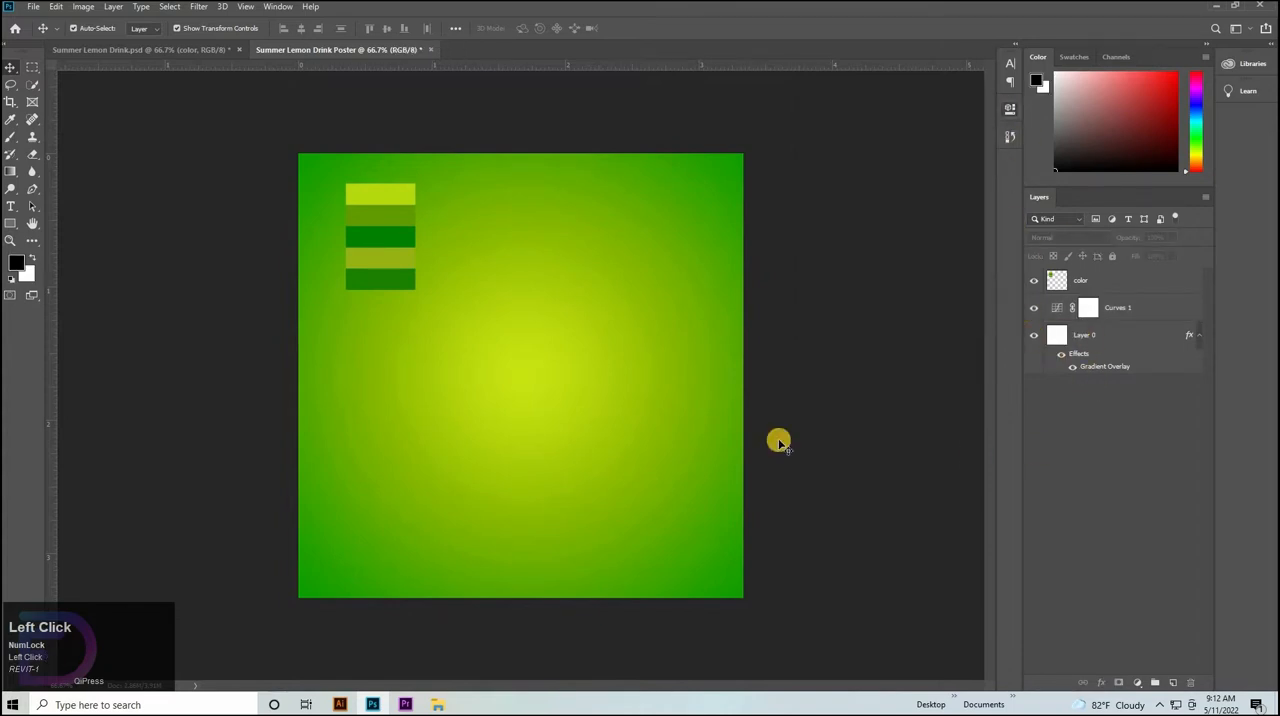
# Hide the color swatch layer and place the Fondo colorido de verano _ Vector Gratis.jpg image across the whole canvas.
pyautogui.click(1033, 277)
pyautogui.click(438, 704)
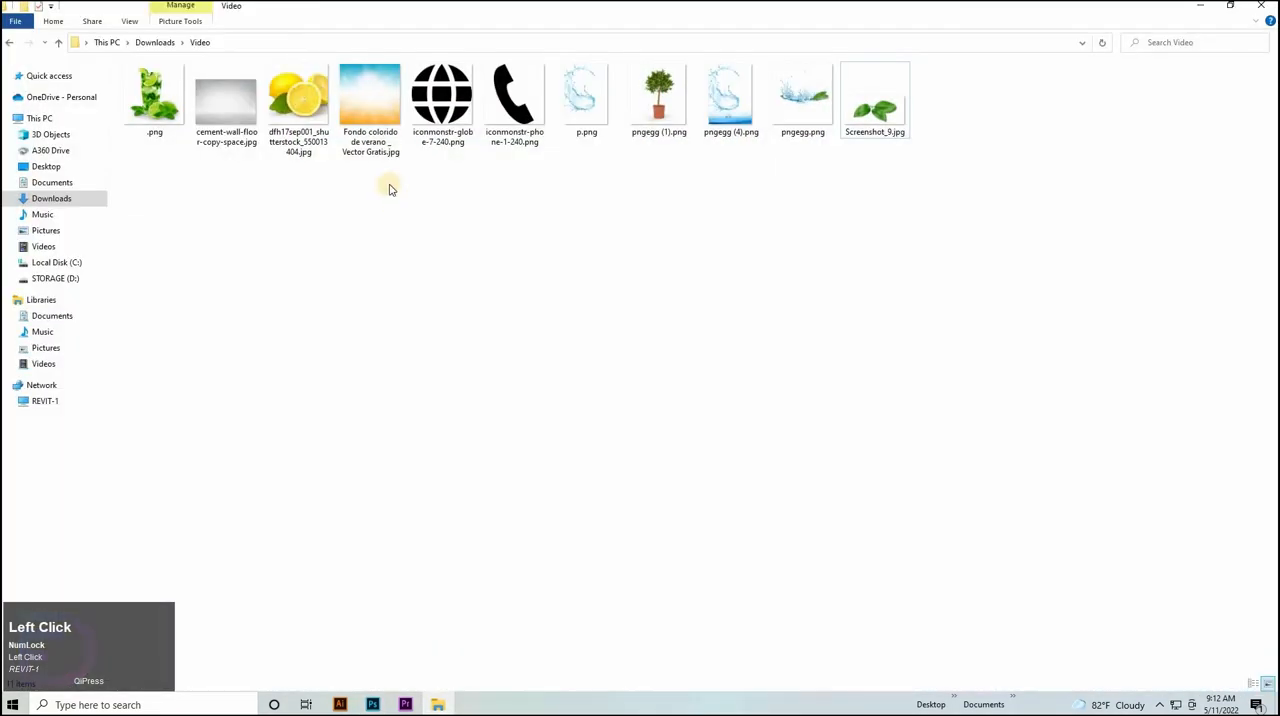
pyautogui.moveTo(378, 105); pyautogui.dragTo(454, 403)
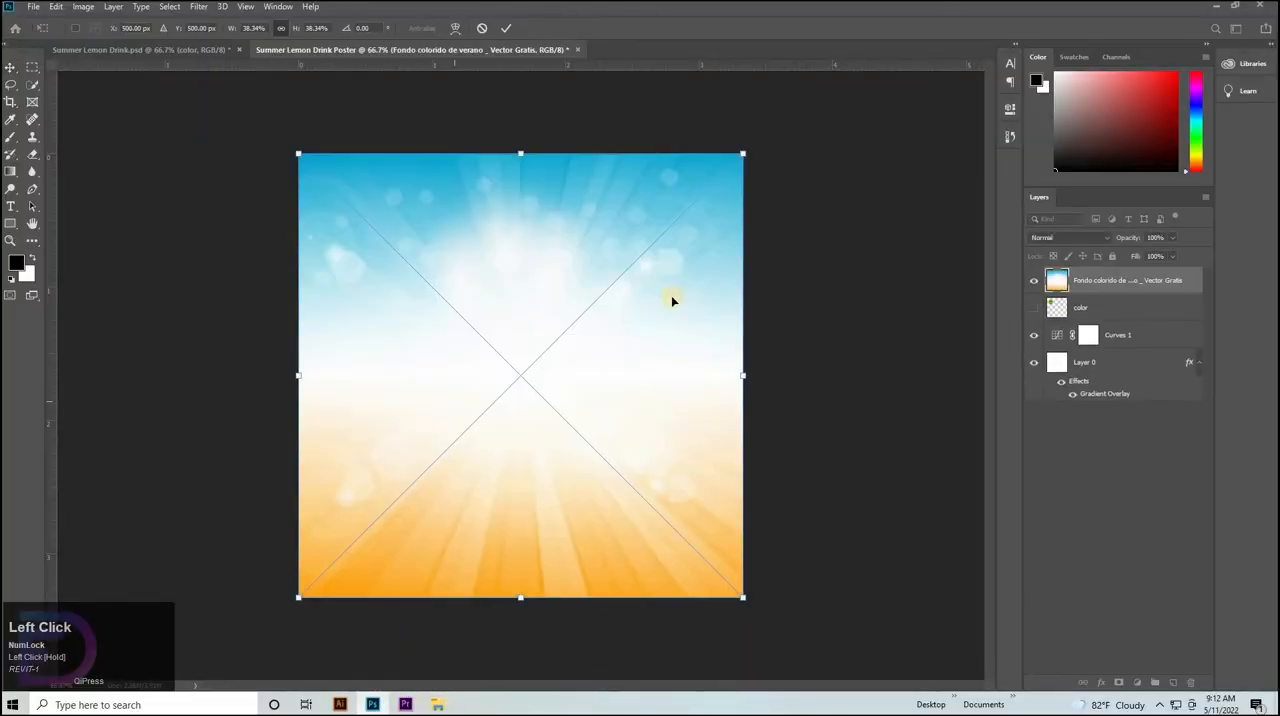
pyautogui.click(505, 27)
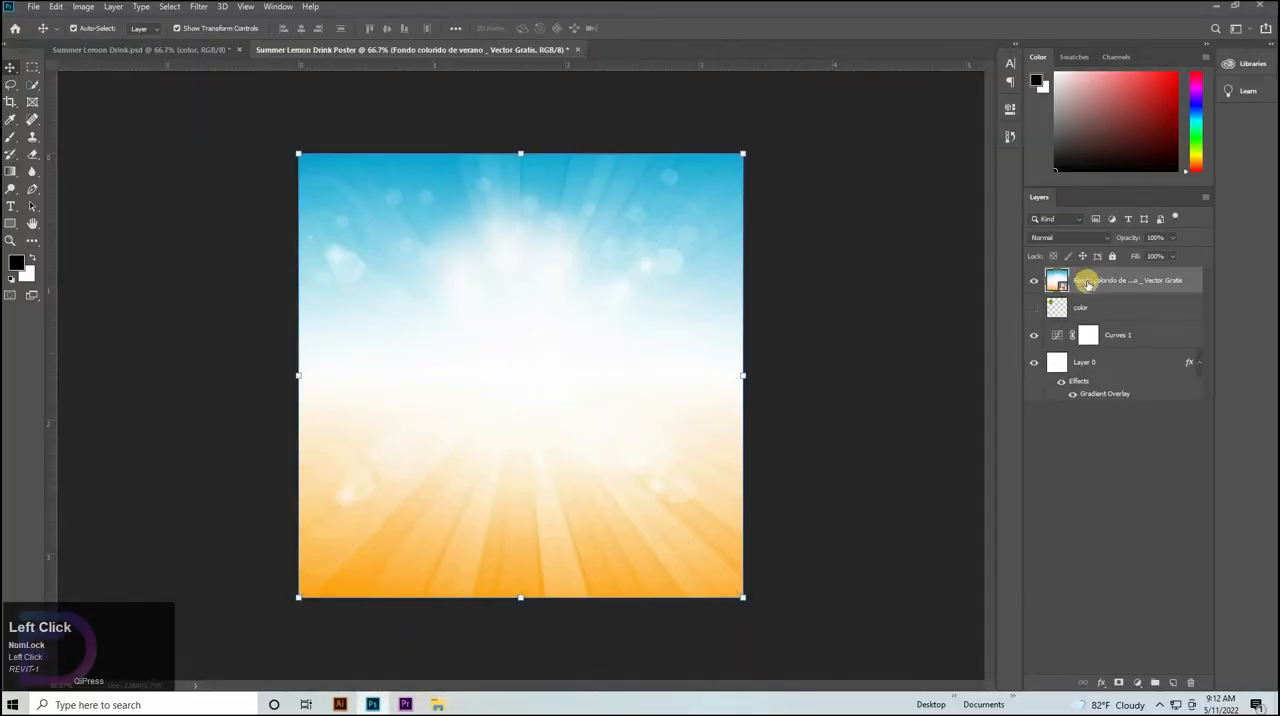
# Set the Fondo colorido layer's blending mode to Luminosity and its opacity to 50%.
pyautogui.click(1066, 237)
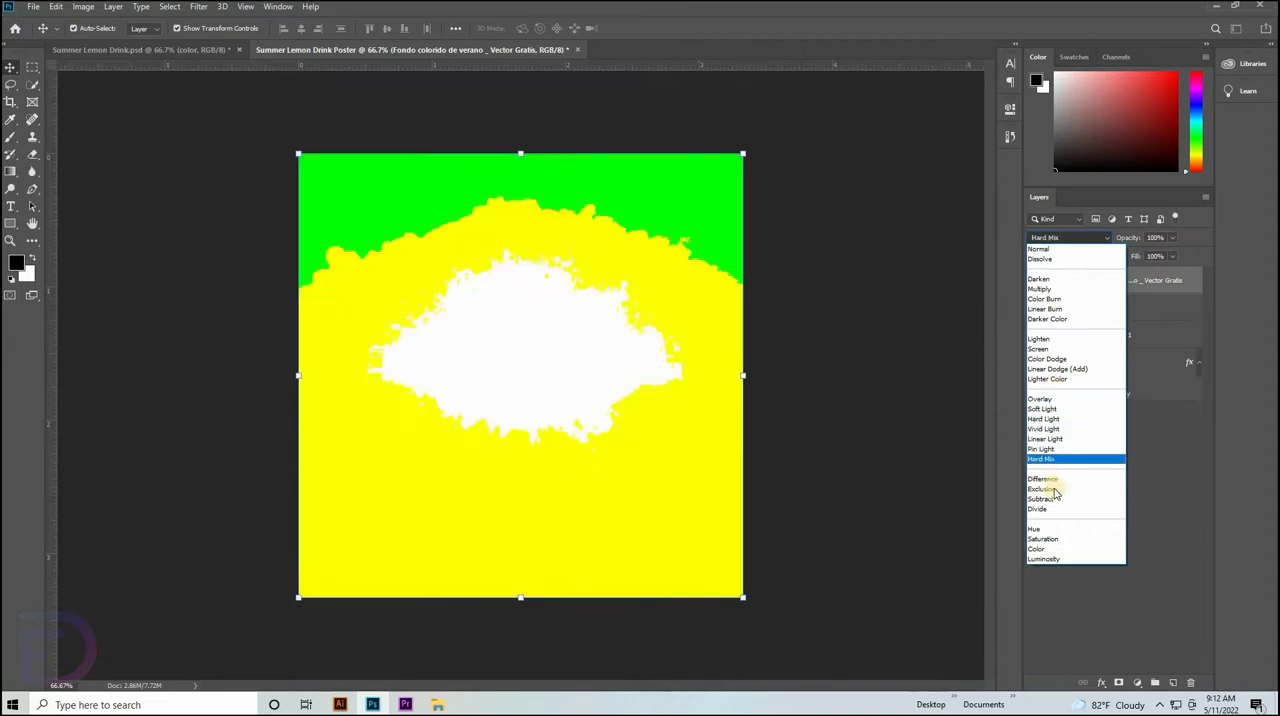
pyautogui.click(1055, 562)
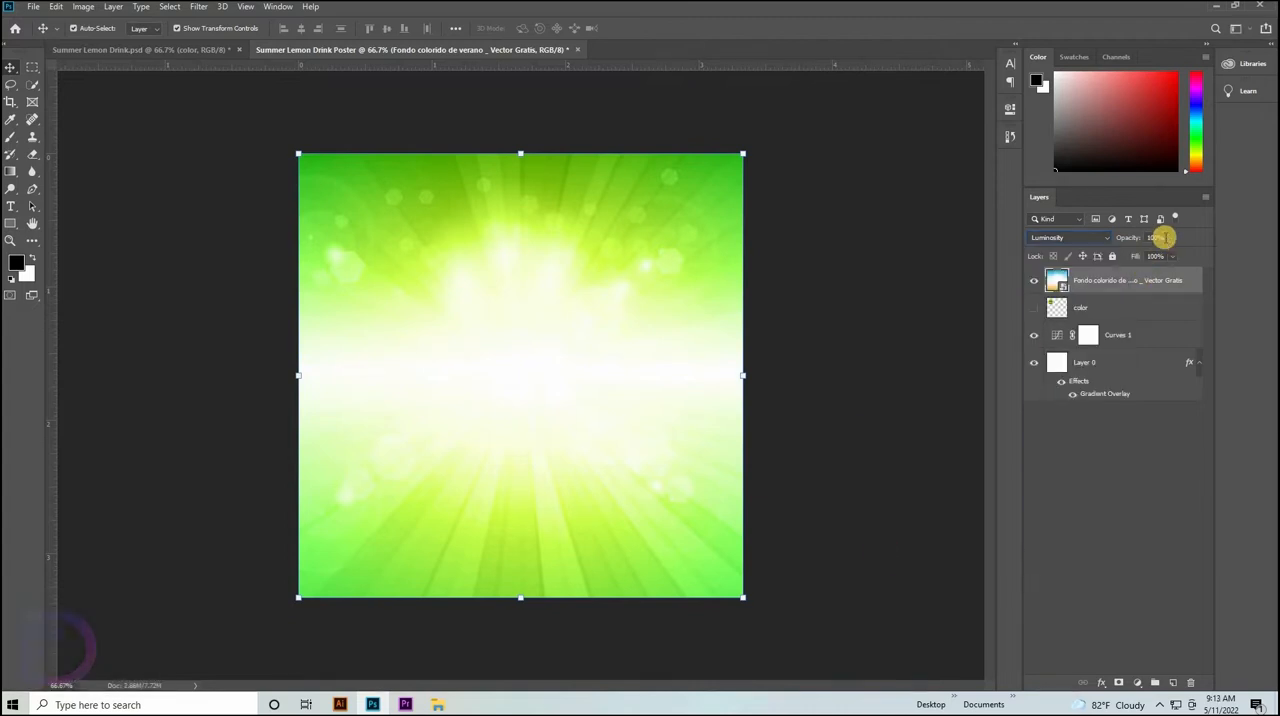
pyautogui.click(1039, 364)
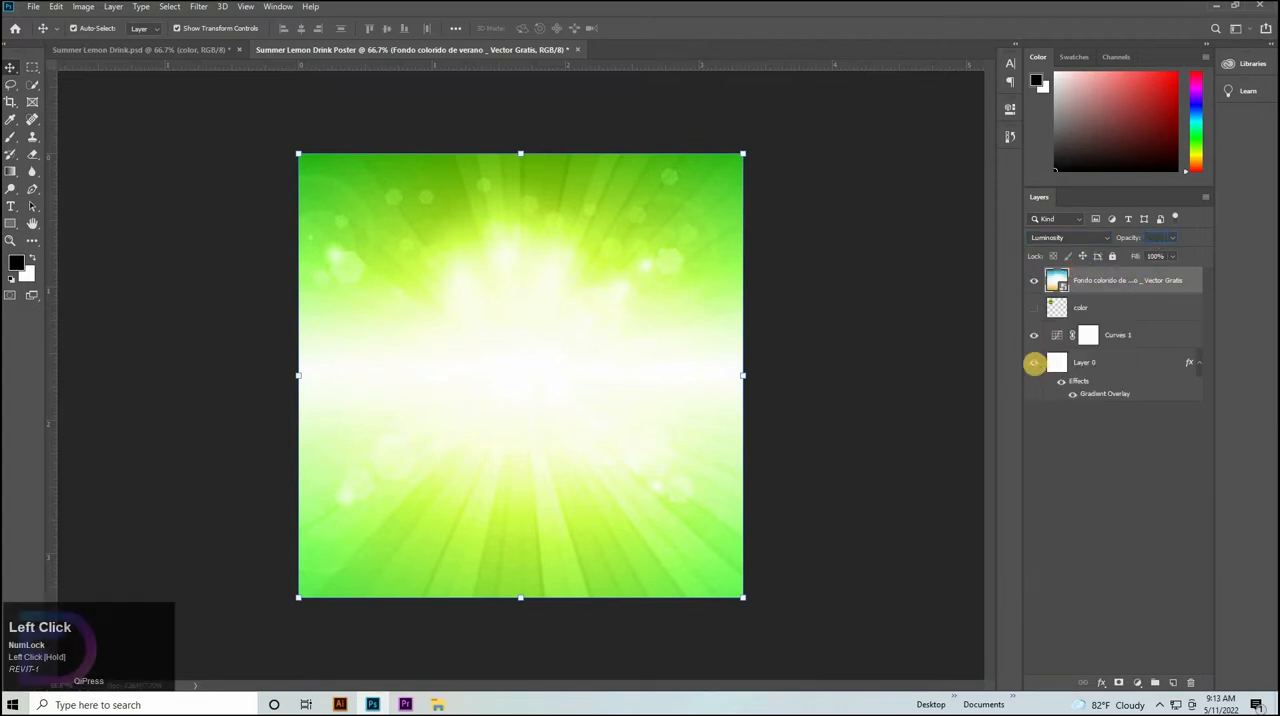
pyautogui.write('50')
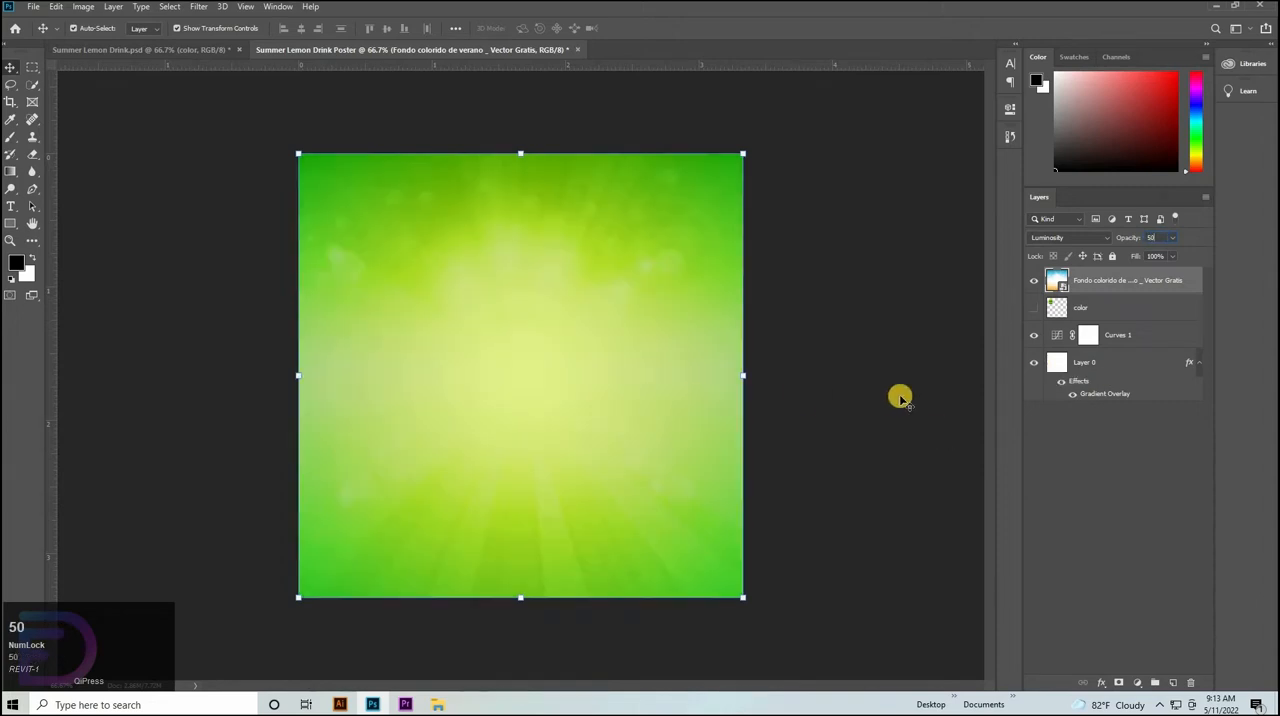
pyautogui.click(829, 371)
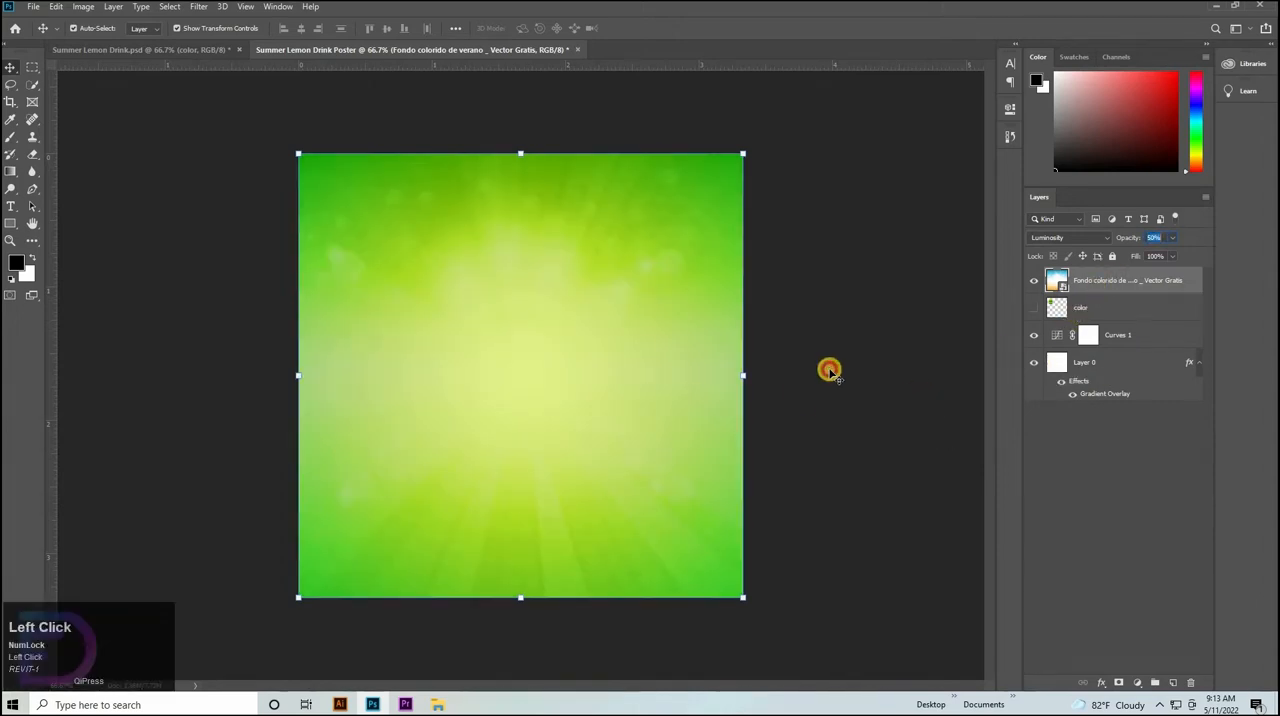
pyautogui.click(595, 431)
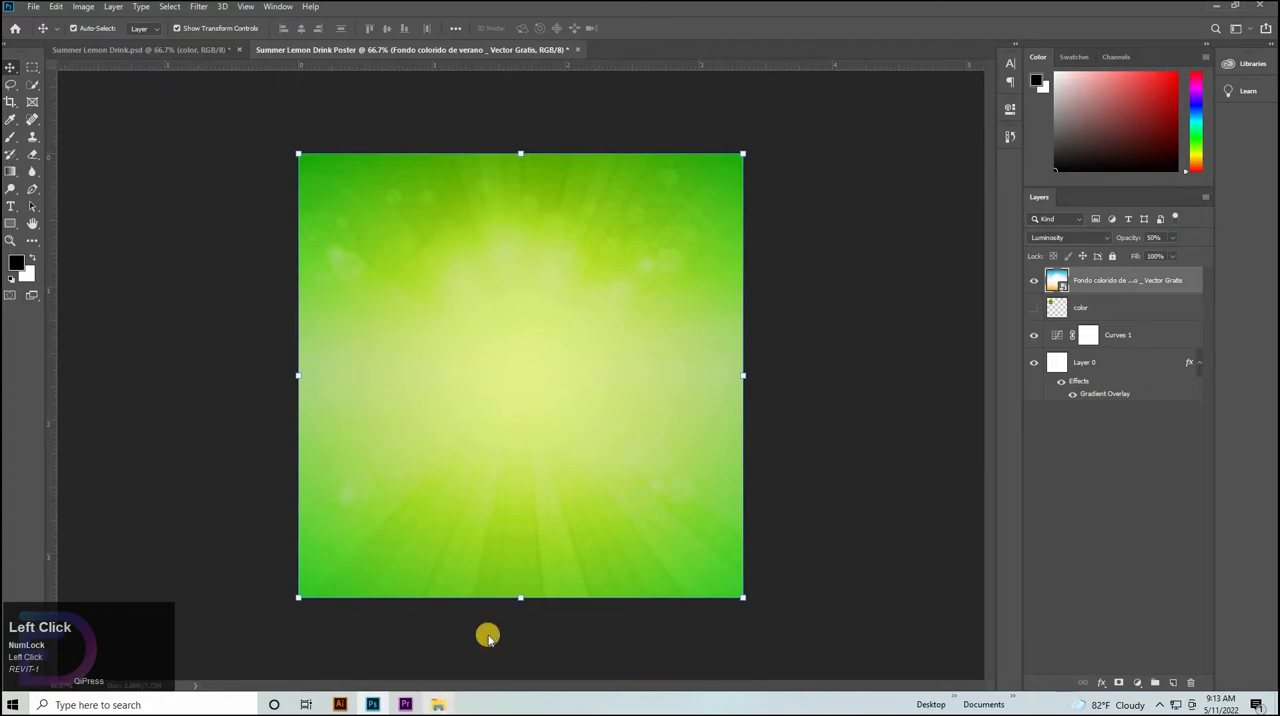
# Place cement-wall-floor-copy-space.jpg as the top layer and scale it proportionally to span the canvas's full height.
pyautogui.click(437, 704)
pyautogui.moveTo(226, 100); pyautogui.dragTo(851, 414)
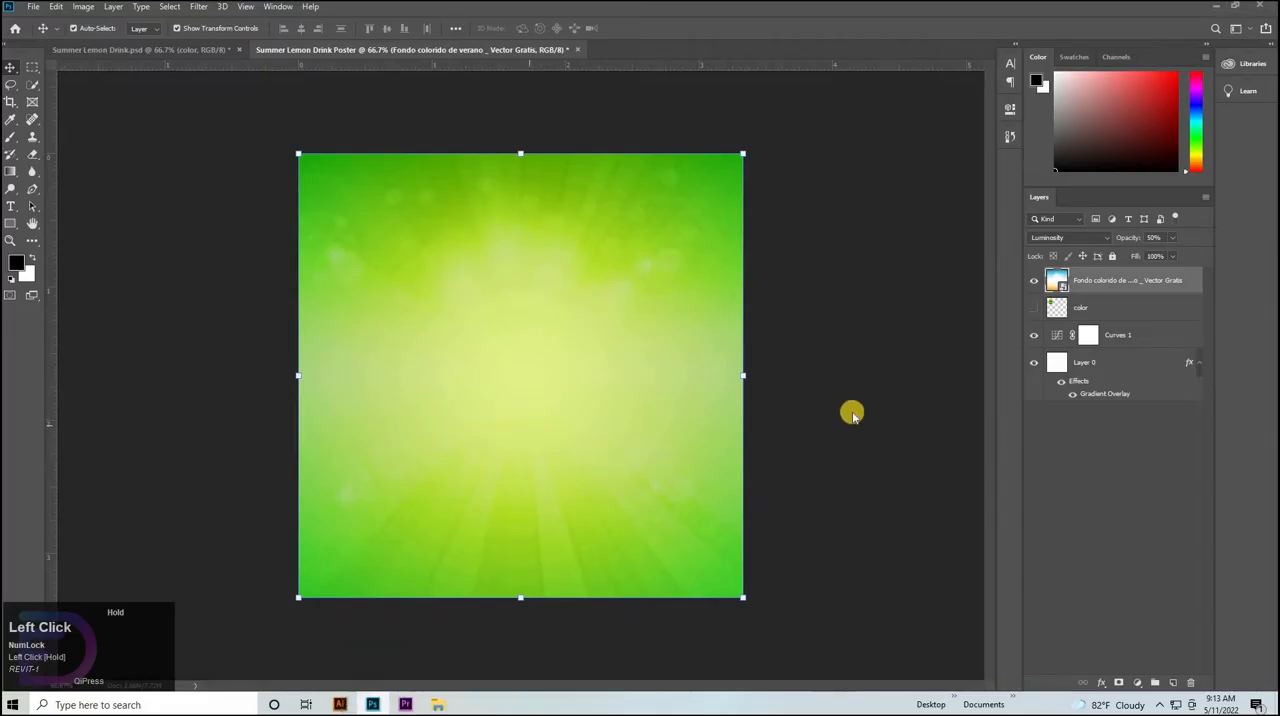
pyautogui.click(506, 28)
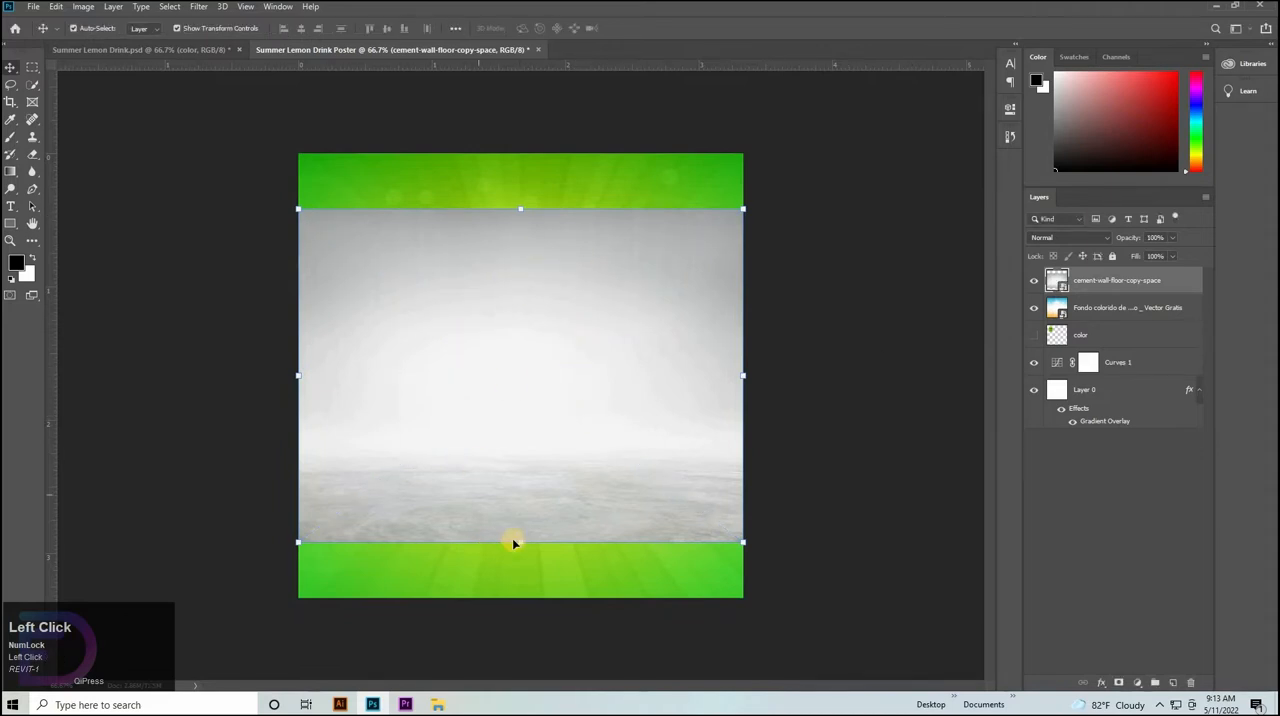
pyautogui.moveTo(519, 542); pyautogui.dragTo(520, 596)
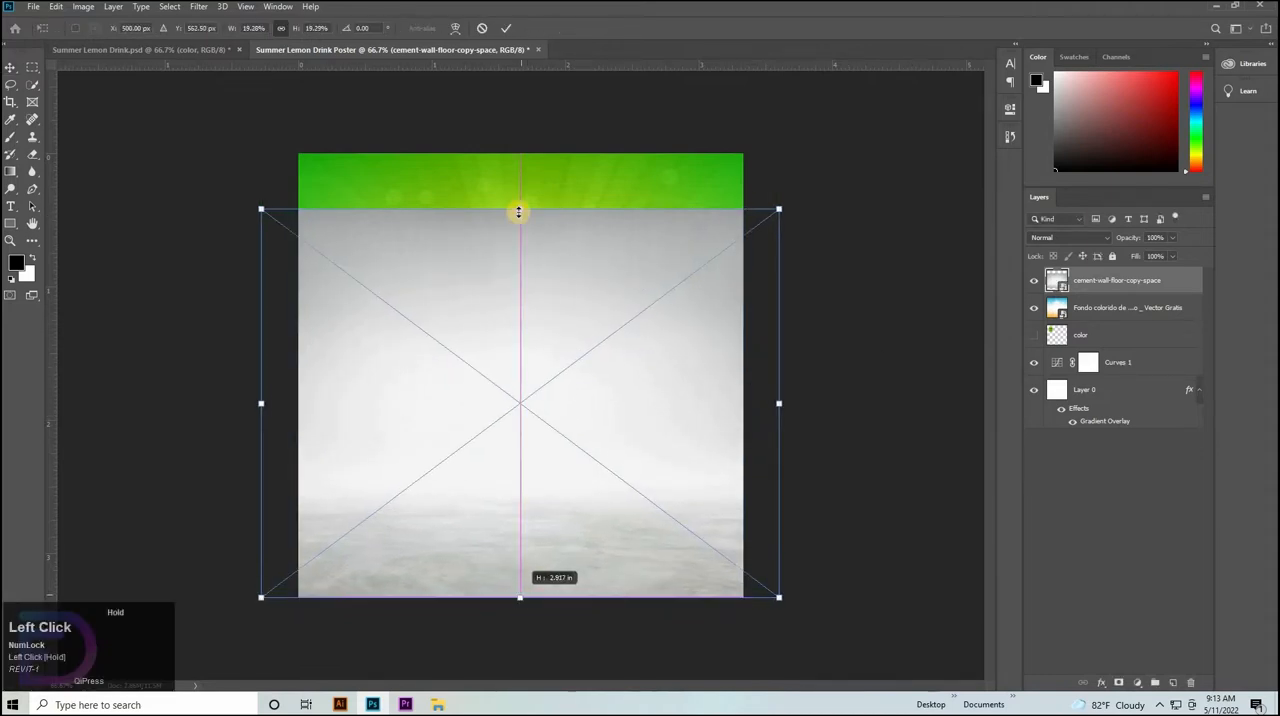
pyautogui.moveTo(519, 211); pyautogui.dragTo(520, 154)
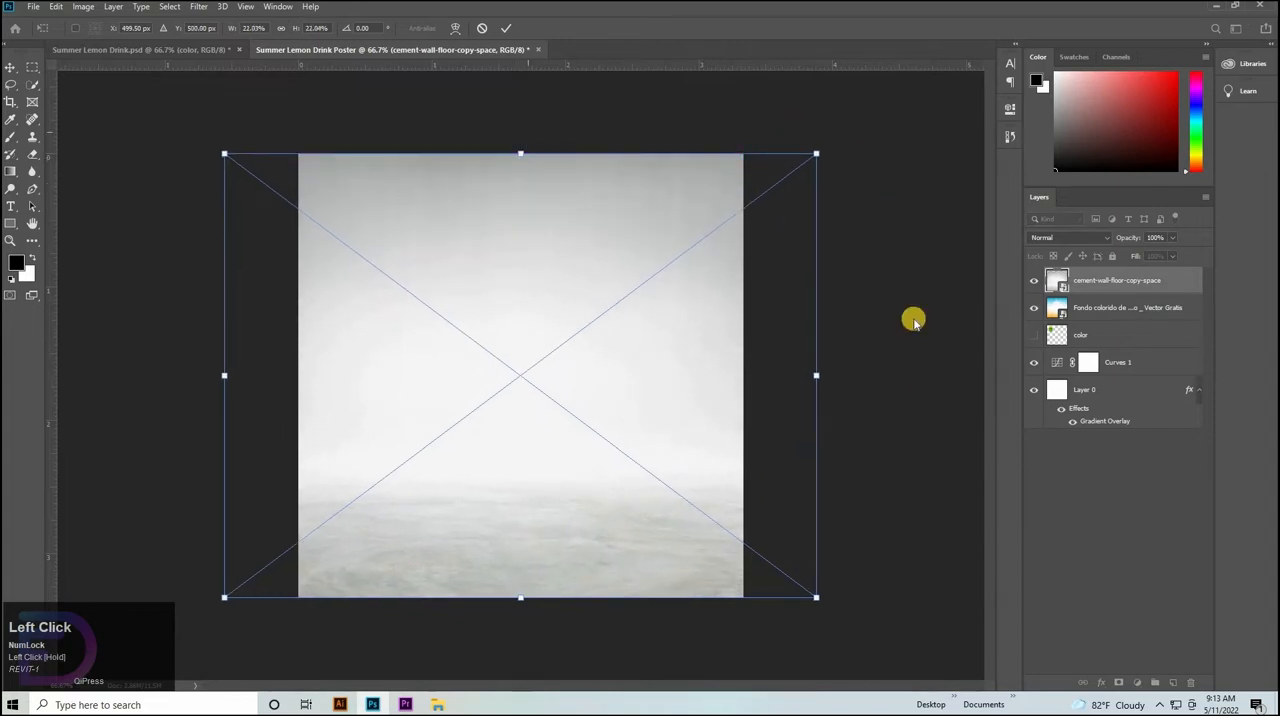
pyautogui.click(1095, 278)
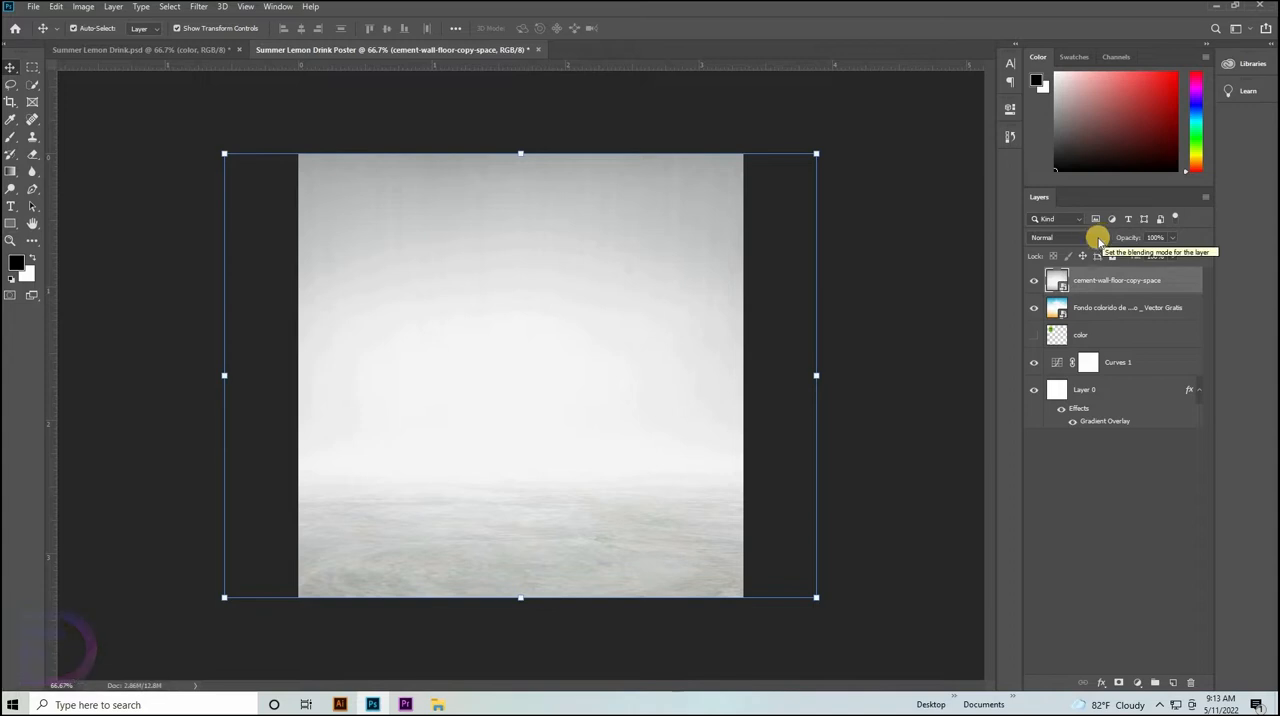
# Set the cement-wall-floor-copy-space layer's blending mode to Multiply and lower its opacity.
pyautogui.click(1091, 241)
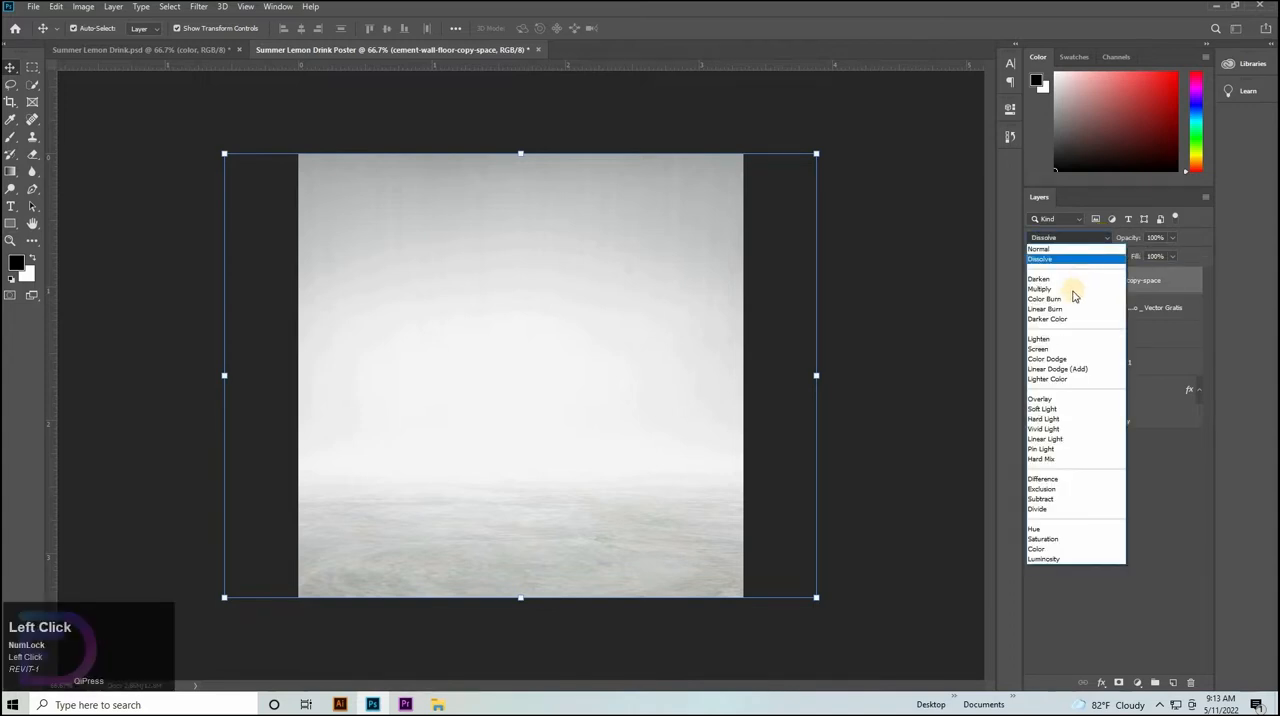
pyautogui.click(1074, 289)
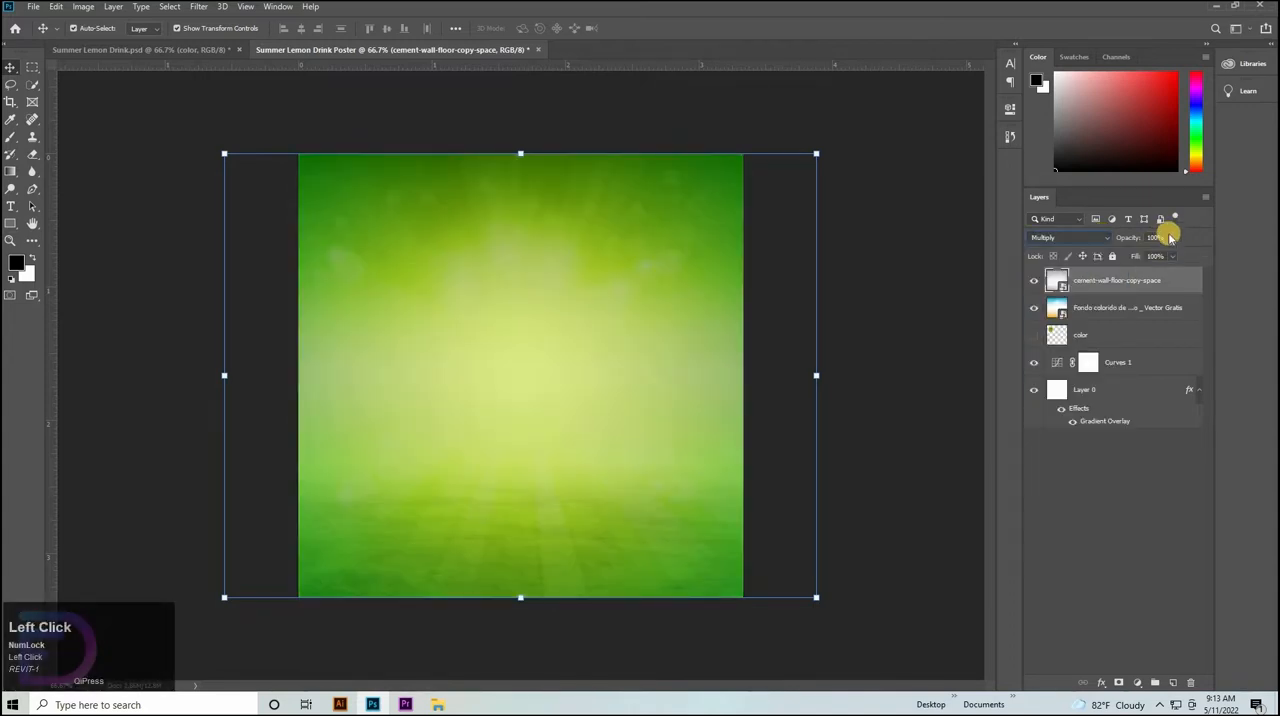
pyautogui.click(1158, 237)
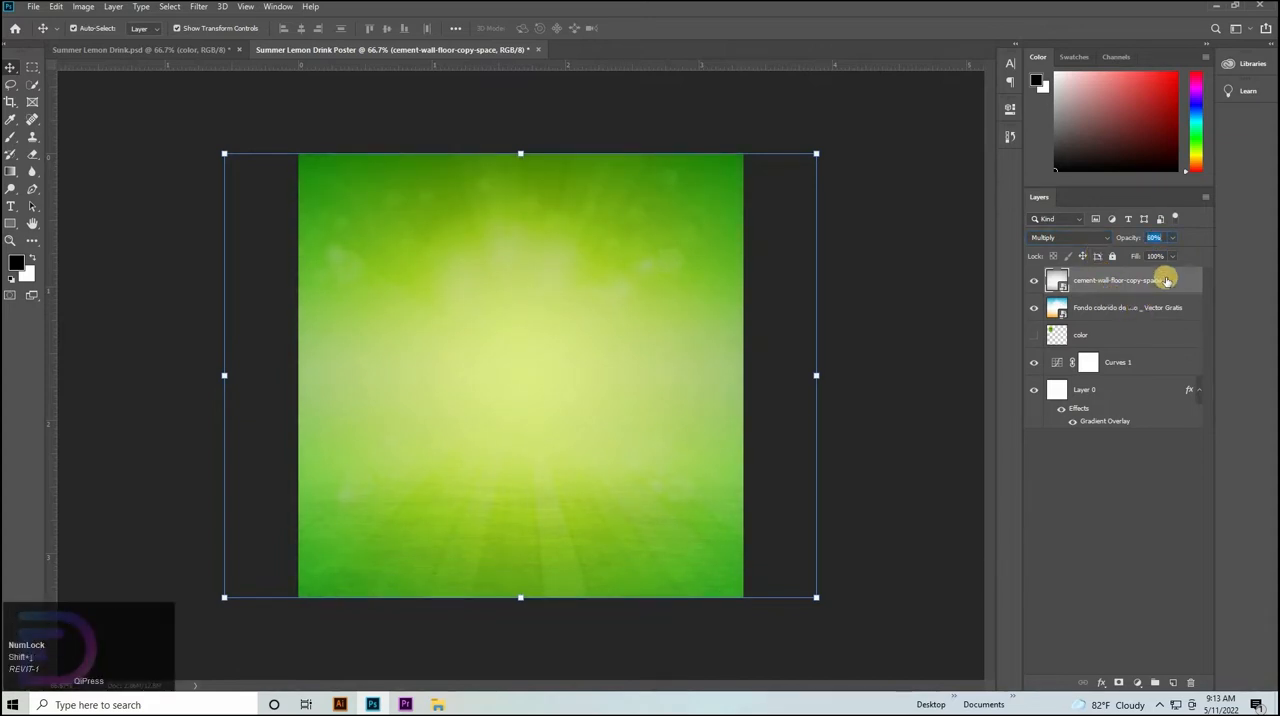
pyautogui.click(1124, 309)
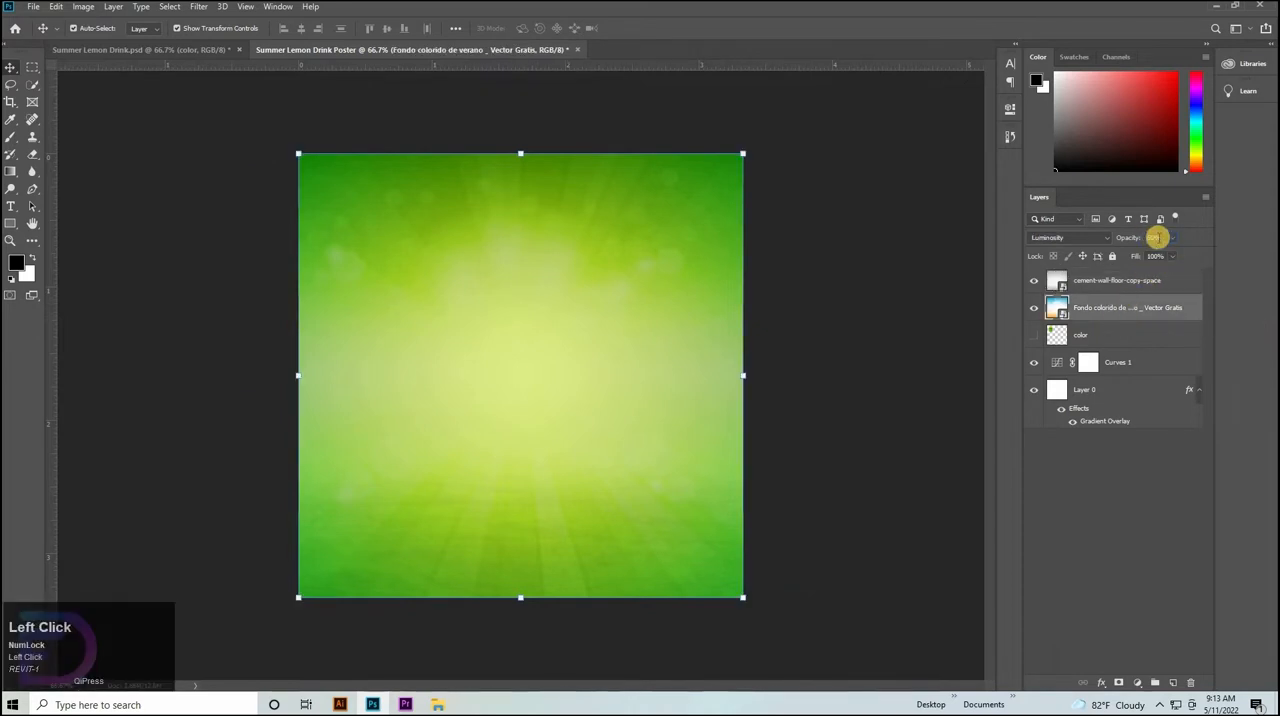
pyautogui.click(1156, 237)
pyautogui.click(1076, 422)
pyautogui.click(1070, 502)
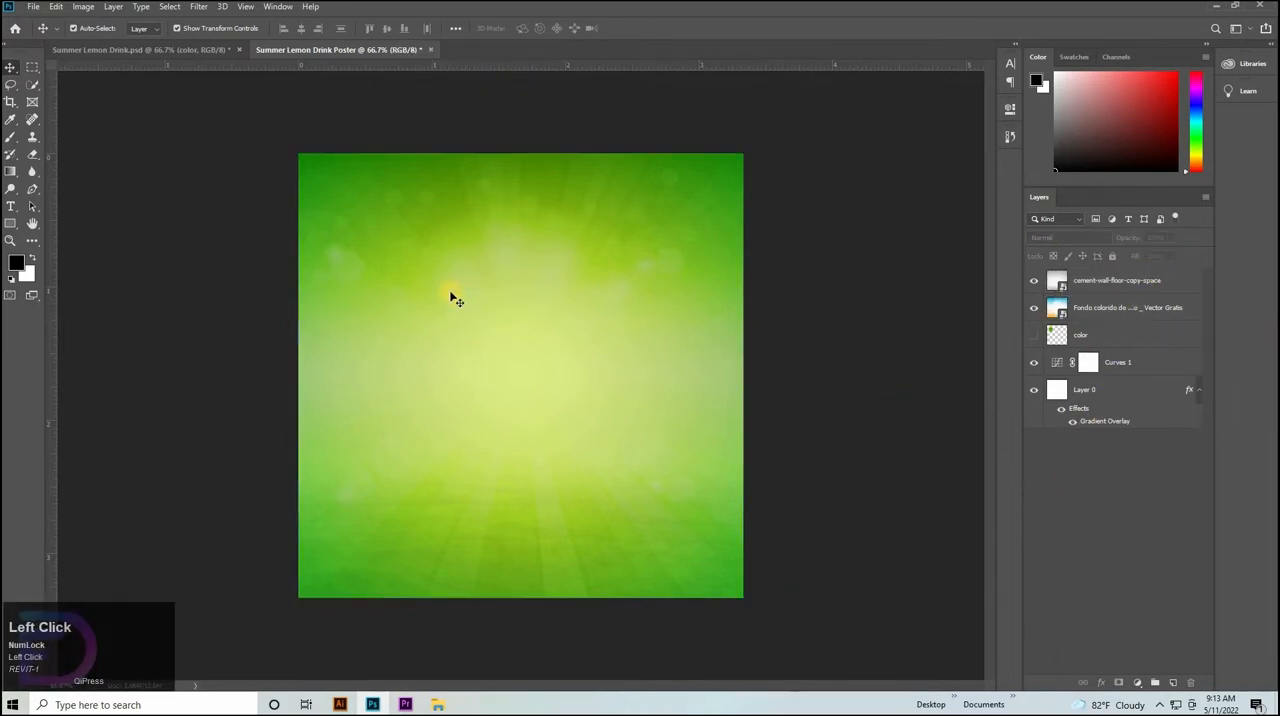
# Place the drink glass image .png, pngegg.png and p.png from the Video folder as the poster's top layers.
pyautogui.click(440, 705)
pyautogui.click(157, 133)
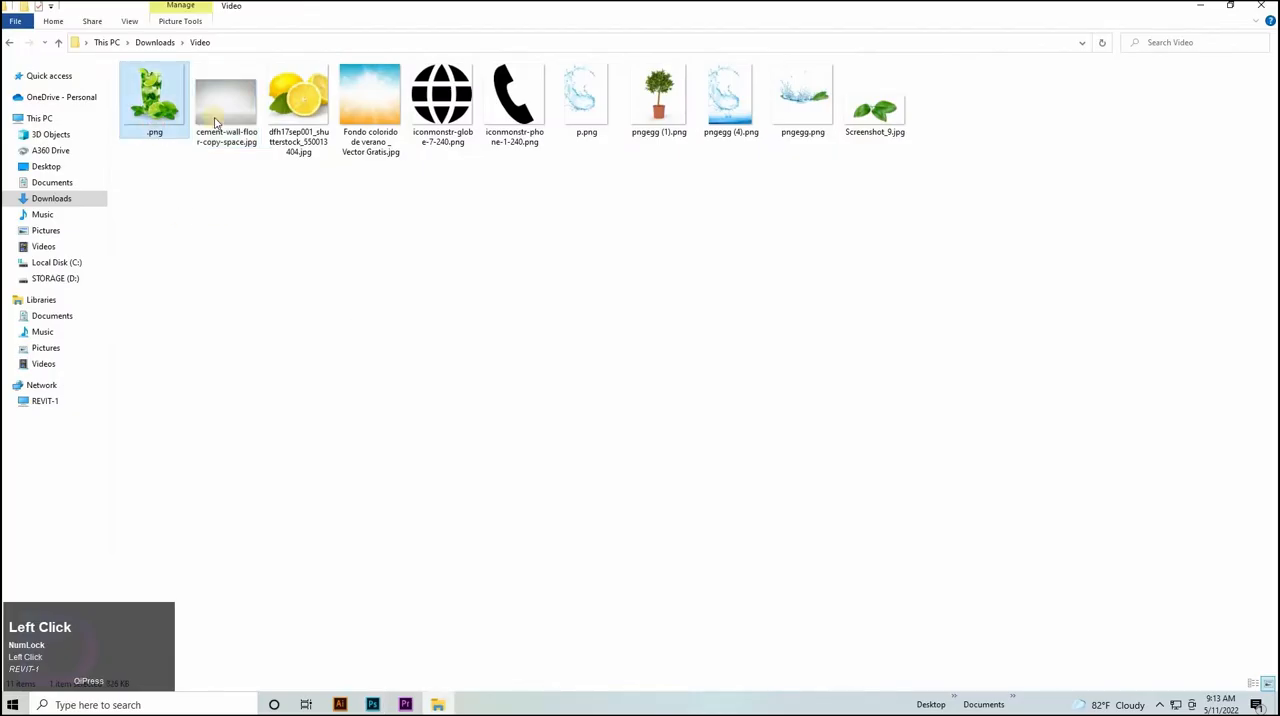
pyautogui.keyDown('ctrl'); pyautogui.click(800, 110); pyautogui.keyUp('ctrl')
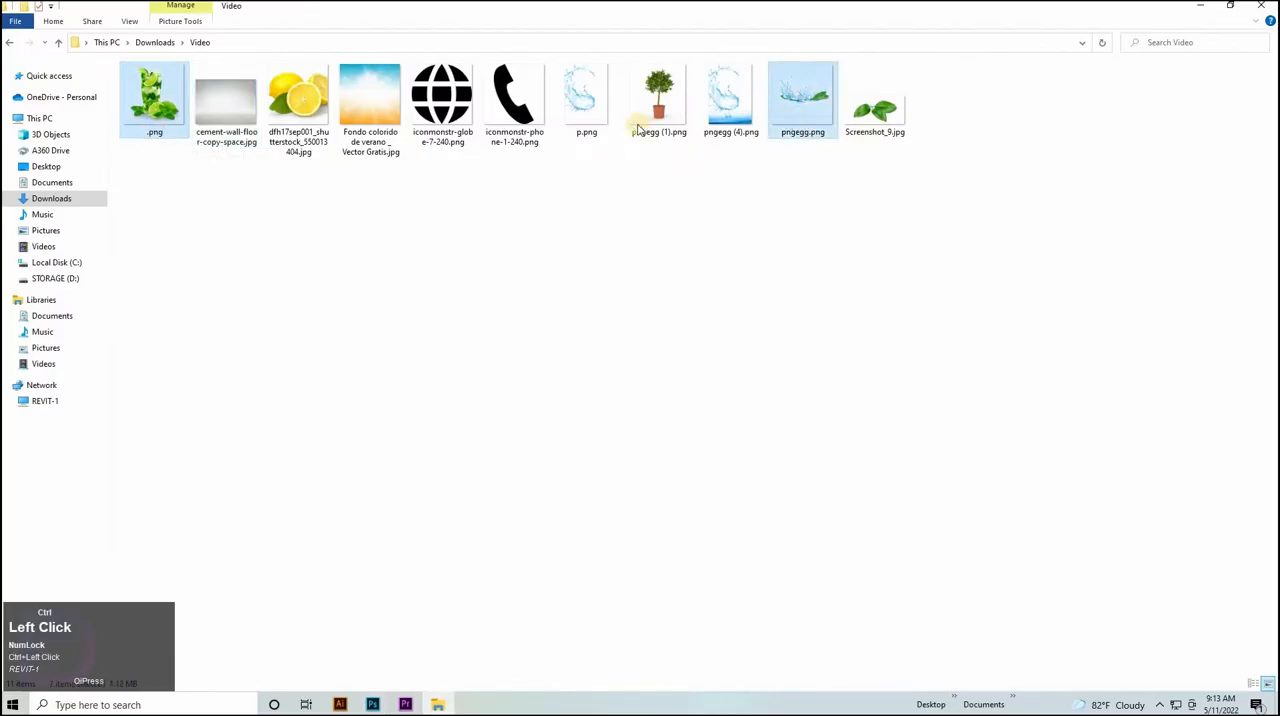
pyautogui.keyDown('ctrl'); pyautogui.click(586, 100); pyautogui.keyUp('ctrl')
pyautogui.moveTo(586, 100); pyautogui.dragTo(466, 434)
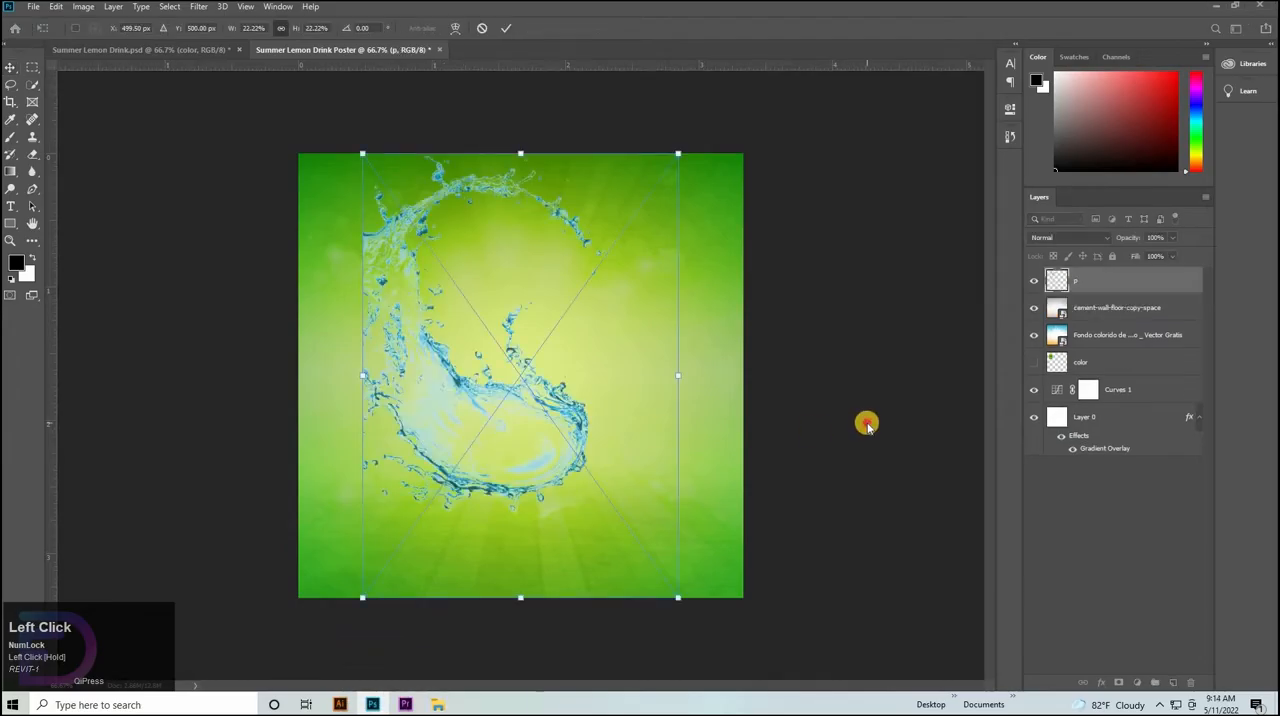
pyautogui.press('Return')
pyautogui.press('Return')
pyautogui.press('Return')
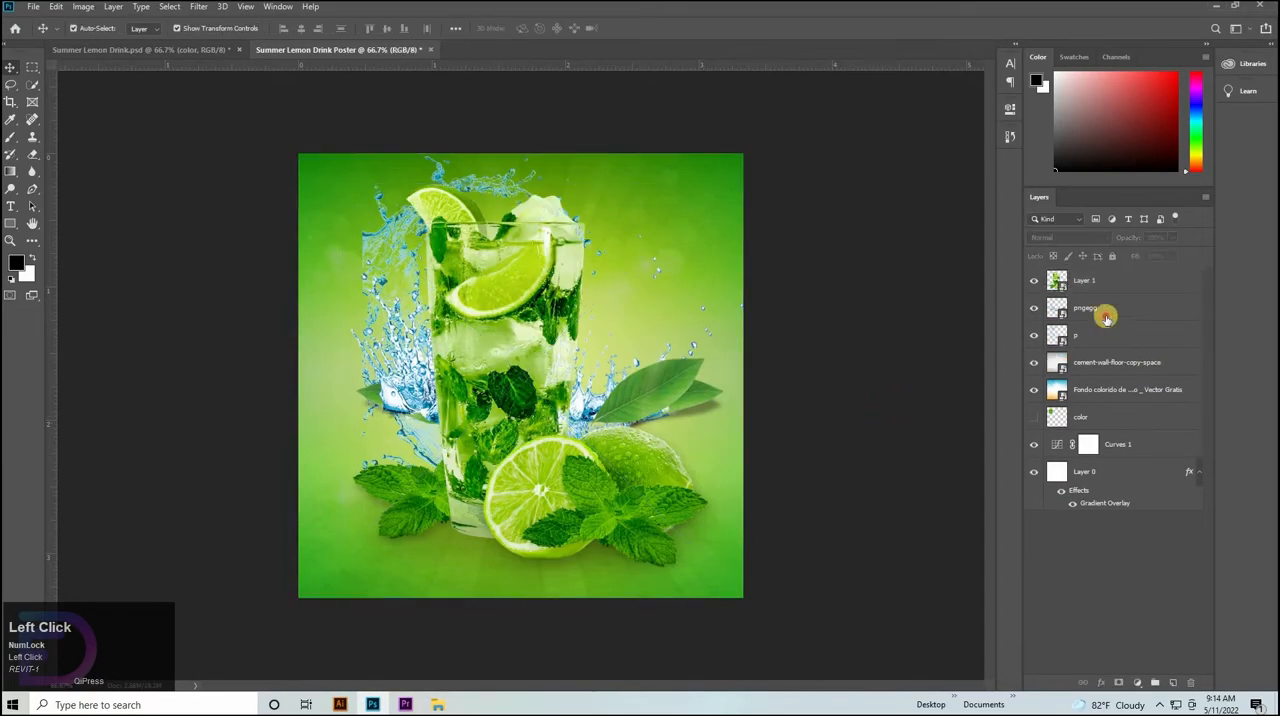
# Rename the layer with the drink glass and limes as Glass.
pyautogui.click(1106, 318)
pyautogui.click(1085, 291)
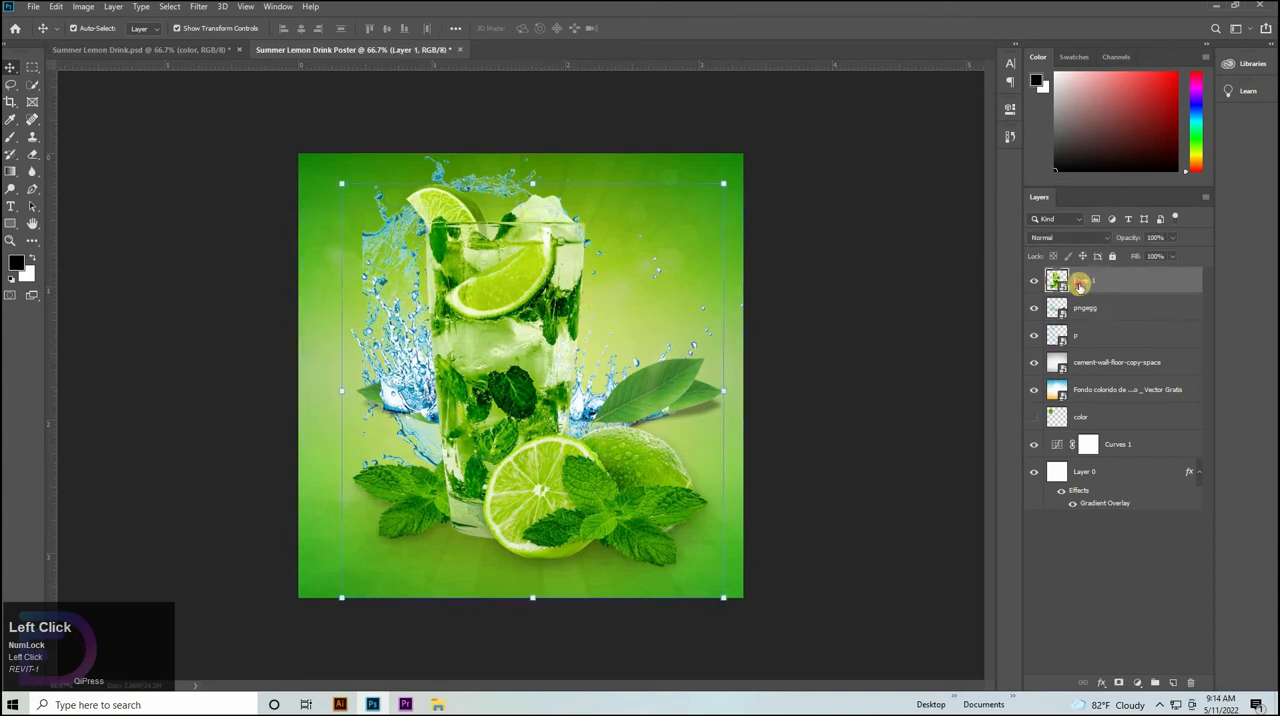
pyautogui.doubleClick(1084, 281)
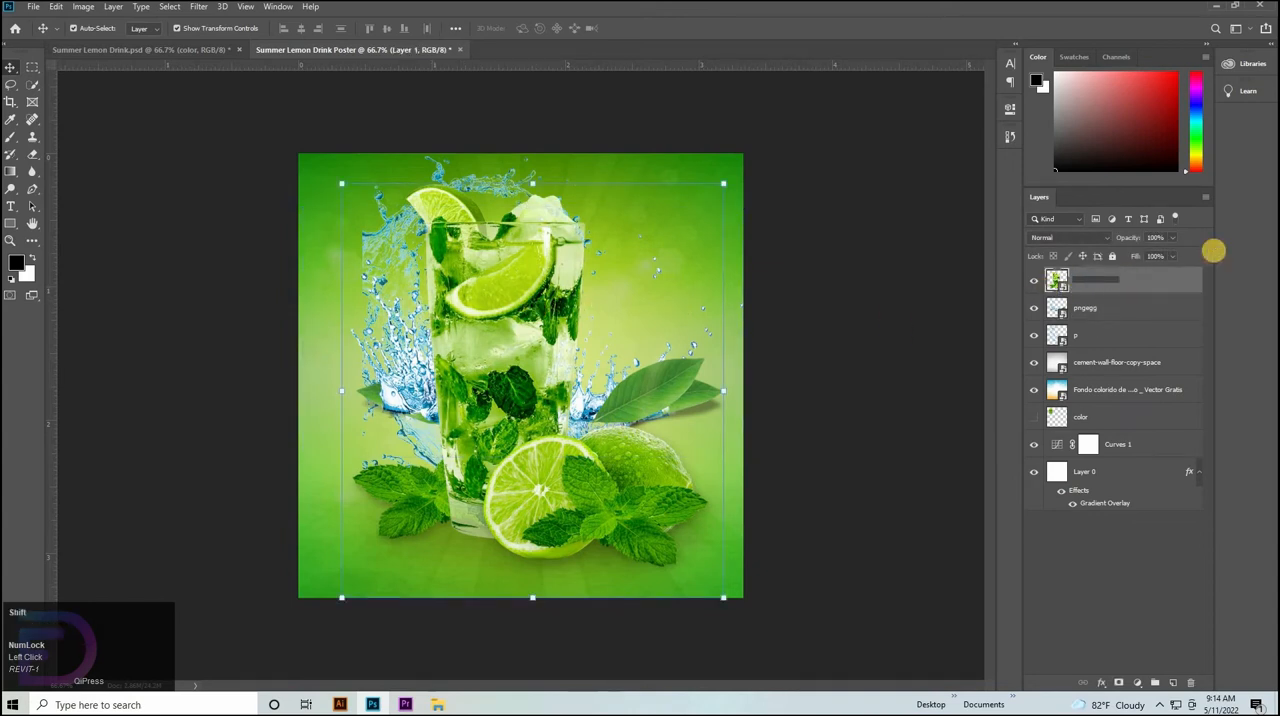
pyautogui.write('Glass')
pyautogui.press('Return')
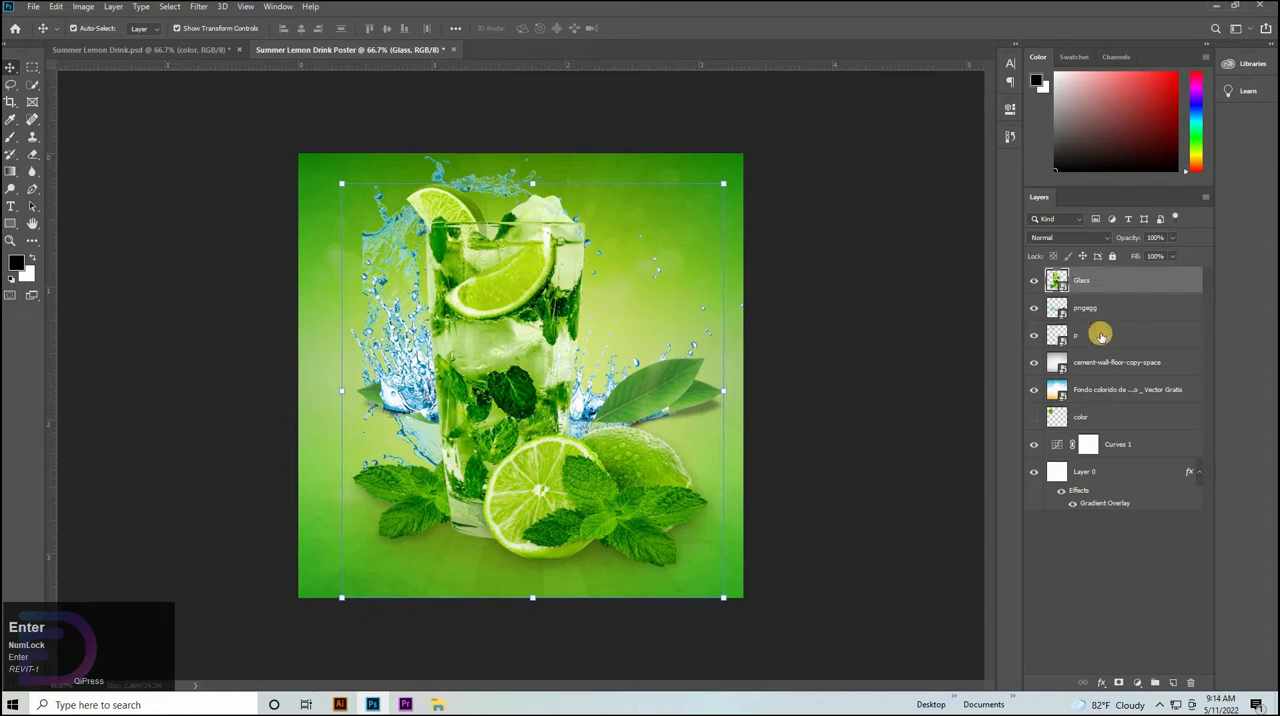
# Hide the pngegg and p splash layers so only the glass is displayed over the background.
pyautogui.click(1045, 340)
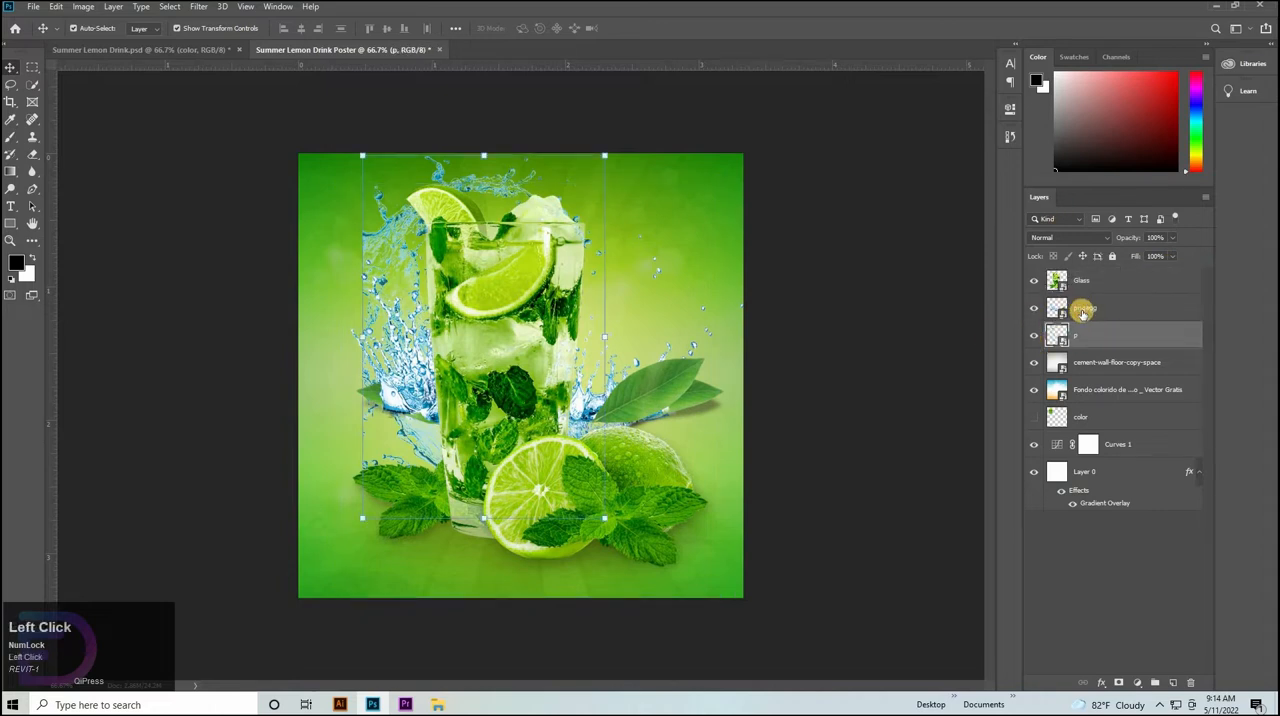
pyautogui.click(1082, 310)
pyautogui.click(1088, 280)
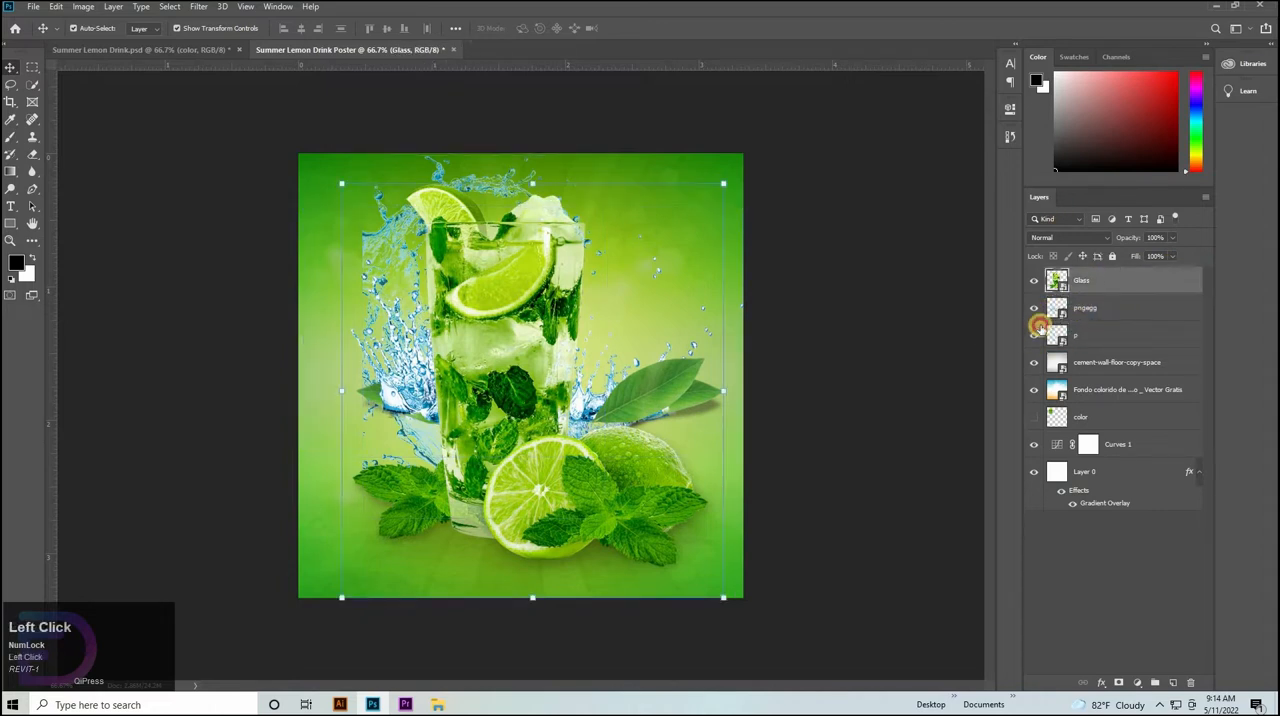
pyautogui.click(1034, 335)
pyautogui.click(1034, 308)
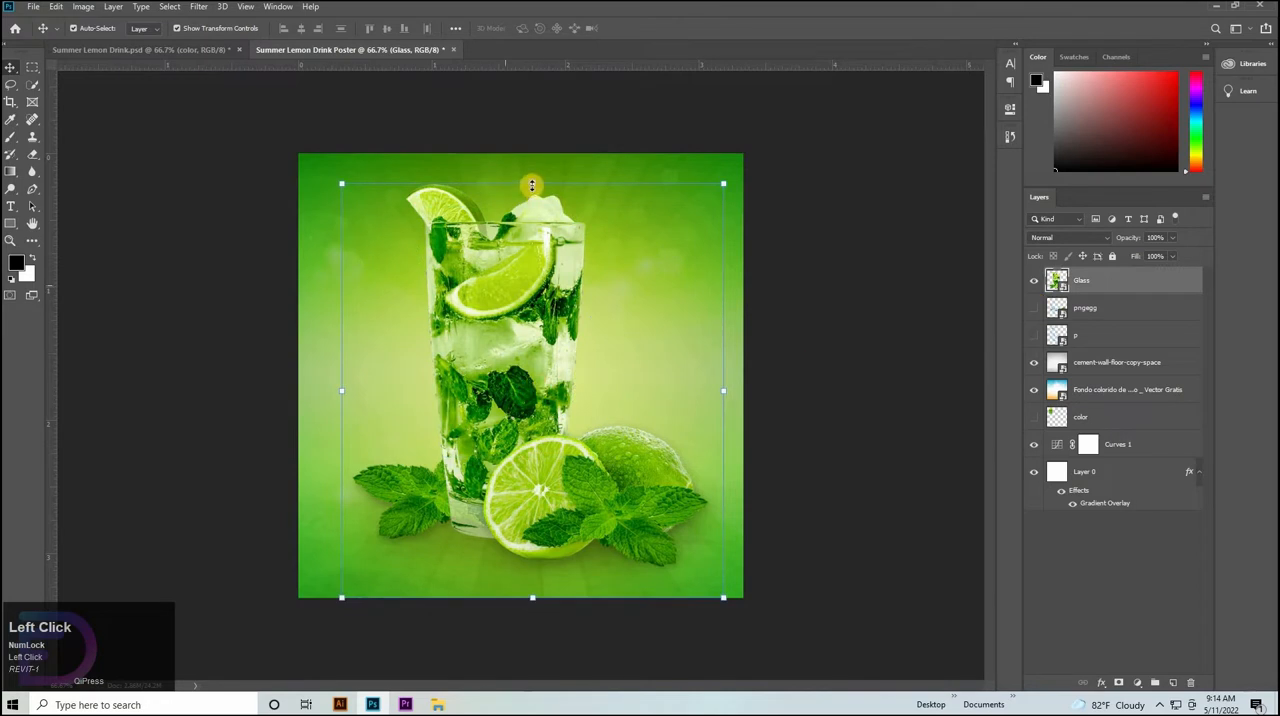
# Scale the Glass layer proportionally to about 15.6% and position it centered in the lower half of the canvas.
pyautogui.hotkey('ctrl', 't')
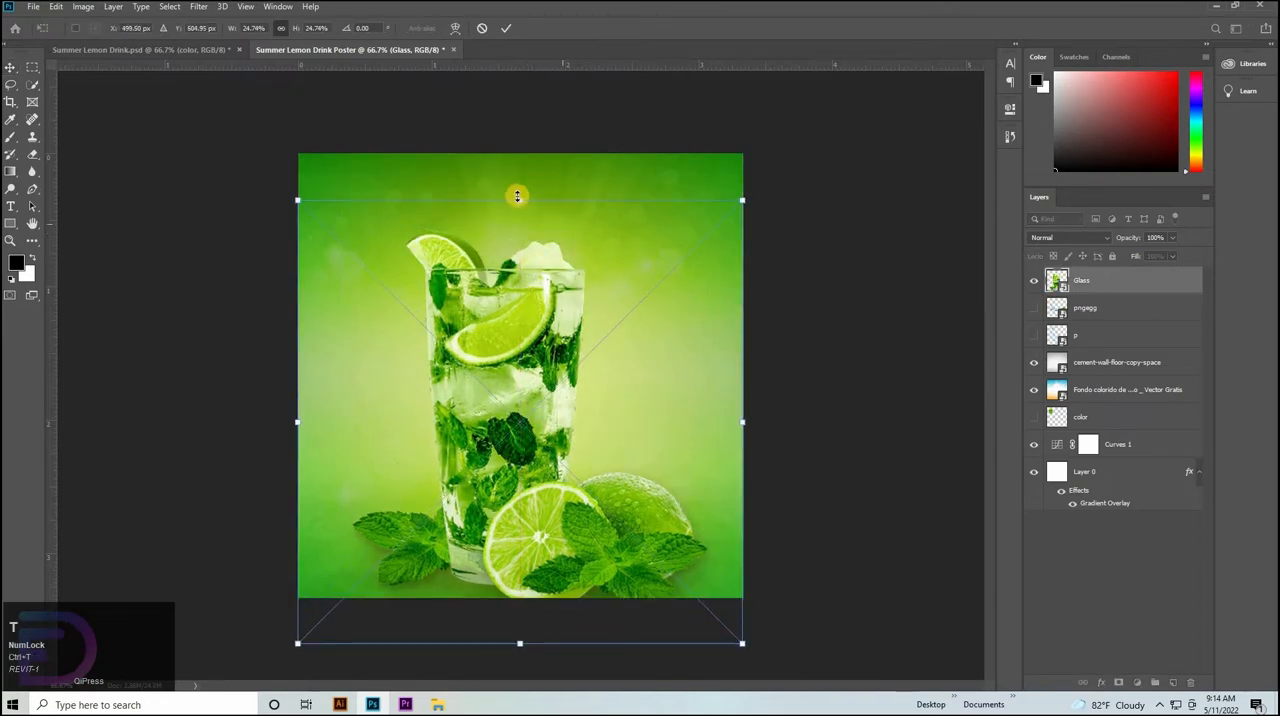
pyautogui.moveTo(519, 199); pyautogui.dragTo(514, 344)
pyautogui.moveTo(514, 491); pyautogui.dragTo(546, 357)
pyautogui.moveTo(471, 249); pyautogui.dragTo(532, 449)
pyautogui.moveTo(525, 385); pyautogui.dragTo(525, 383)
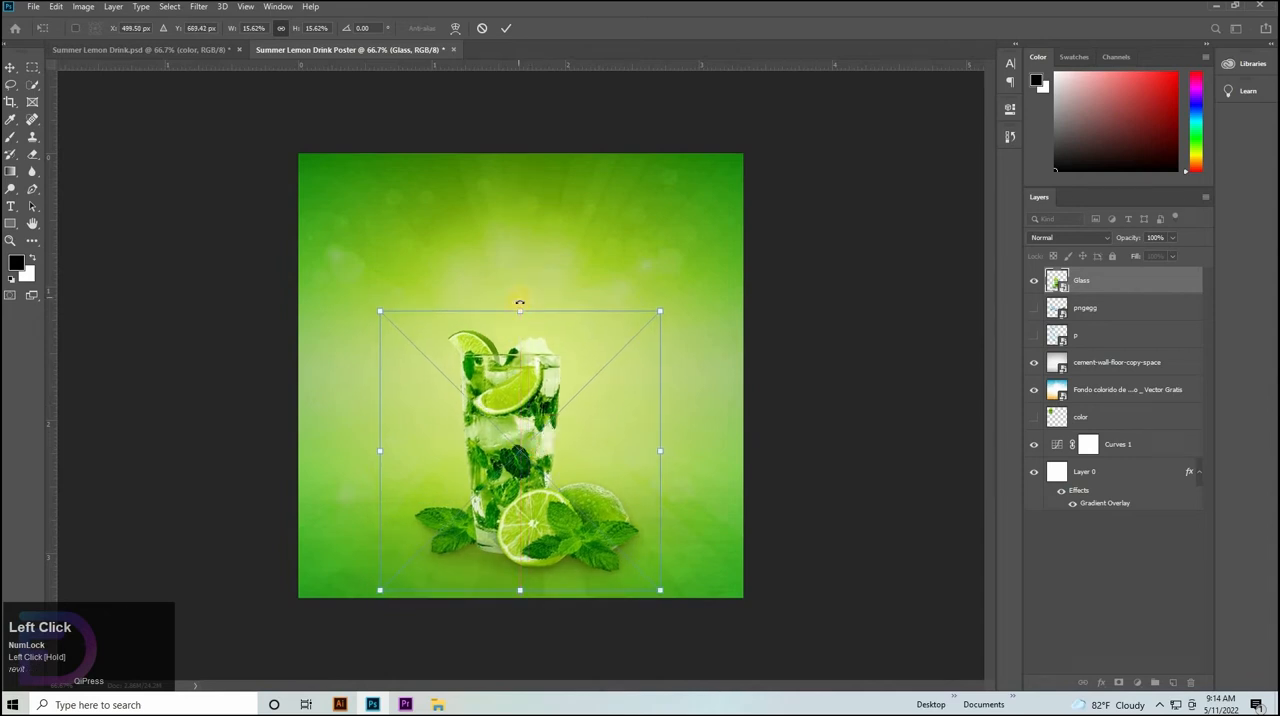
pyautogui.click(920, 389)
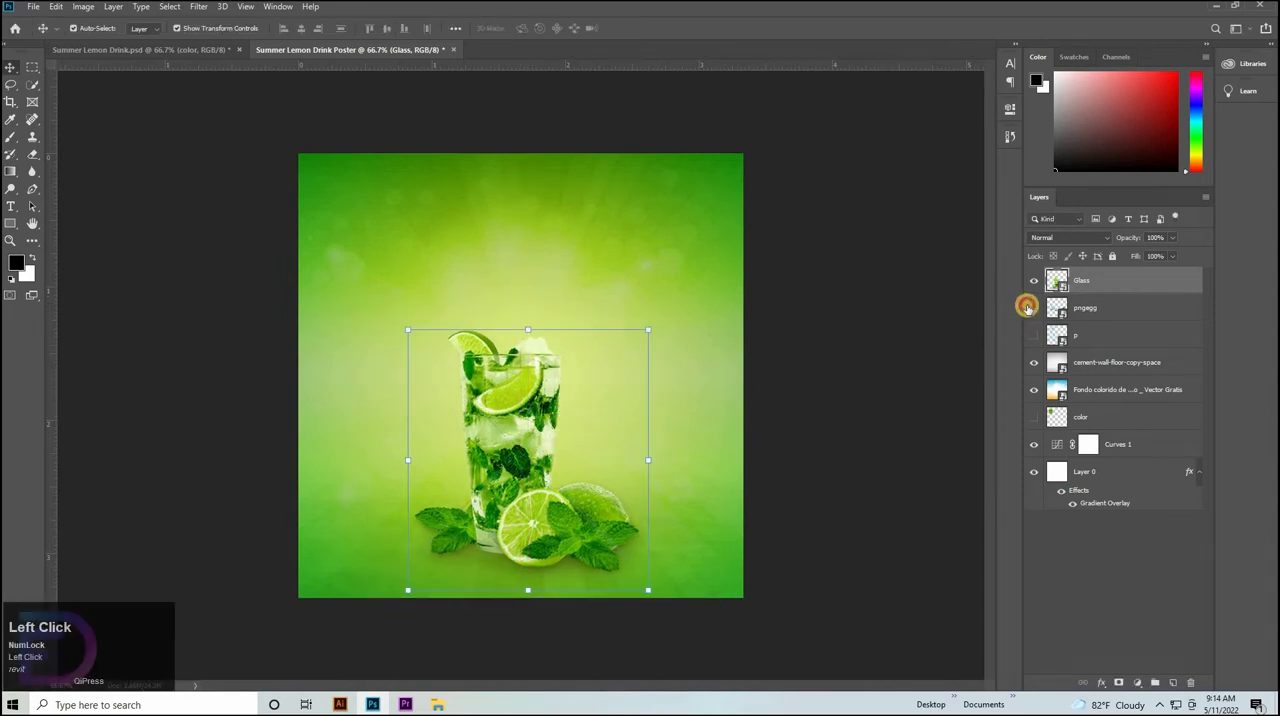
# Show the pngegg layer, scale it to about 20.1% and position its splash and leaves behind the base of the glass.
pyautogui.click(1034, 308)
pyautogui.click(1107, 316)
pyautogui.moveTo(619, 458); pyautogui.dragTo(689, 459)
pyautogui.moveTo(606, 471); pyautogui.dragTo(718, 497)
pyautogui.hotkey('ctrl', 'z')
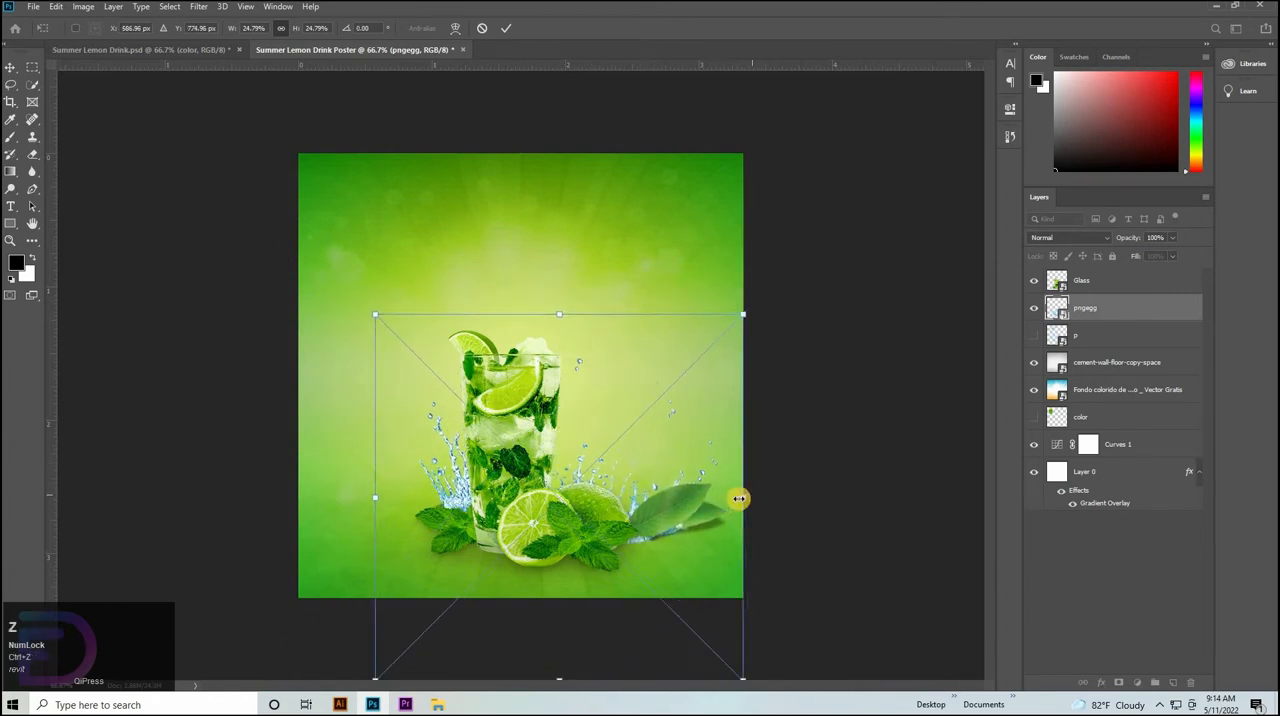
pyautogui.moveTo(700, 494); pyautogui.dragTo(660, 517)
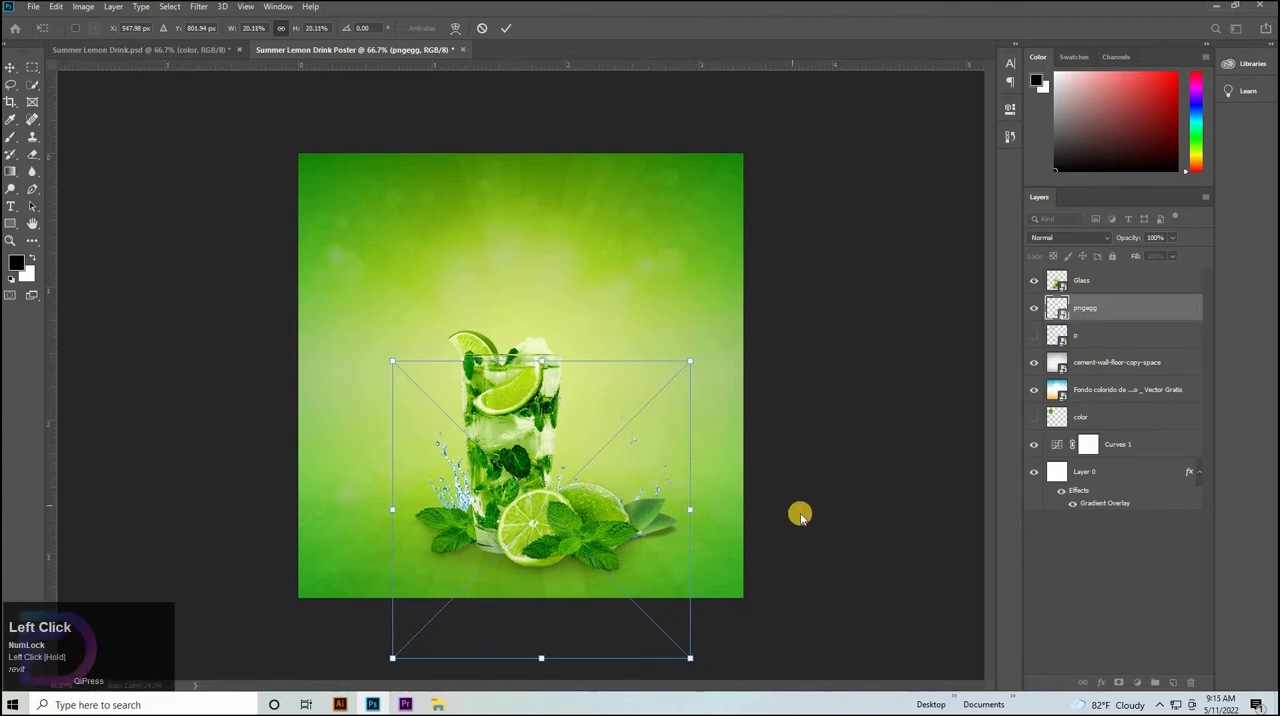
pyautogui.press('Down')
pyautogui.press('Down')
pyautogui.press('Down')
pyautogui.press('Down')
pyautogui.press('Down')
pyautogui.press('Down')
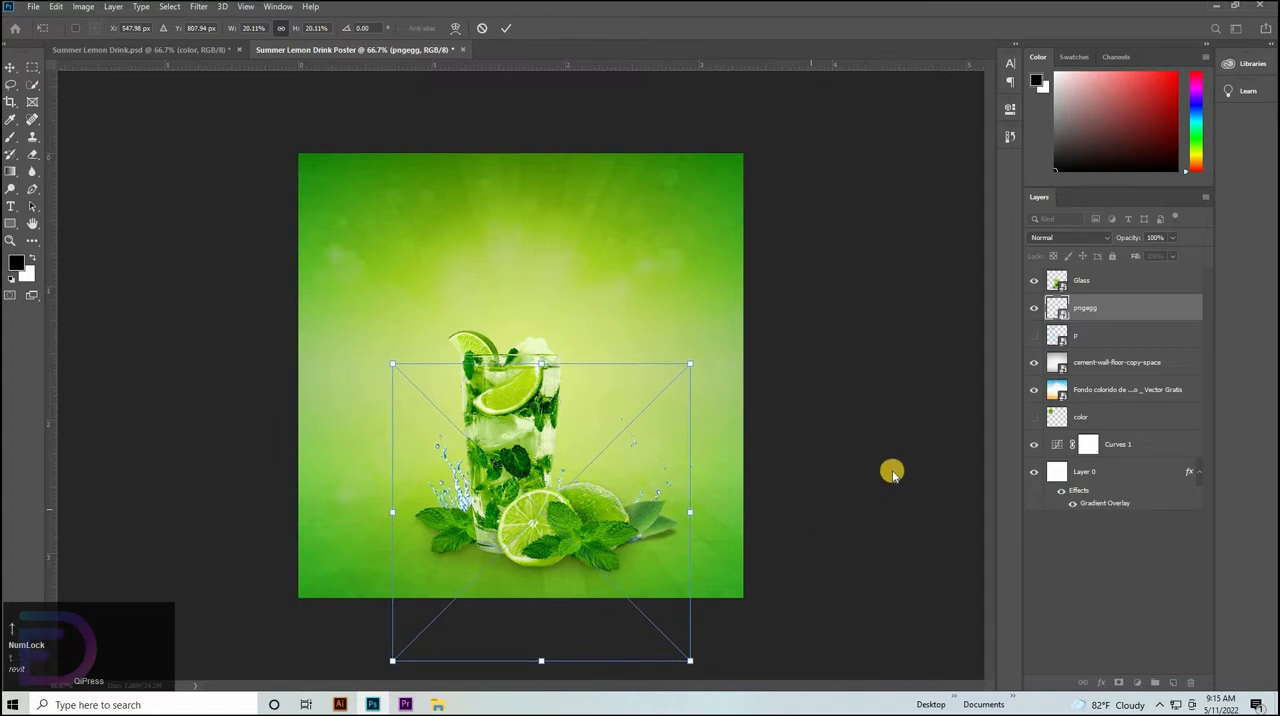
pyautogui.click(1089, 313)
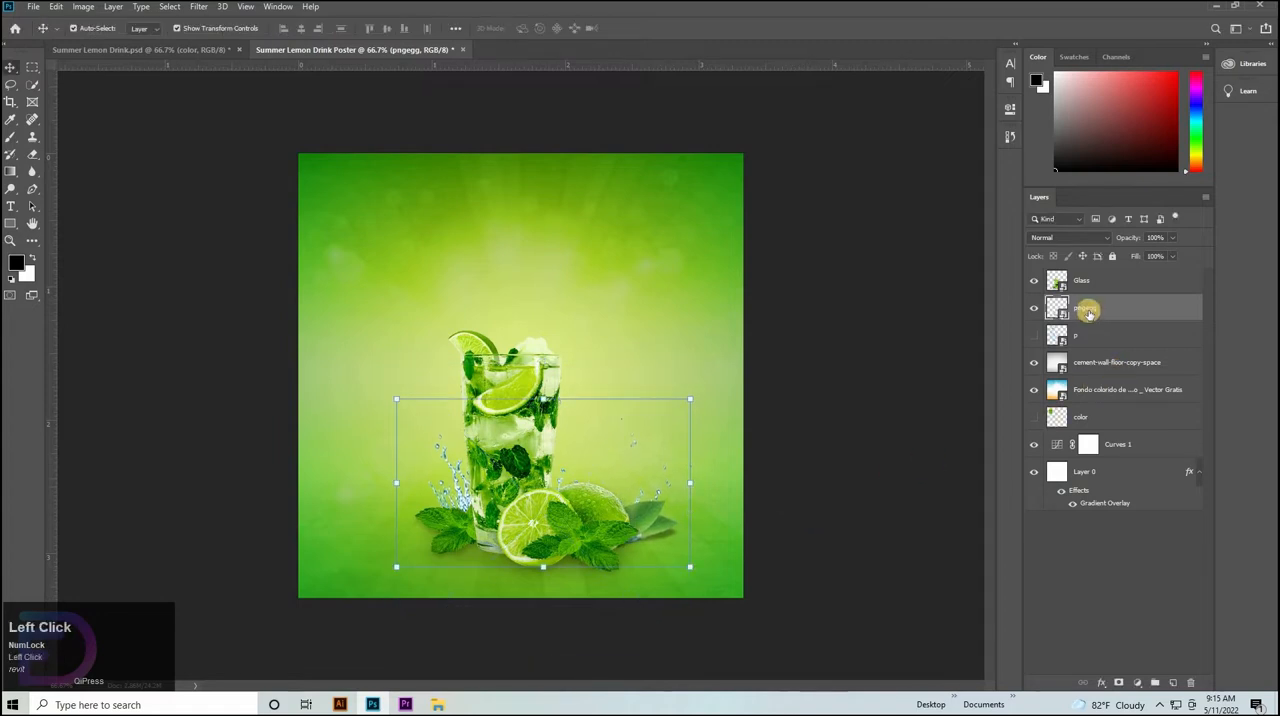
# Duplicate the pngegg layer directly beneath the original and flip the copy horizontally.
pyautogui.moveTo(1089, 313); pyautogui.dragTo(1089, 338)
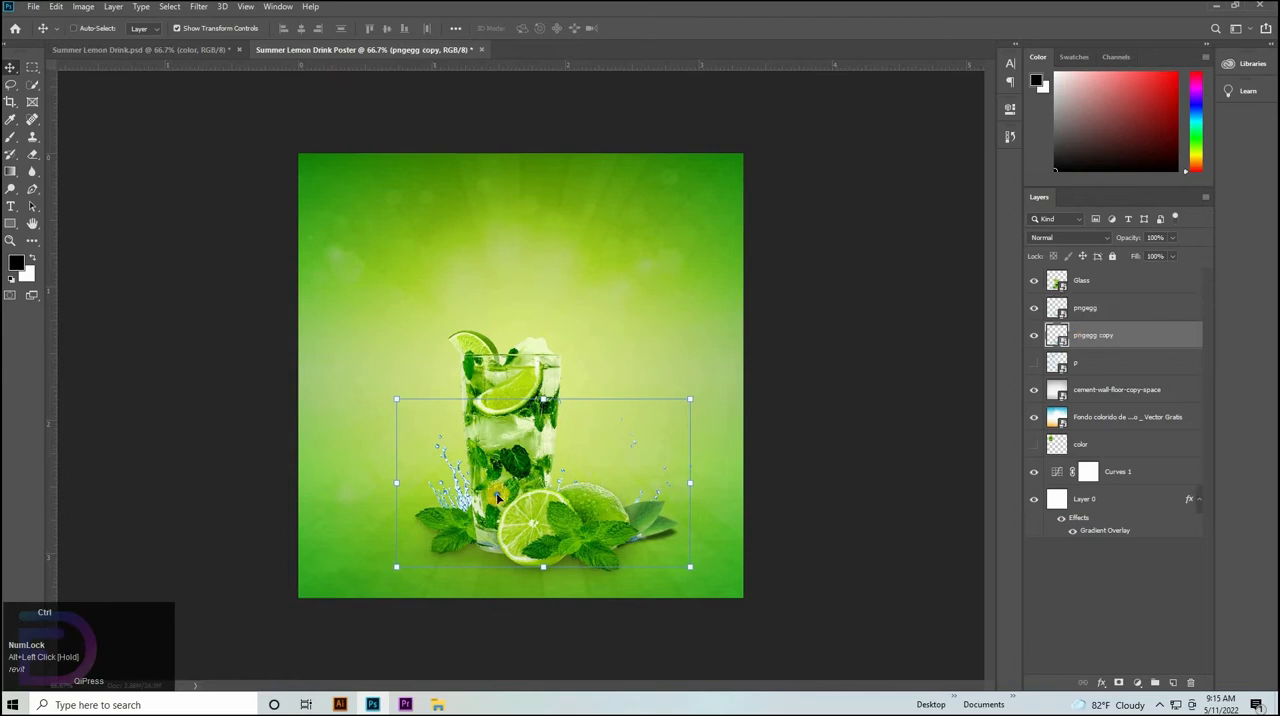
pyautogui.hotkey('ctrl', 't')
pyautogui.rightClick(545, 594)
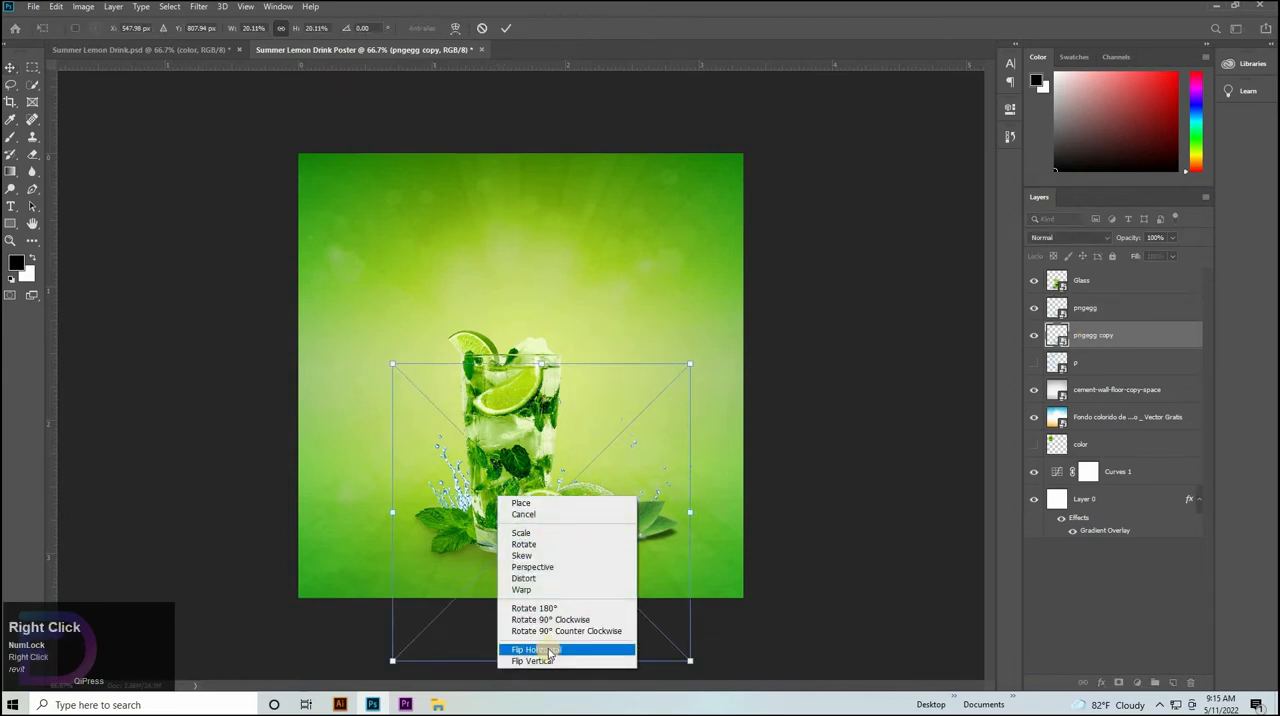
pyautogui.click(549, 650)
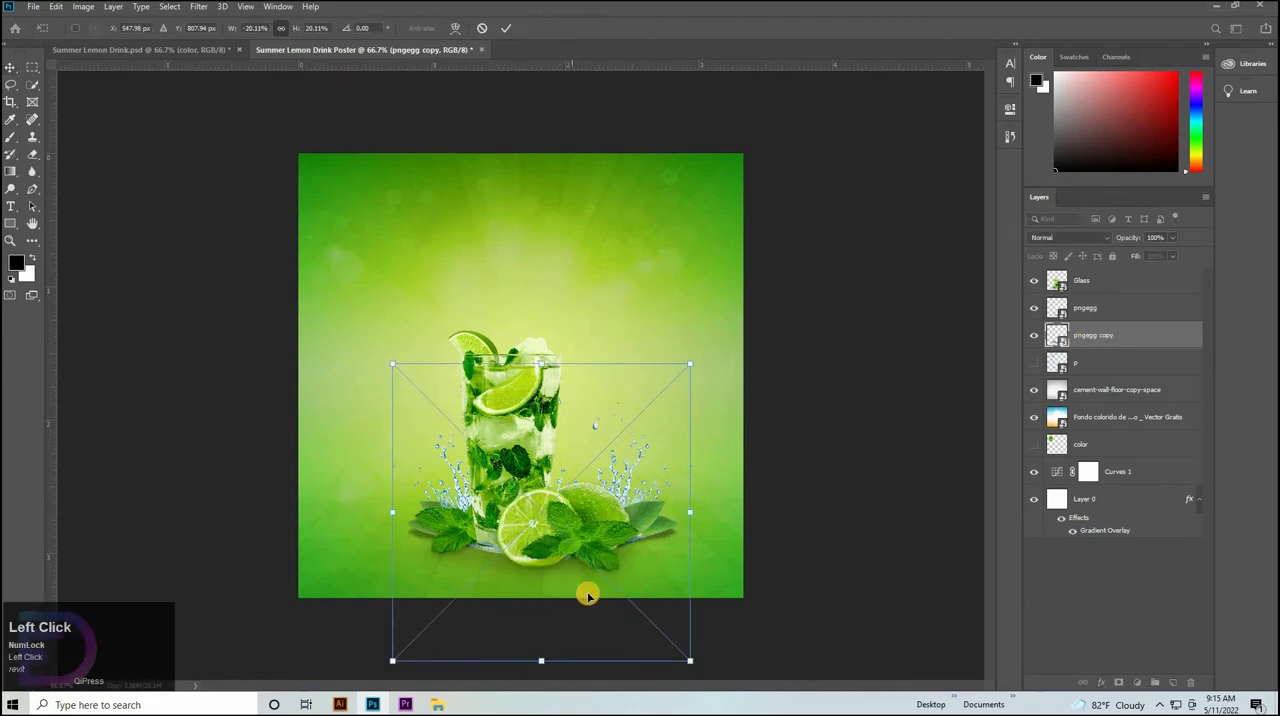
# Shift the flipped pngegg copy leftward to about X 499 px so its leaves mirror the original around the glass.
pyautogui.hotkey('shift', 'Left')
pyautogui.hotkey('shift', 'Left')
pyautogui.hotkey('shift', 'Left')
pyautogui.hotkey('shift', 'Left')
pyautogui.hotkey('shift', 'Left')
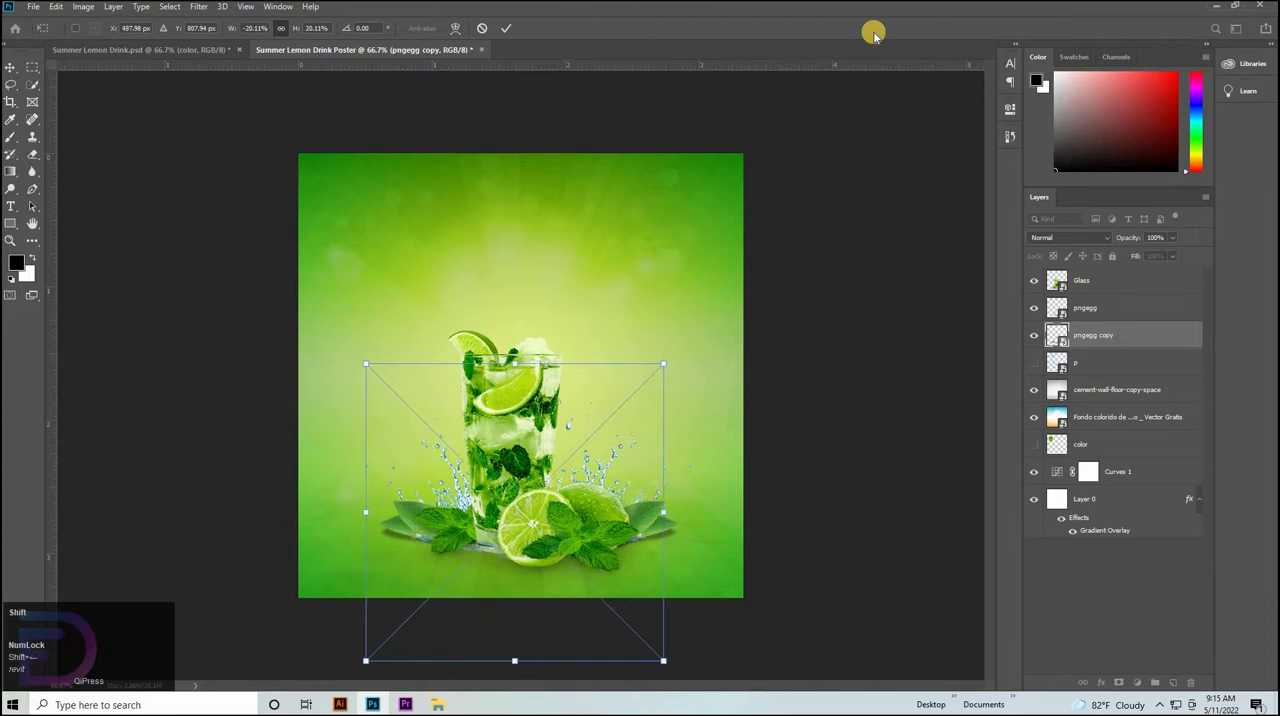
pyautogui.press('Right')
pyautogui.press('Right')
pyautogui.press('Right')
pyautogui.press('Right')
pyautogui.press('Right')
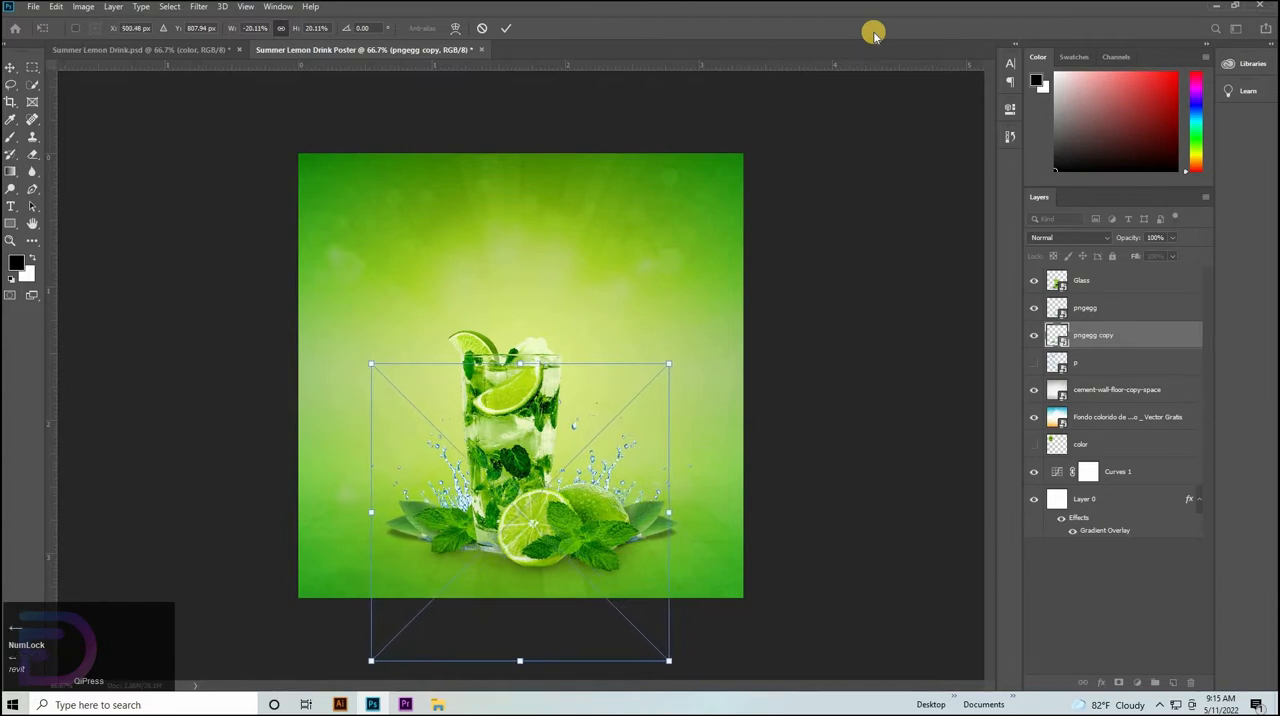
pyautogui.press('Down')
pyautogui.press('Up')
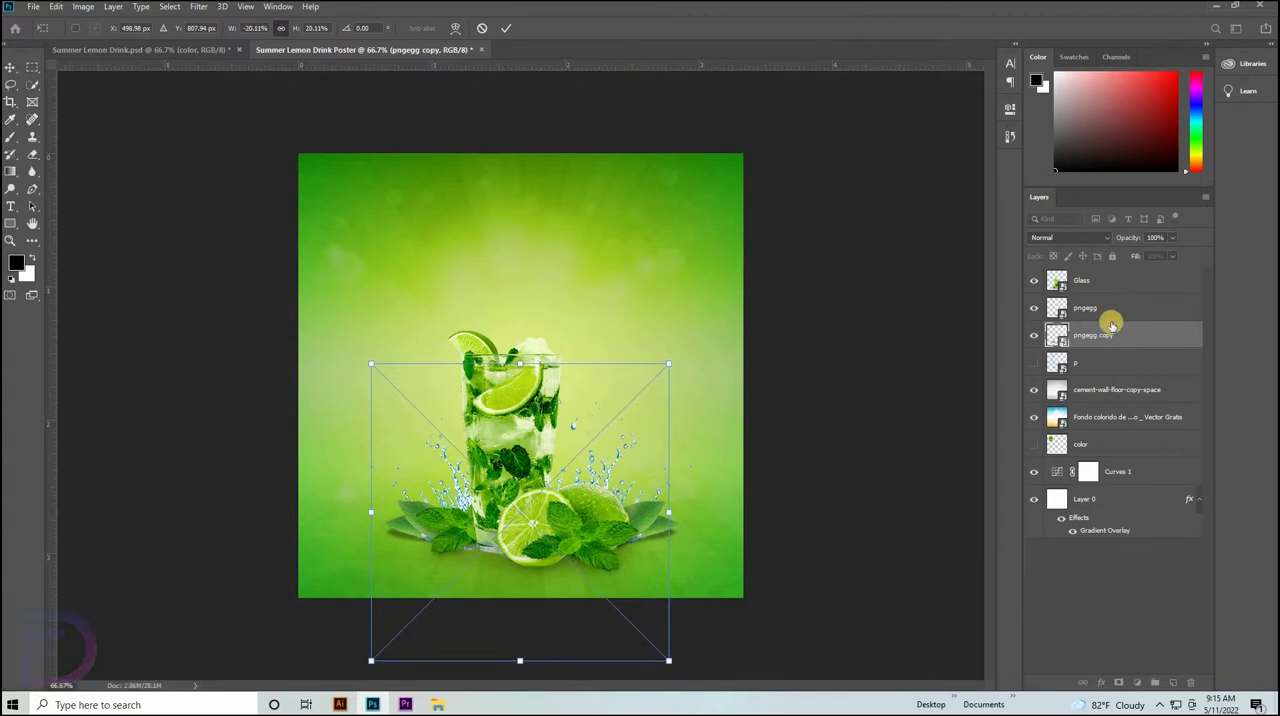
# Show the p water splash layer, scale it to about 16.8% and position it curving behind and over the glass.
pyautogui.click(1030, 363)
pyautogui.click(1100, 362)
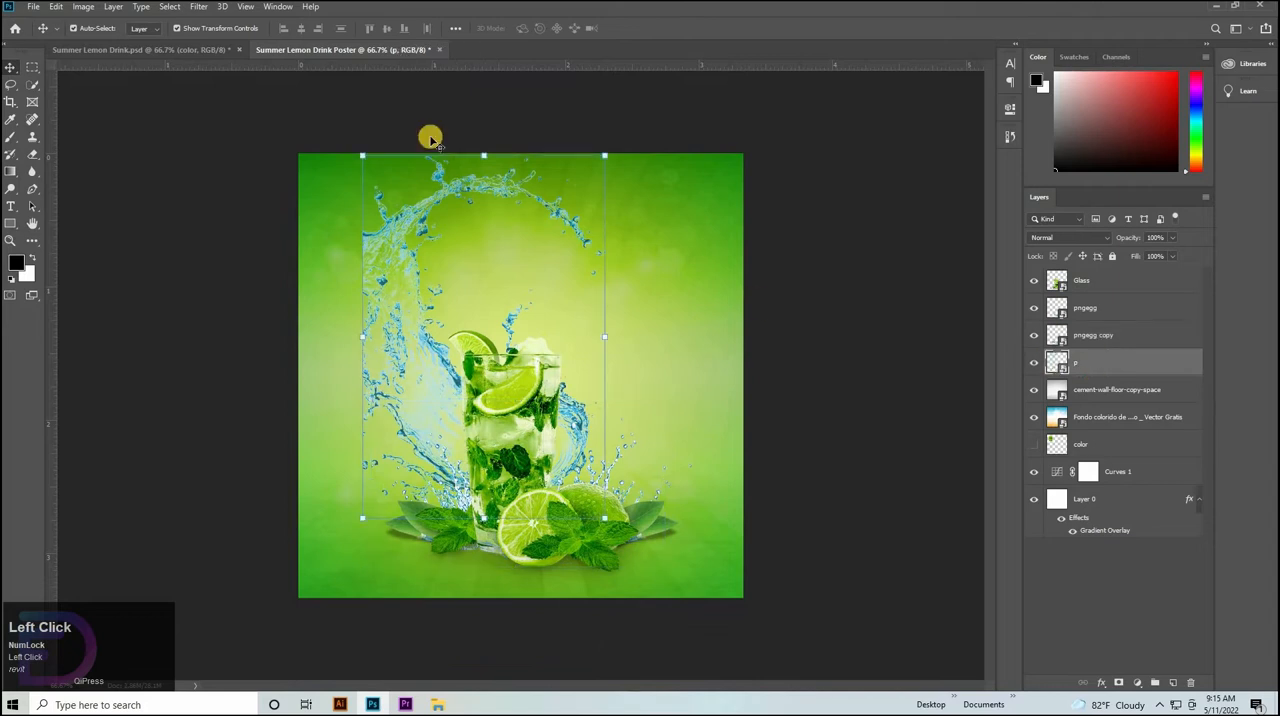
pyautogui.moveTo(479, 154); pyautogui.dragTo(543, 316)
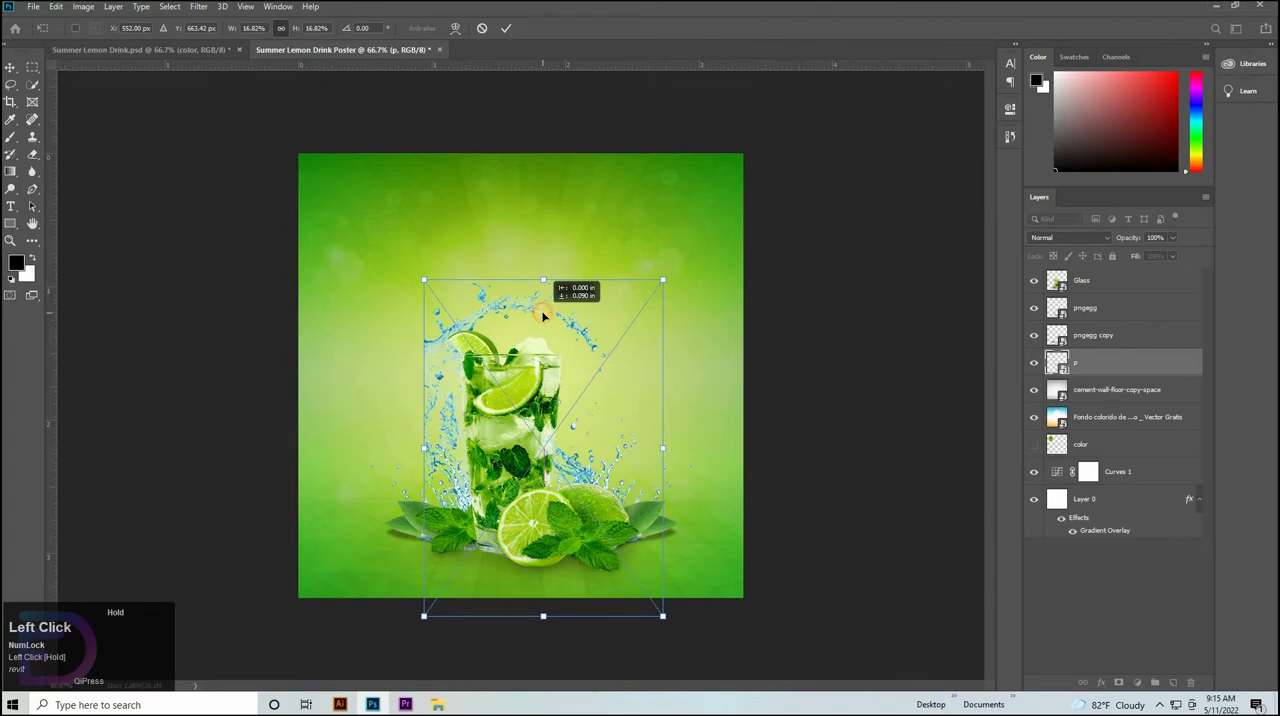
pyautogui.click(844, 334)
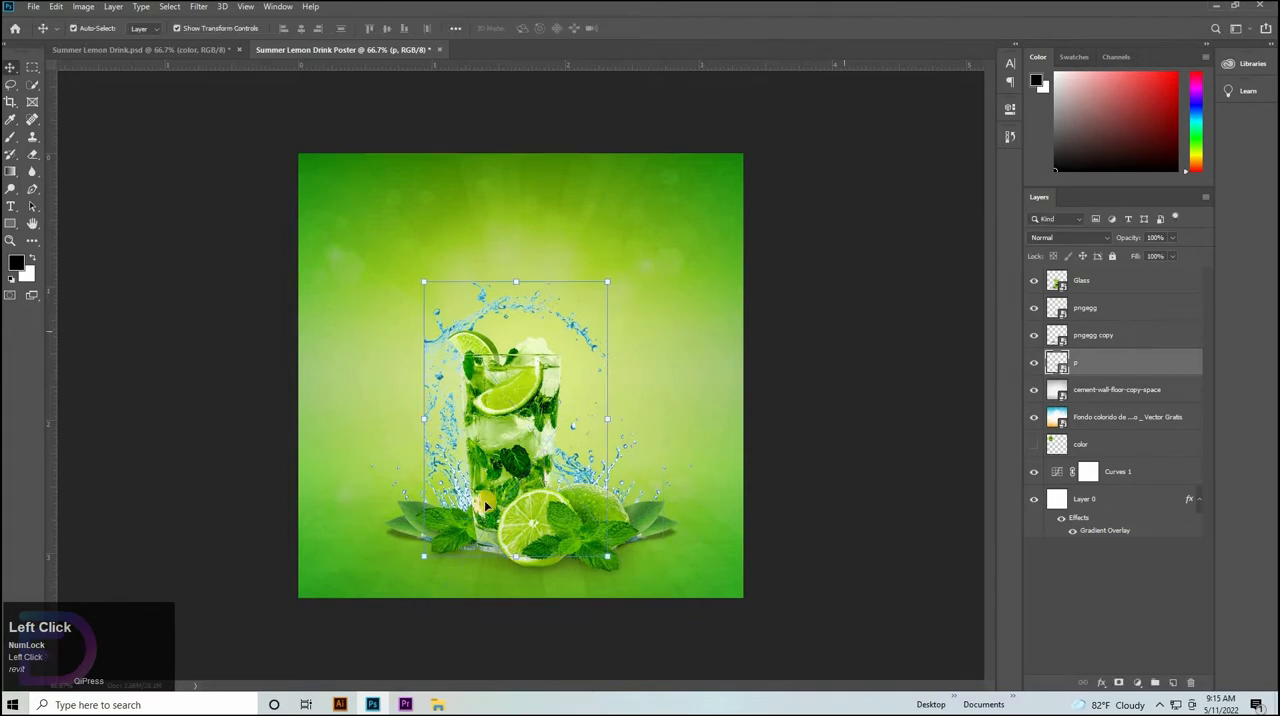
pyautogui.click(862, 451)
# Enlarge the pngegg and pngegg copy layers together to about 103%.
pyautogui.click(1085, 308)
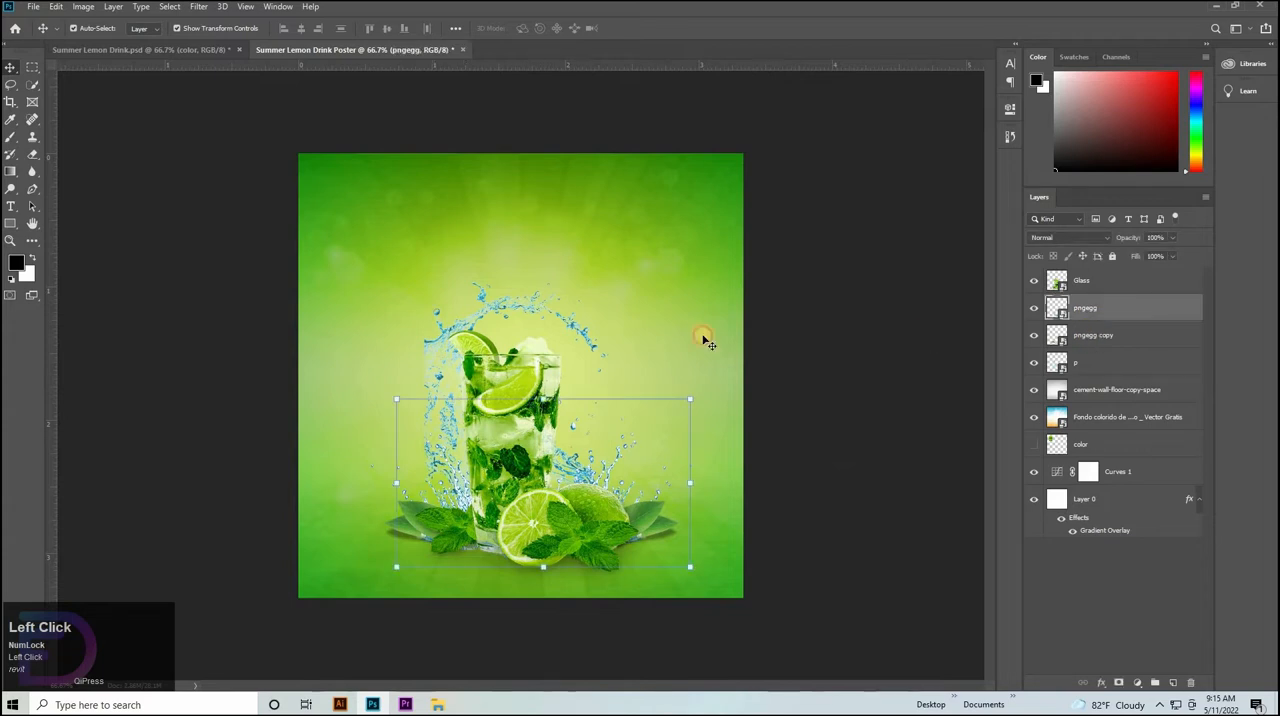
pyautogui.keyDown('shift'); pyautogui.click(537, 398); pyautogui.keyUp('shift')
pyautogui.moveTo(537, 398); pyautogui.dragTo(537, 393)
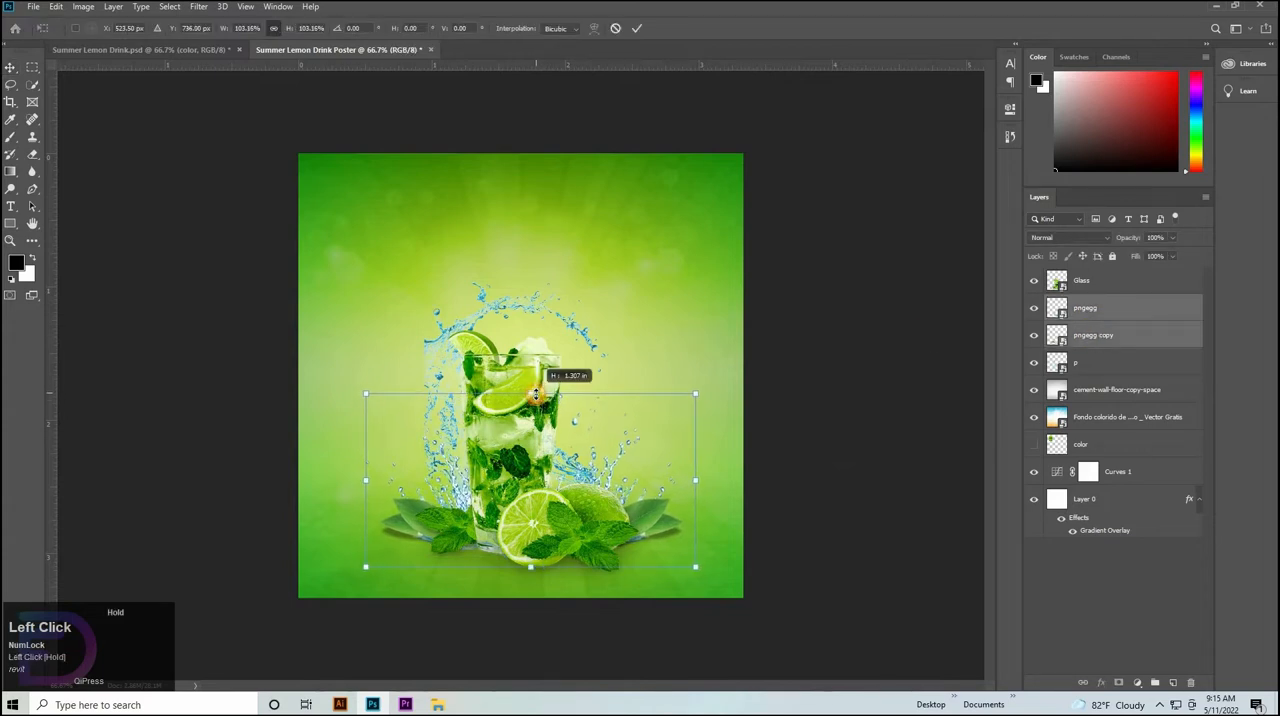
pyautogui.click(591, 344)
# Enlarge the Glass layer to about 16% and nudge it down to about X 501 px, Y 669 px.
pyautogui.click(531, 323)
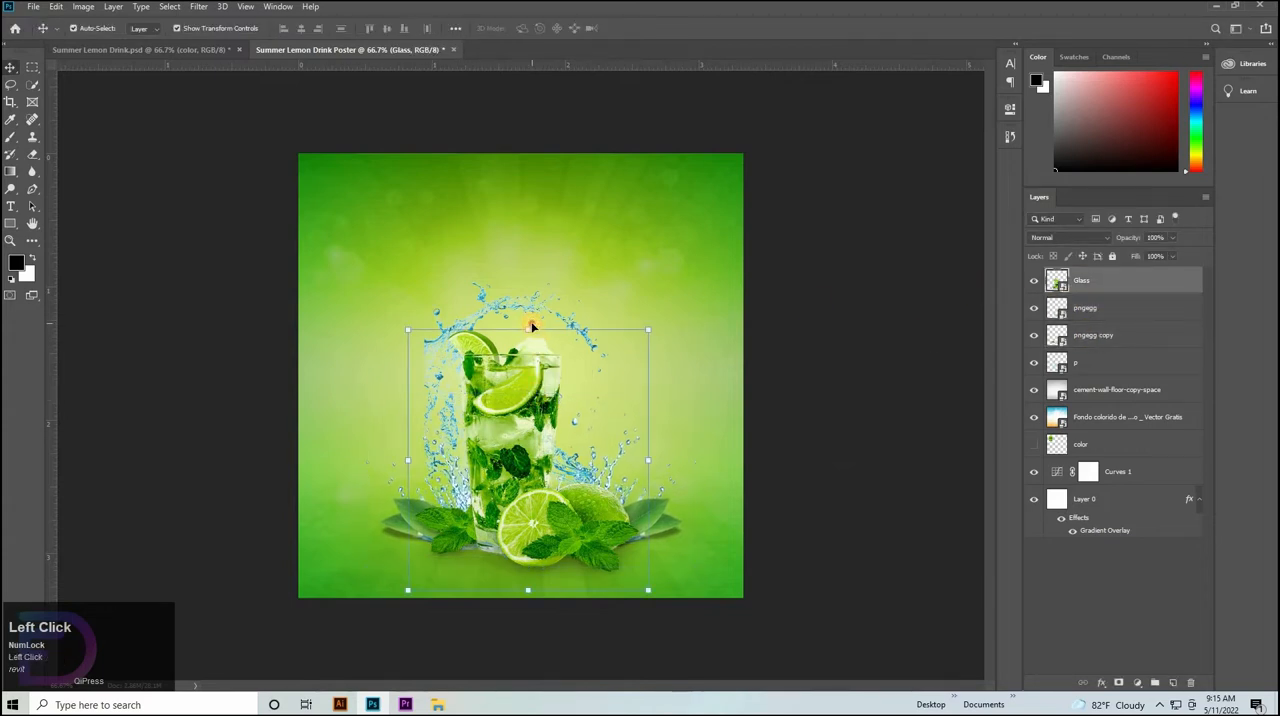
pyautogui.moveTo(531, 325); pyautogui.dragTo(541, 289)
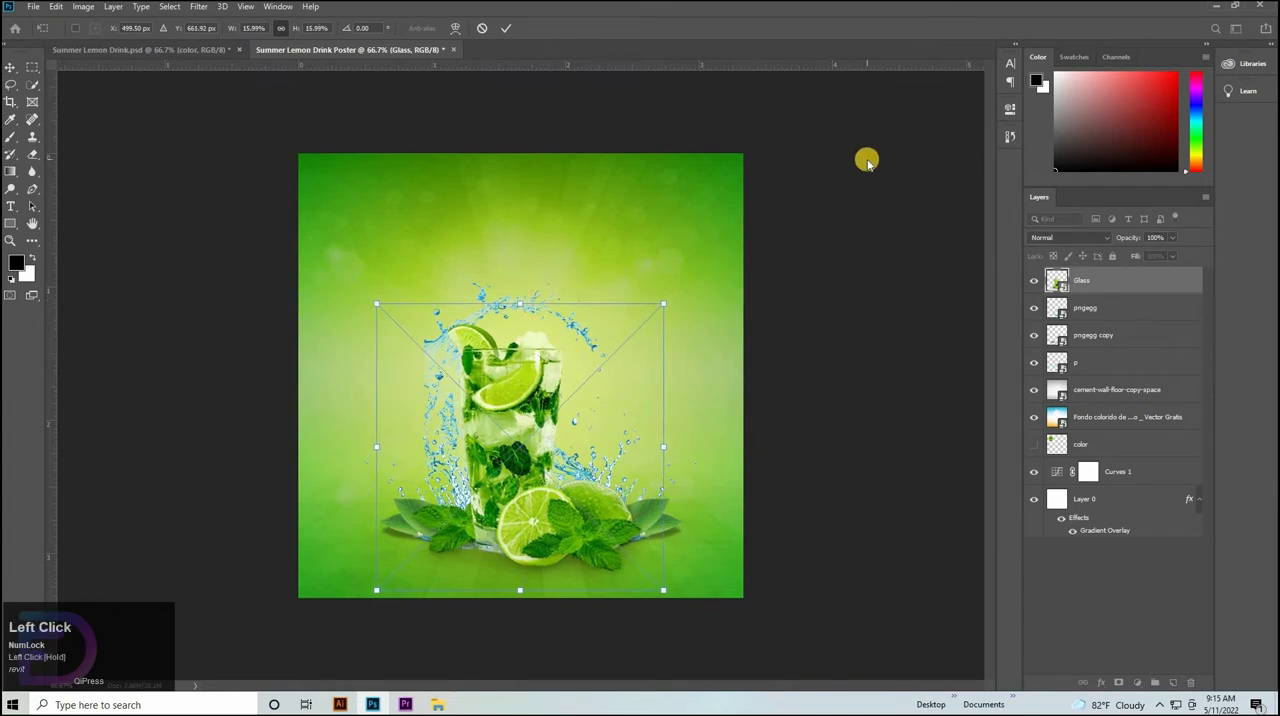
pyautogui.press('Down')
pyautogui.press('Down')
pyautogui.press('Down')
pyautogui.press('Right')
pyautogui.press('Down')
pyautogui.press('Down')
pyautogui.press('Down')
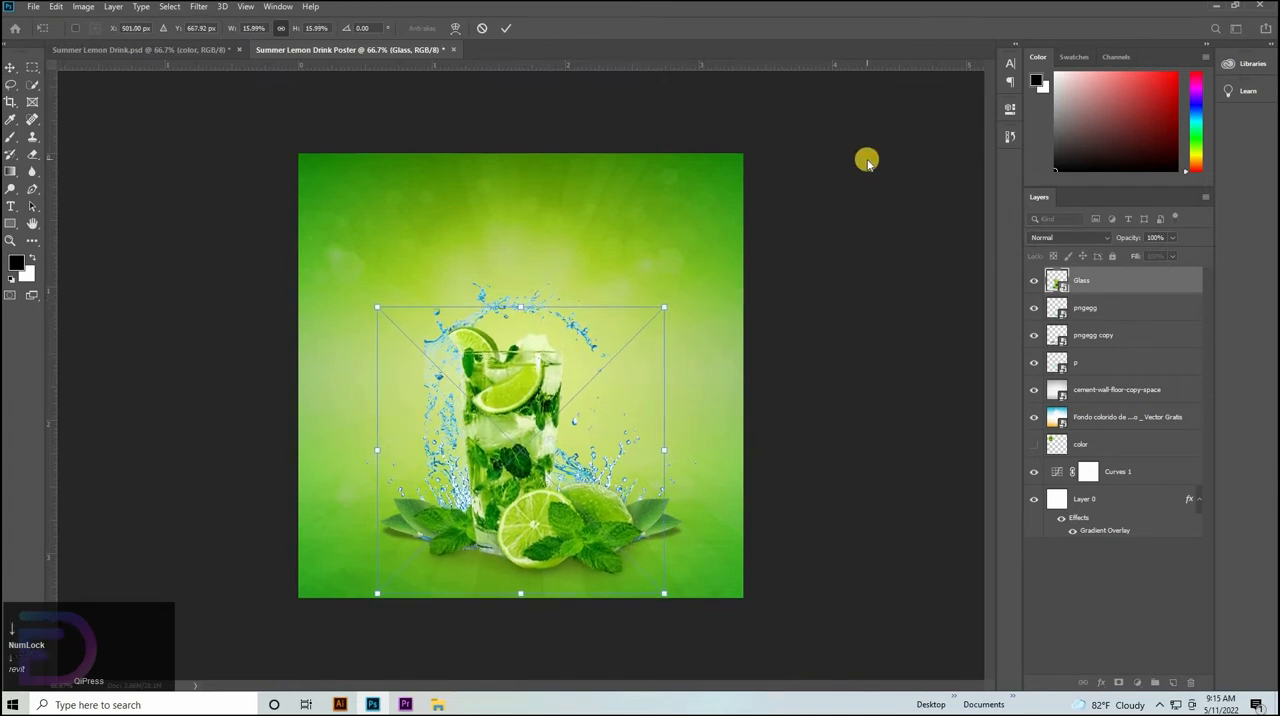
# Enlarge the p water splash layer to about 17% so the splash arcs slightly higher above the glass.
pyautogui.click(1065, 363)
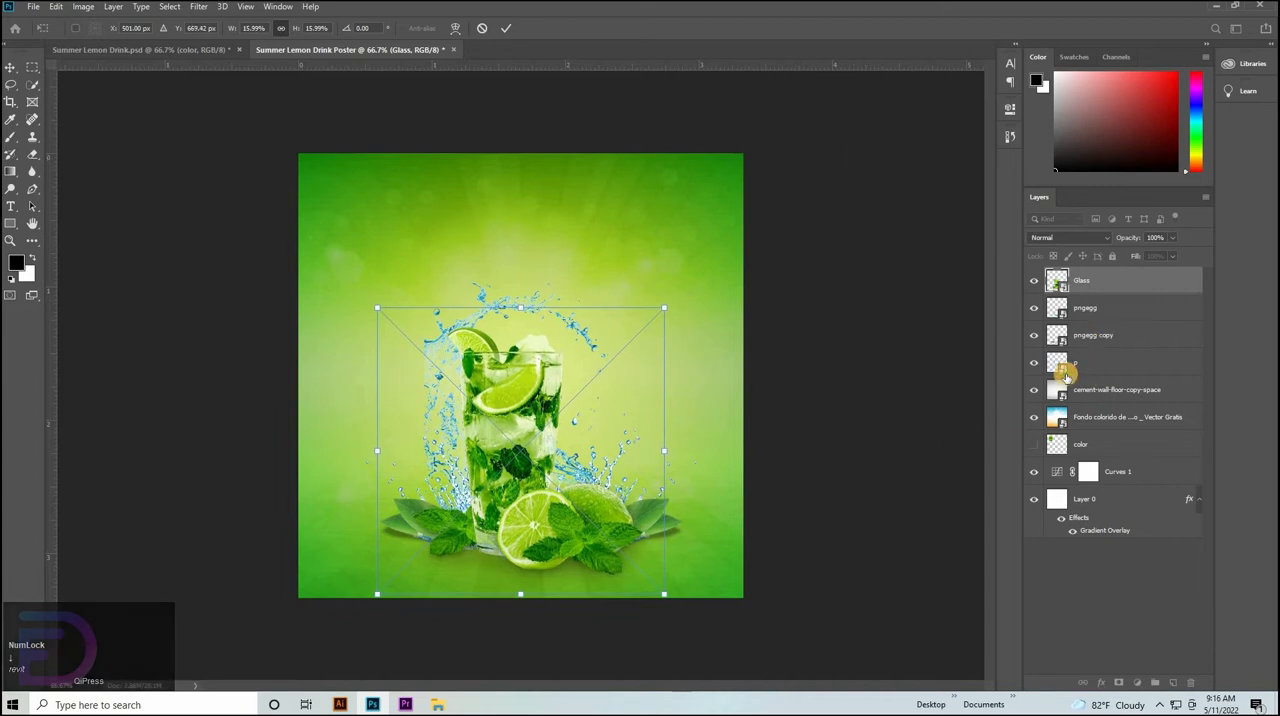
pyautogui.hotkey('ctrl', 't')
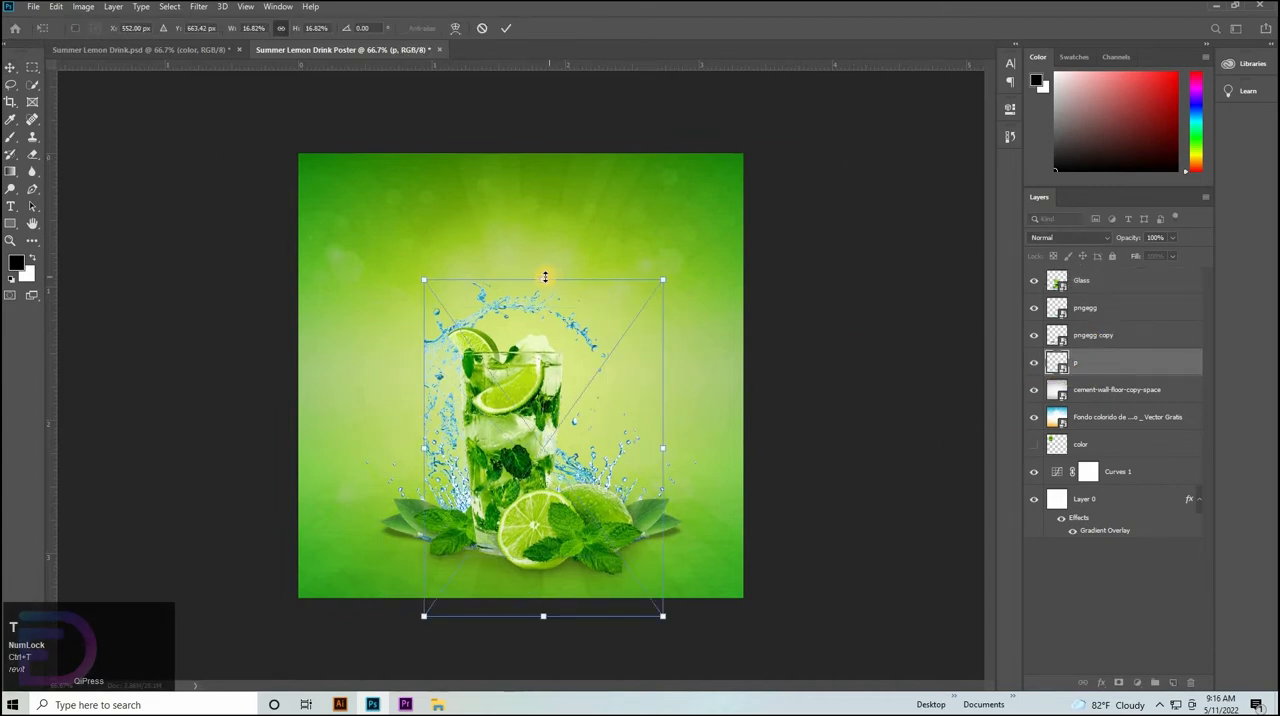
pyautogui.moveTo(543, 275); pyautogui.dragTo(542, 272)
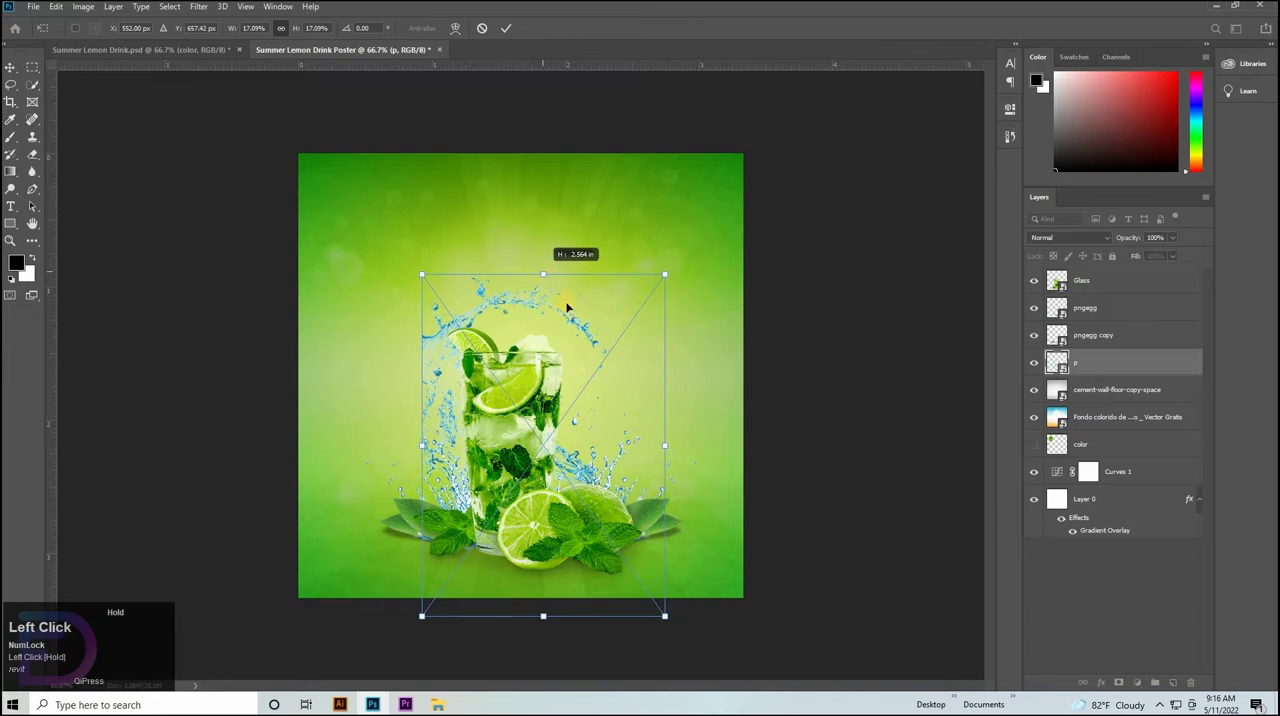
pyautogui.click(1101, 383)
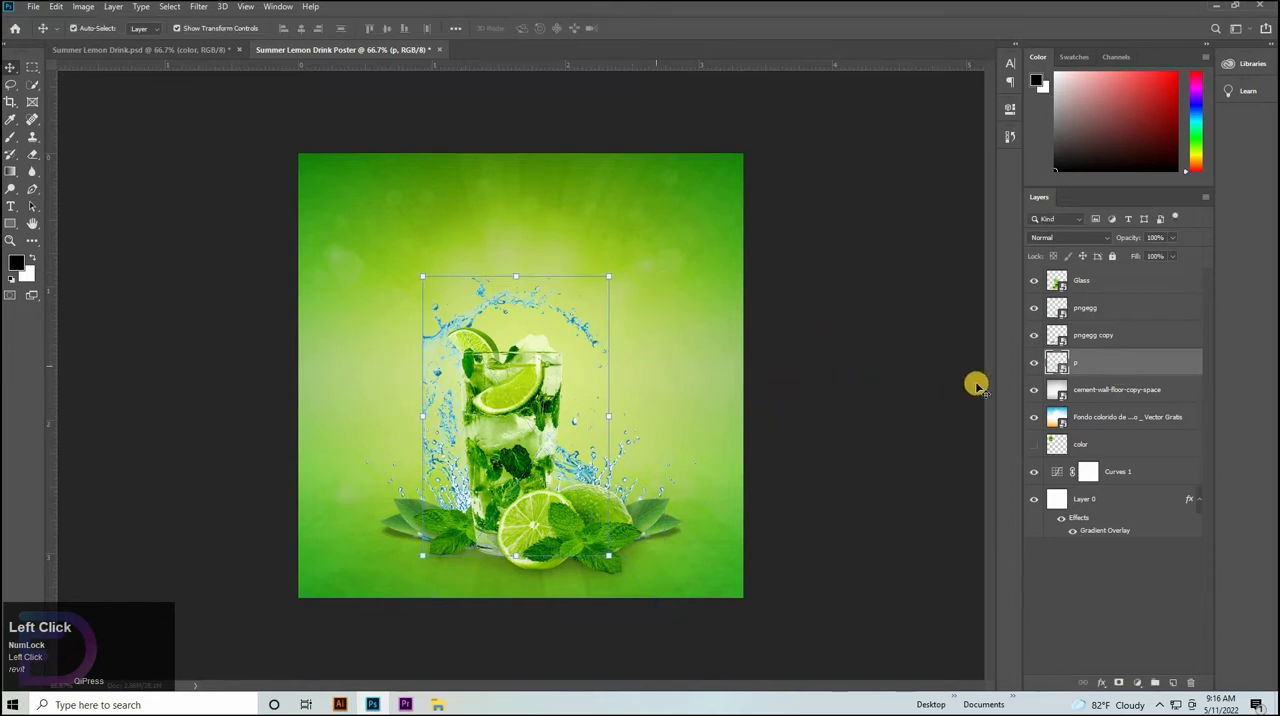
# Scale the Glass, pngegg, pngegg copy and p layers together to about 89% and centre them horizontally at the poster's lower edge.
pyautogui.click(1093, 311)
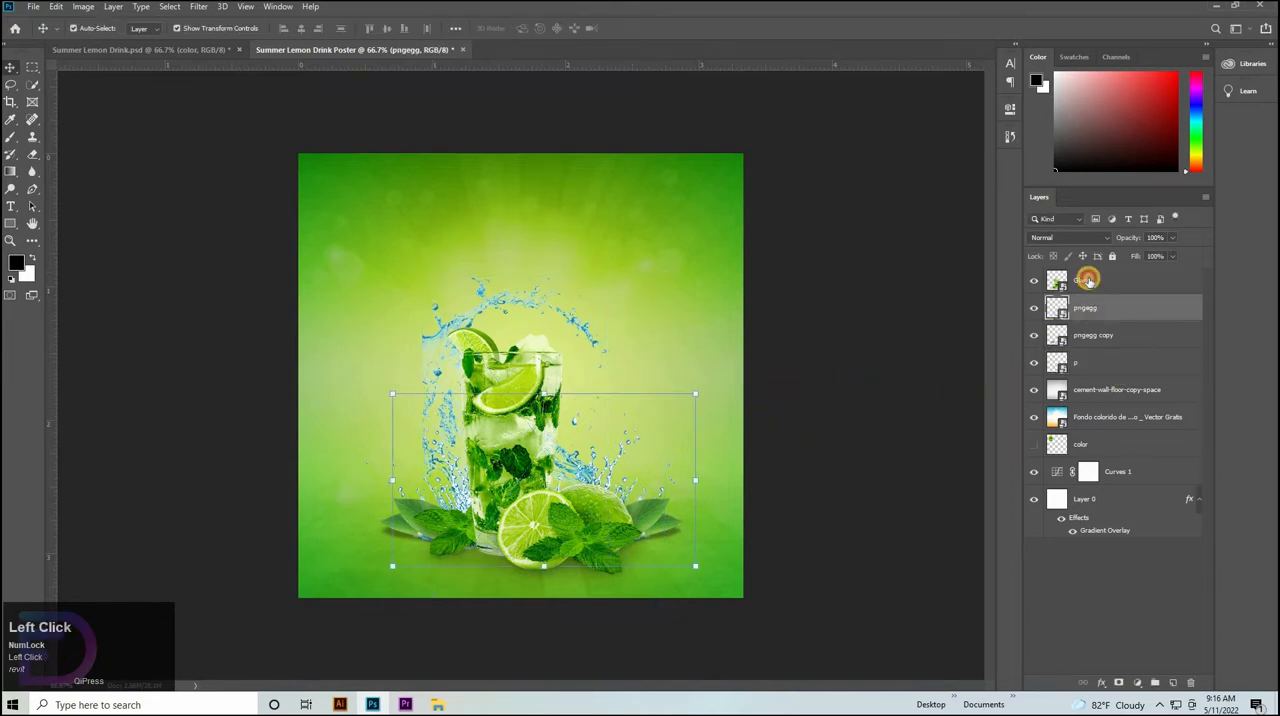
pyautogui.keyDown('shift'); pyautogui.click(1080, 288); pyautogui.keyUp('shift')
pyautogui.keyDown('shift'); pyautogui.click(1072, 366); pyautogui.keyUp('shift')
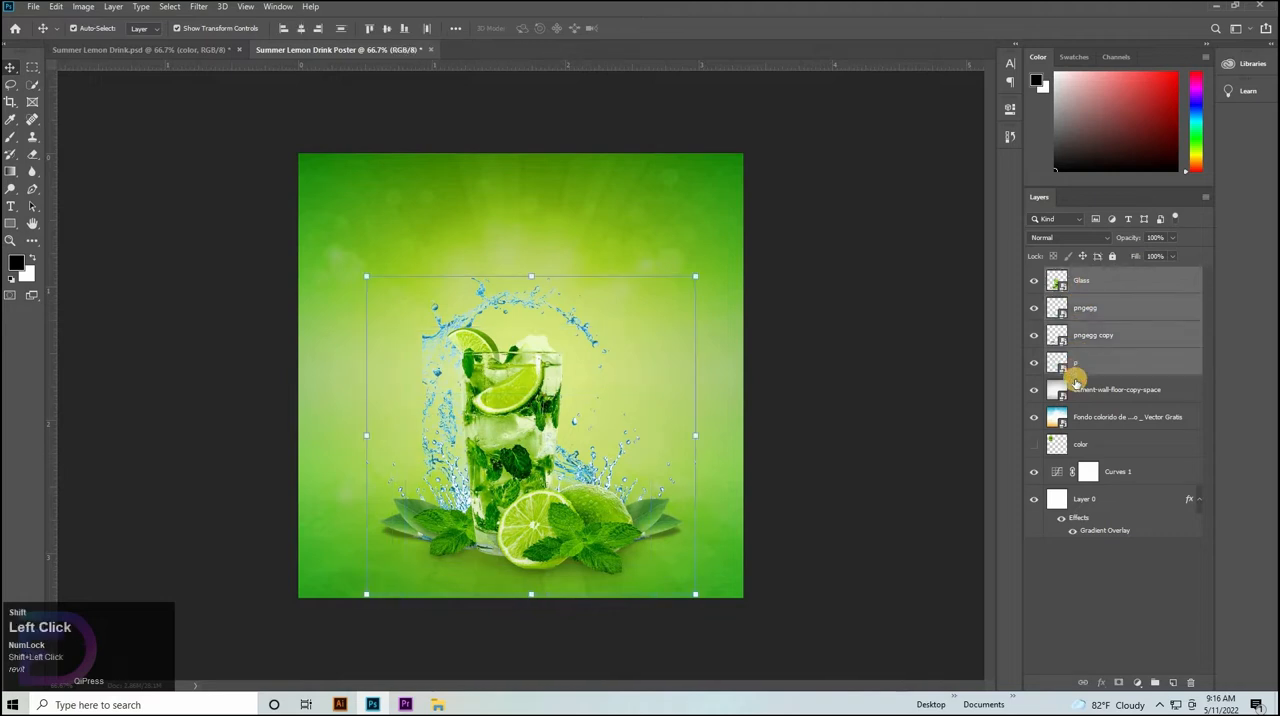
pyautogui.hotkey('ctrl', 't')
pyautogui.moveTo(538, 274); pyautogui.dragTo(531, 300)
pyautogui.moveTo(519, 418); pyautogui.dragTo(520, 418)
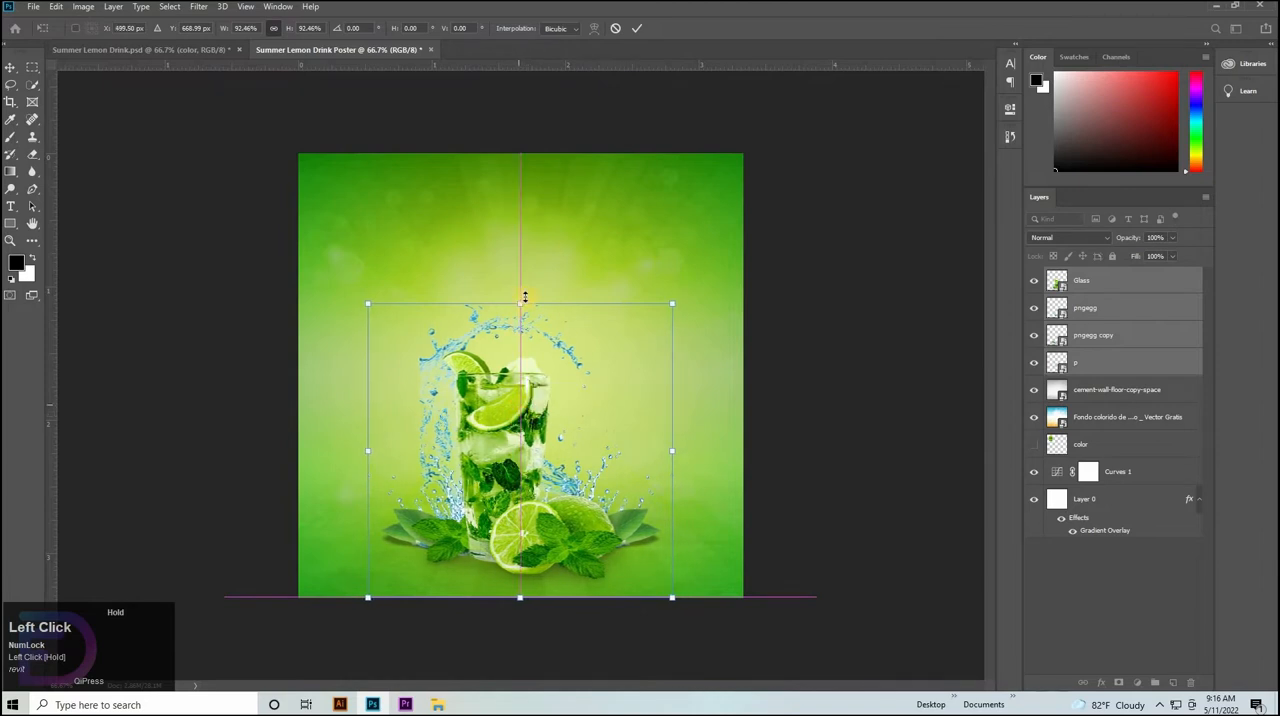
pyautogui.moveTo(522, 305); pyautogui.dragTo(522, 314)
pyautogui.moveTo(530, 397); pyautogui.dragTo(530, 394)
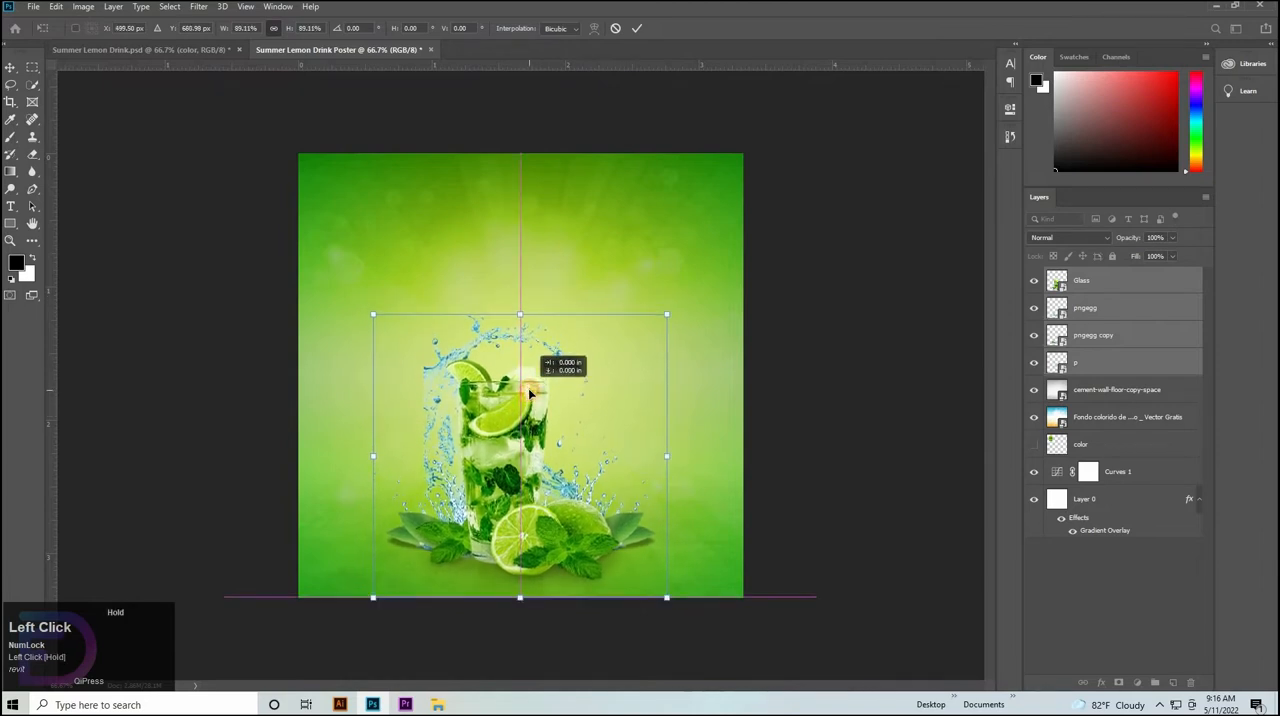
pyautogui.click(1105, 333)
# Group the four drink layers from Glass through p and merge the group into a single layer.
pyautogui.click(1099, 361)
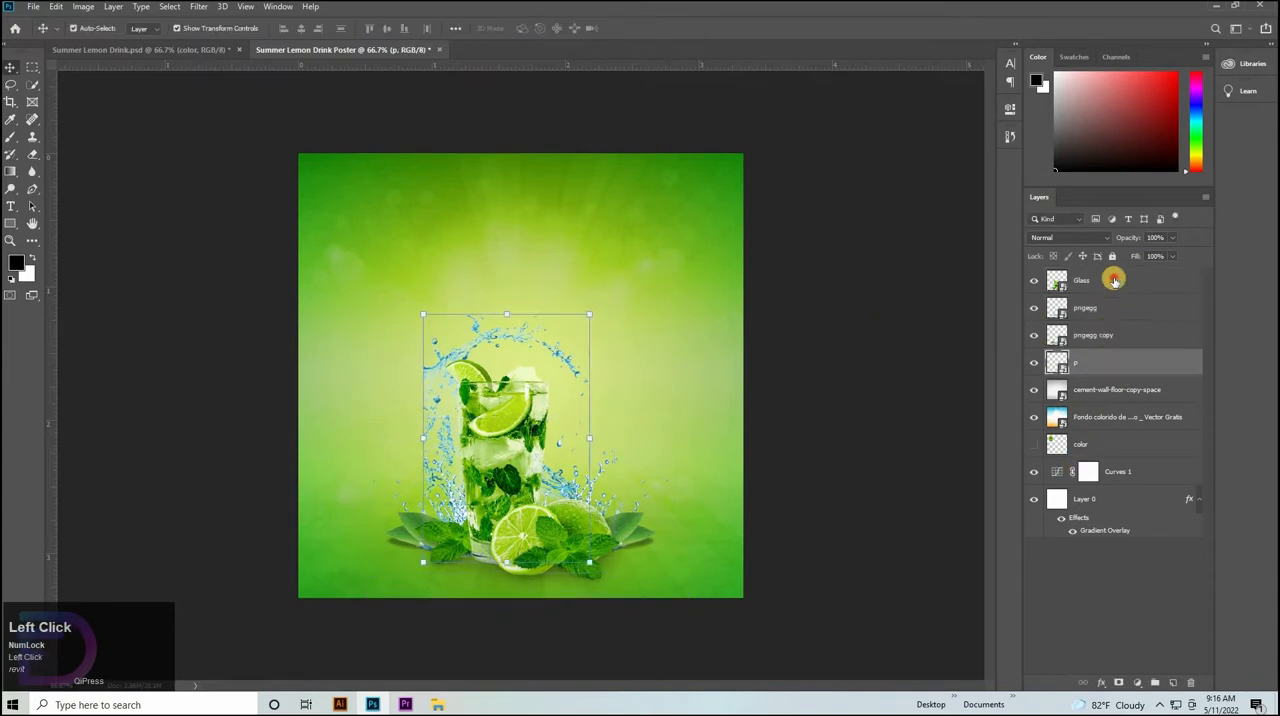
pyautogui.keyDown('shift'); pyautogui.click(1108, 280); pyautogui.keyUp('shift')
pyautogui.hotkey('ctrl', 'g')
pyautogui.rightClick(1088, 275)
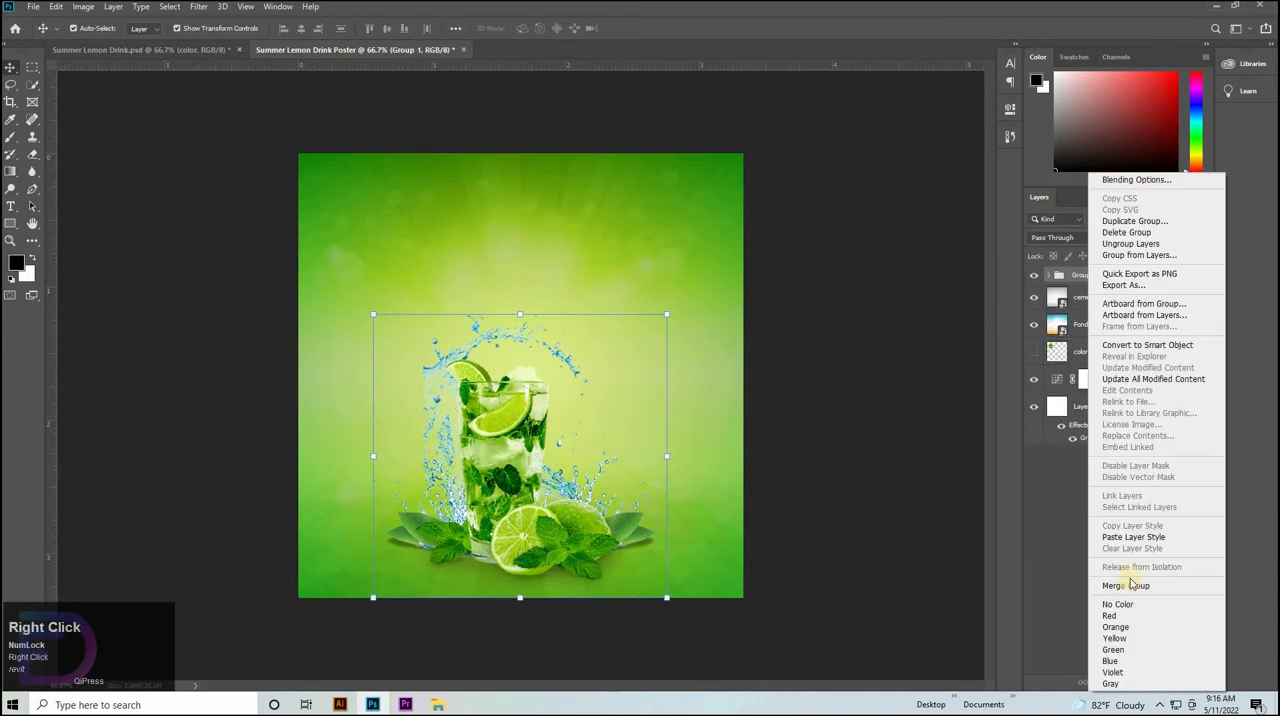
pyautogui.click(1126, 586)
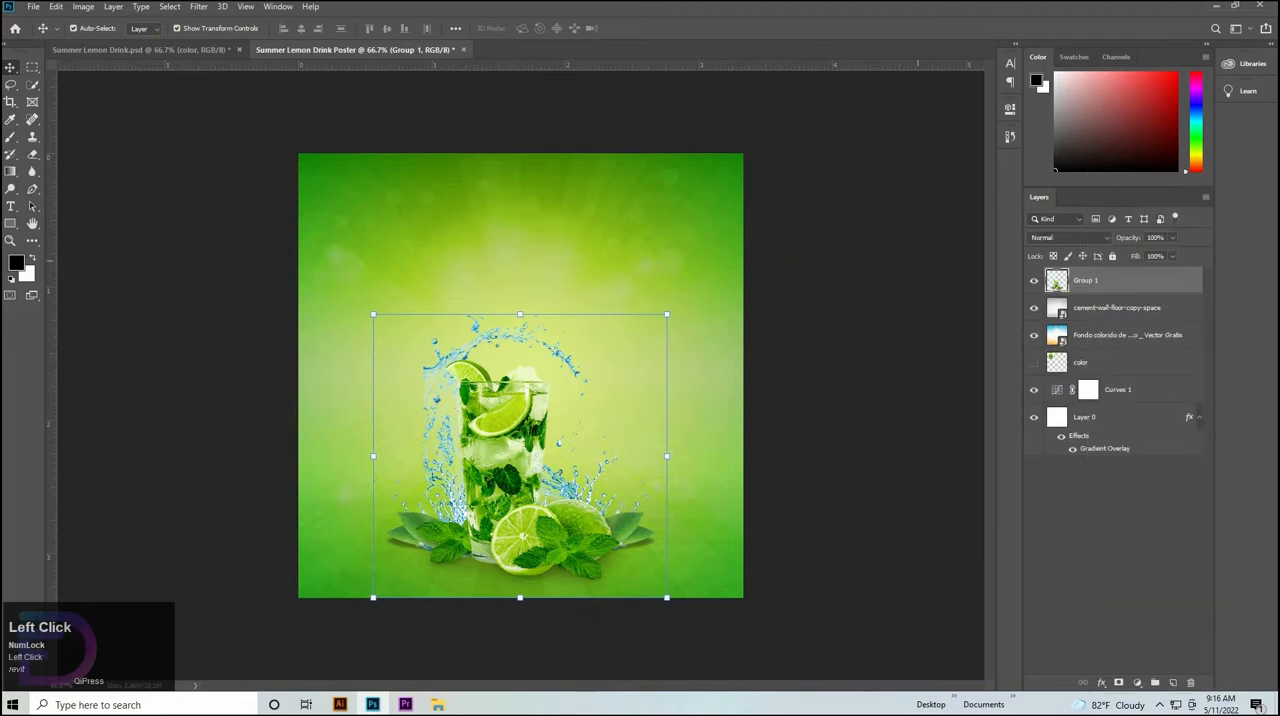
# Start the Camera Raw Filter on the merged drink layer and set Highlights to +10, Vibrance to +10 and Saturation to +8.
pyautogui.click(199, 7)
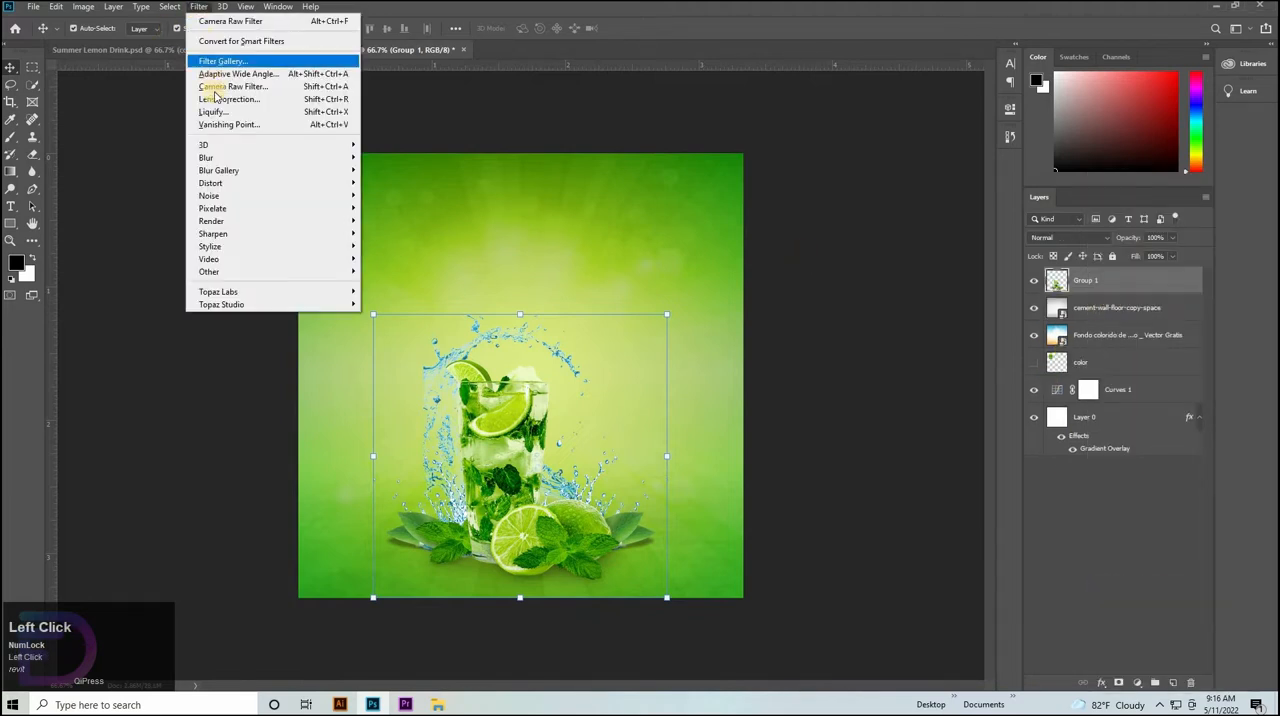
pyautogui.click(212, 87)
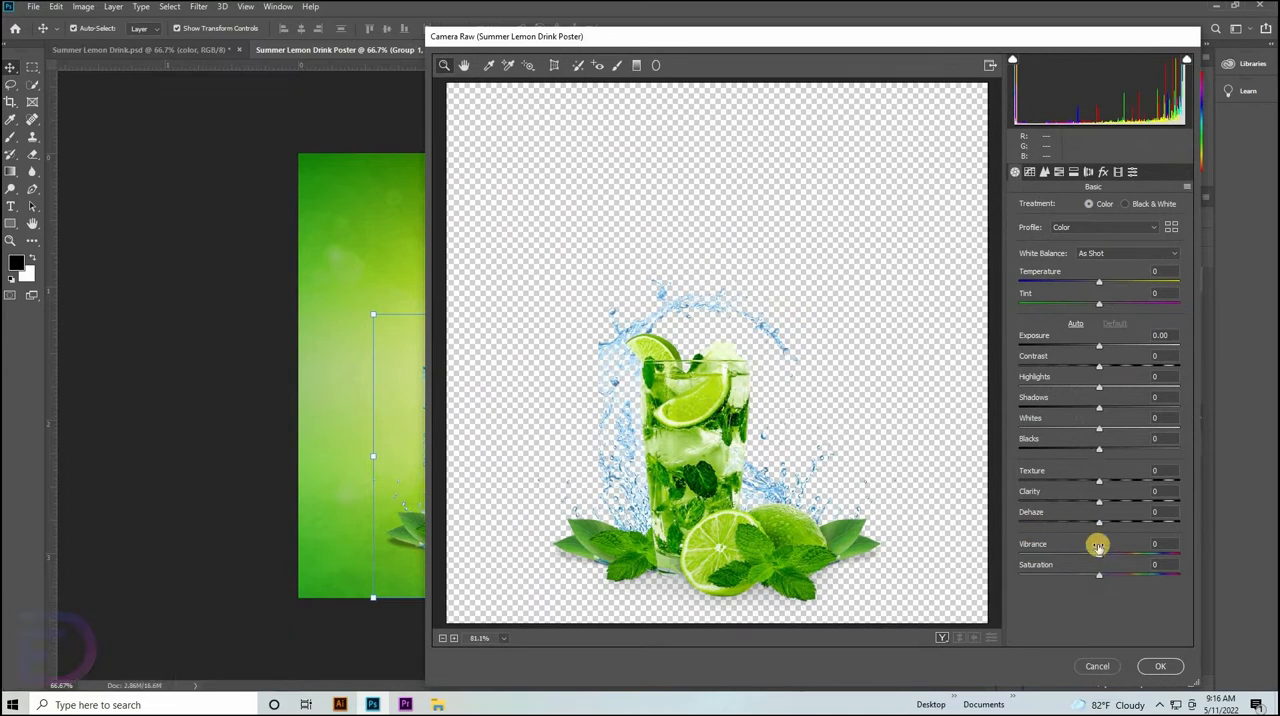
pyautogui.click(1160, 376)
pyautogui.hotkey('shift', 'Up')
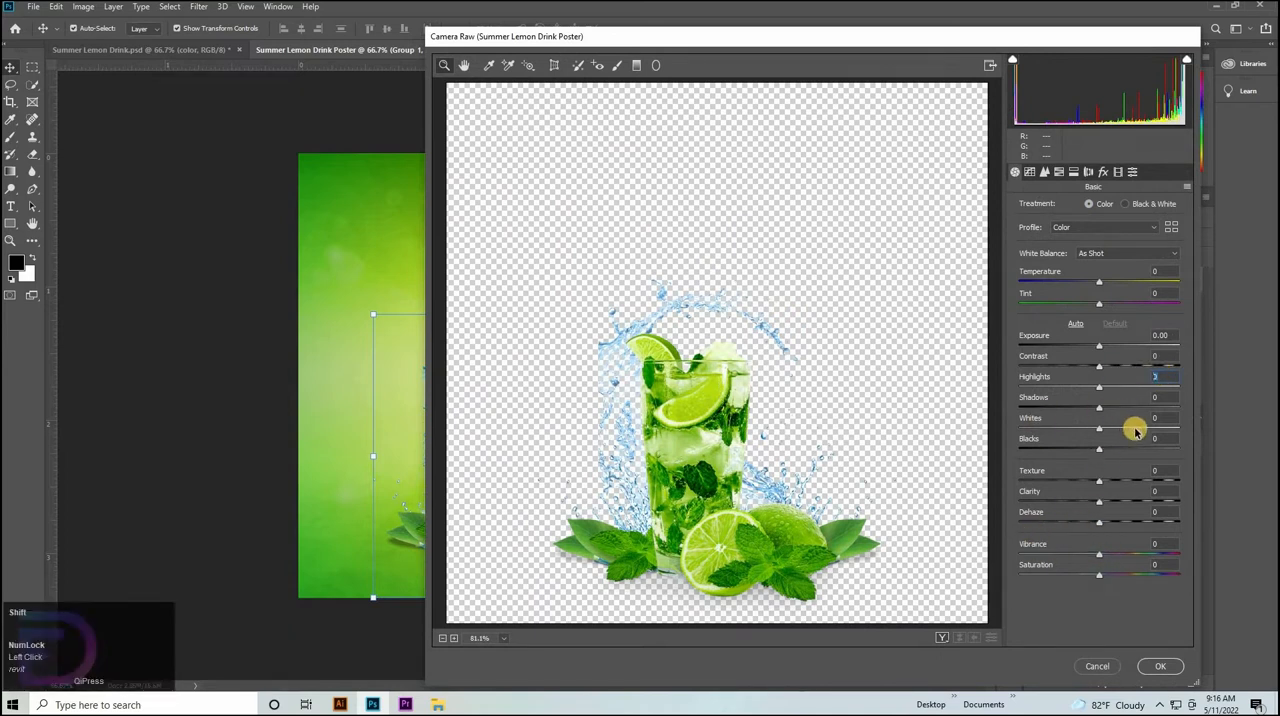
pyautogui.click(1095, 552)
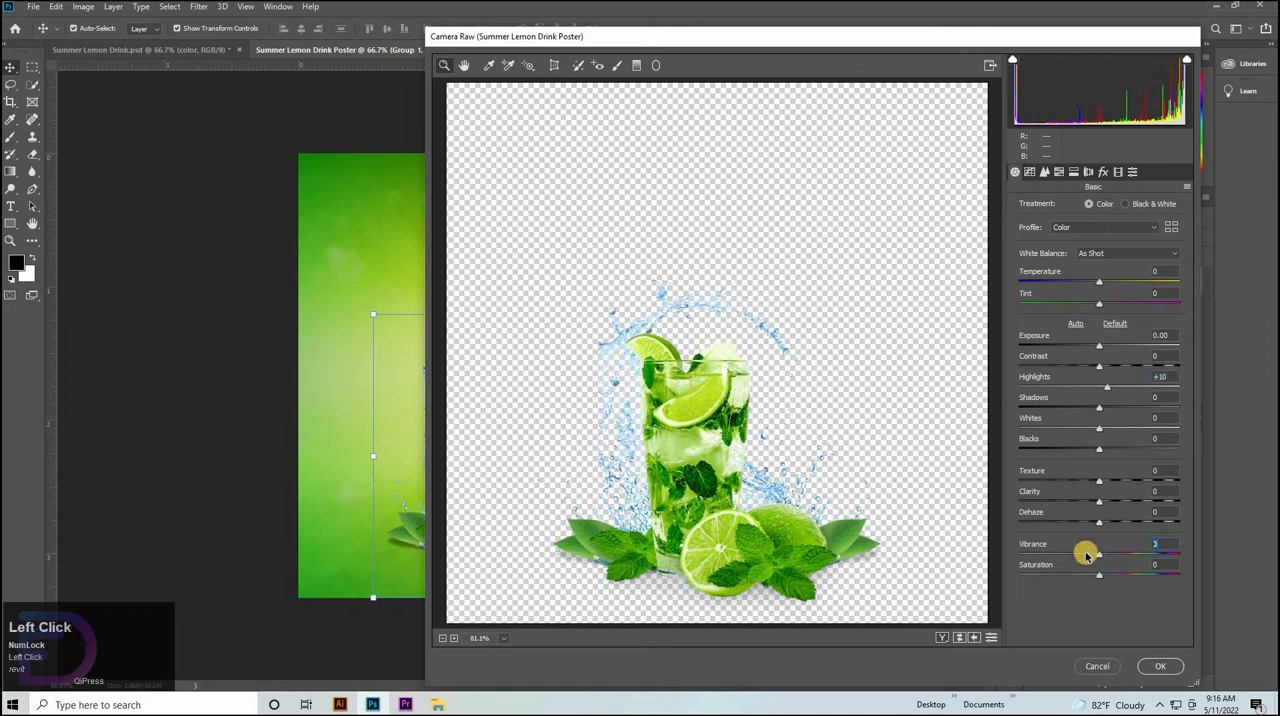
pyautogui.hotkey('shift', 'Up')
pyautogui.click(1126, 573)
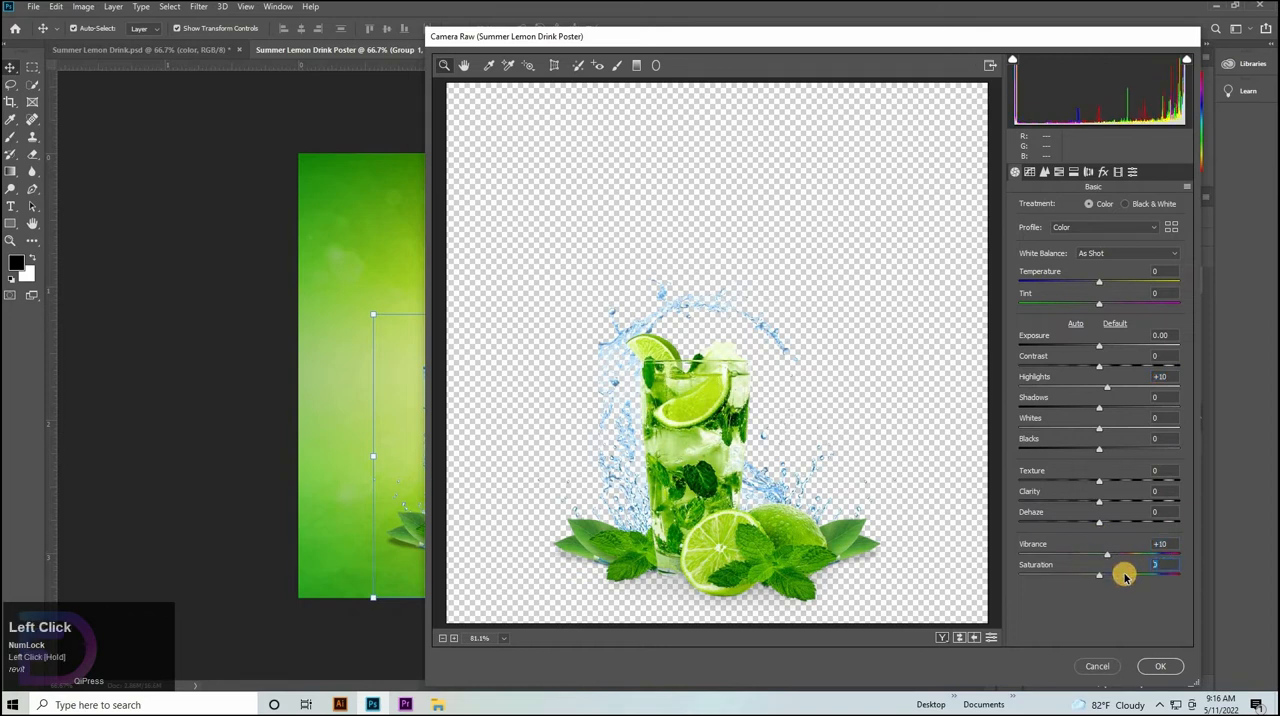
pyautogui.hotkey('shift', 'Up')
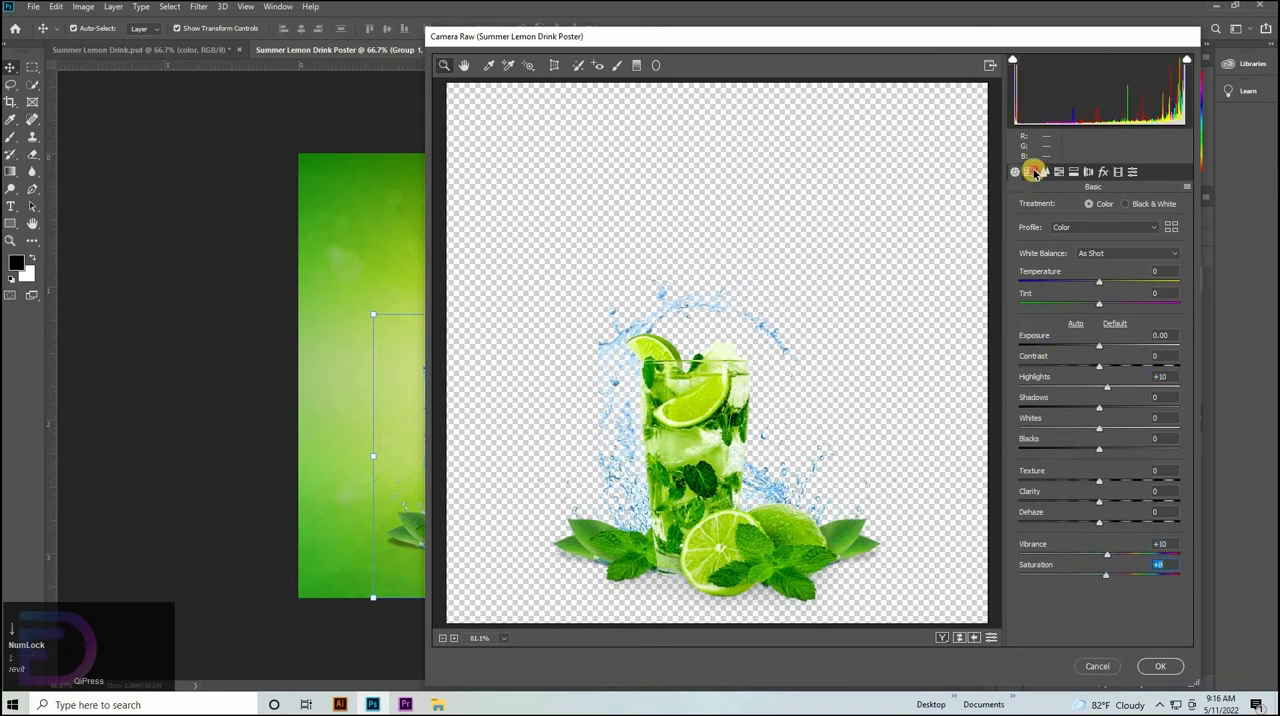
# Adjust the parametric tone curve with Highlights at +7 and Lights at +5.
pyautogui.click(1033, 172)
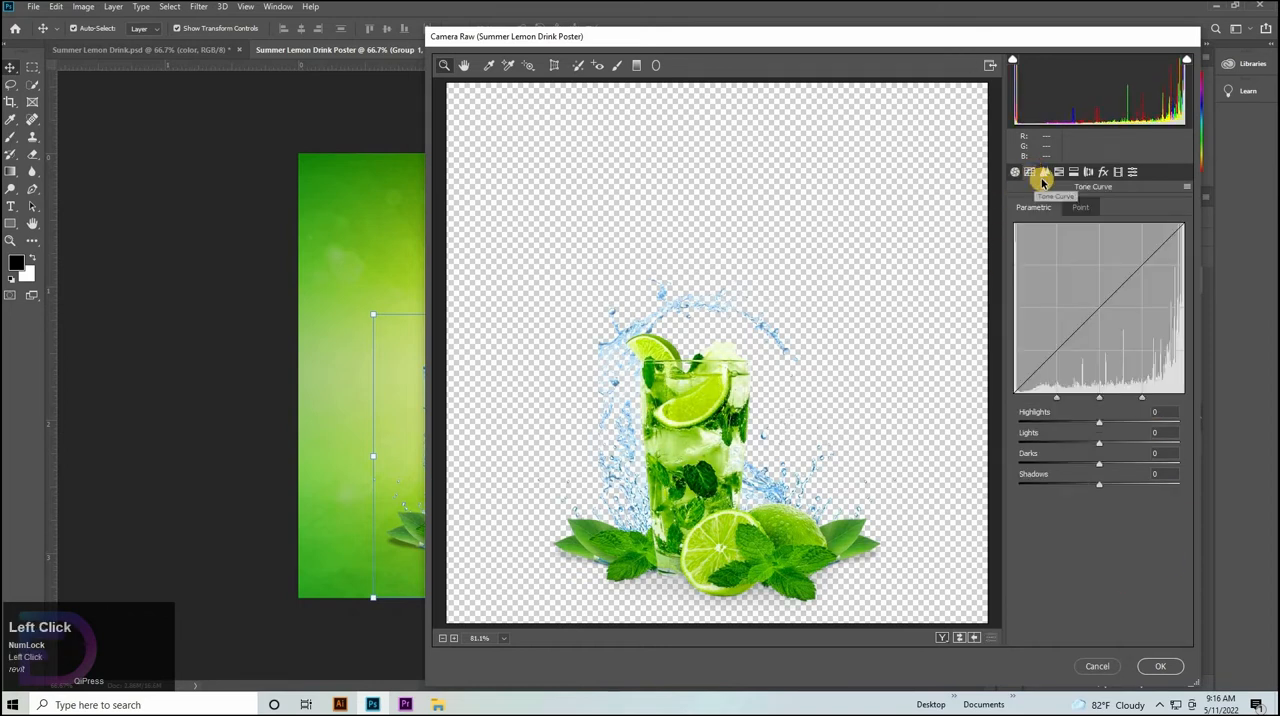
pyautogui.click(1163, 413)
pyautogui.hotkey('shift', 'Up')
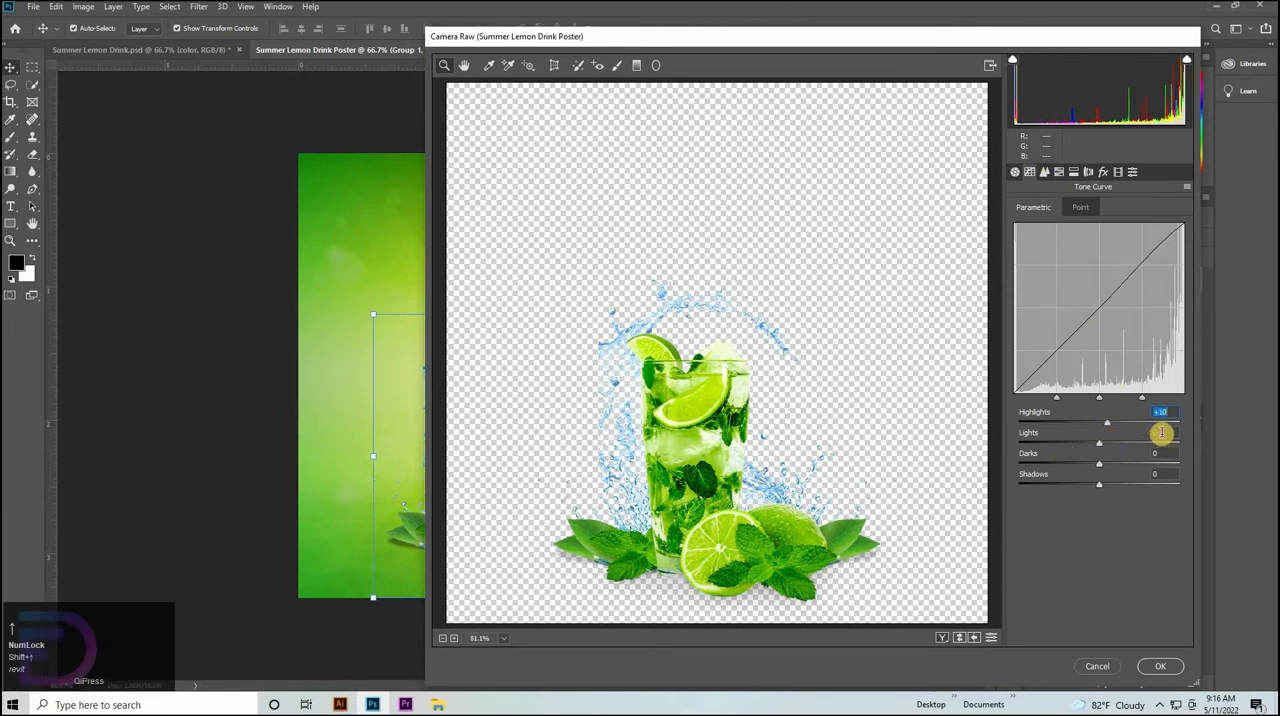
pyautogui.click(1108, 442)
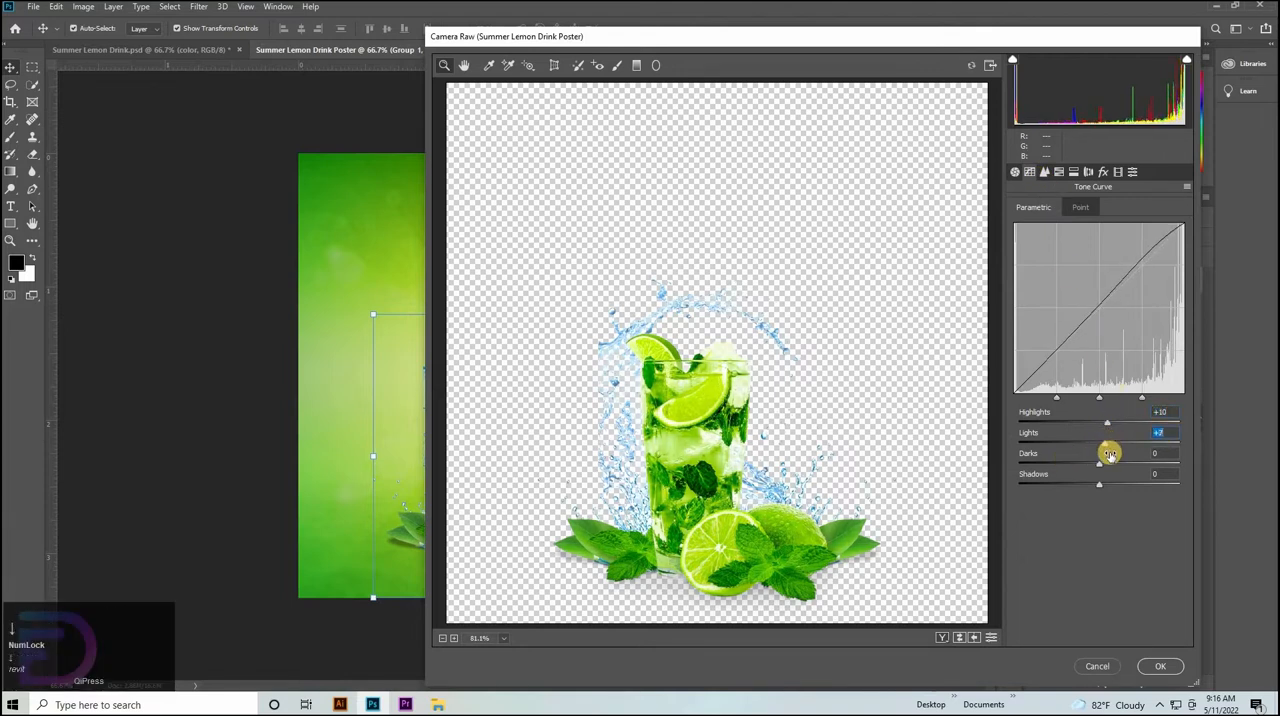
pyautogui.press('Down')
pyautogui.press('Down')
pyautogui.click(1107, 422)
pyautogui.press('Down')
pyautogui.press('Down')
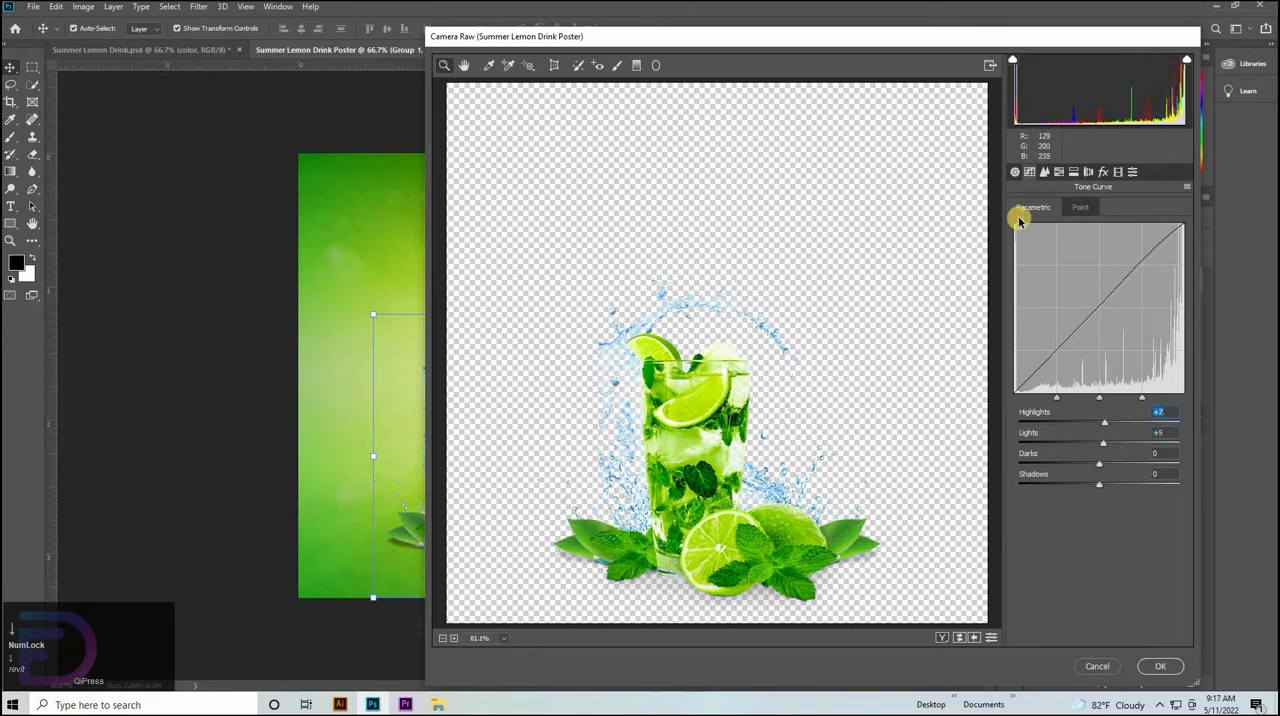
# Set the Greens hue to +10 in the HSL adjustments.
pyautogui.click(1045, 172)
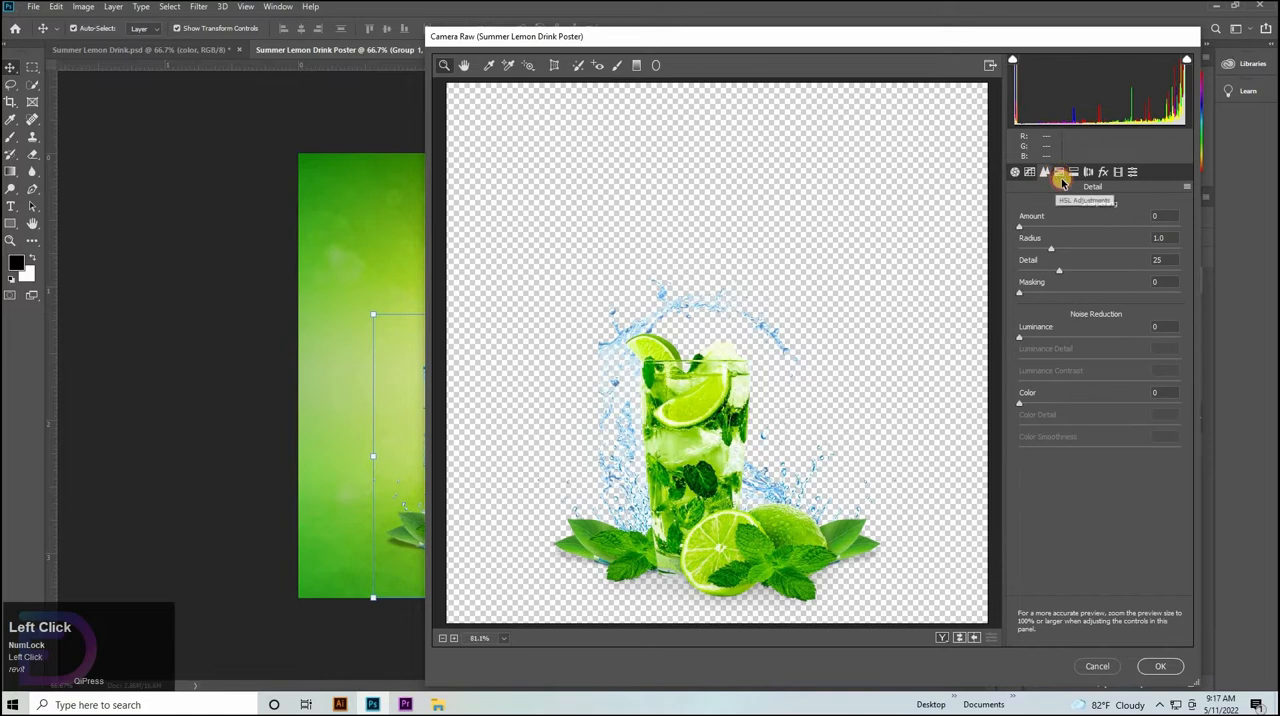
pyautogui.click(1060, 174)
pyautogui.hotkey('shift', 'Up')
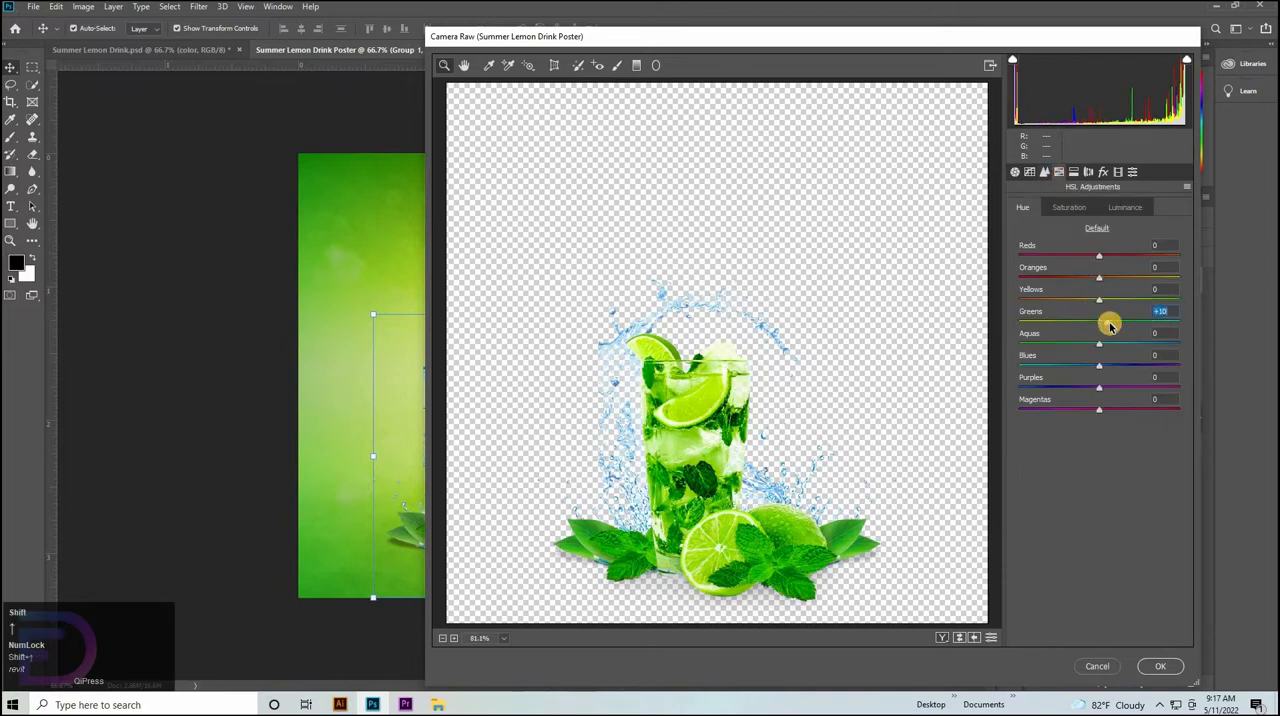
# Set the split toning highlights to Hue 8 and Saturation 10.
pyautogui.click(1069, 172)
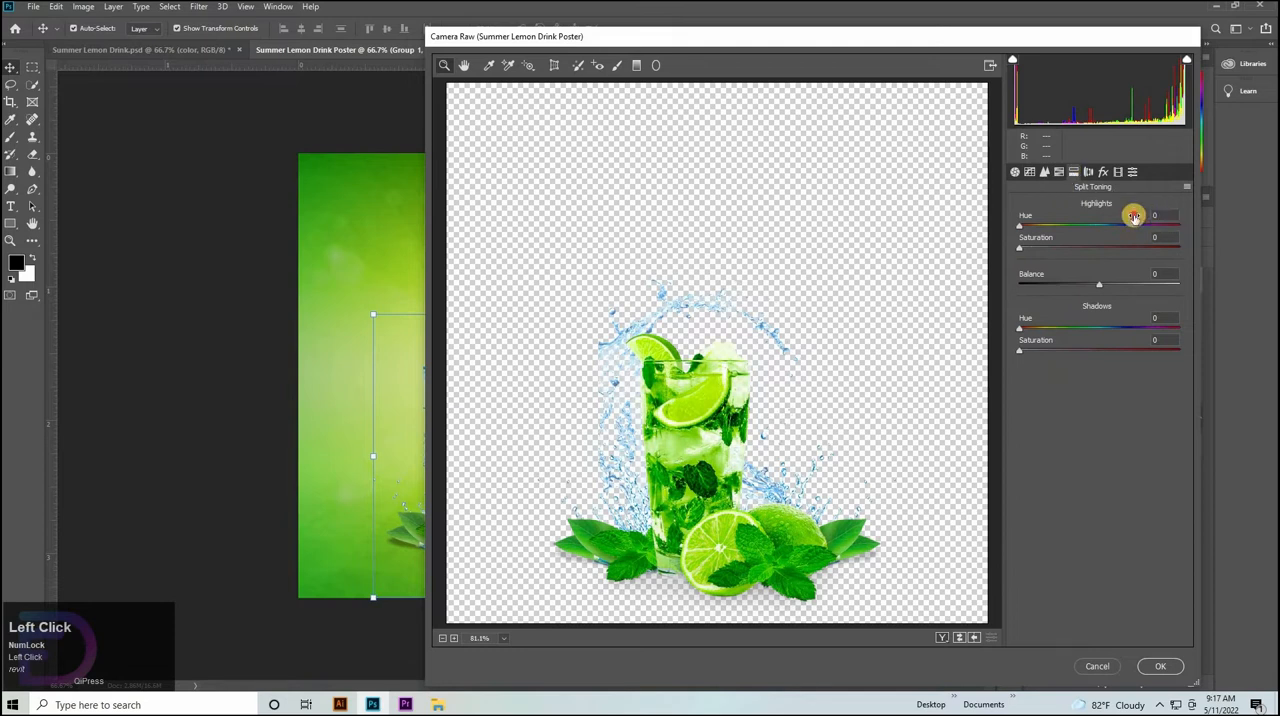
pyautogui.press('Up')
pyautogui.press('Up')
pyautogui.press('Up')
pyautogui.press('Up')
pyautogui.press('Up')
pyautogui.press('Up')
pyautogui.press('Up')
pyautogui.press('Up')
pyautogui.press('Up')
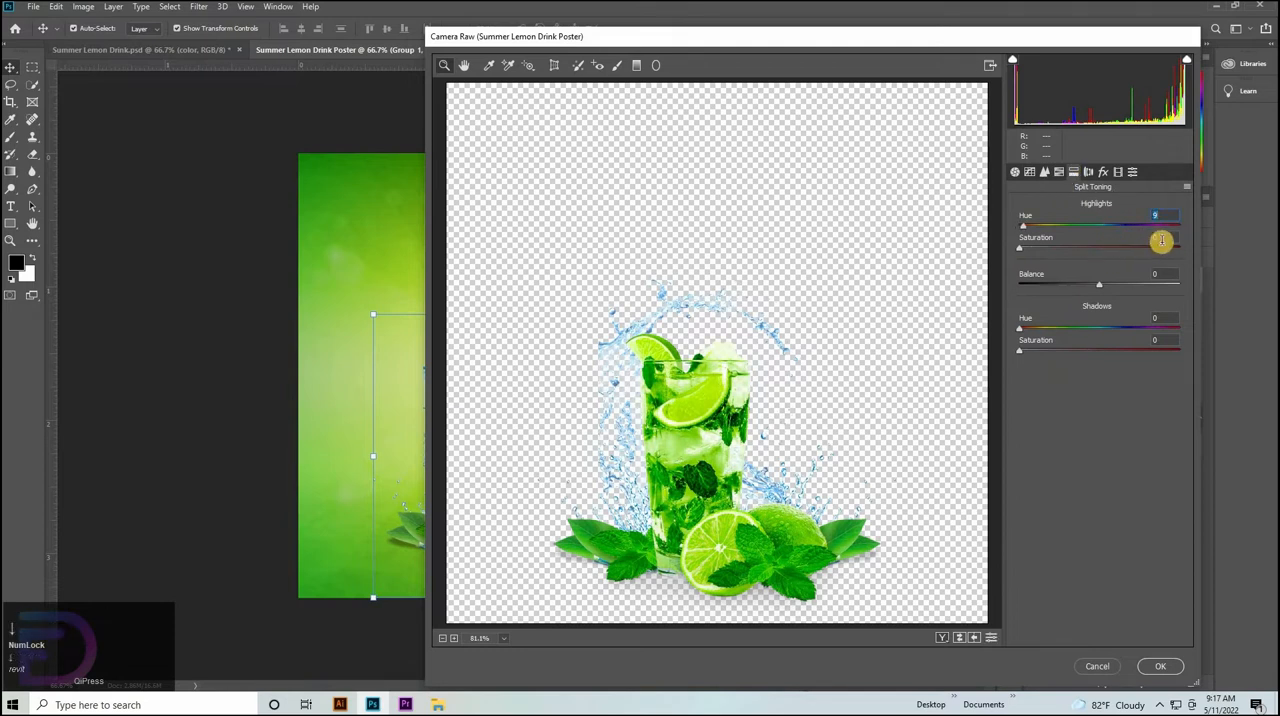
pyautogui.click(1139, 236)
pyautogui.hotkey('shift', 'Up')
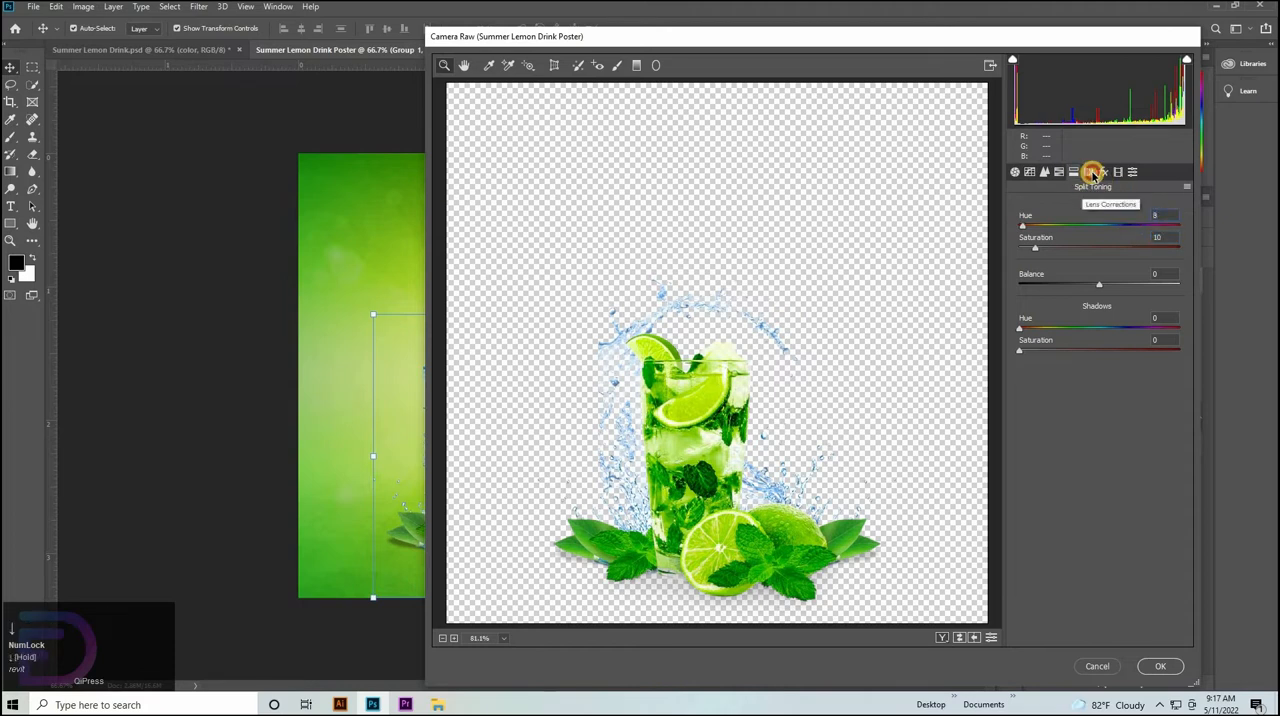
# Calibrate the green primary with Hue at +10 and Saturation slightly below +10, and apply the Camera Raw adjustments.
pyautogui.click(1103, 173)
pyautogui.click(1106, 173)
pyautogui.click(1118, 173)
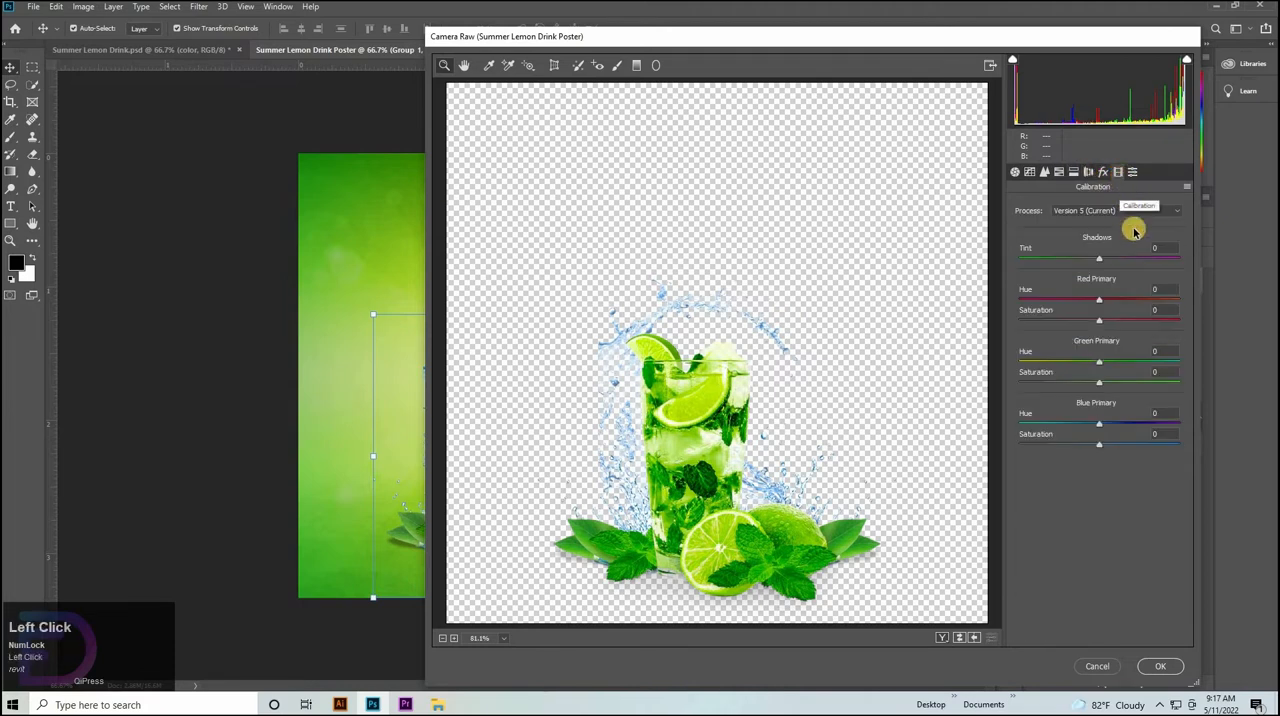
pyautogui.click(1162, 345)
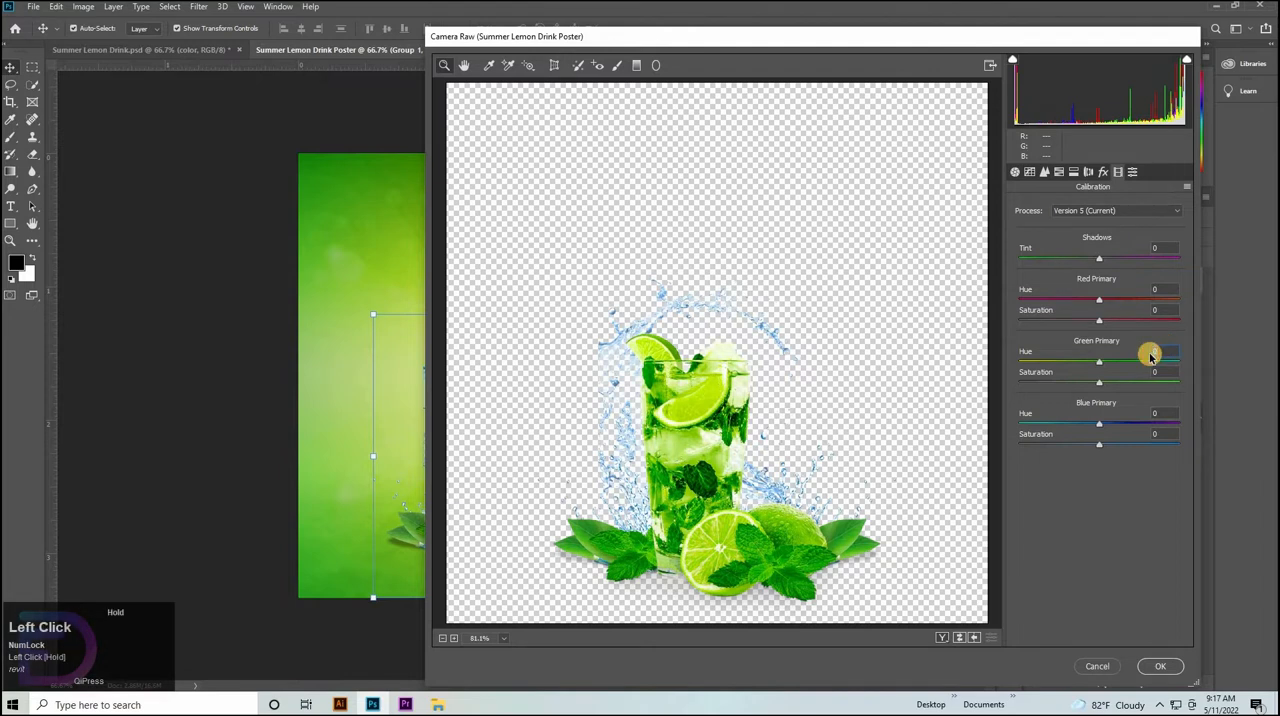
pyautogui.hotkey('shift', 'Up')
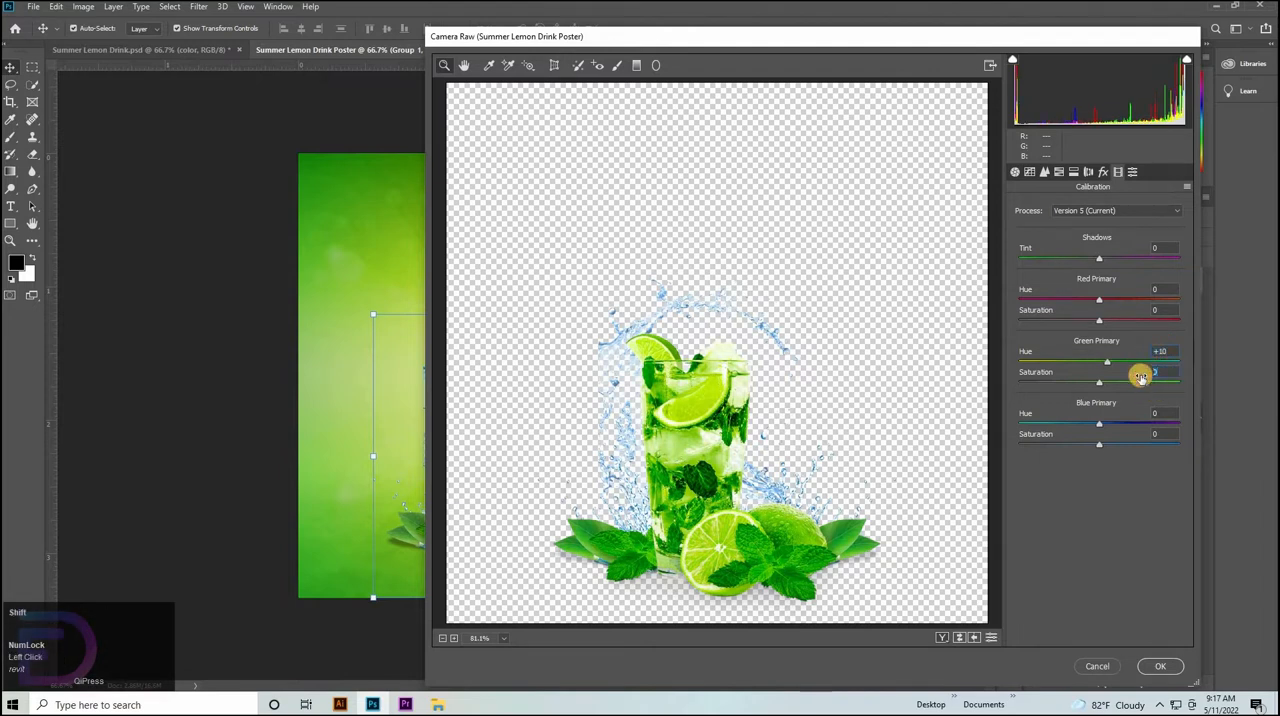
pyautogui.hotkey('shift', 'Up')
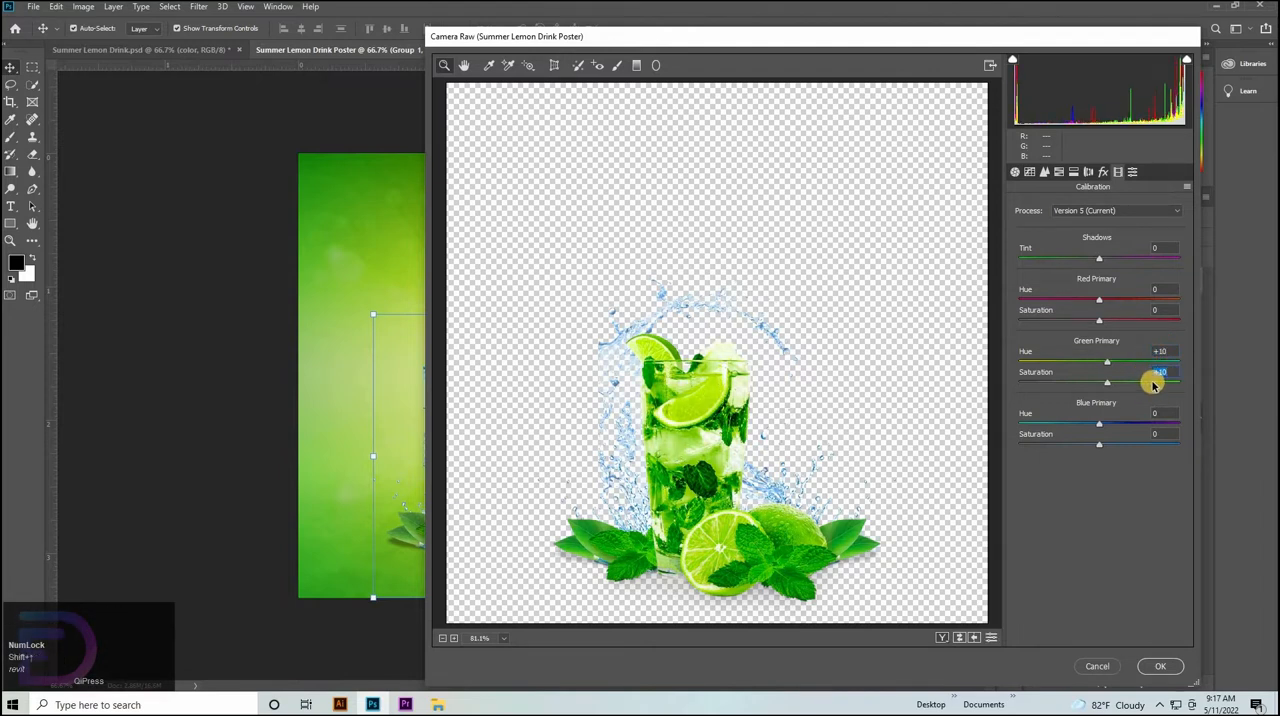
pyautogui.press('Down')
pyautogui.press('Down')
pyautogui.click(1133, 173)
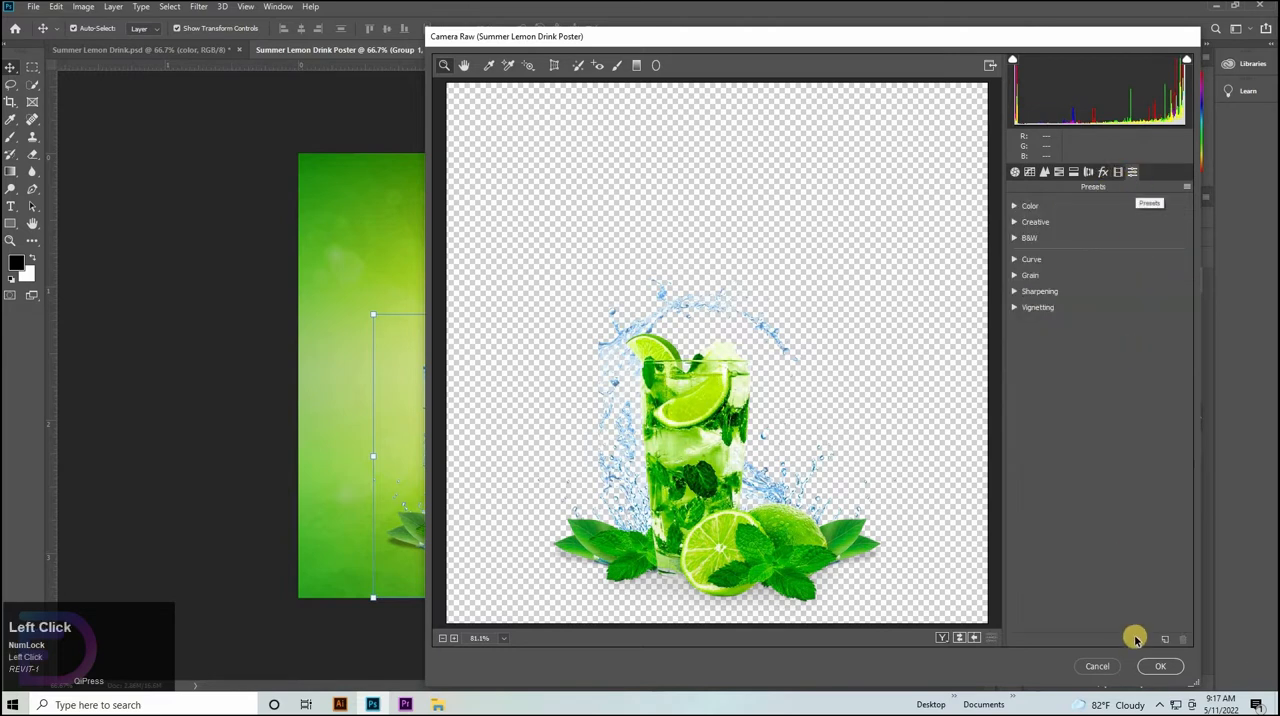
pyautogui.click(1160, 667)
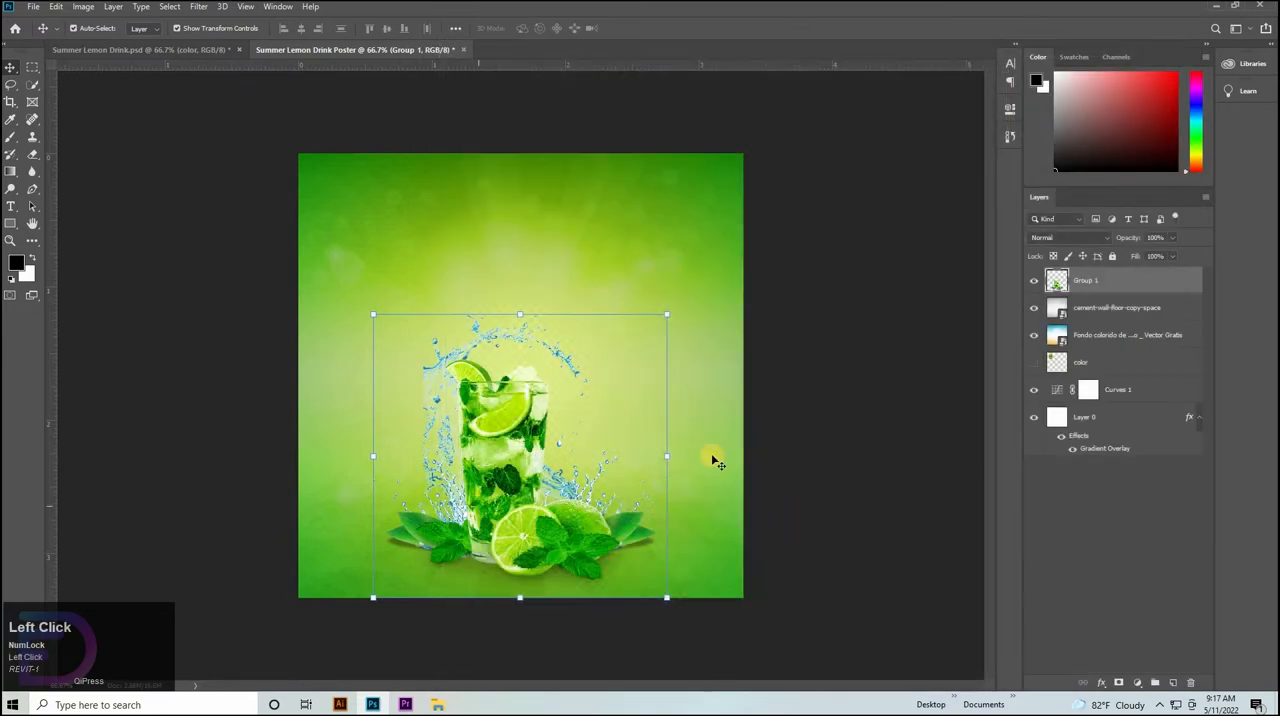
# Open the lemon photo dfh17sep001_shutterstock_550013404.jpg from the Video folder as a separate Photoshop document.
pyautogui.click(437, 704)
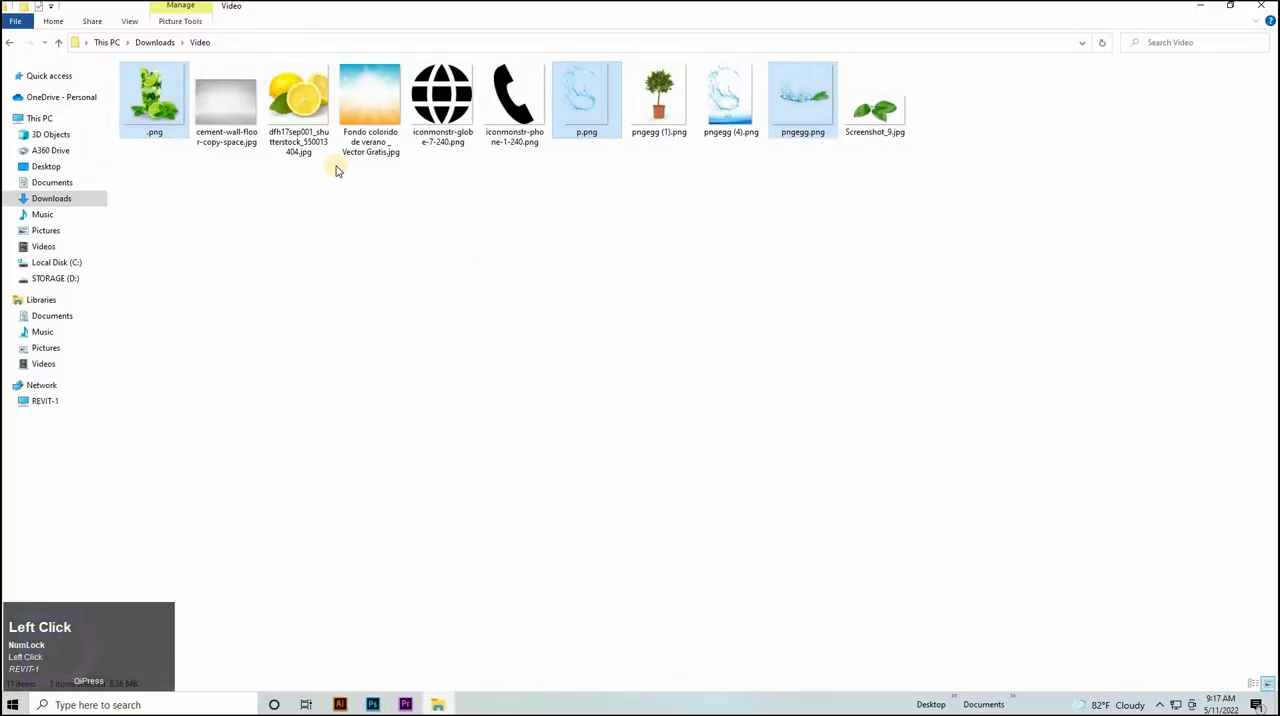
pyautogui.moveTo(298, 100); pyautogui.dragTo(505, 45)
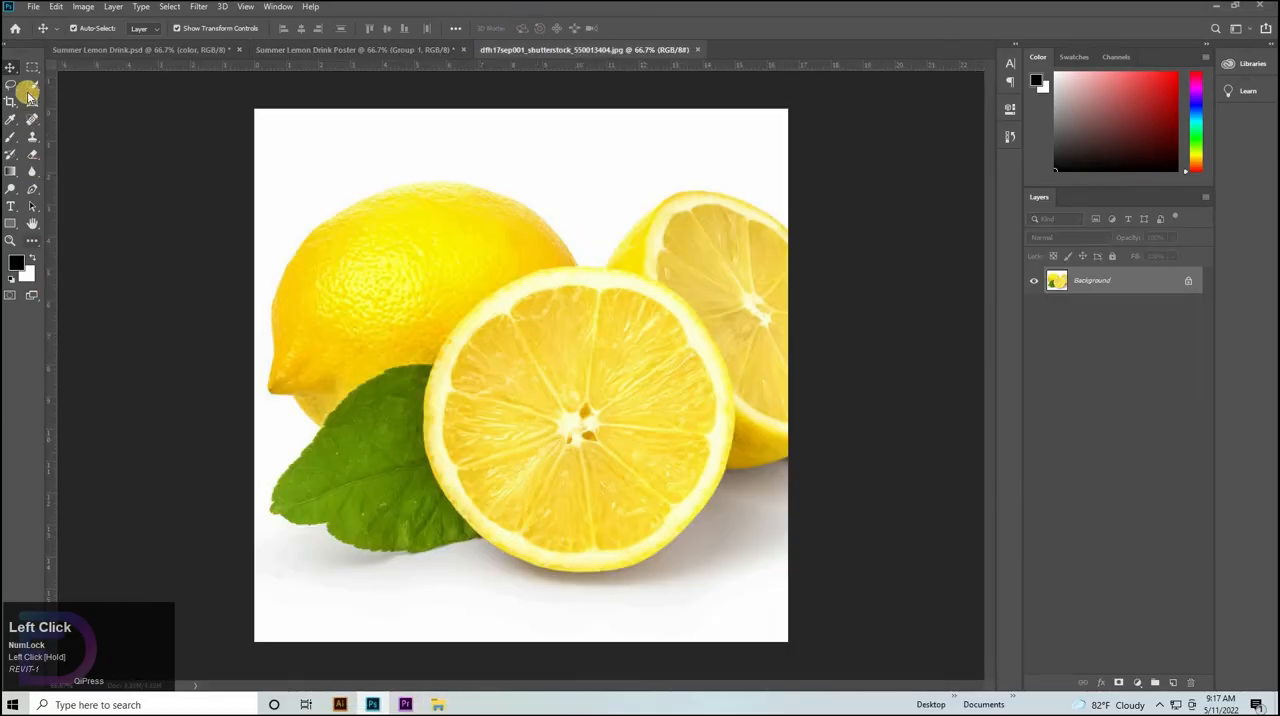
# Unlock the photo's background layer and select the front lemon slice with the Quick Selection tool at brush size 250.
pyautogui.click(31, 88)
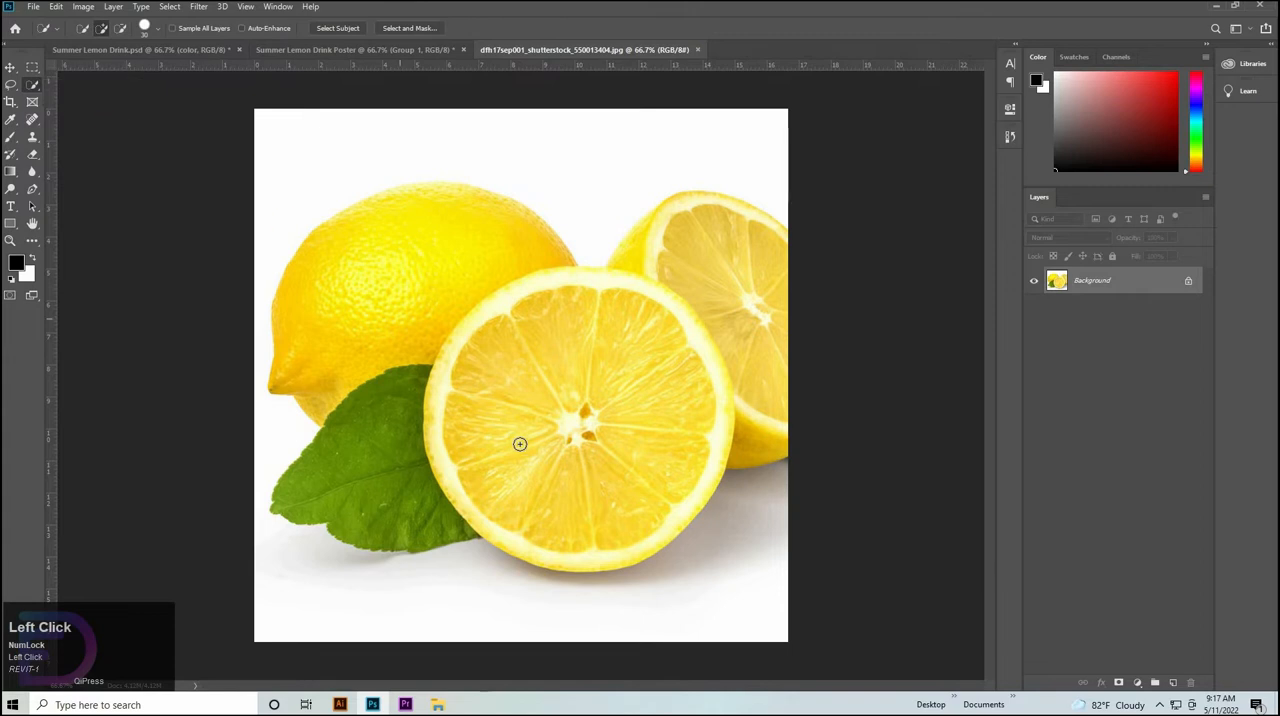
pyautogui.press(']')
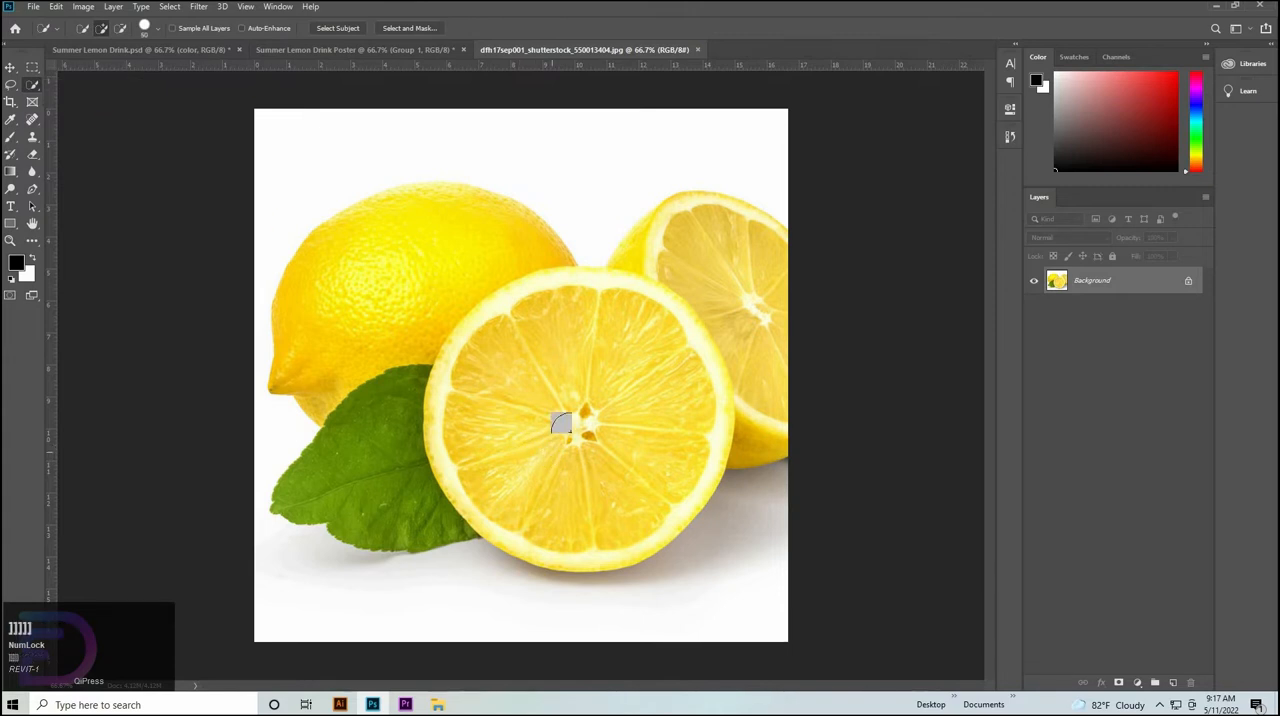
pyautogui.press(']')
pyautogui.press(']')
pyautogui.press(']')
pyautogui.click(1188, 280)
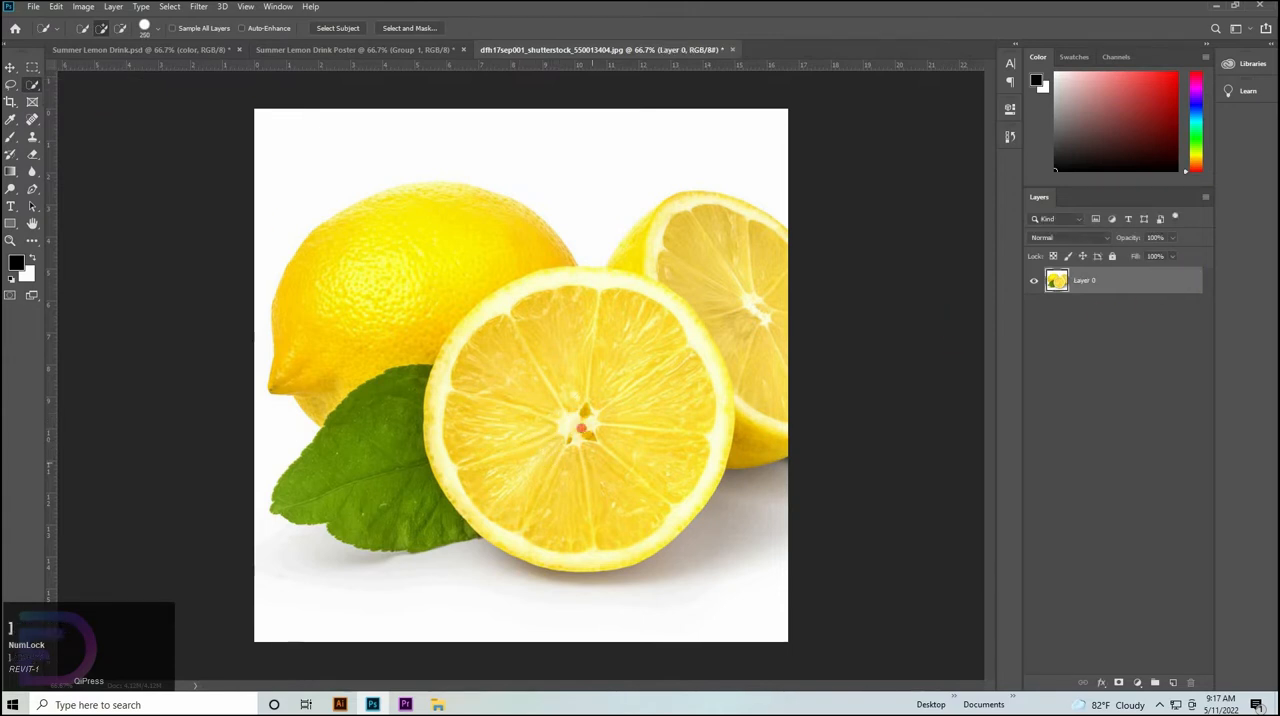
pyautogui.click(491, 399)
pyautogui.click(509, 367)
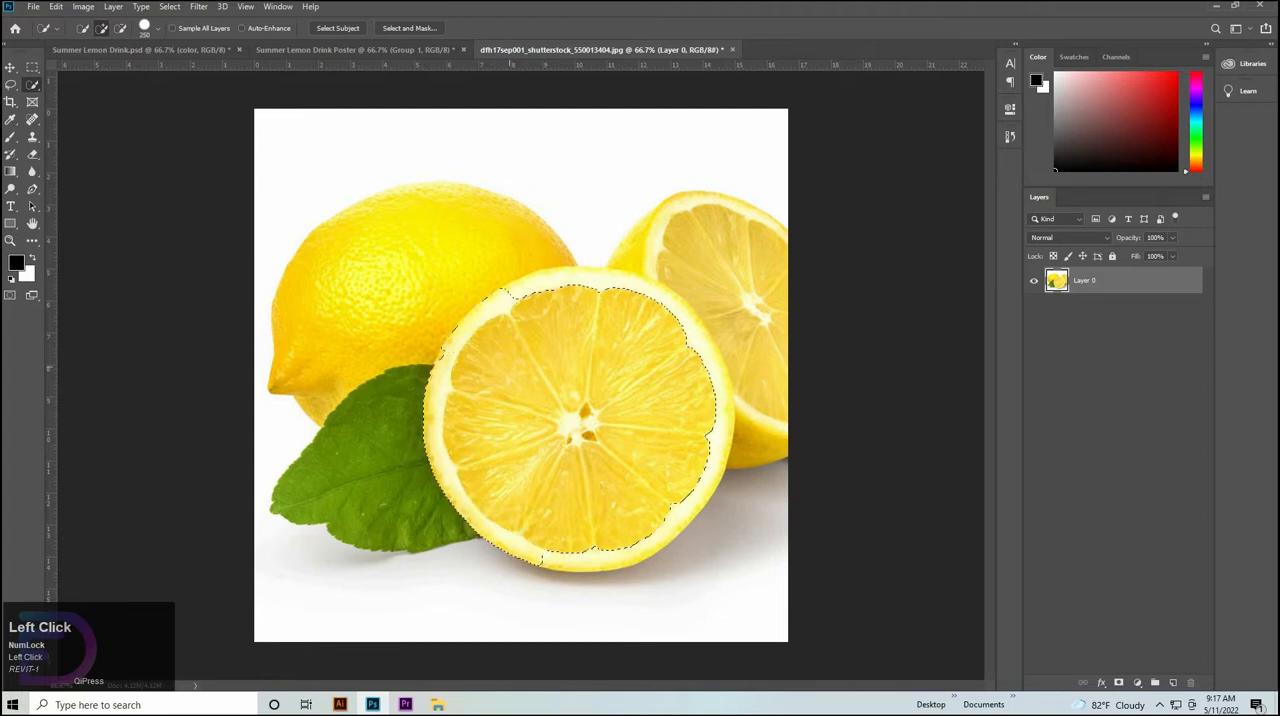
pyautogui.click(548, 336)
pyautogui.click(573, 331)
pyautogui.click(621, 341)
pyautogui.click(649, 356)
pyautogui.click(620, 333)
pyautogui.hotkey('ctrl', 'z')
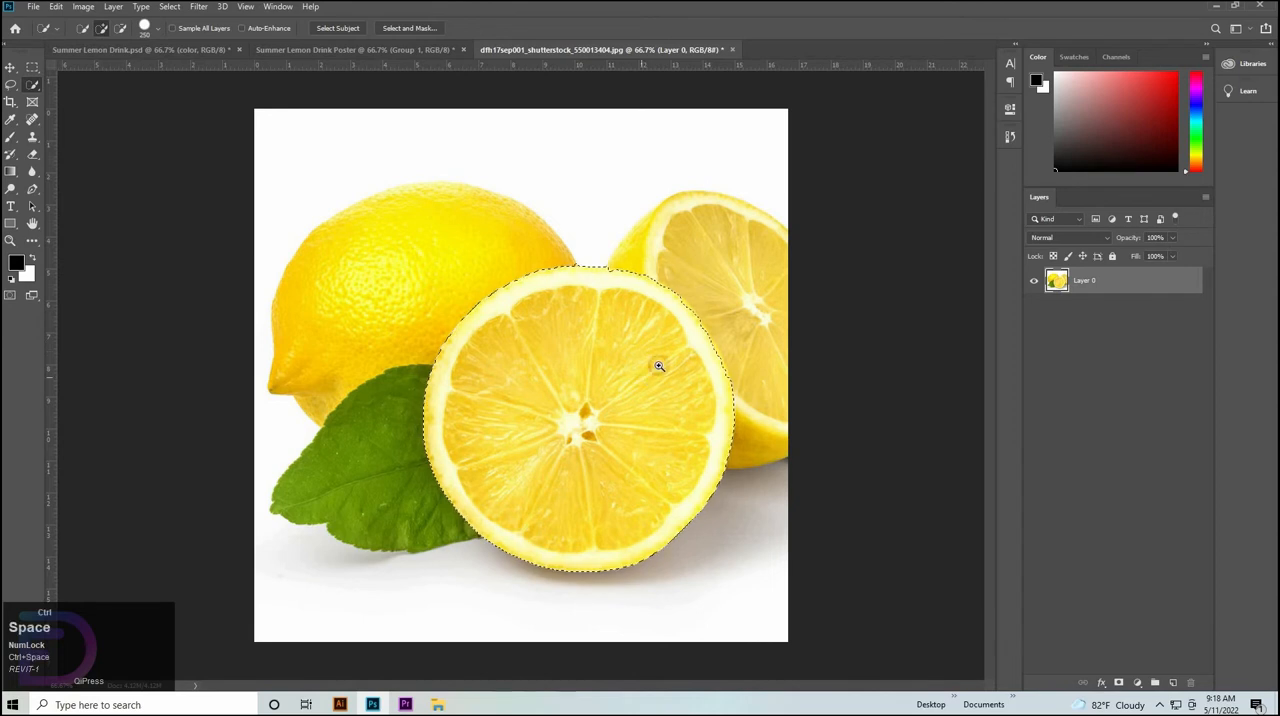
# Refine the selection along the upper edge of the front lemon slice using a smaller Quick Selection brush of size 90.
pyautogui.moveTo(657, 367); pyautogui.dragTo(768, 402)
pyautogui.moveTo(771, 400); pyautogui.dragTo(664, 451)
pyautogui.press('[')
pyautogui.press('[')
pyautogui.press('[')
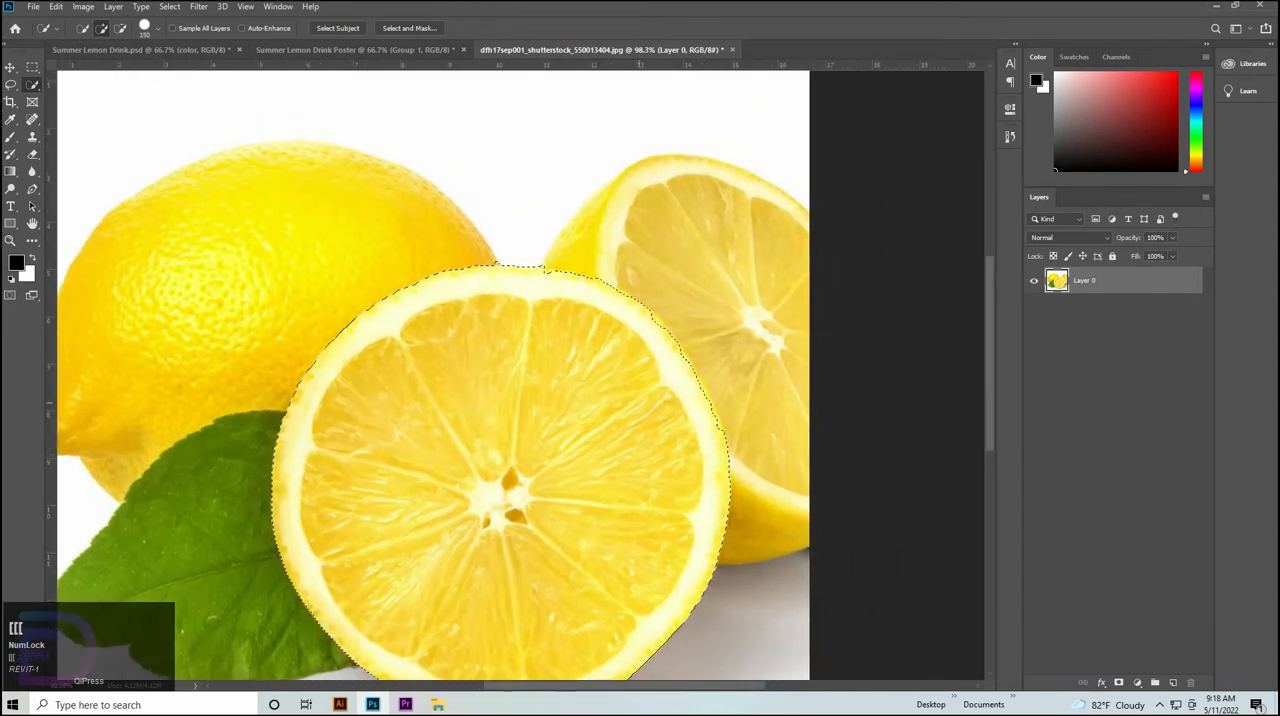
pyautogui.click(637, 341)
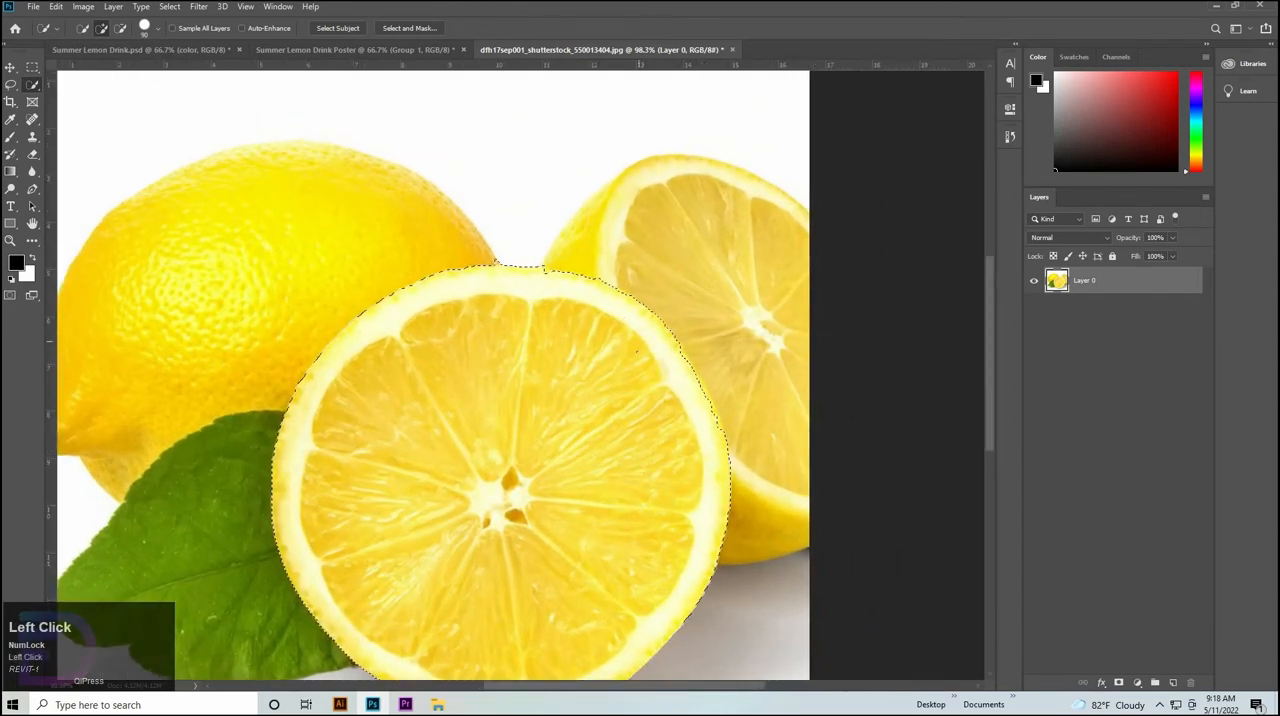
pyautogui.click(661, 371)
pyautogui.scroll(-3, 569, 439)
# Move the selected lemon slice into the poster, scale it to about 15% and place it at the poster's right edge.
pyautogui.click(12, 69)
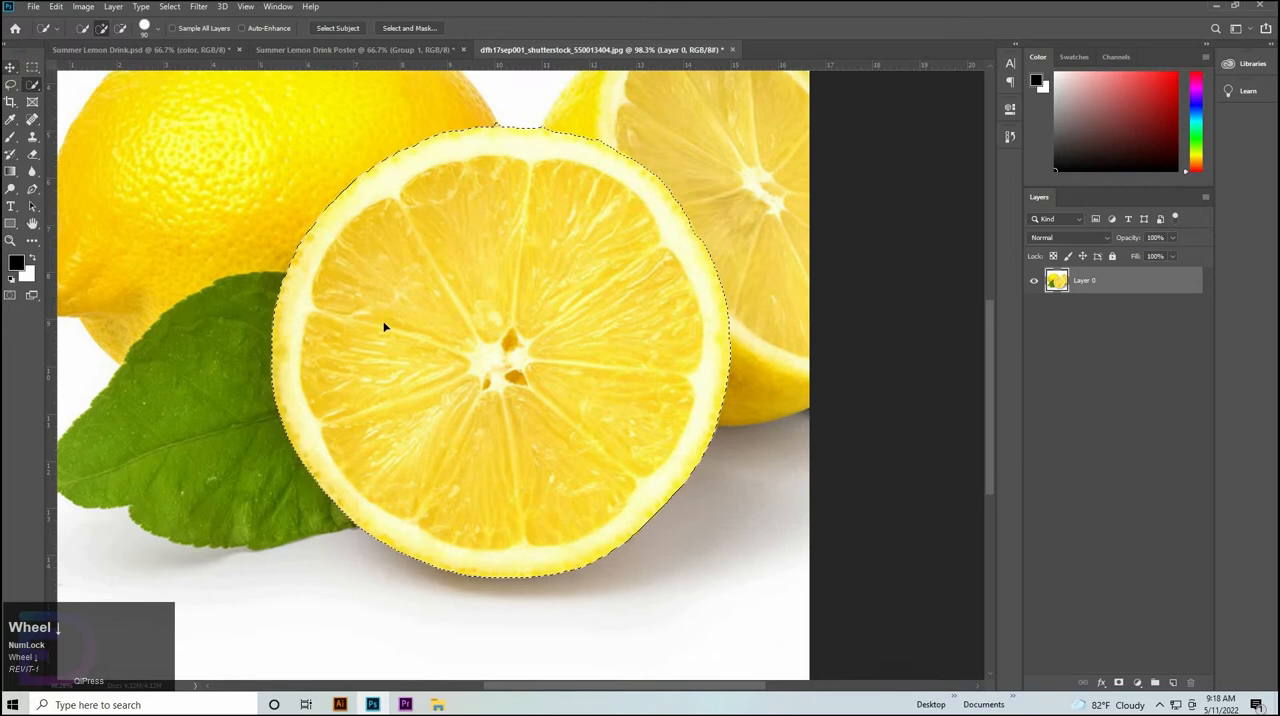
pyautogui.moveTo(384, 185); pyautogui.dragTo(724, 309)
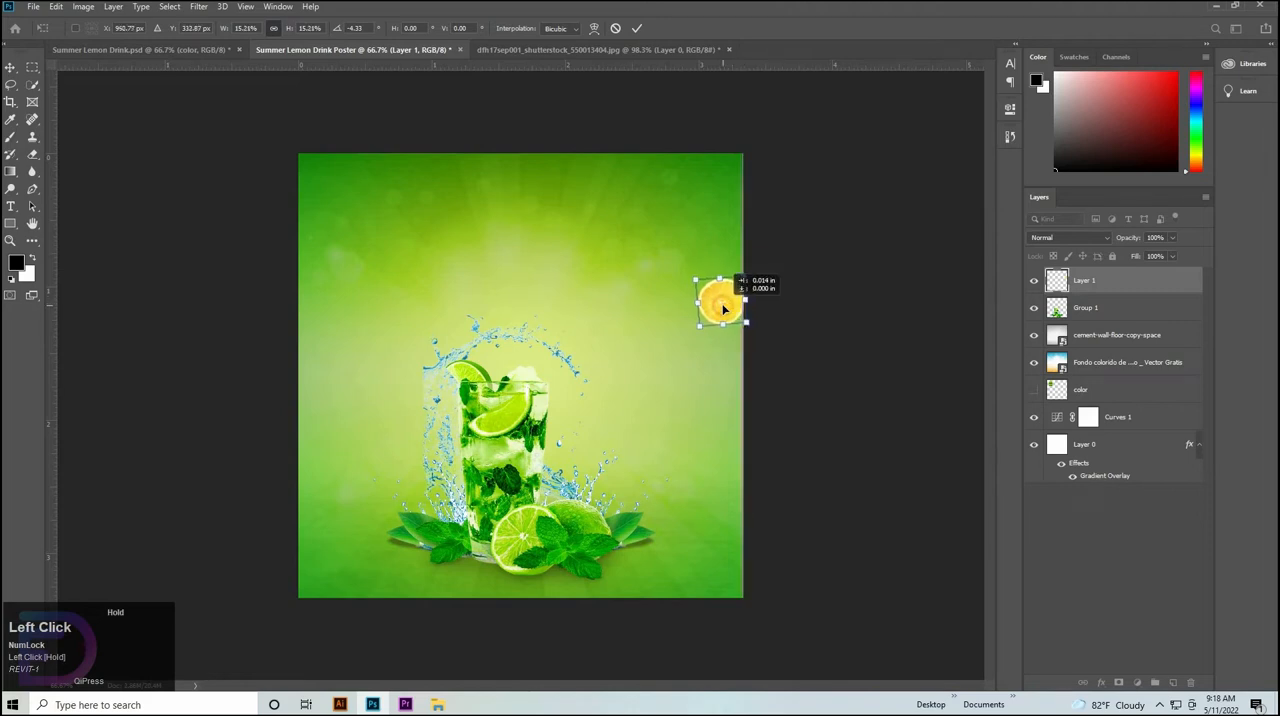
pyautogui.click(856, 274)
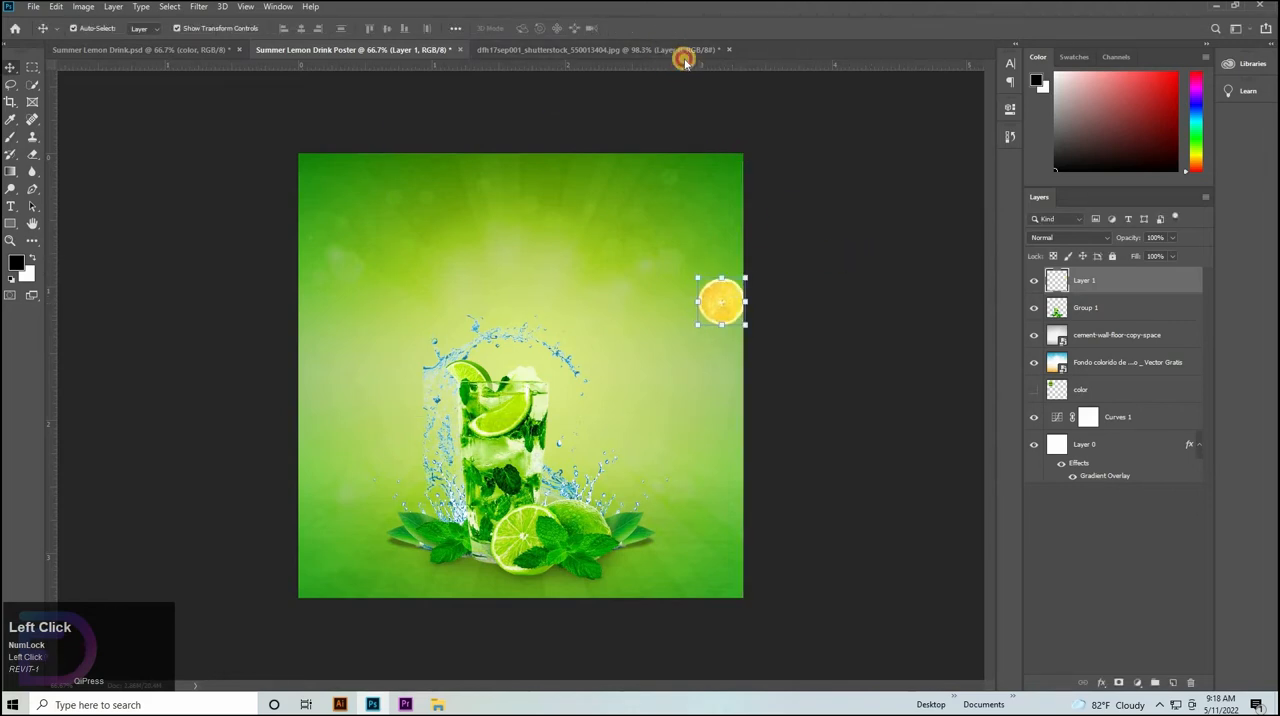
# Close the lemon photo document without saving its changes.
pyautogui.click(684, 58)
pyautogui.click(729, 49)
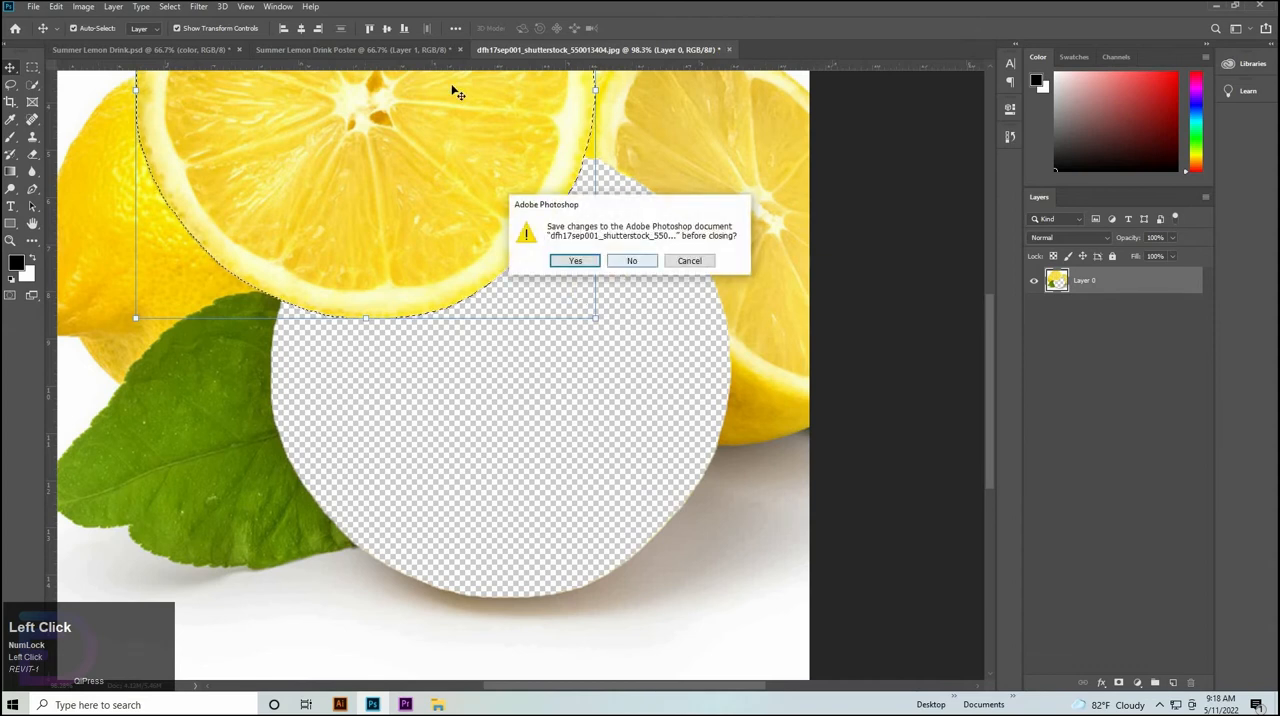
pyautogui.click(632, 260)
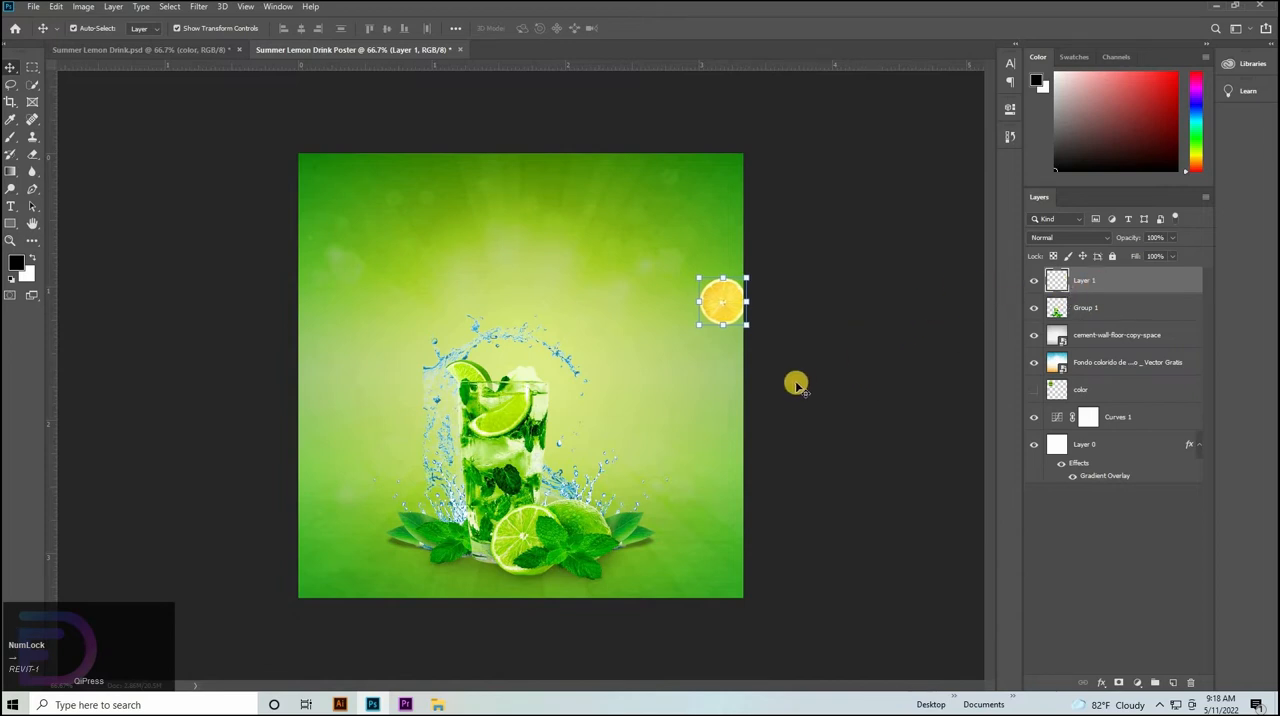
# Add a drop shadow to the lemon slice layer with 50% opacity, 5 px distance and 5 px size.
pyautogui.click(1127, 287)
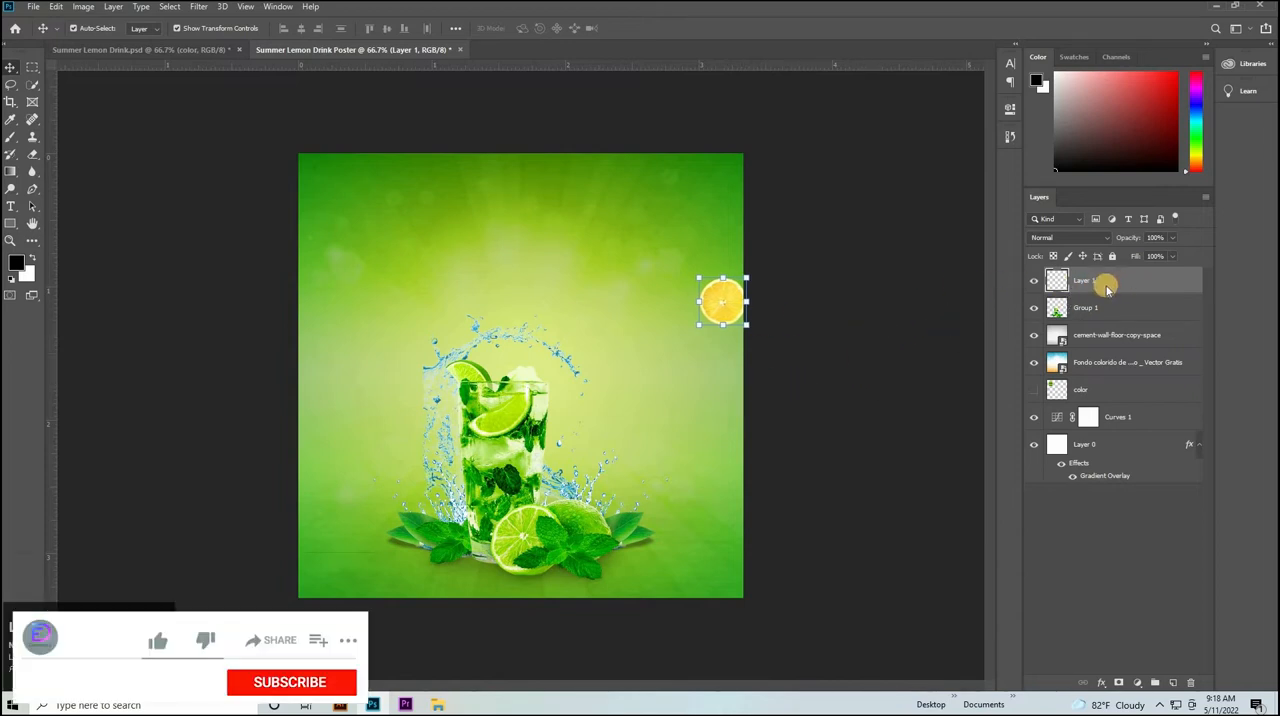
pyautogui.doubleClick(1106, 283)
pyautogui.click(725, 422)
pyautogui.moveTo(897, 155); pyautogui.dragTo(281, 225)
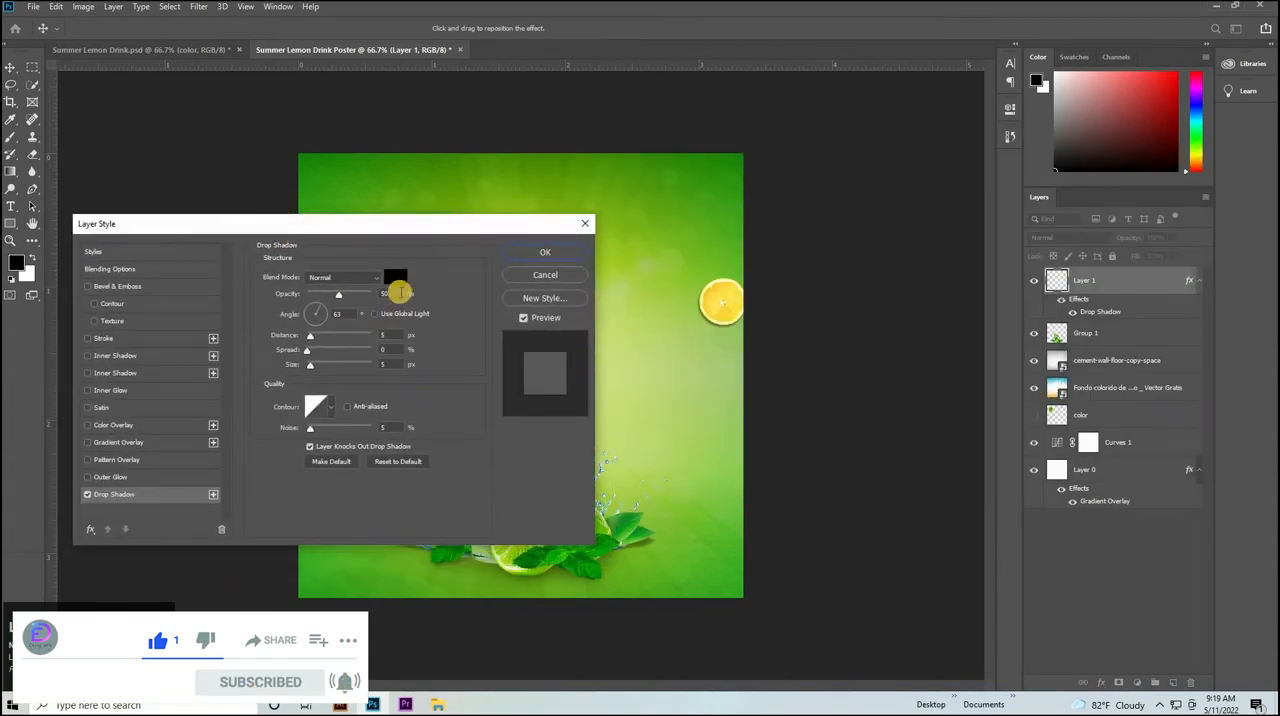
pyautogui.moveTo(400, 292); pyautogui.dragTo(365, 293)
pyautogui.moveTo(391, 335); pyautogui.dragTo(361, 356)
pyautogui.click(531, 253)
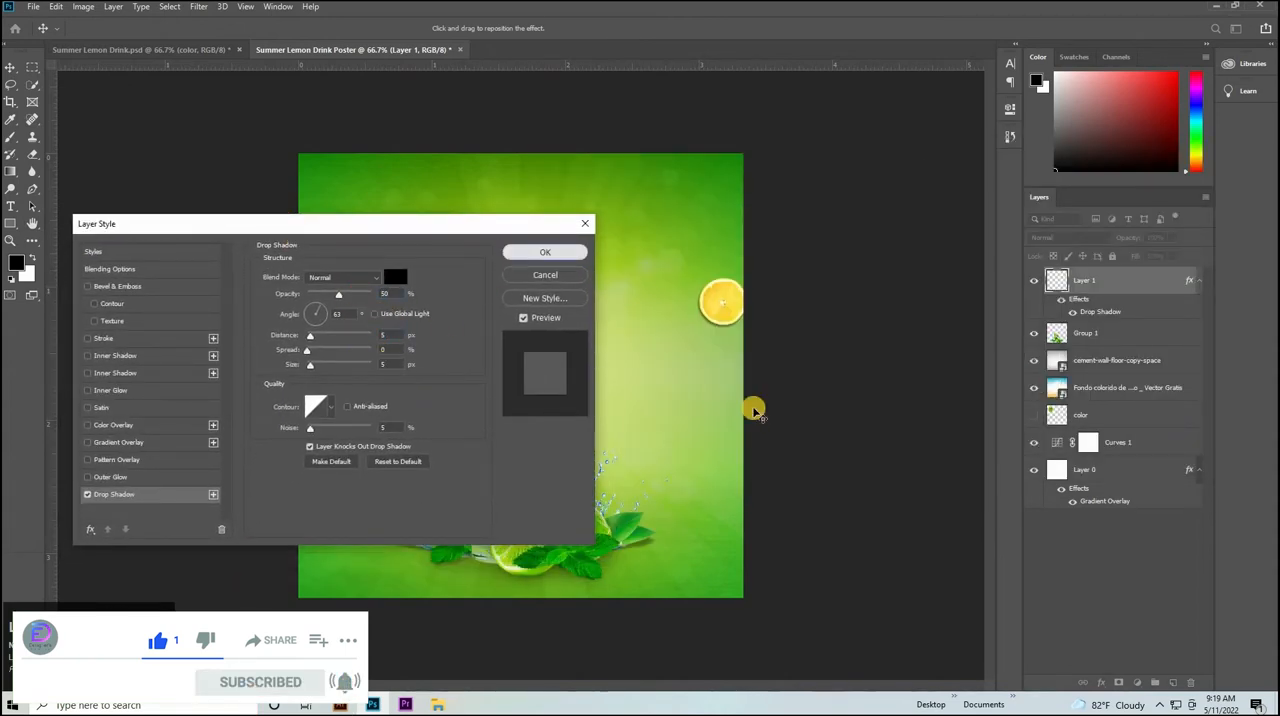
# Duplicate the lemon slice to just above the glass and place the copy's layer below Group 1.
pyautogui.moveTo(720, 305); pyautogui.dragTo(470, 335)
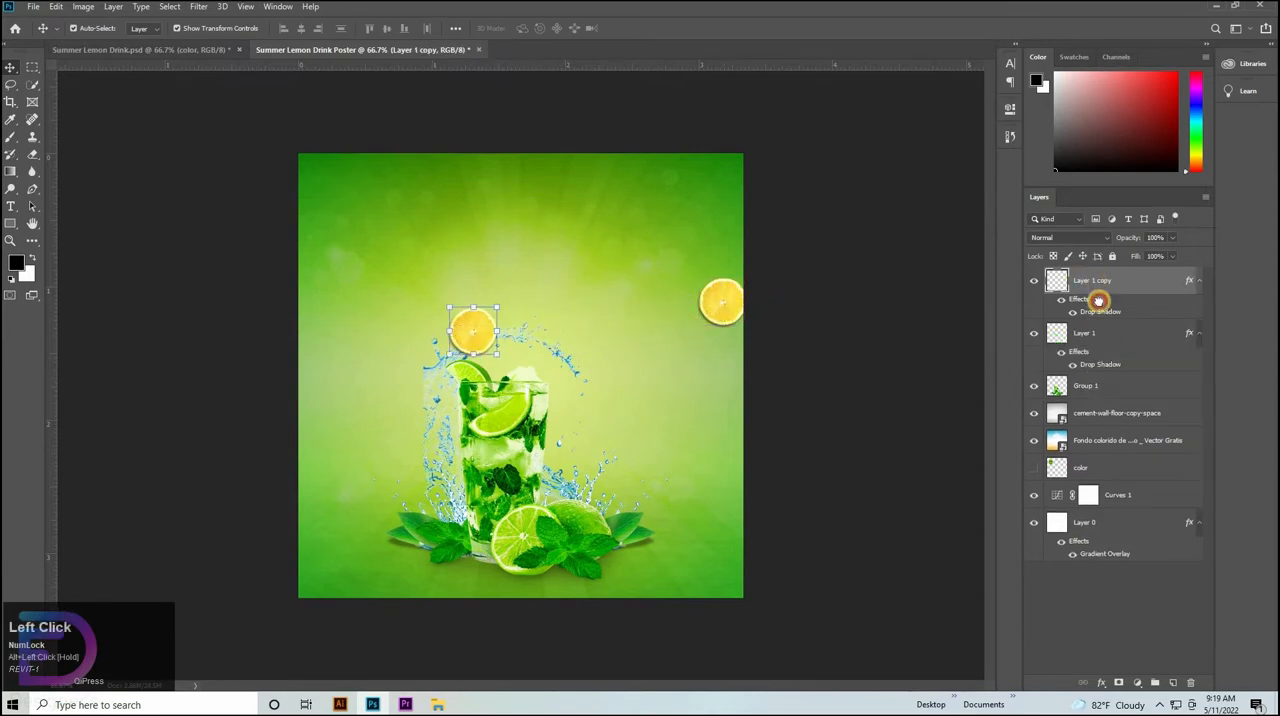
pyautogui.moveTo(1098, 301); pyautogui.dragTo(1097, 404)
# Scale the lemon slice copy to about 76% and position it behind the water splash above the lime wedge.
pyautogui.moveTo(474, 310); pyautogui.dragTo(490, 328)
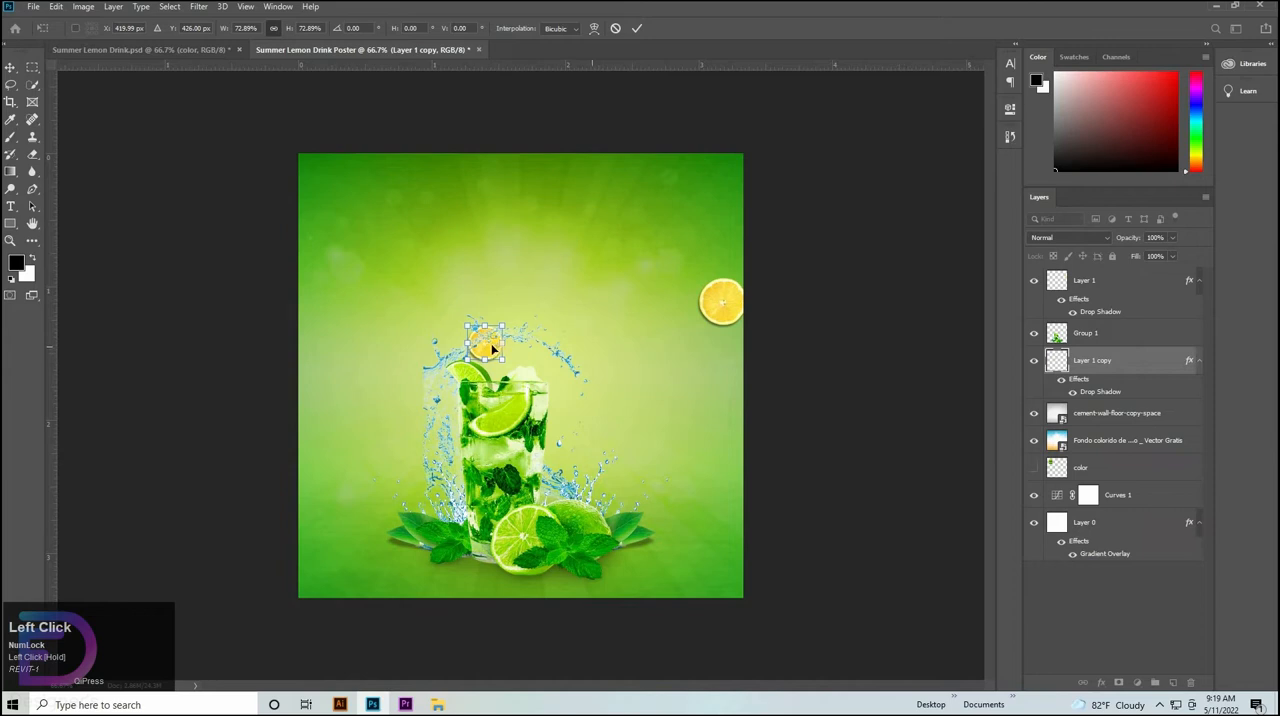
pyautogui.moveTo(486, 330); pyautogui.dragTo(487, 326)
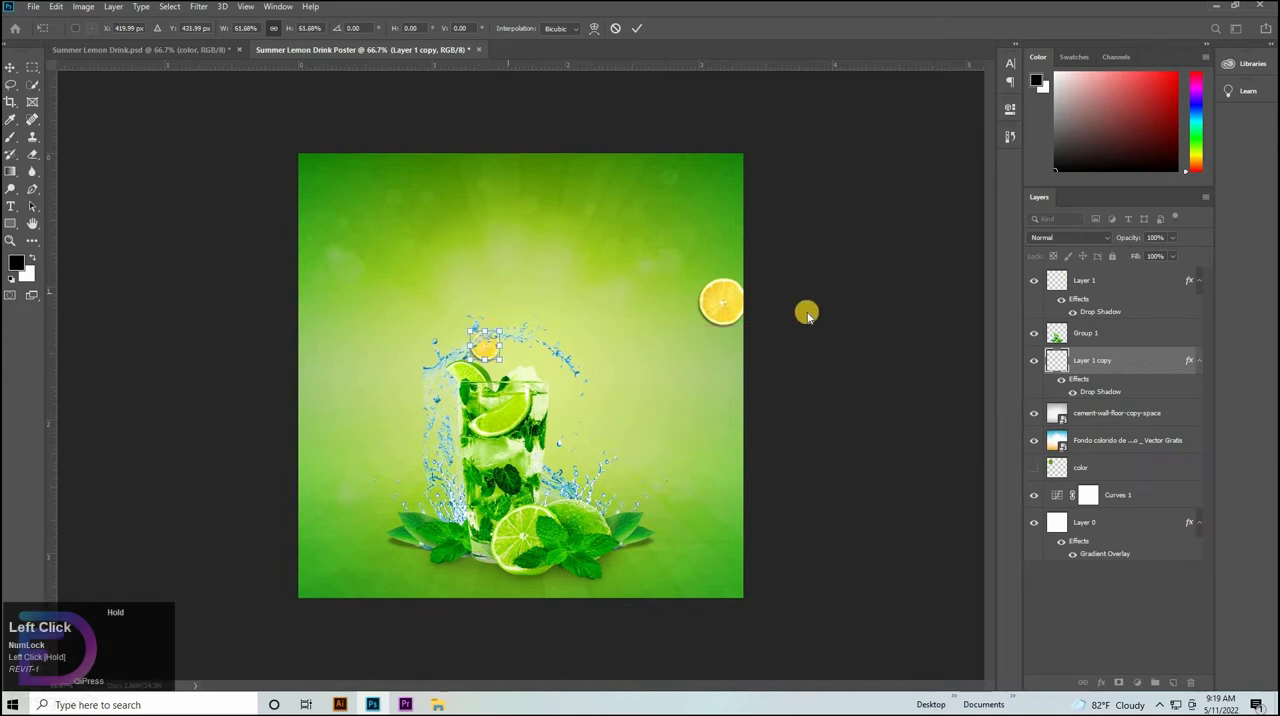
pyautogui.press('Right')
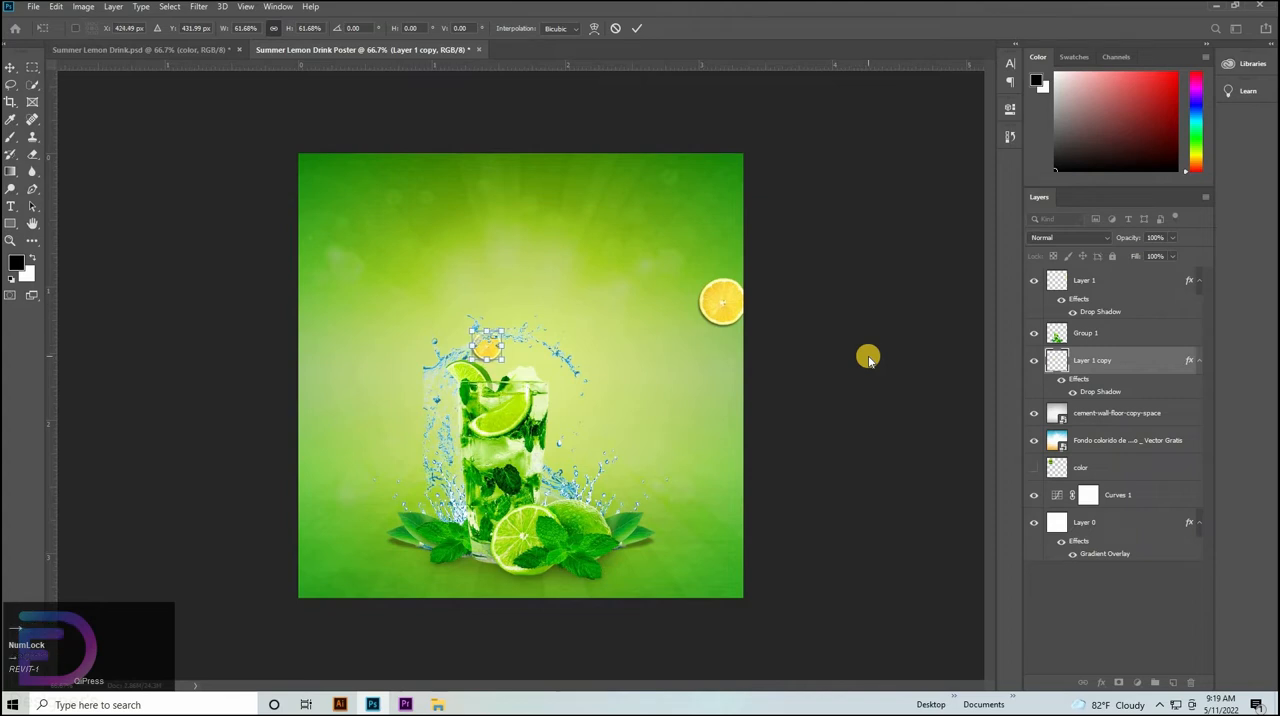
pyautogui.press('Down')
pyautogui.press('Down')
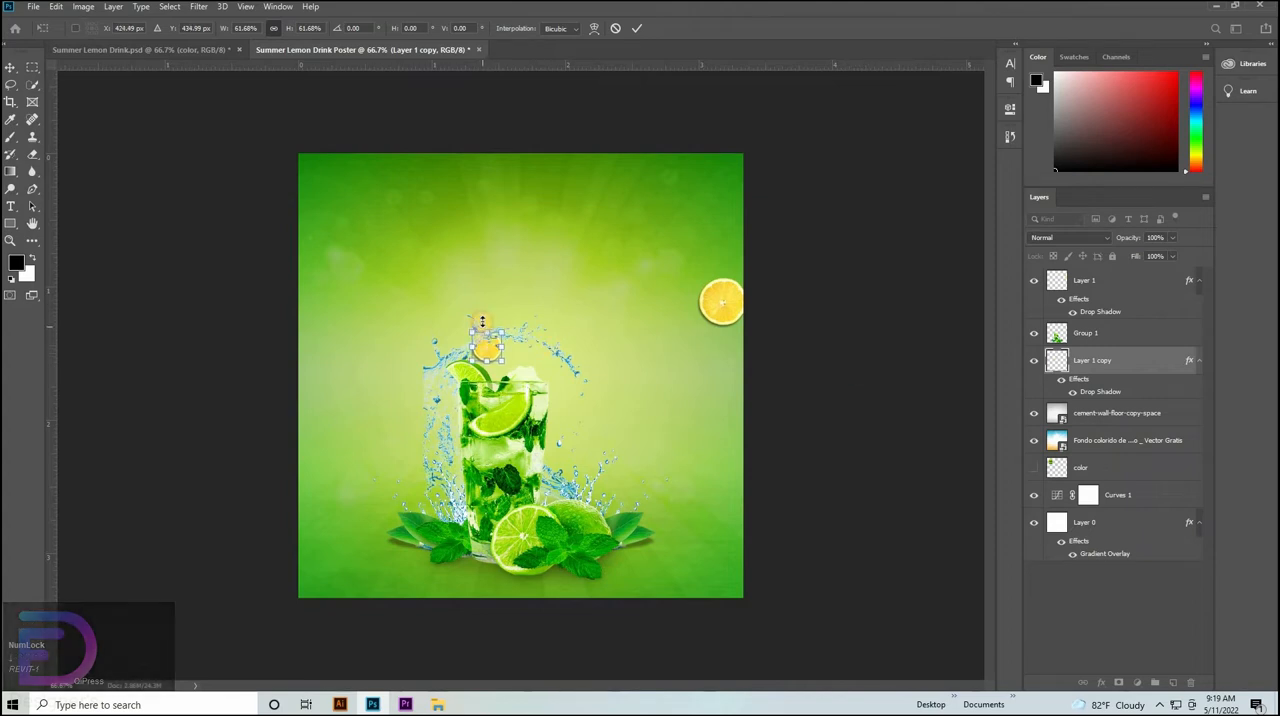
pyautogui.moveTo(501, 327); pyautogui.dragTo(505, 323)
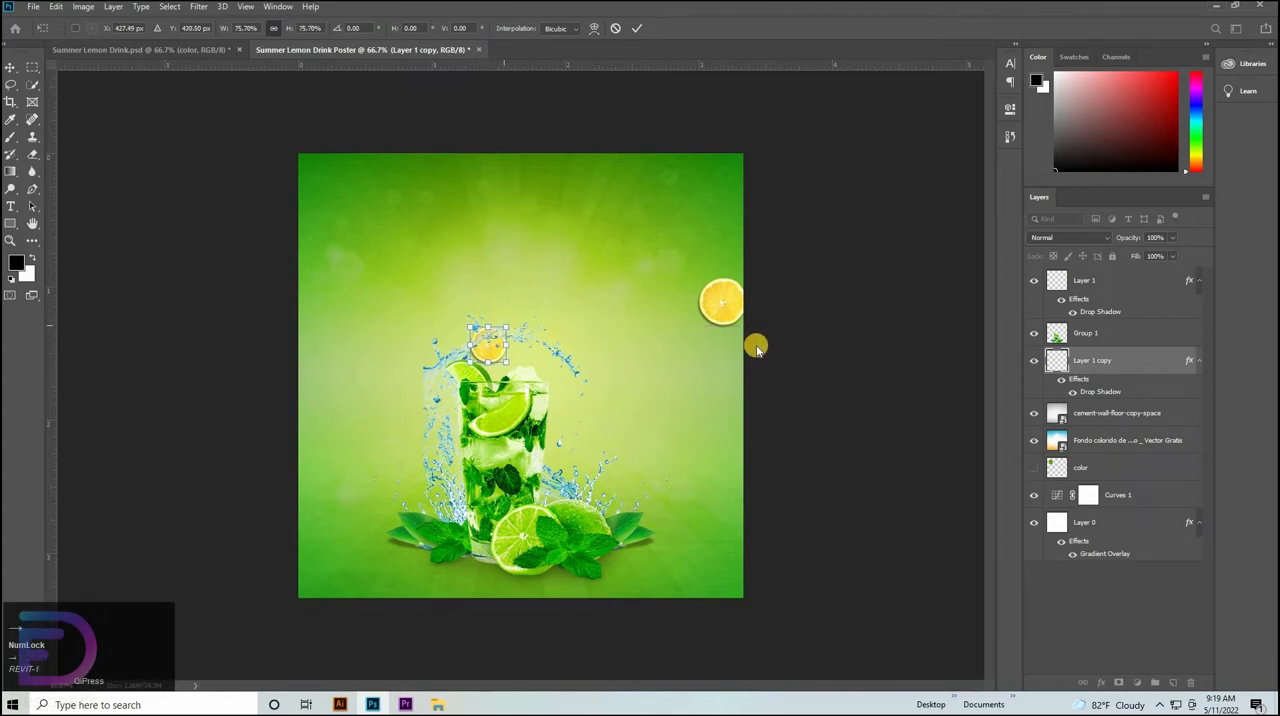
pyautogui.press('Right')
pyautogui.press('Right')
pyautogui.press('Up')
pyautogui.click(655, 363)
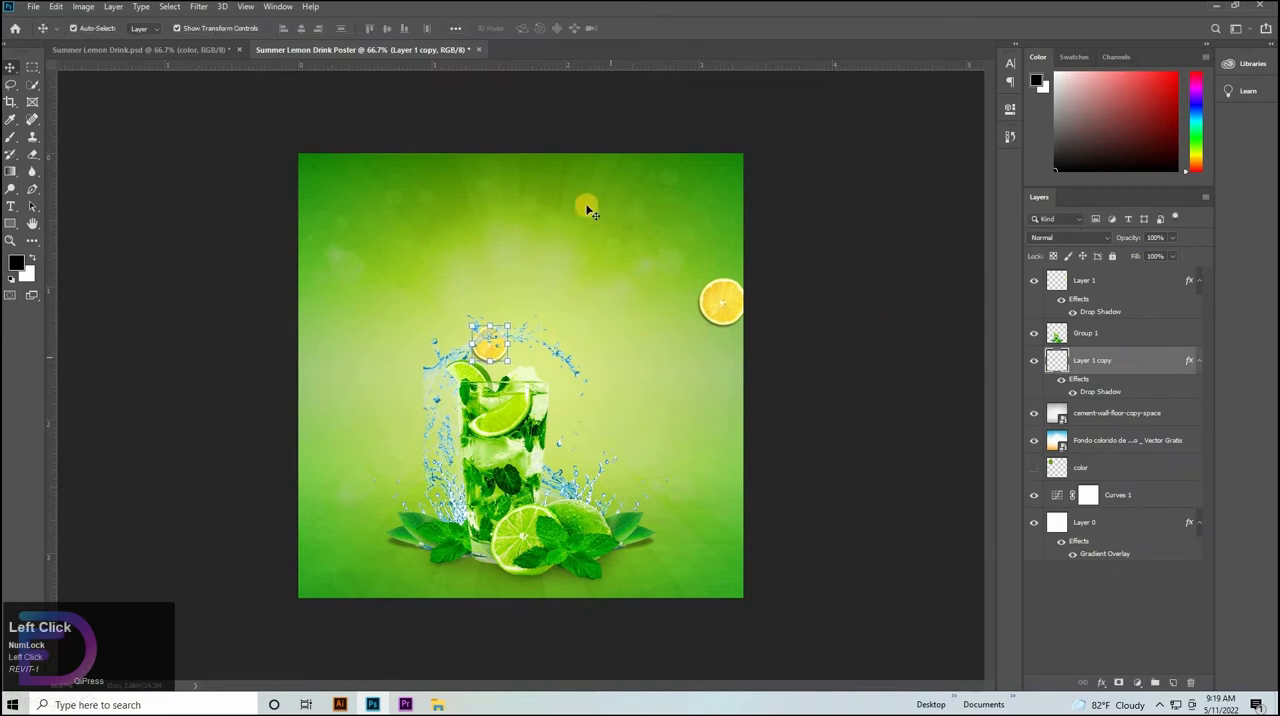
# Set Highlights and Vibrance to +10 for the lemon slice copy in the Camera Raw Filter and raise its Saturation.
pyautogui.click(198, 7)
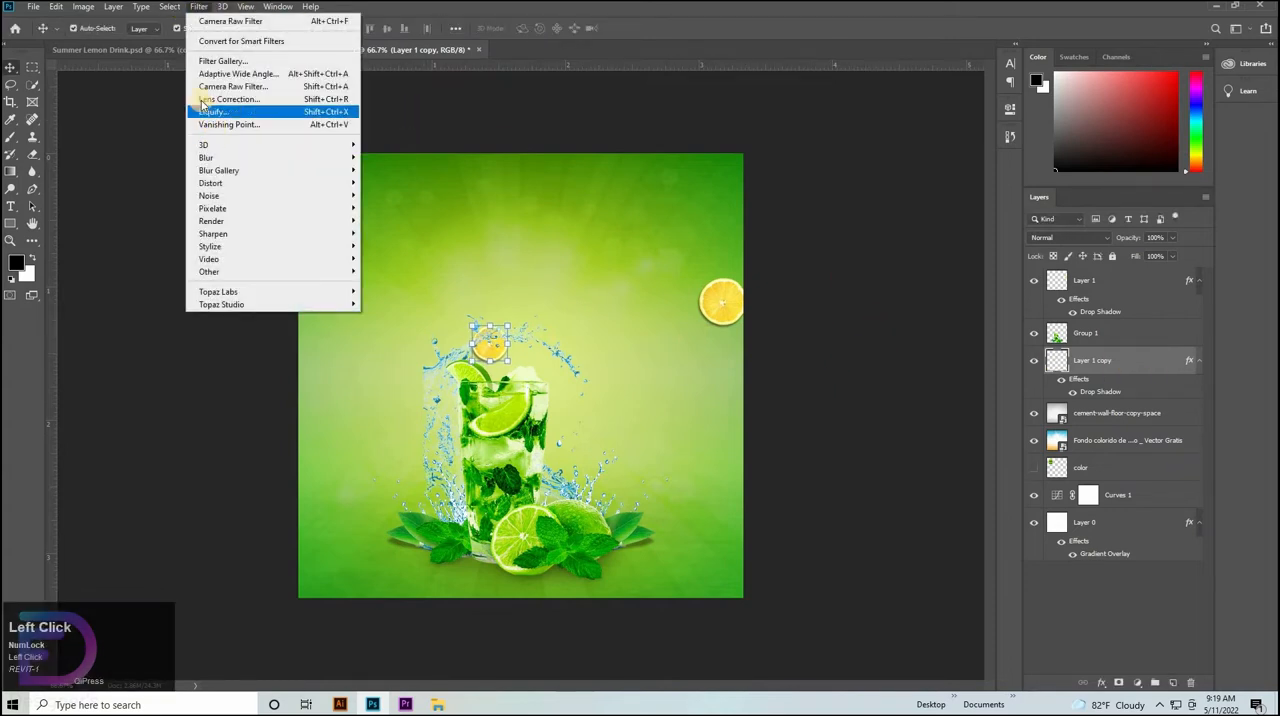
pyautogui.click(232, 87)
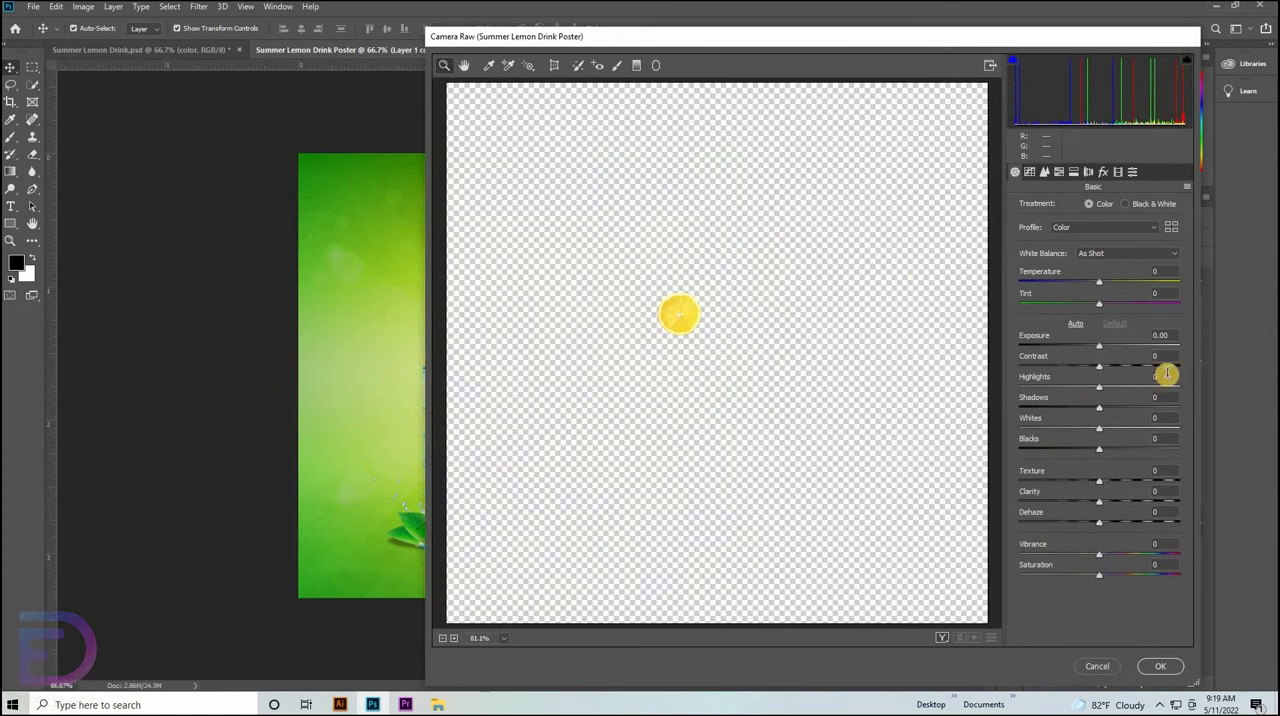
pyautogui.hotkey('shift', 'Up')
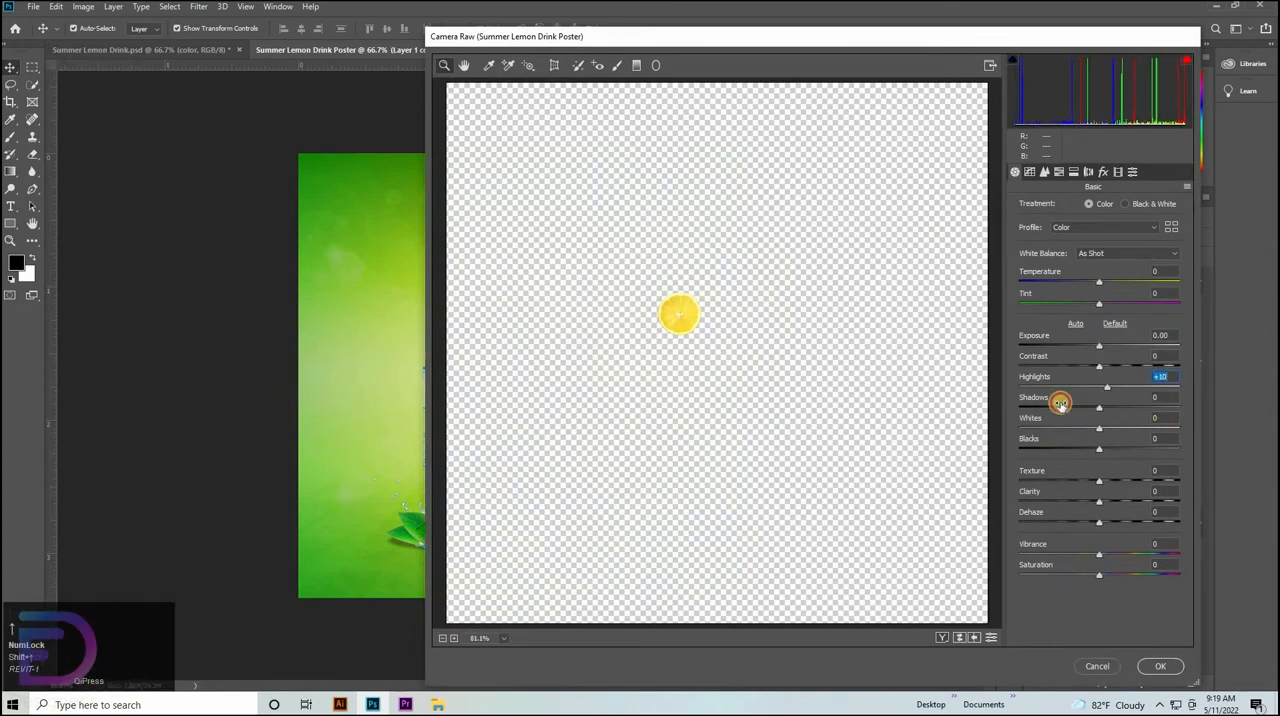
pyautogui.press('Tab')
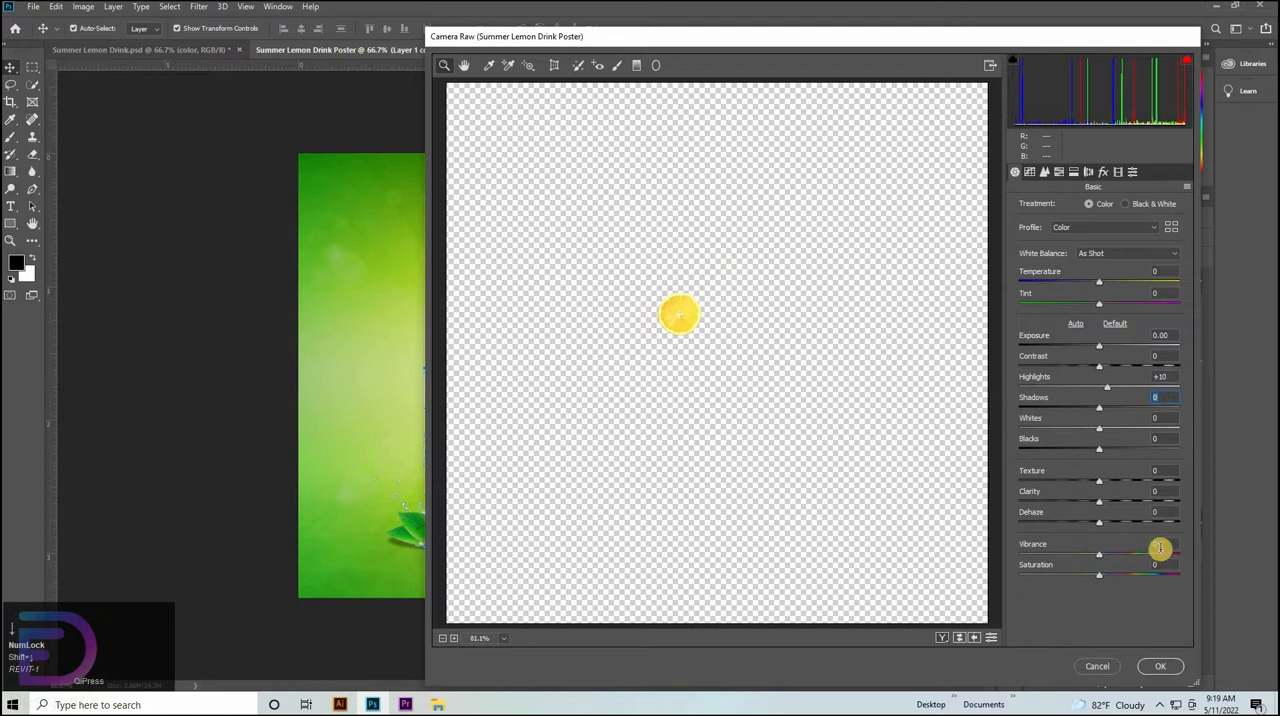
pyautogui.click(1160, 546)
pyautogui.hotkey('shift', 'Up')
pyautogui.click(1113, 577)
pyautogui.hotkey('shift', 'Up')
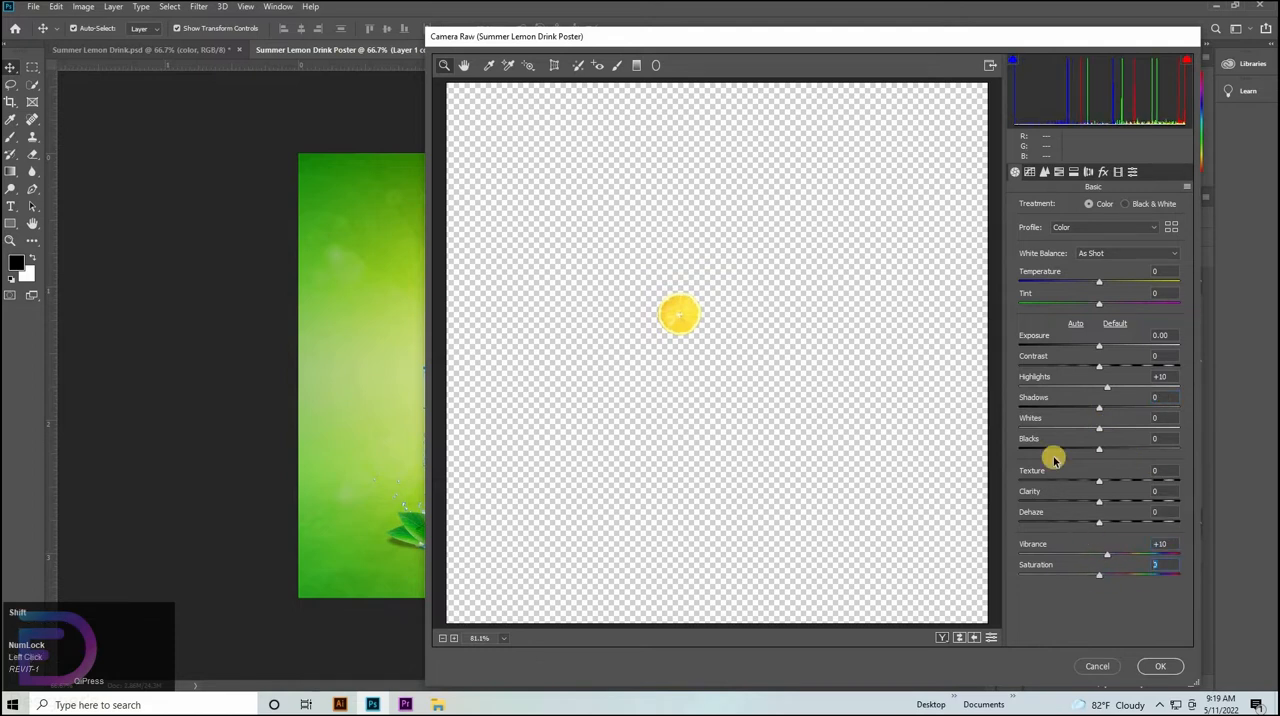
# Set the Oranges hue to +10 in the HSL adjustments and apply the Camera Raw Filter.
pyautogui.click(1030, 172)
pyautogui.click(1044, 172)
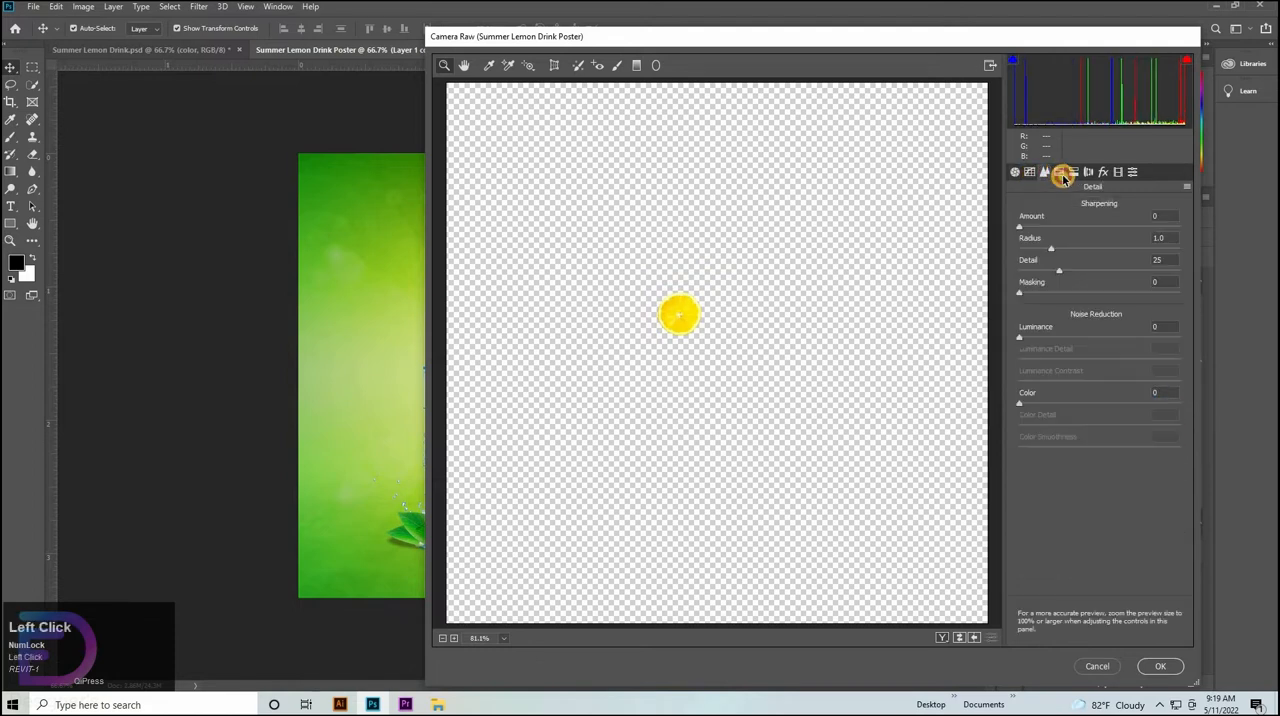
pyautogui.click(1059, 172)
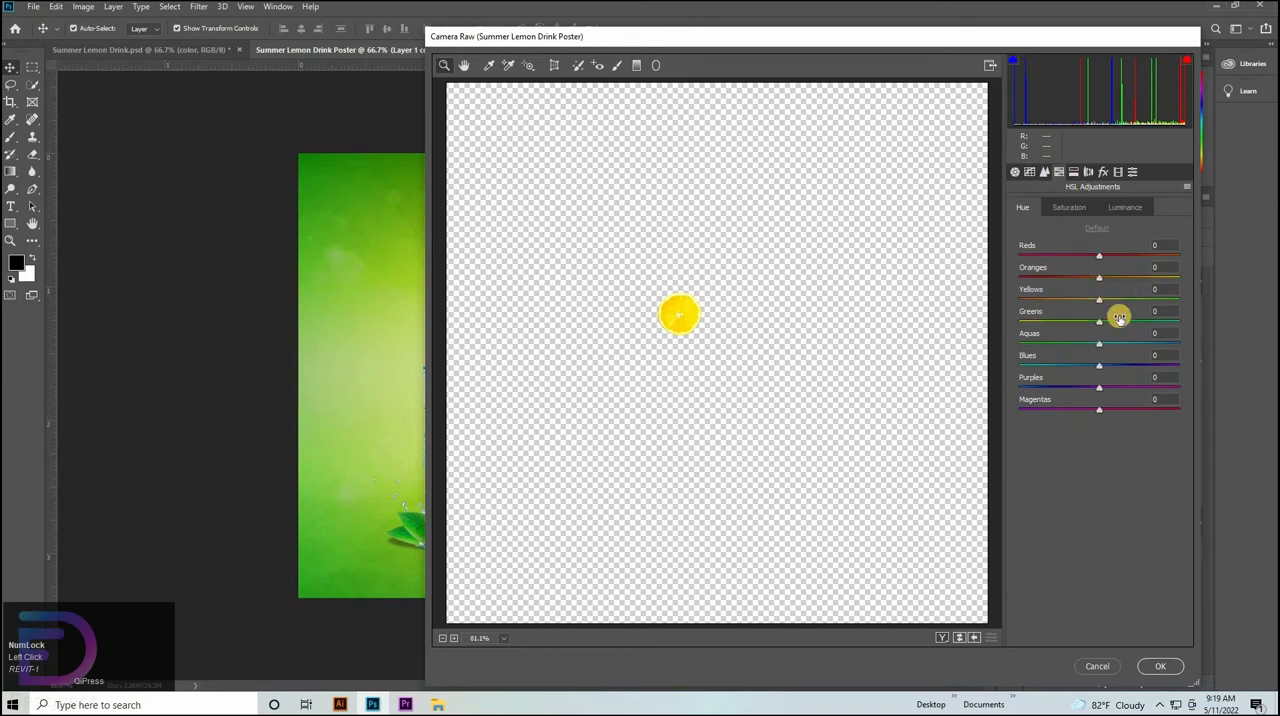
pyautogui.click(1125, 271)
pyautogui.hotkey('shift', 'Up')
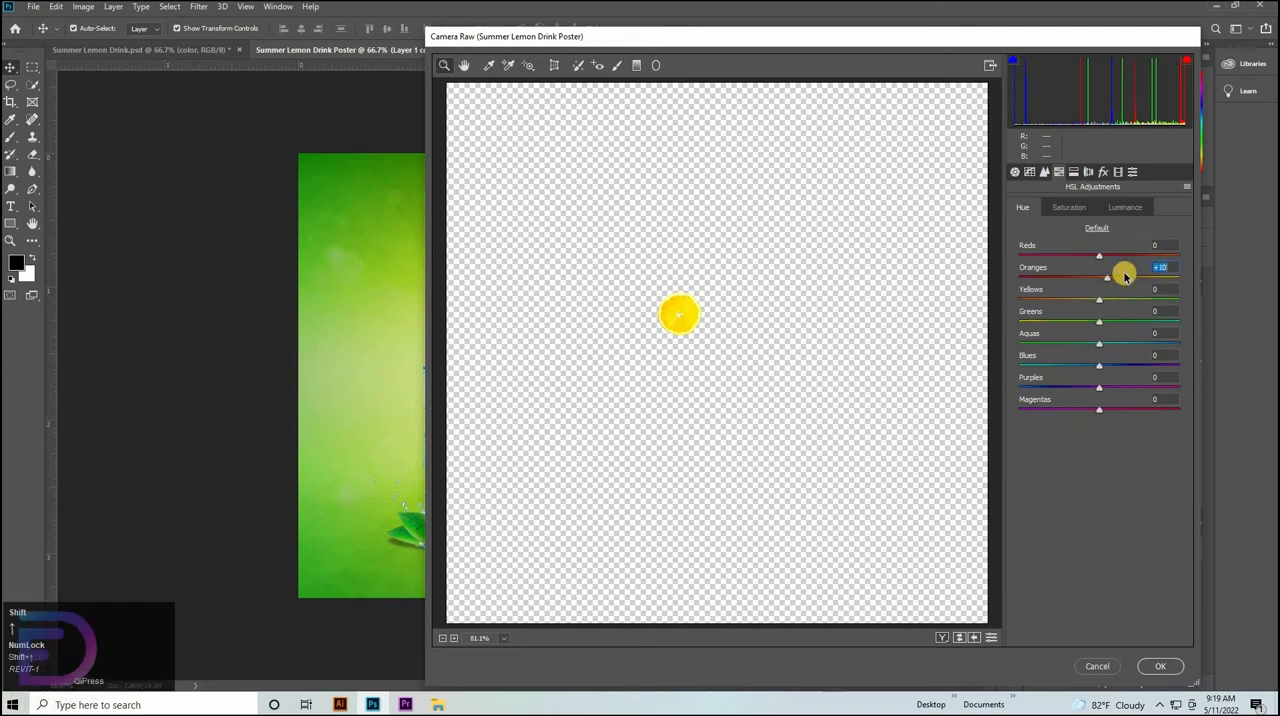
pyautogui.click(1158, 666)
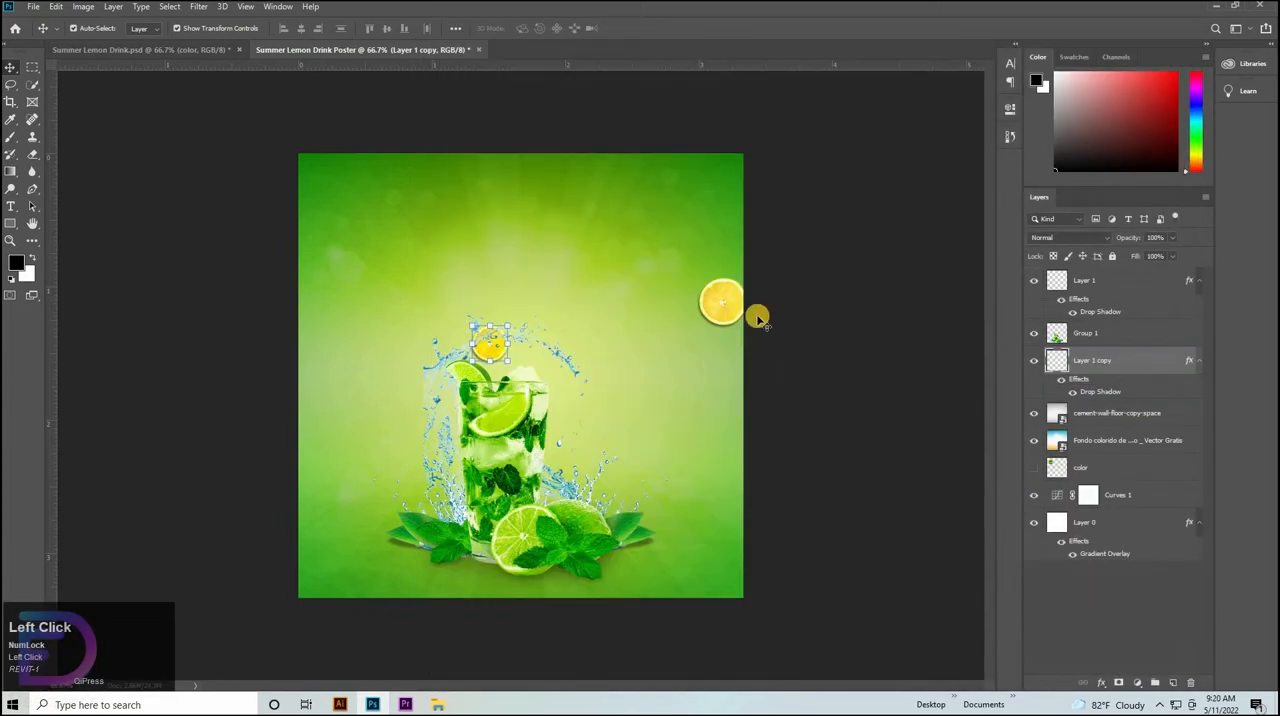
# Delete the original lemon slice at the poster's right edge and select the slice copy above the glass.
pyautogui.click(731, 314)
pyautogui.press('Delete')
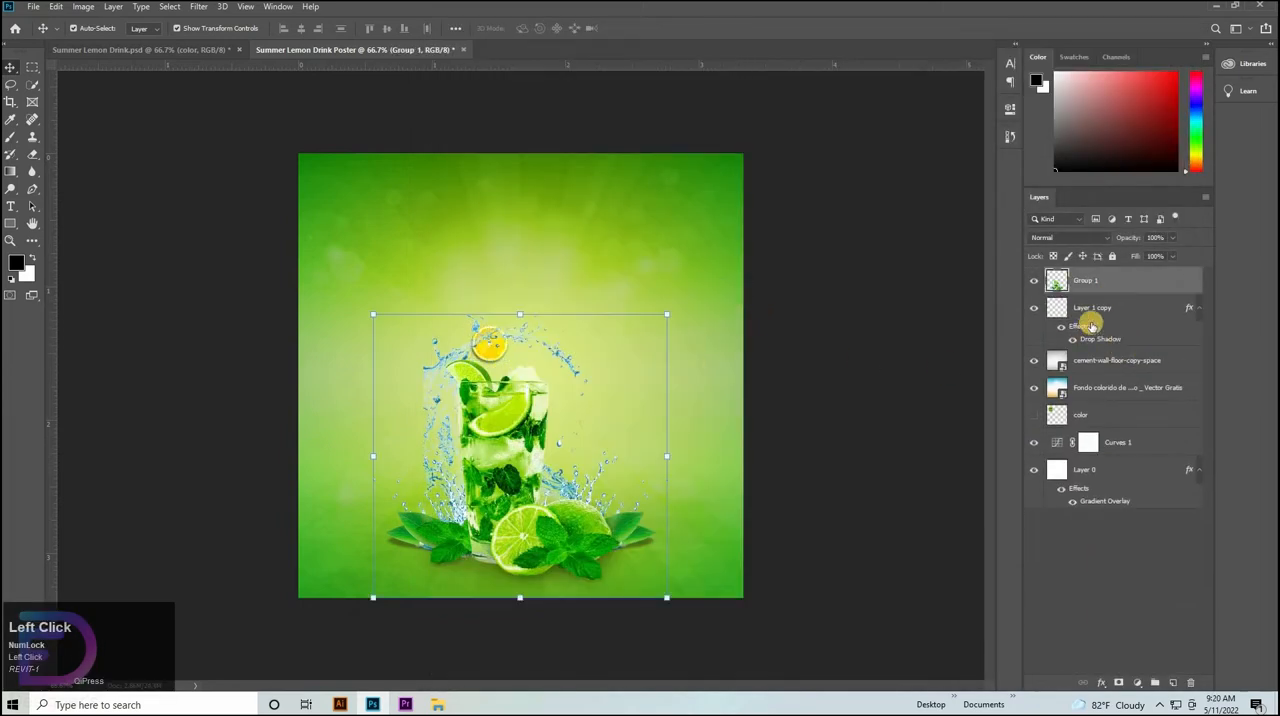
pyautogui.click(1104, 325)
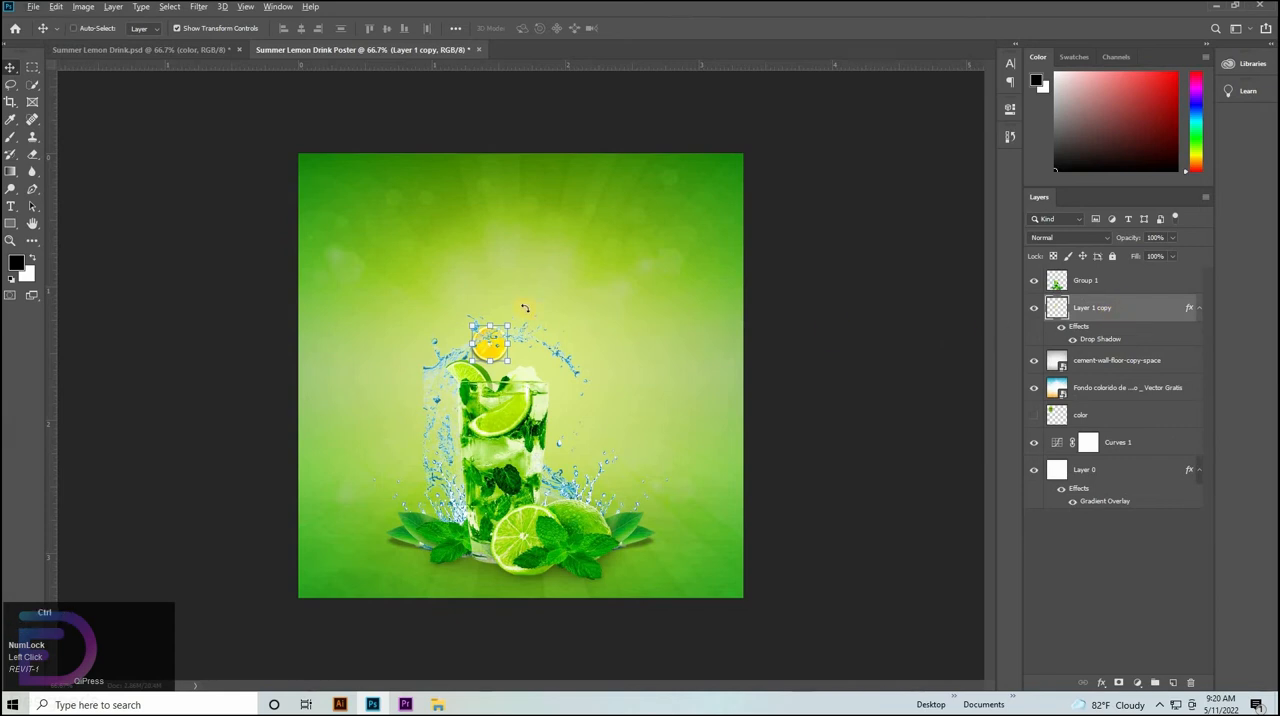
# Scale the lemon slice above the glass to about 98% and shift it directly over the lime wedge, at the splash's edge.
pyautogui.hotkey('ctrl', 't')
pyautogui.moveTo(492, 324)
pyautogui.mouseDown()
pyautogui.moveTo(491, 335)
pyautogui.moveTo(473, 320)
pyautogui.moveTo(496, 339)
pyautogui.moveTo(463, 340)
pyautogui.moveTo(476, 334)
pyautogui.mouseUp()
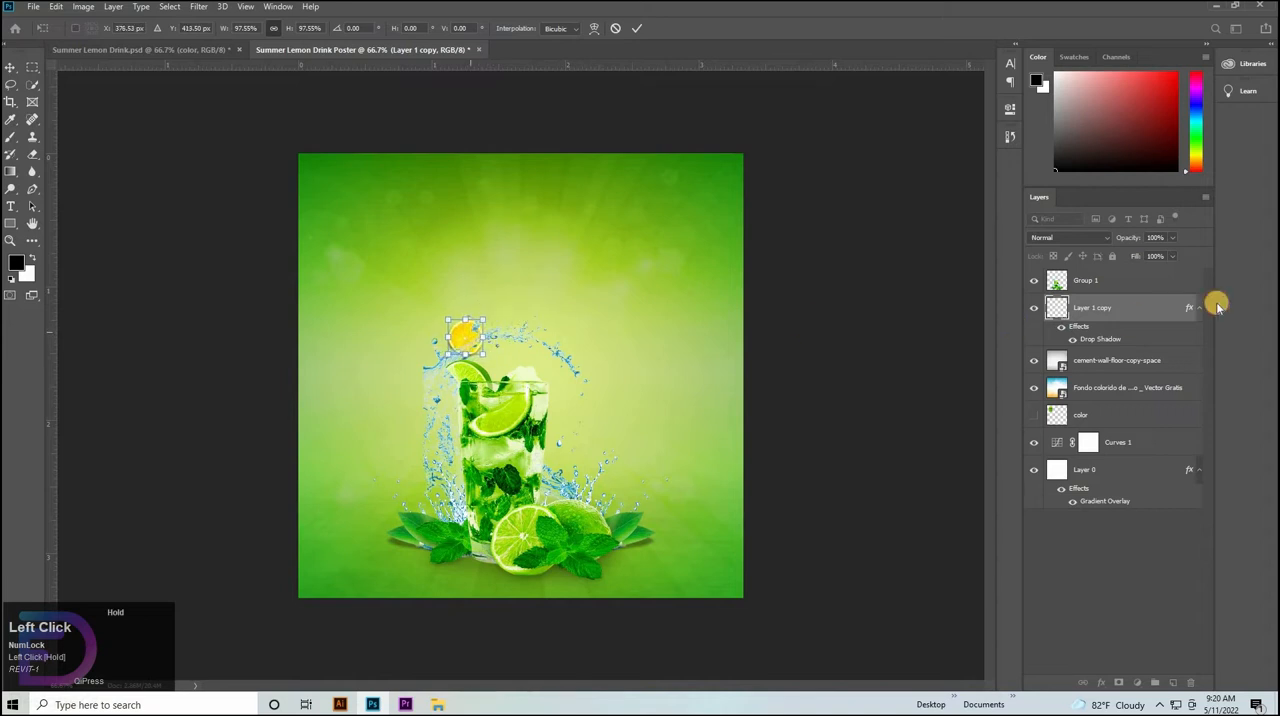
pyautogui.click(1111, 308)
# Duplicate the lemon slice layer above Group 1, scale the copy to about 115% and place it at the poster's right edge.
pyautogui.moveTo(1113, 287); pyautogui.dragTo(1112, 271)
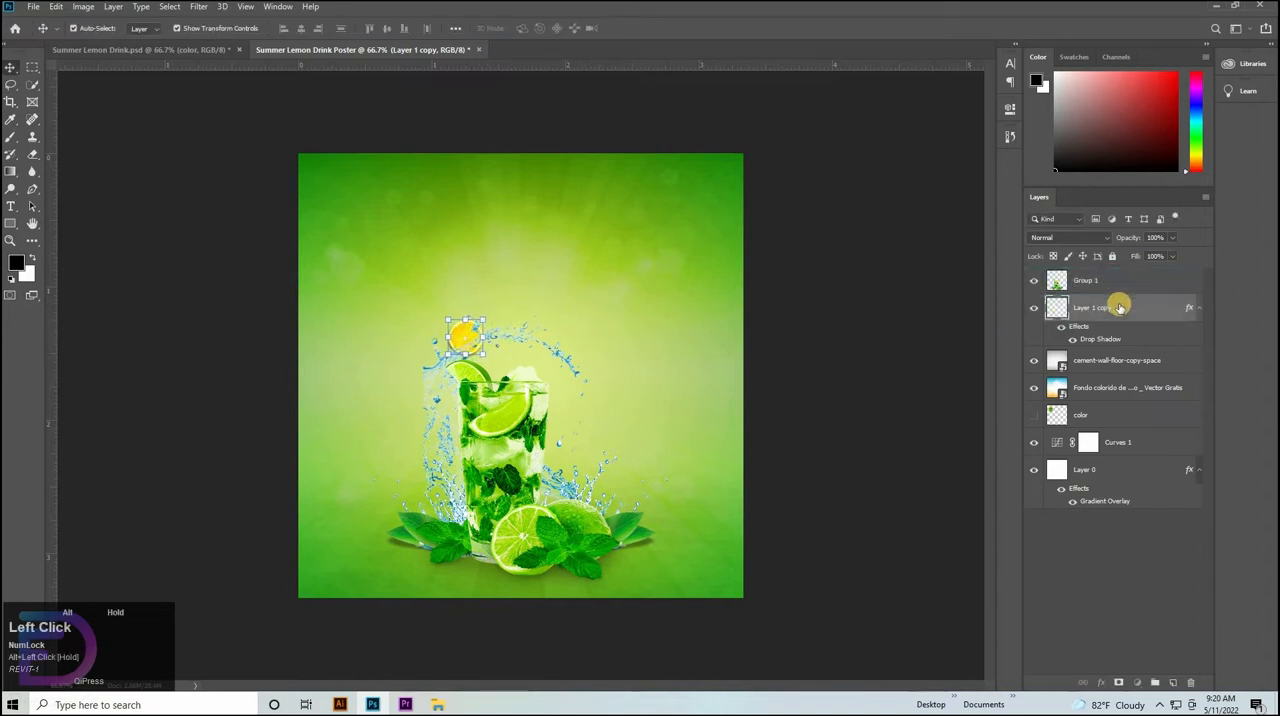
pyautogui.hotkey('ctrl', 't')
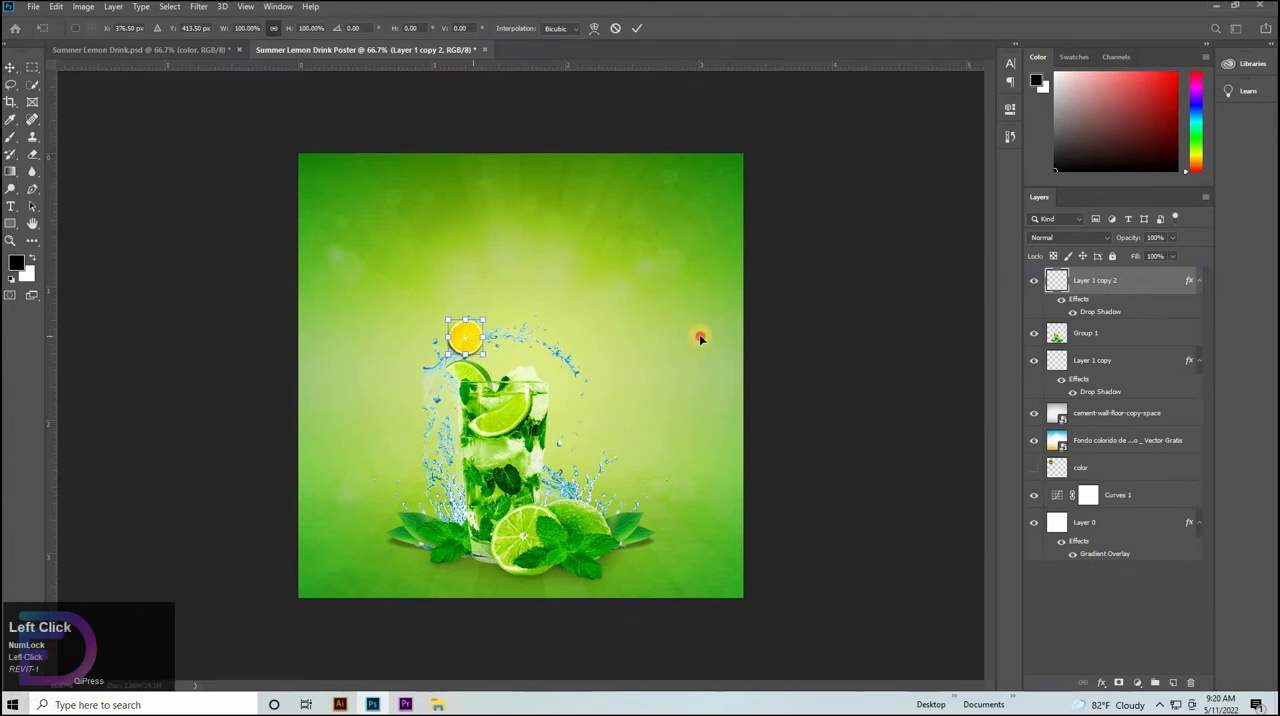
pyautogui.moveTo(699, 334); pyautogui.dragTo(724, 316)
pyautogui.press('Right')
pyautogui.press('Right')
pyautogui.press('Right')
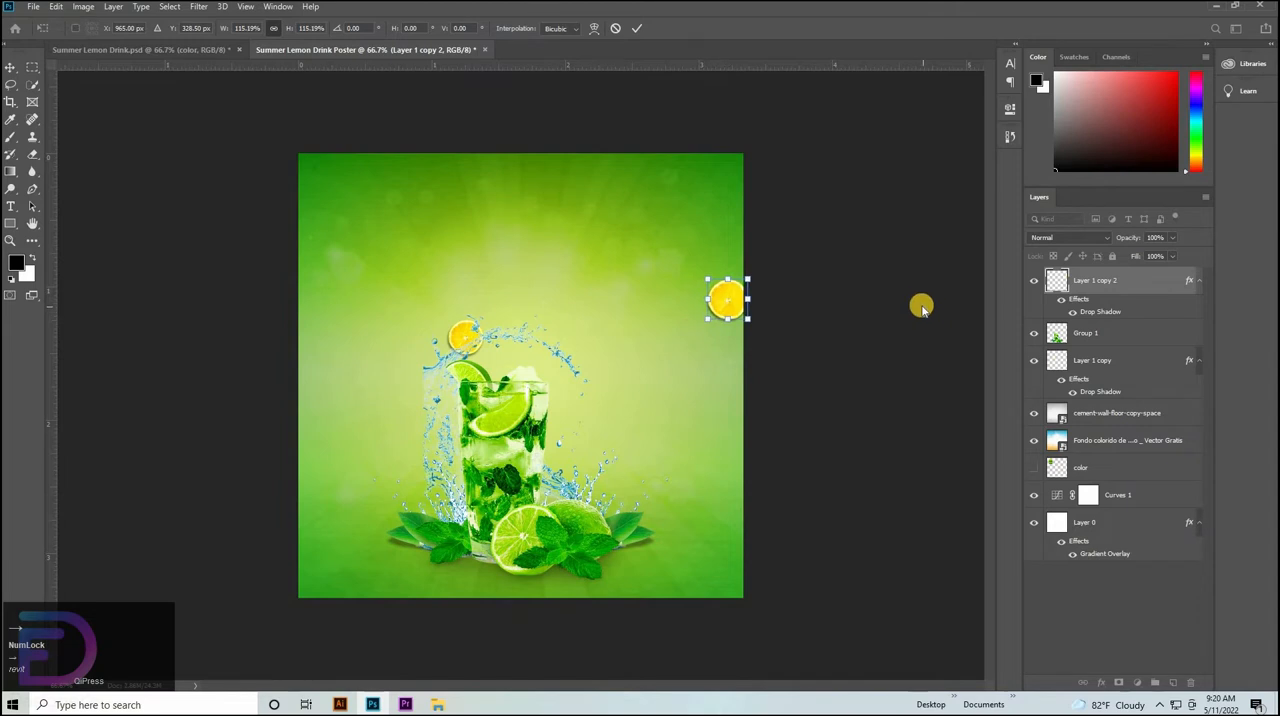
pyautogui.click(884, 322)
# Open the leaf image Screenshot_9.jpg from the Downloads Video folder as a separate document.
pyautogui.click(430, 705)
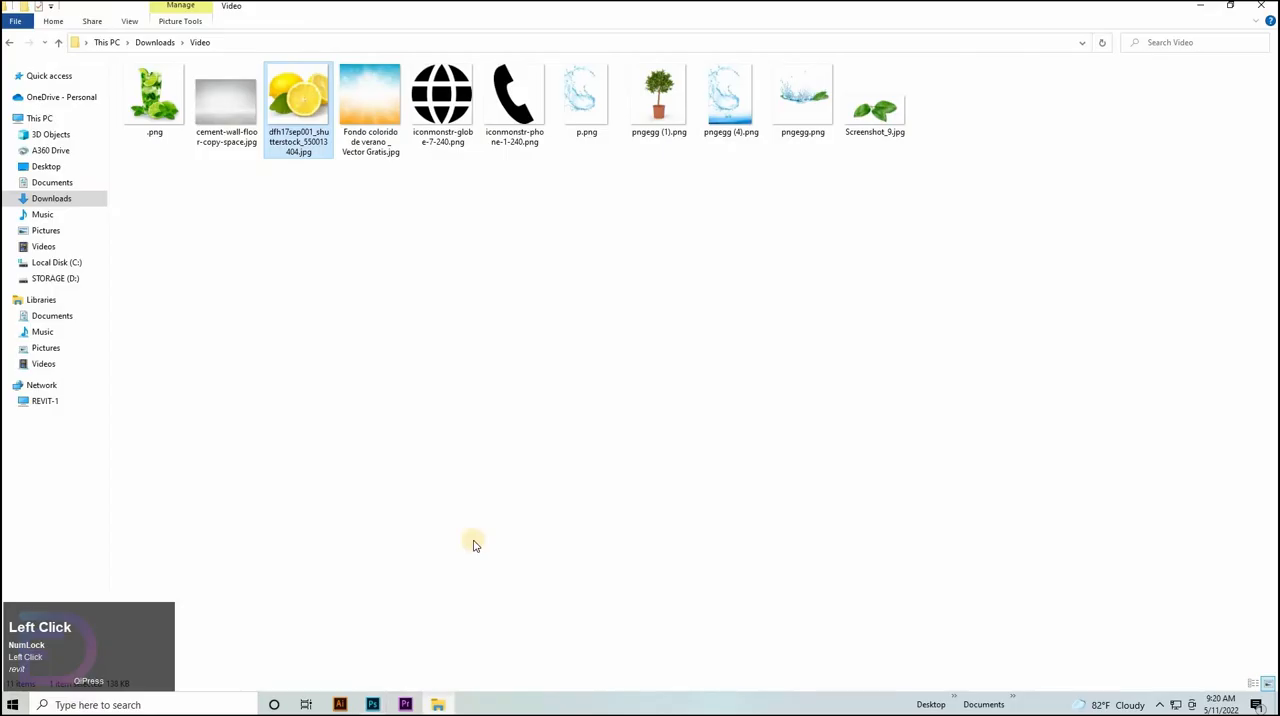
pyautogui.click(372, 705)
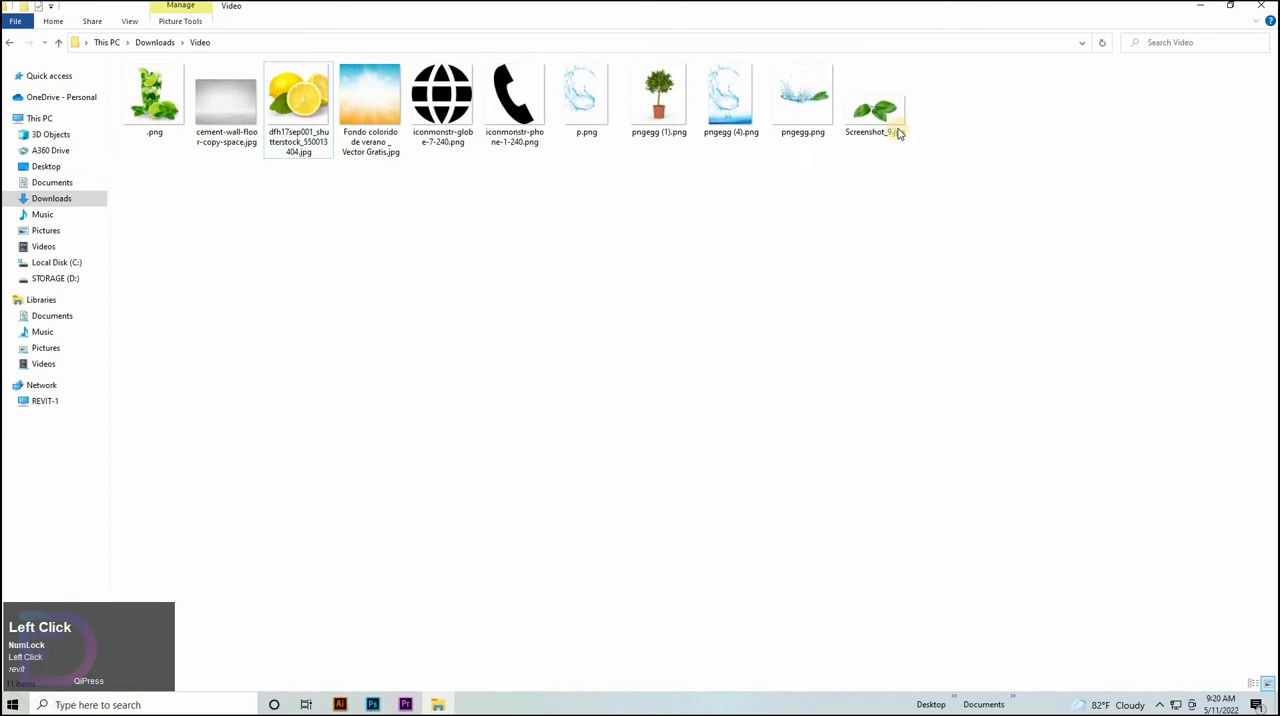
pyautogui.moveTo(889, 114); pyautogui.dragTo(536, 360)
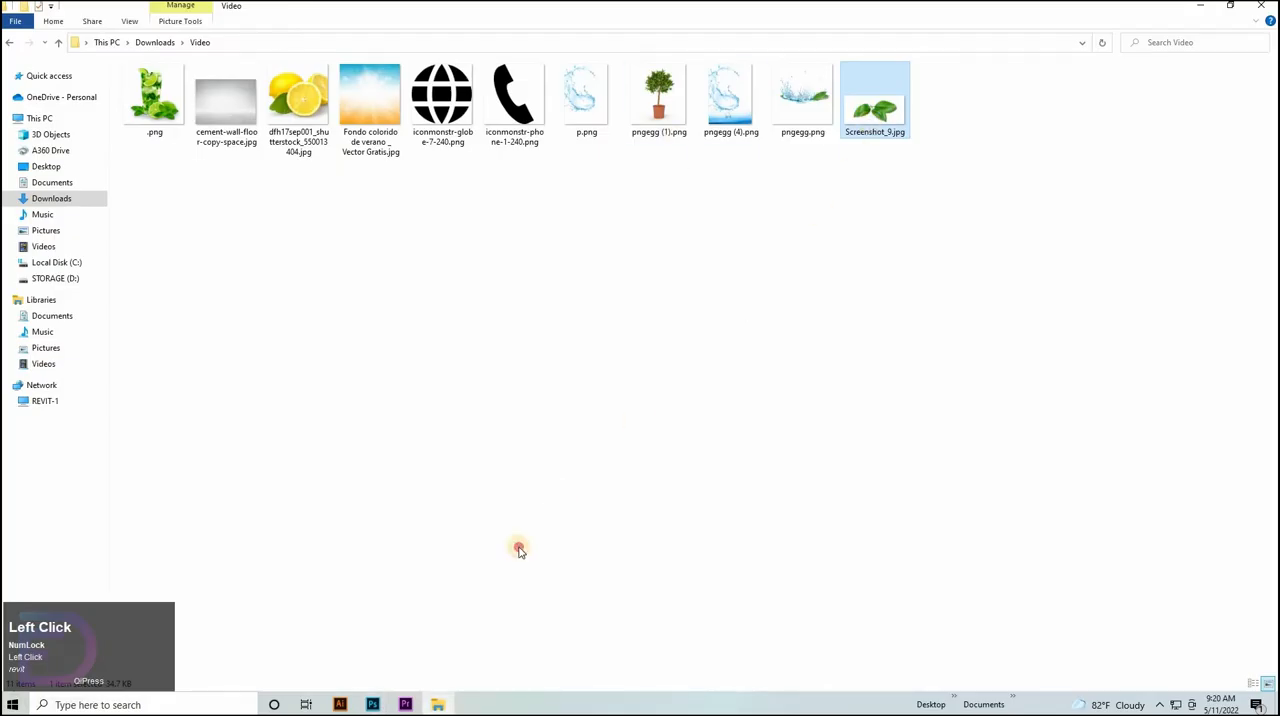
pyautogui.moveTo(519, 550); pyautogui.dragTo(619, 40)
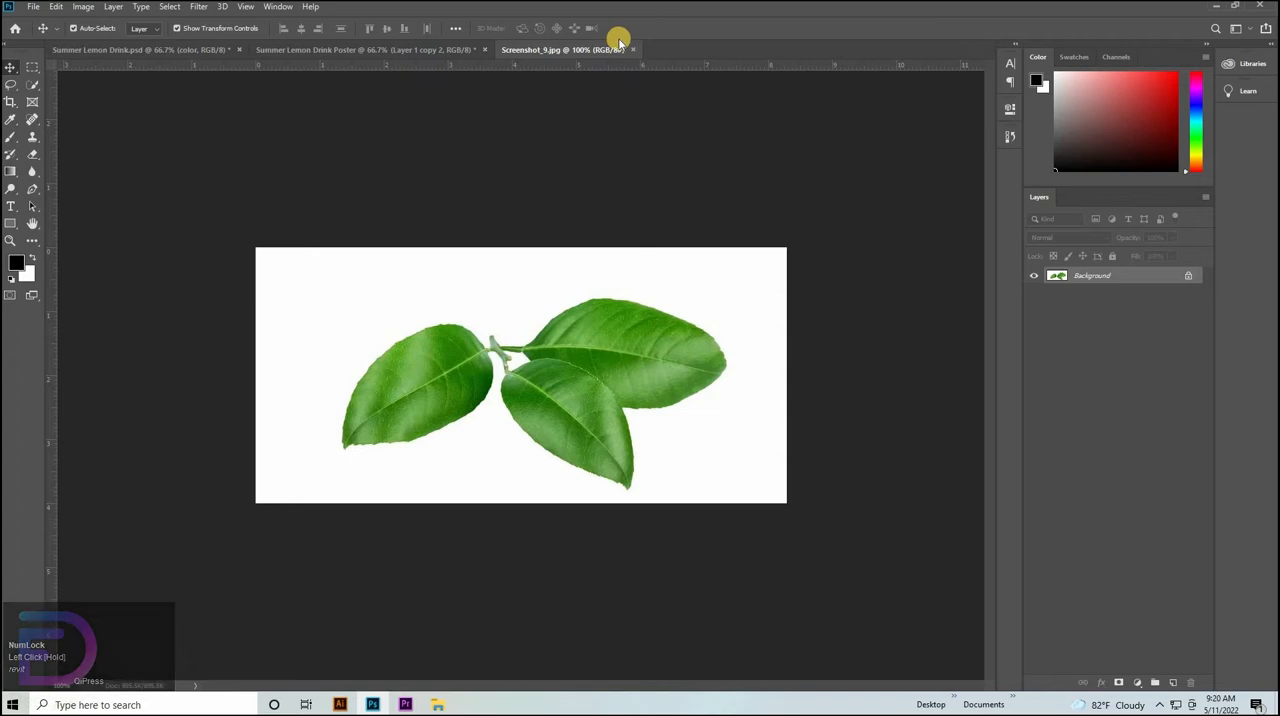
# Unlock the leaf image's background layer and remove its white backdrop with the Magic Eraser.
pyautogui.click(33, 157)
pyautogui.click(100, 183)
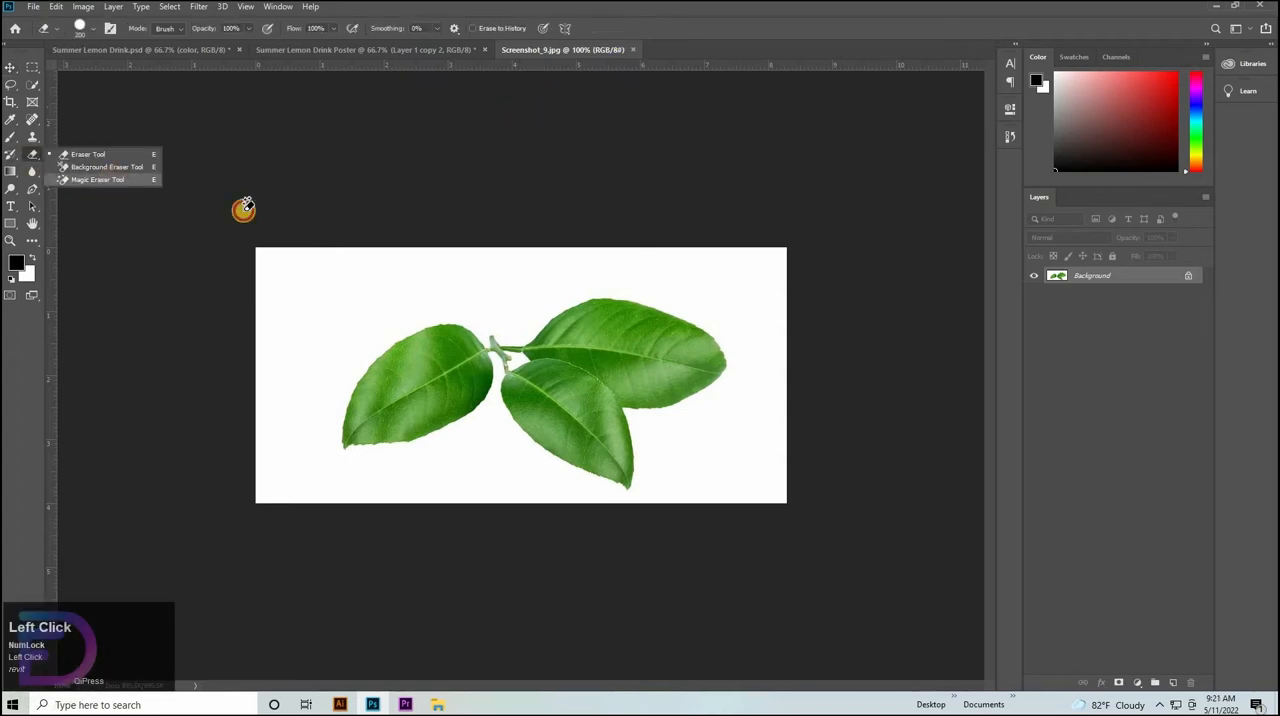
pyautogui.click(1195, 275)
pyautogui.click(514, 366)
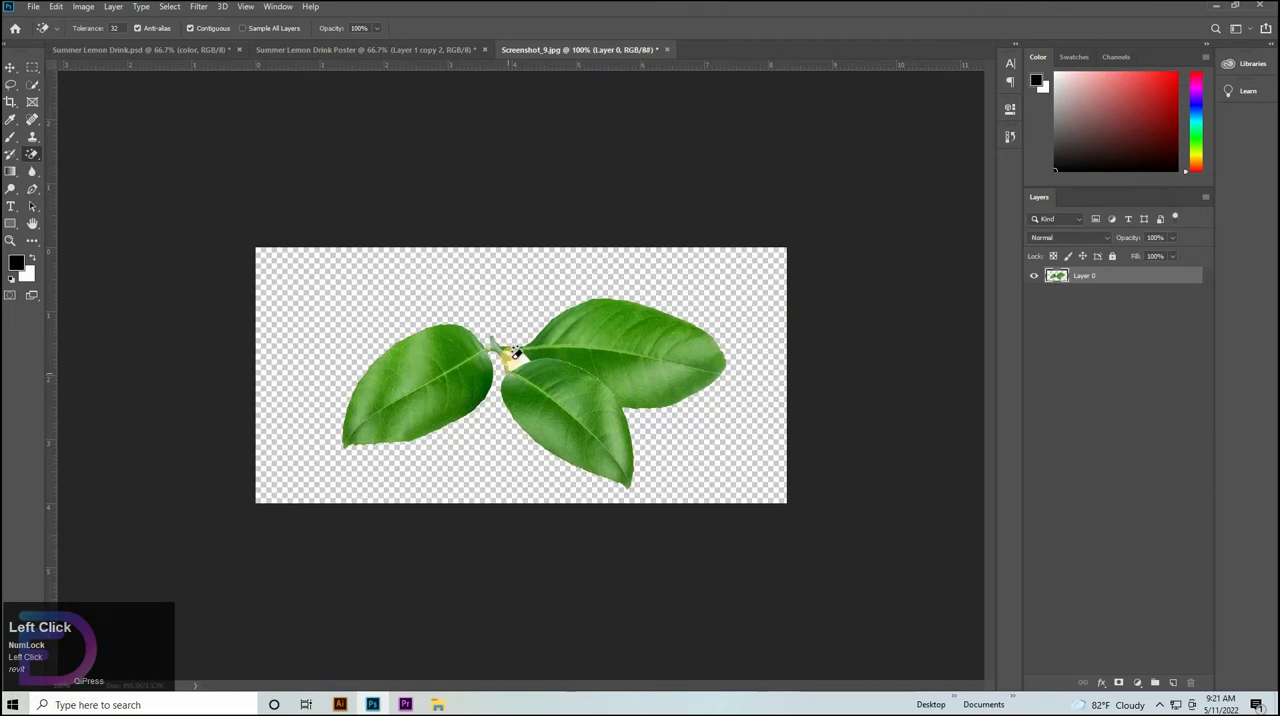
# Copy the cut-out leaves into the Summer Lemon Drink Poster document and close Screenshot_9.jpg without saving.
pyautogui.click(9, 70)
pyautogui.moveTo(388, 356); pyautogui.dragTo(460, 311)
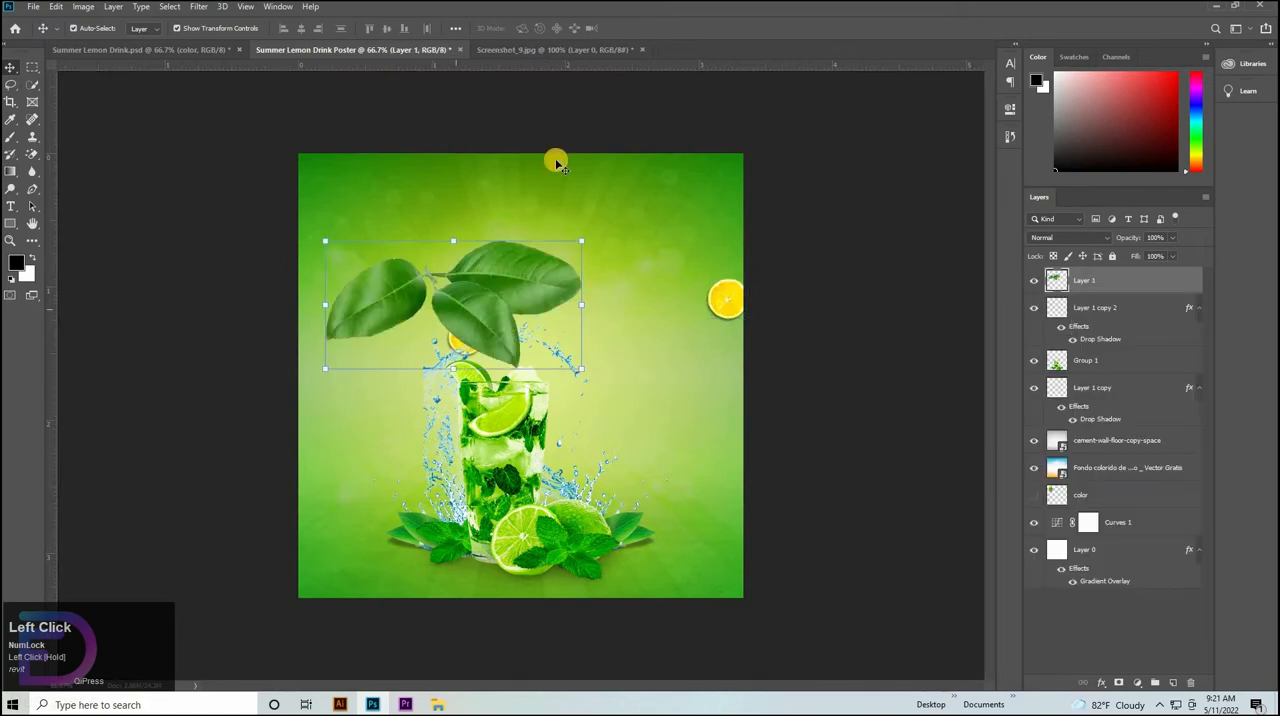
pyautogui.click(640, 47)
pyautogui.click(624, 259)
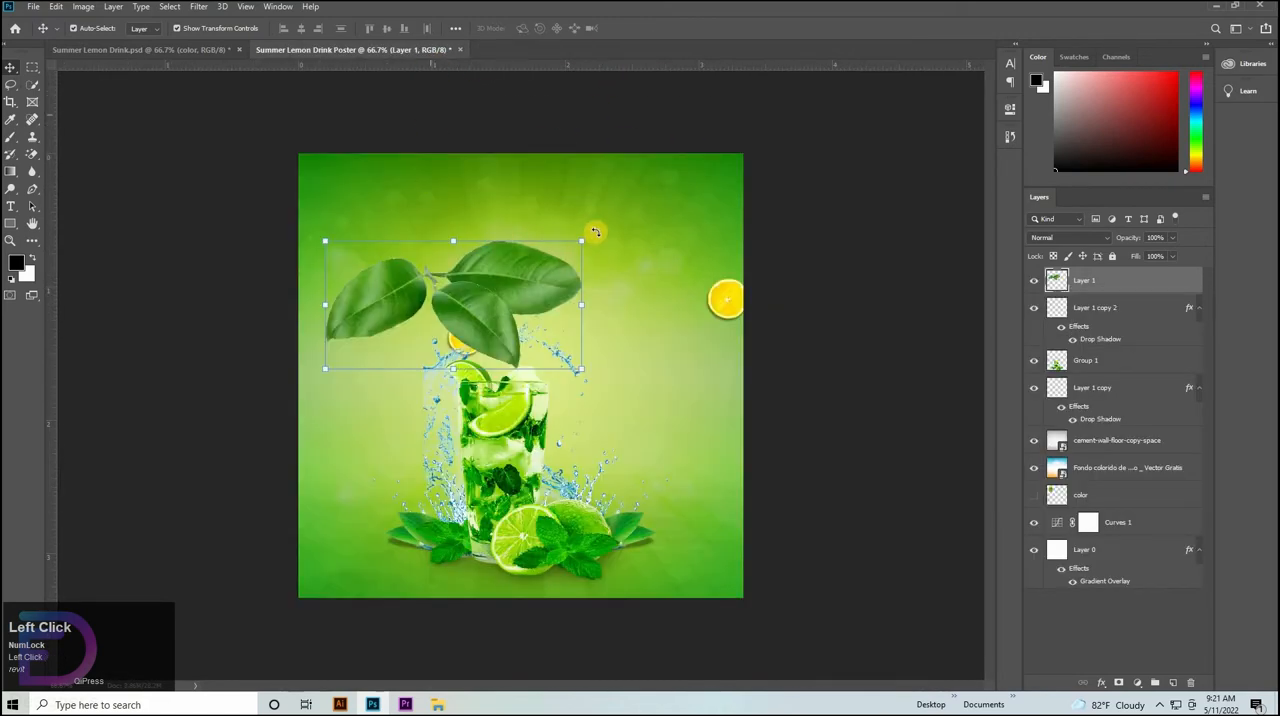
# Scale the leaves to about 42%, rotate them about -32° and place them partly off the poster's left edge.
pyautogui.moveTo(583, 309); pyautogui.dragTo(464, 254)
pyautogui.moveTo(422, 302); pyautogui.dragTo(380, 270)
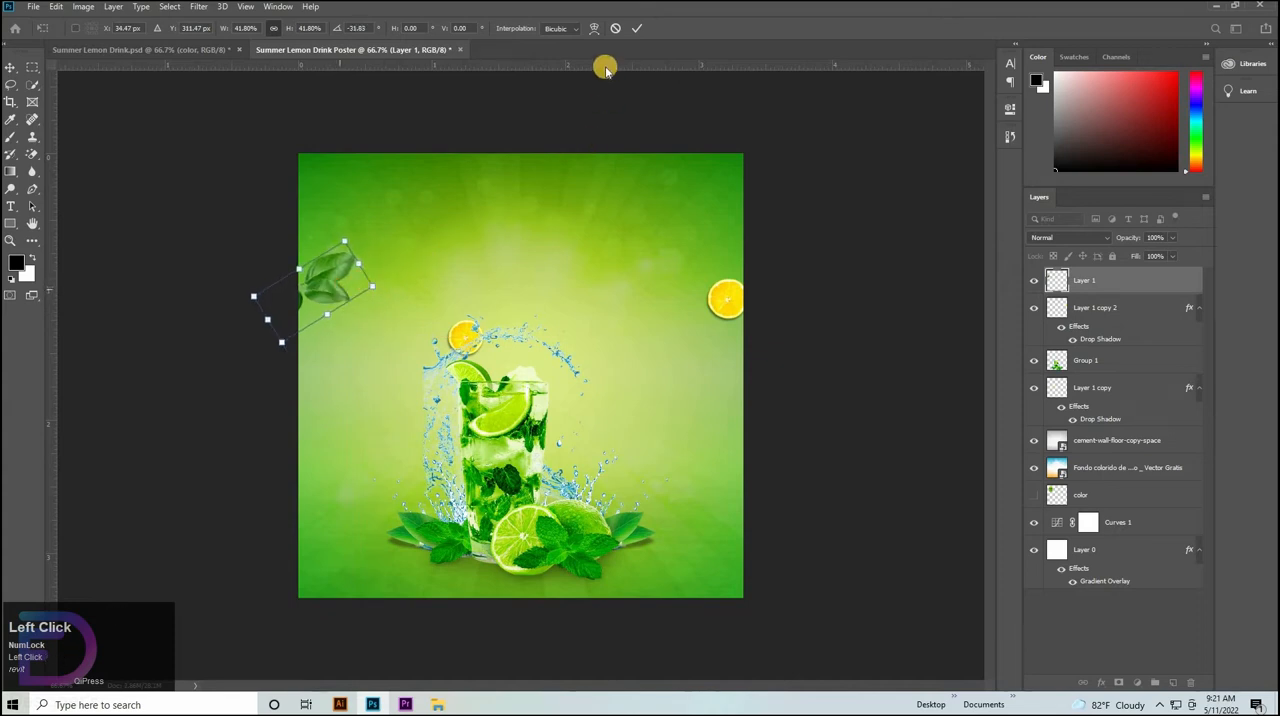
pyautogui.click(637, 28)
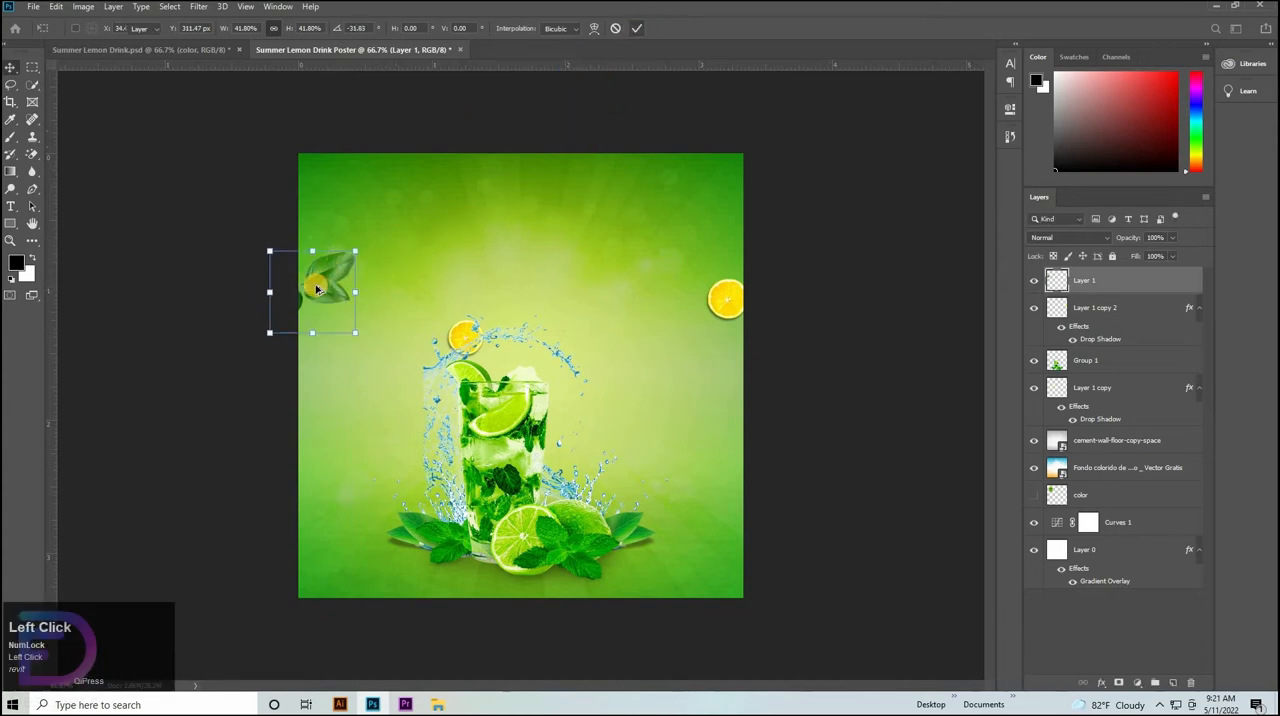
# Duplicate the leaves to the right of the glass and flip the copy horizontally.
pyautogui.moveTo(530, 331); pyautogui.dragTo(668, 345)
pyautogui.rightClick(669, 344)
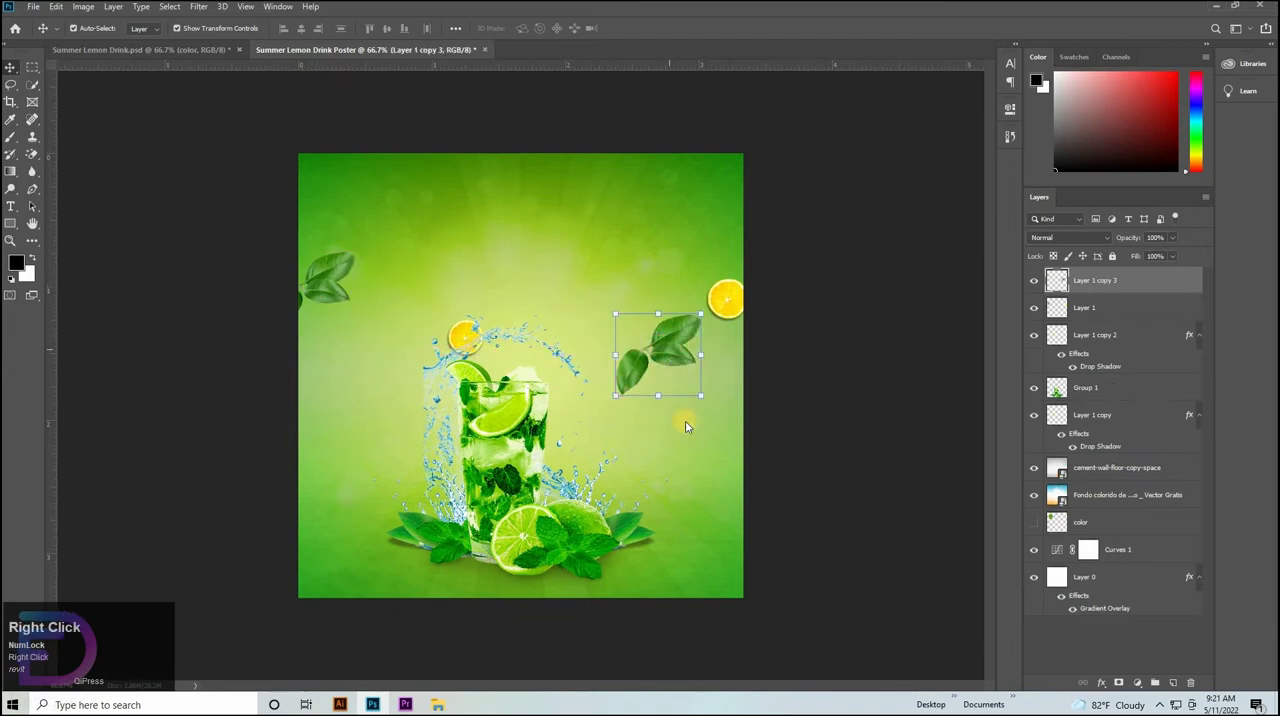
pyautogui.click(667, 340)
pyautogui.hotkey('ctrl', 't')
pyautogui.rightClick(669, 341)
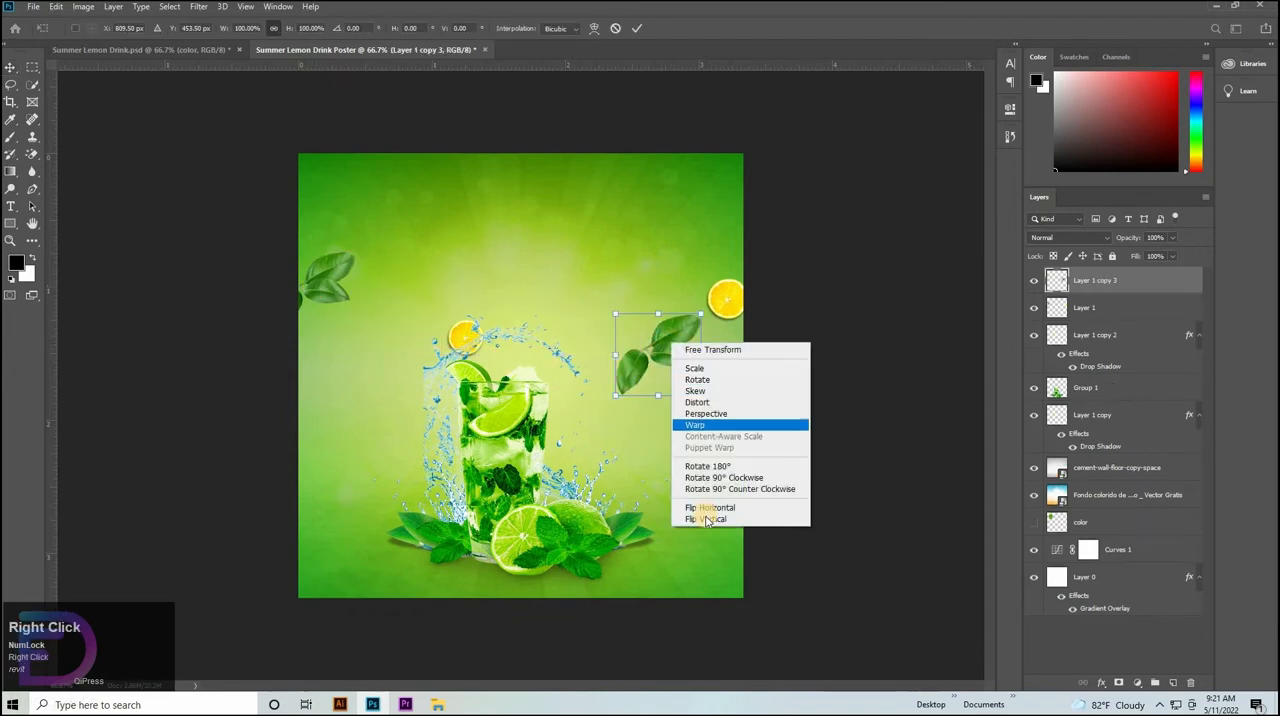
pyautogui.click(710, 508)
# Scale the leaf copy to about 75%, rotate it about 15.7° and place it at the poster's lower right edge.
pyautogui.moveTo(652, 356); pyautogui.dragTo(802, 505)
pyautogui.moveTo(707, 500); pyautogui.dragTo(693, 522)
pyautogui.moveTo(783, 515); pyautogui.dragTo(745, 521)
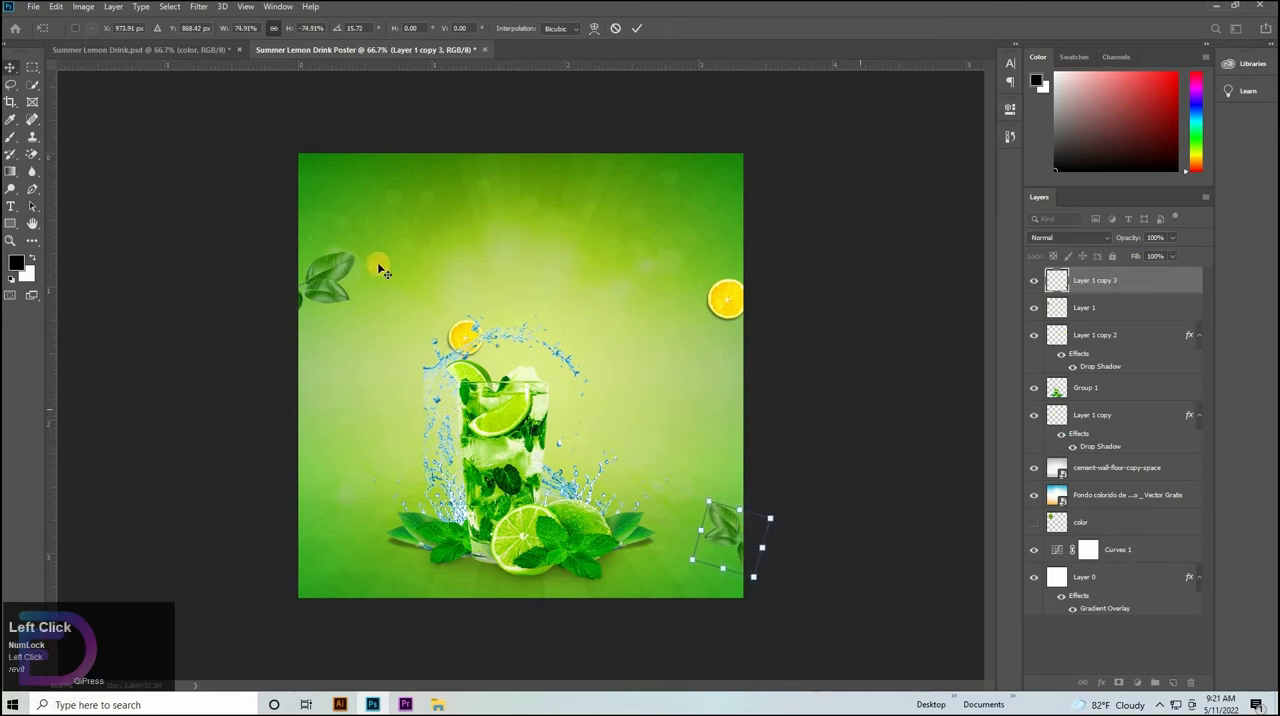
pyautogui.click(320, 293)
# Copy the lemon slice's Drop Shadow effect onto both leaf layers.
pyautogui.click(320, 293)
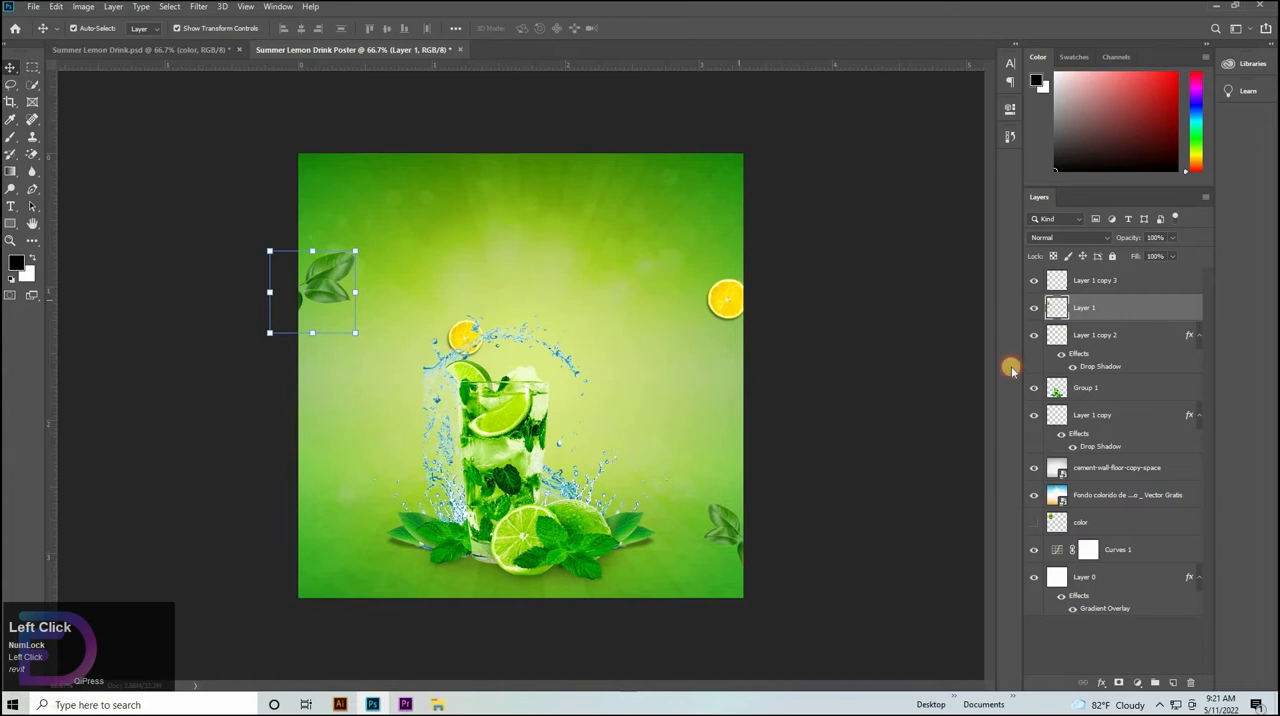
pyautogui.click(1107, 368)
pyautogui.moveTo(1107, 368); pyautogui.dragTo(1100, 284)
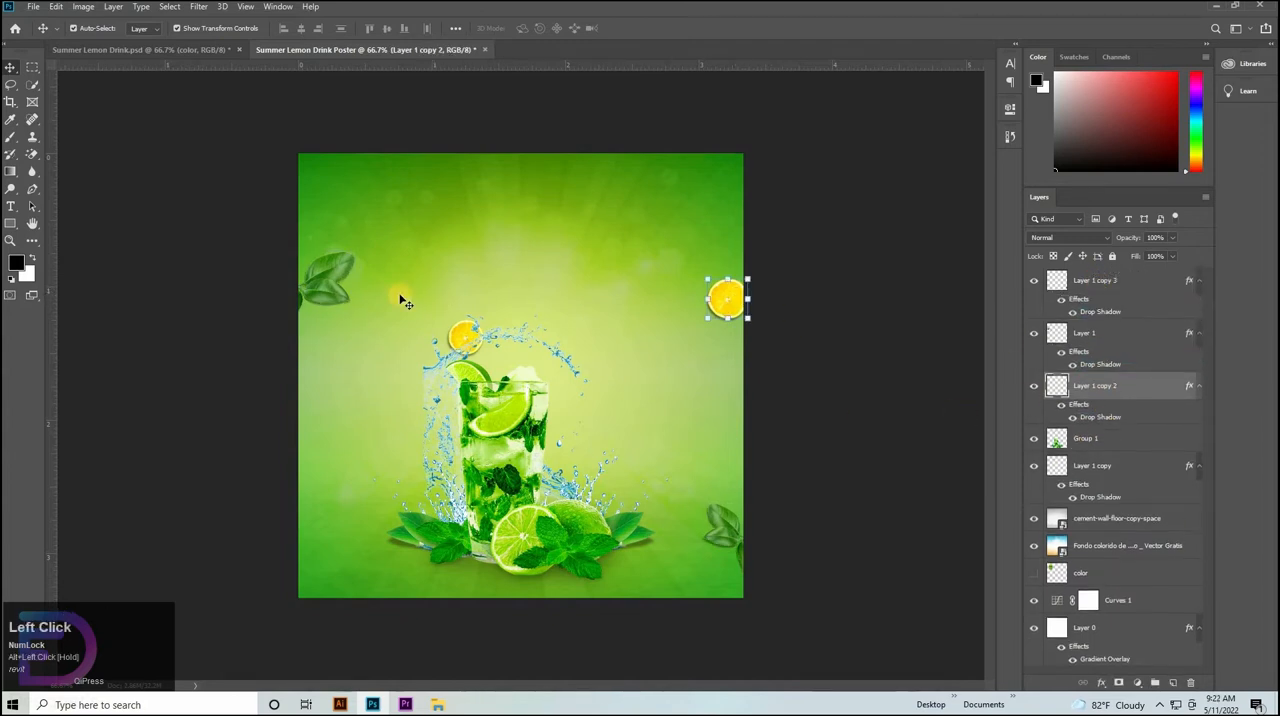
# Apply a Gaussian Blur with a 3-pixel radius to the leaves at the poster's left edge.
pyautogui.click(318, 263)
pyautogui.click(199, 6)
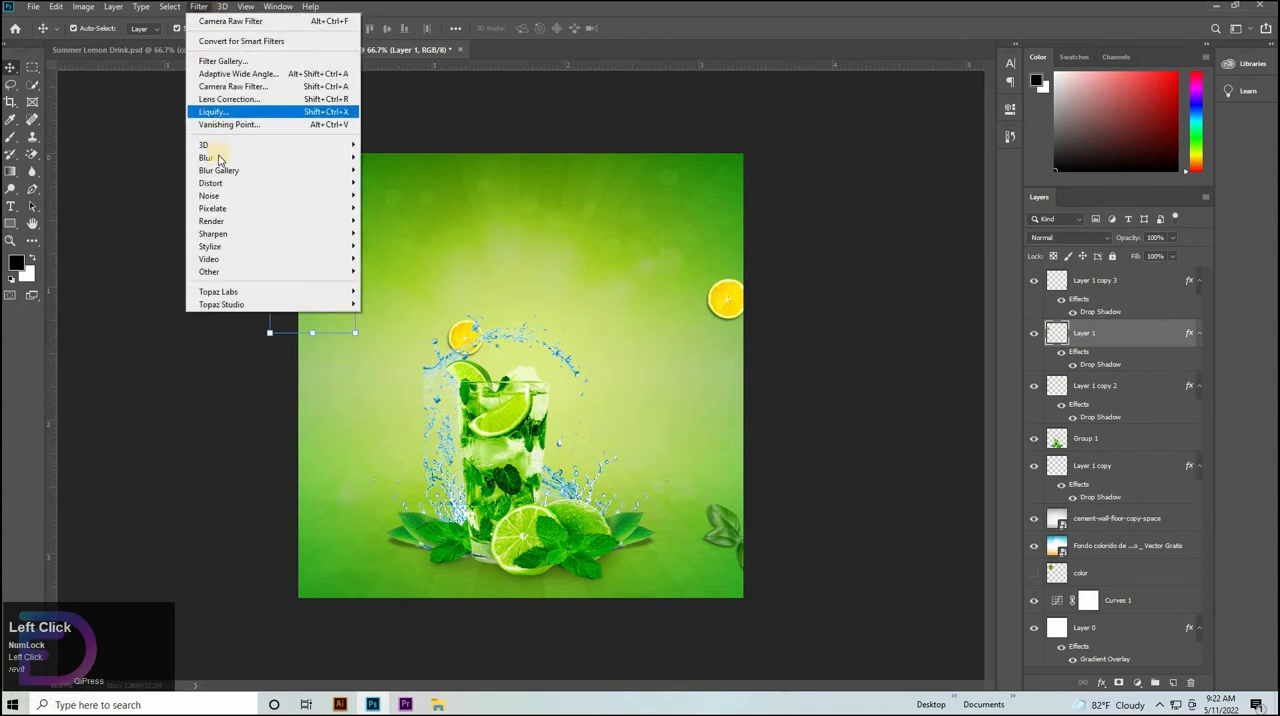
pyautogui.moveTo(340, 157)
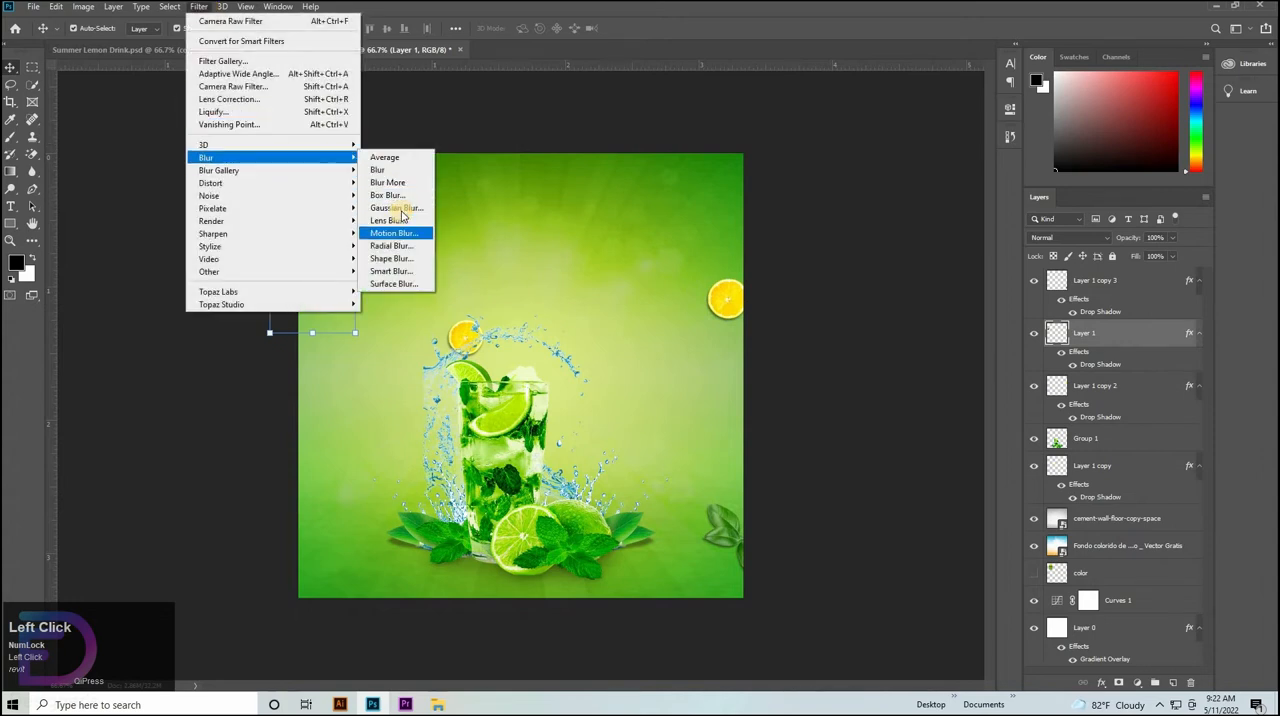
pyautogui.click(395, 207)
pyautogui.click(722, 166)
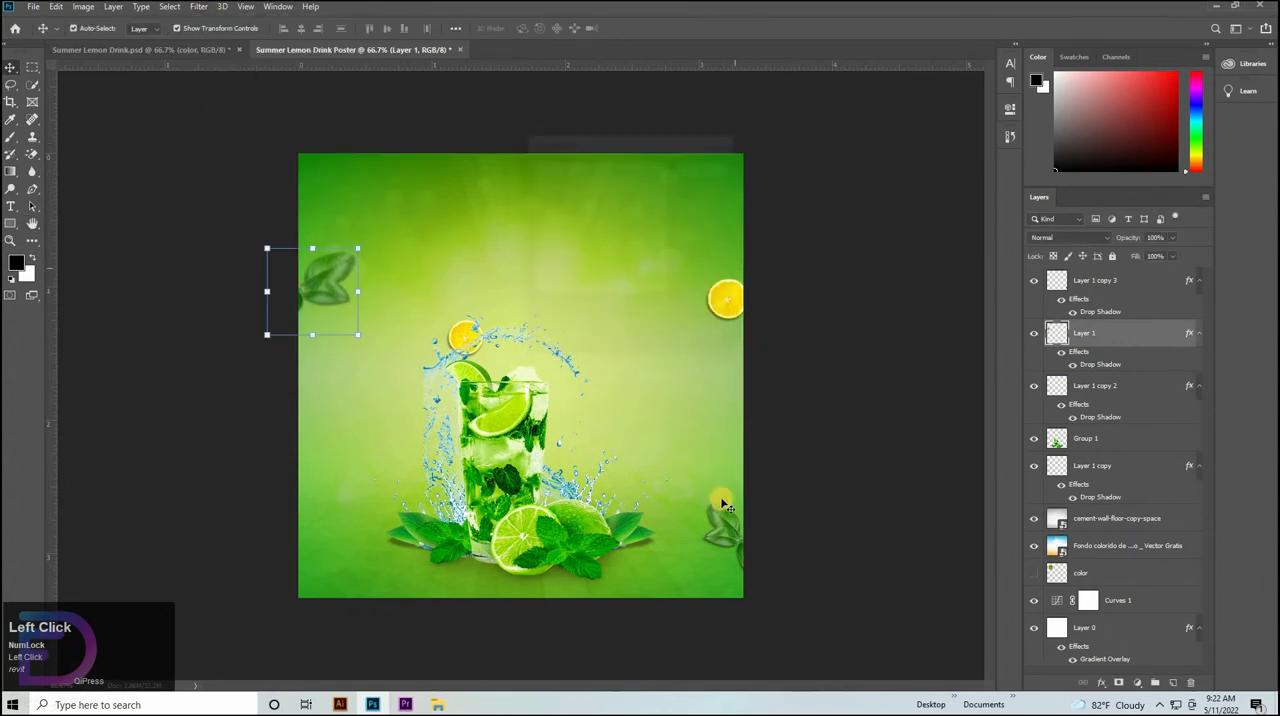
# Apply the same Gaussian Blur to the leaf copy at the poster's lower right edge.
pyautogui.click(720, 525)
pyautogui.click(190, 7)
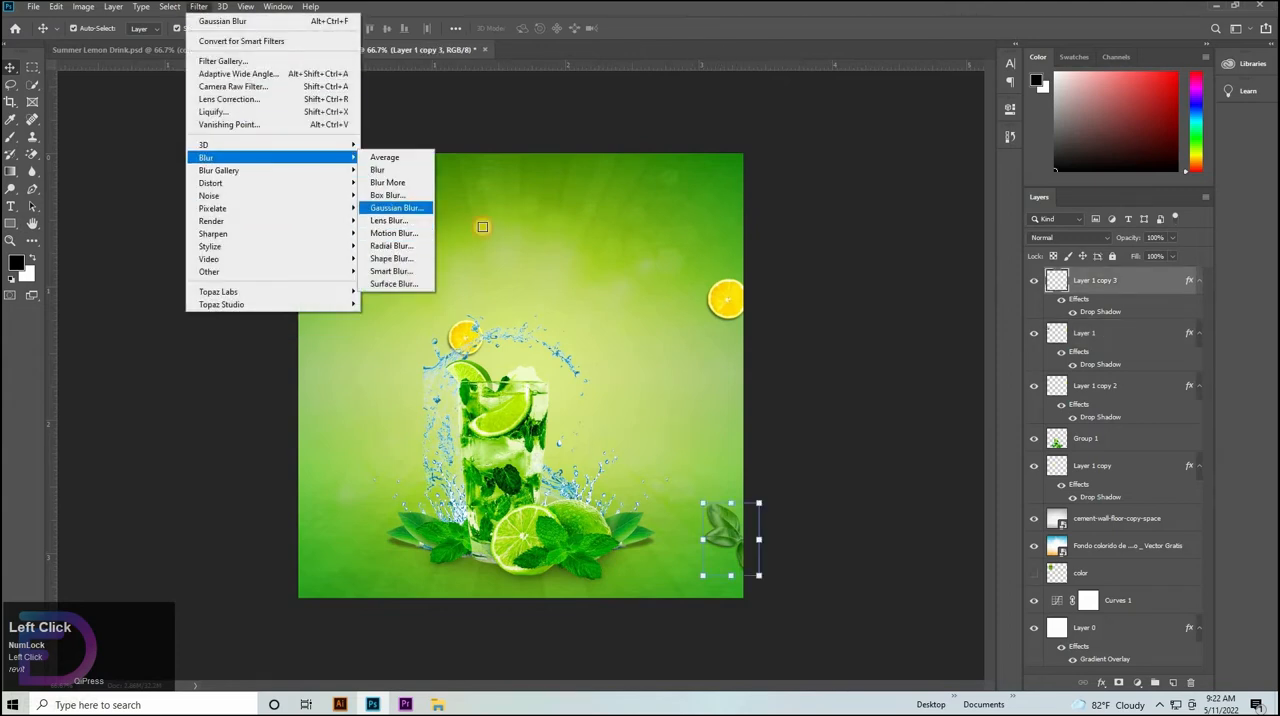
pyautogui.click(405, 208)
pyautogui.press('Return')
# Try a 3-pixel Gaussian Blur on the lemon slice at the poster's right edge and undo it.
pyautogui.click(736, 306)
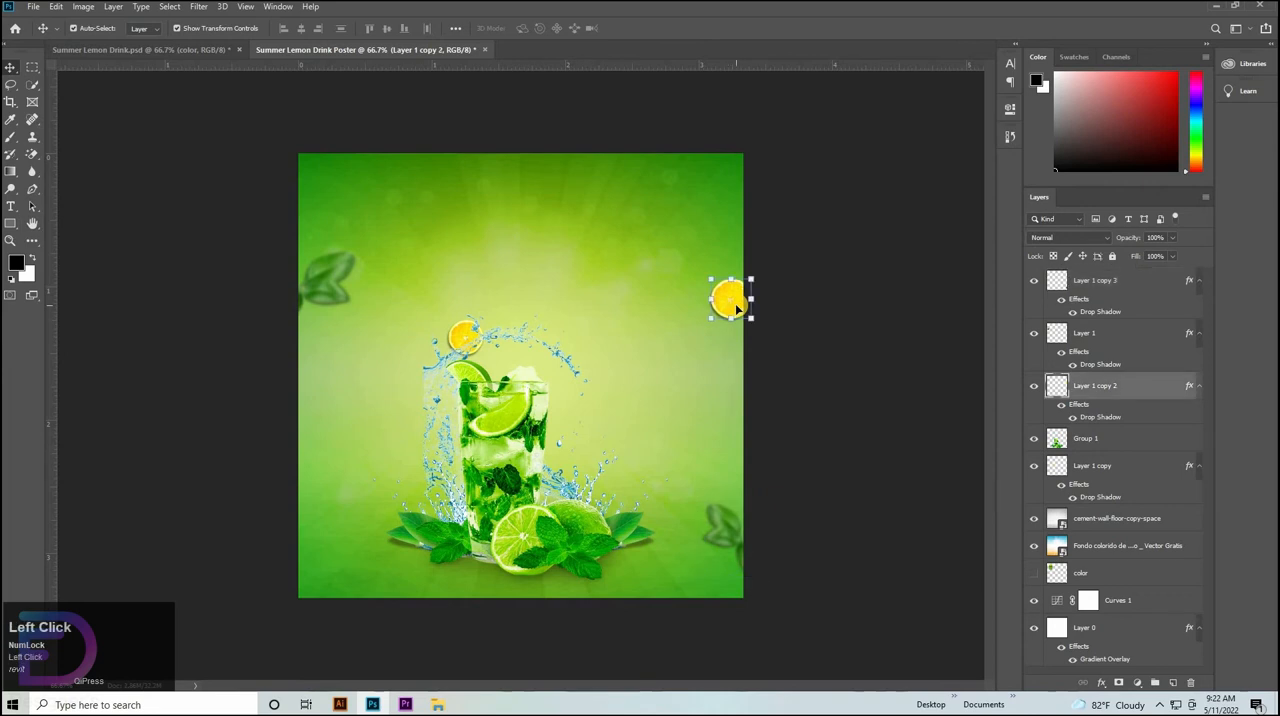
pyautogui.click(196, 7)
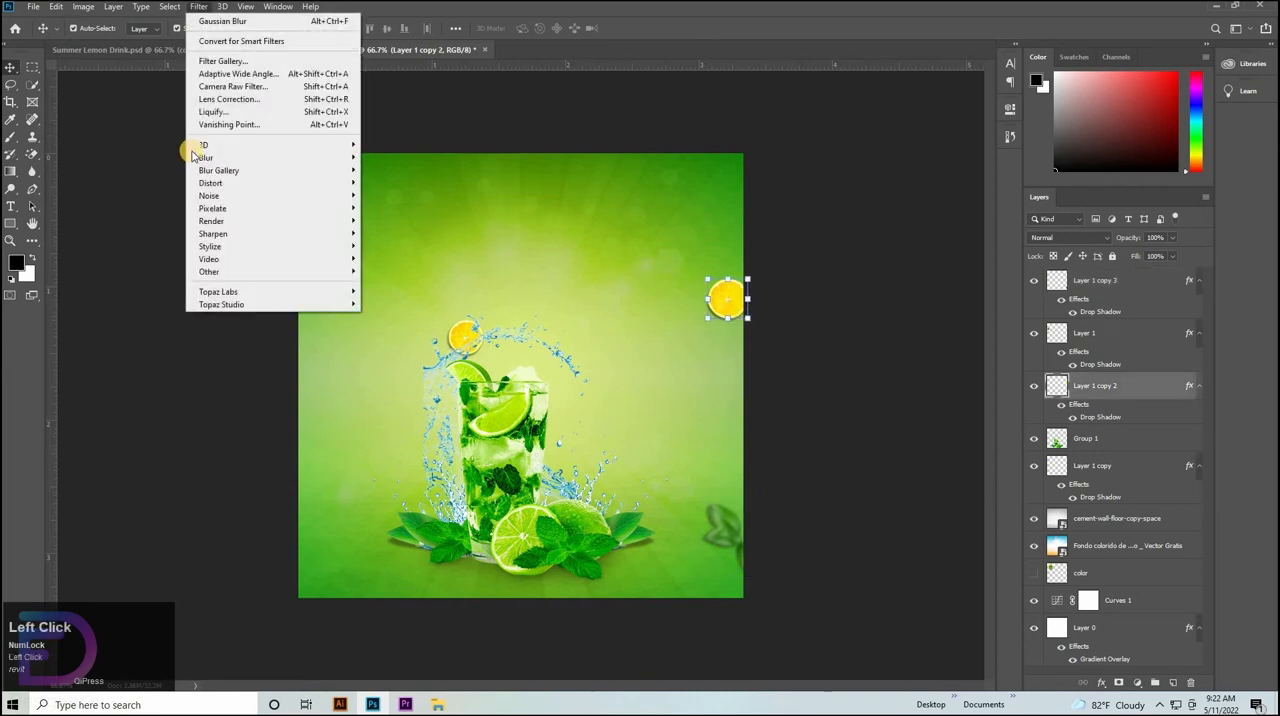
pyautogui.click(400, 208)
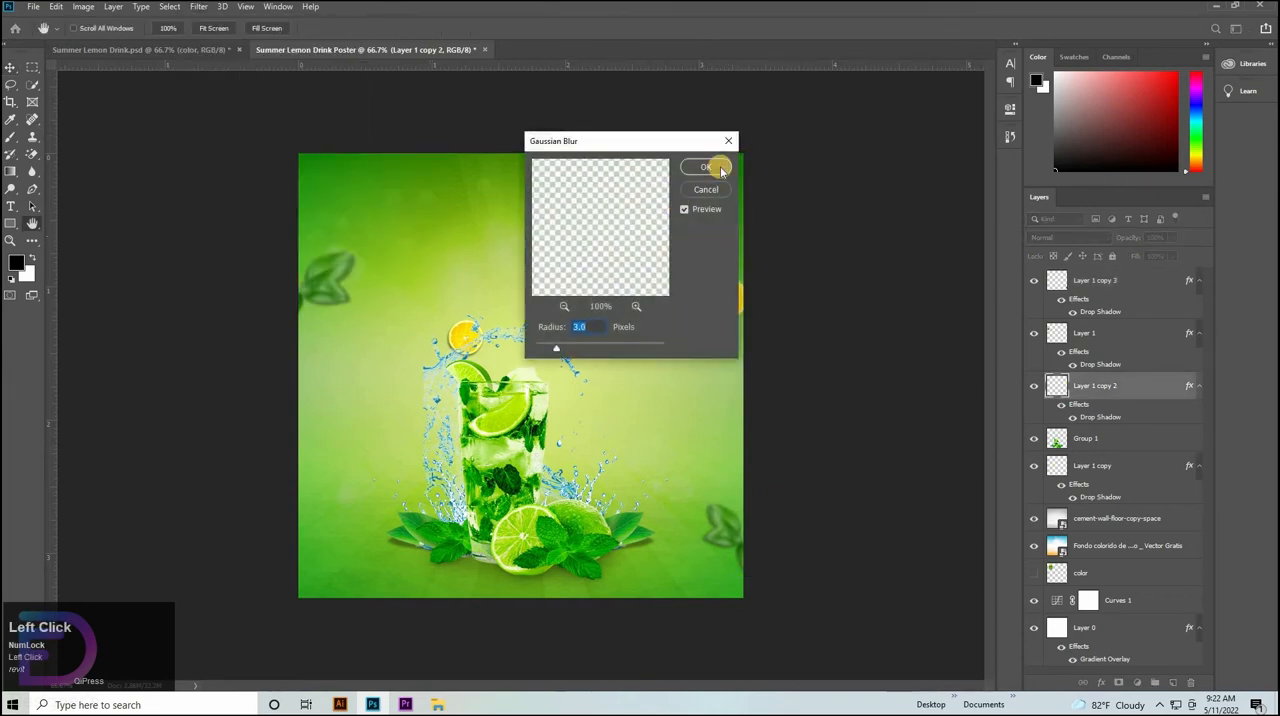
pyautogui.press('Return')
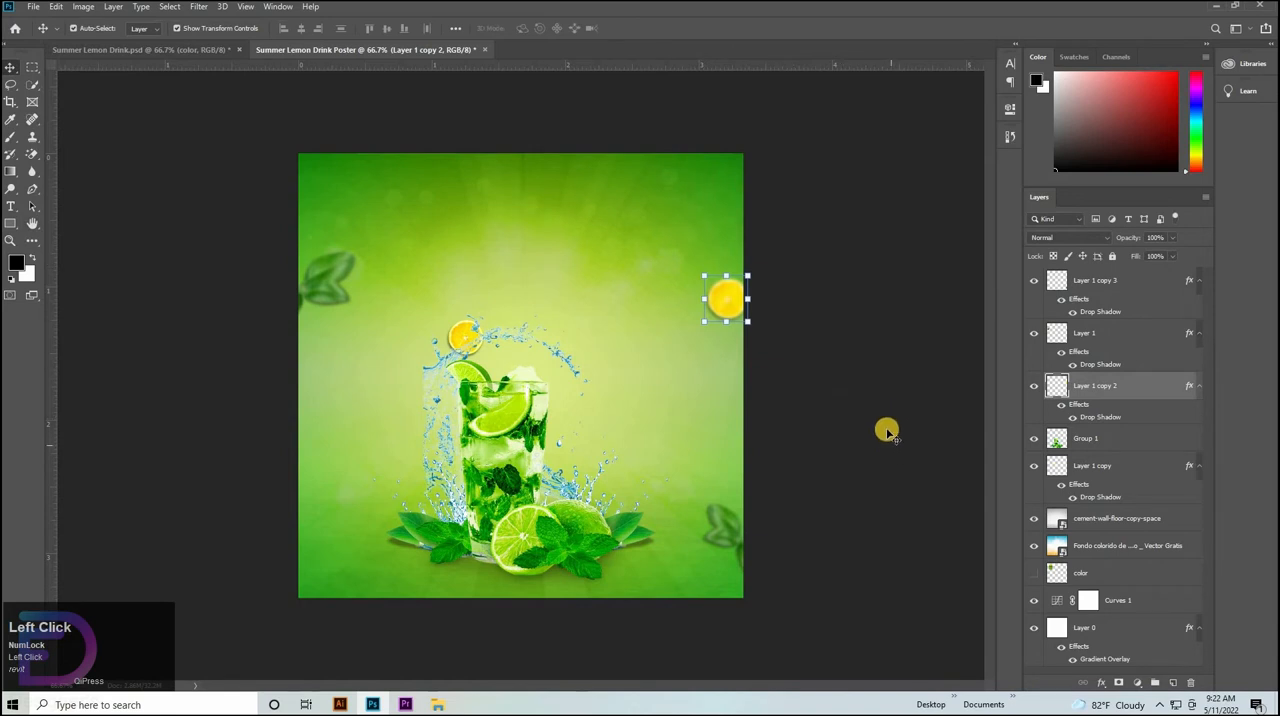
pyautogui.hotkey('ctrl', 'z')
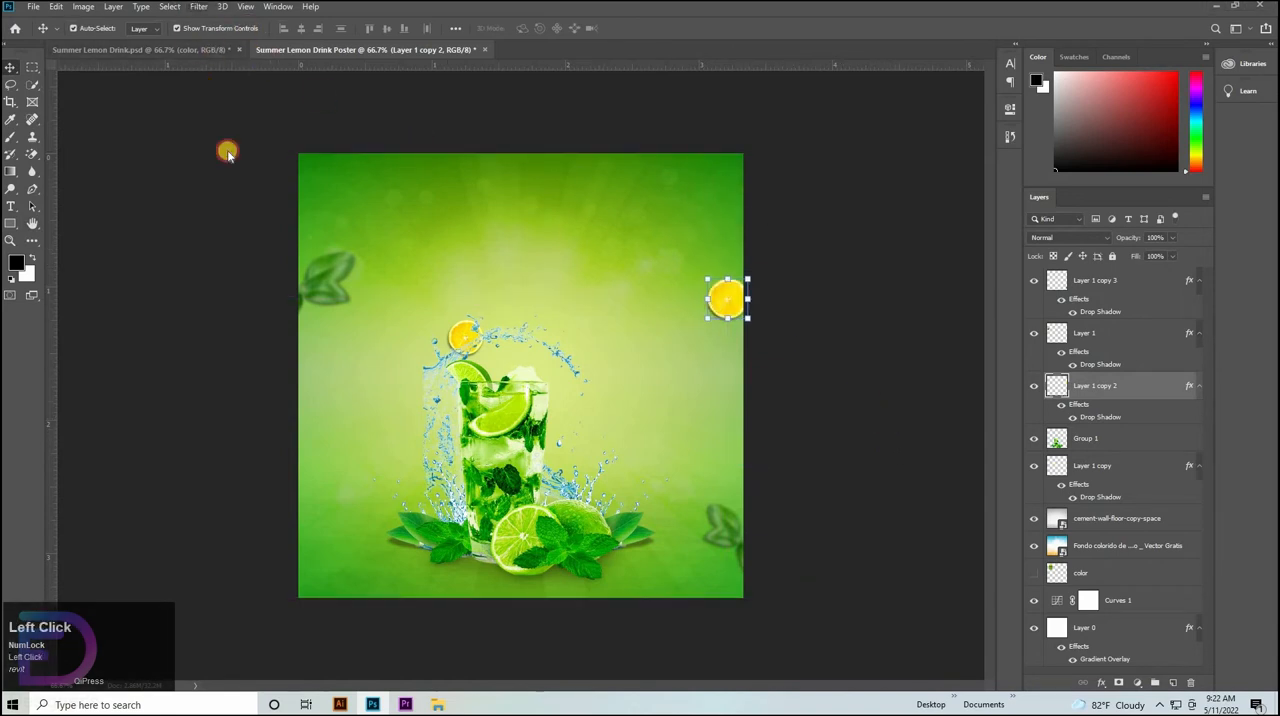
# Apply a Gaussian Blur with a 2-pixel radius to the lemon slice at the poster's right edge.
pyautogui.click(198, 6)
pyautogui.moveTo(300, 157)
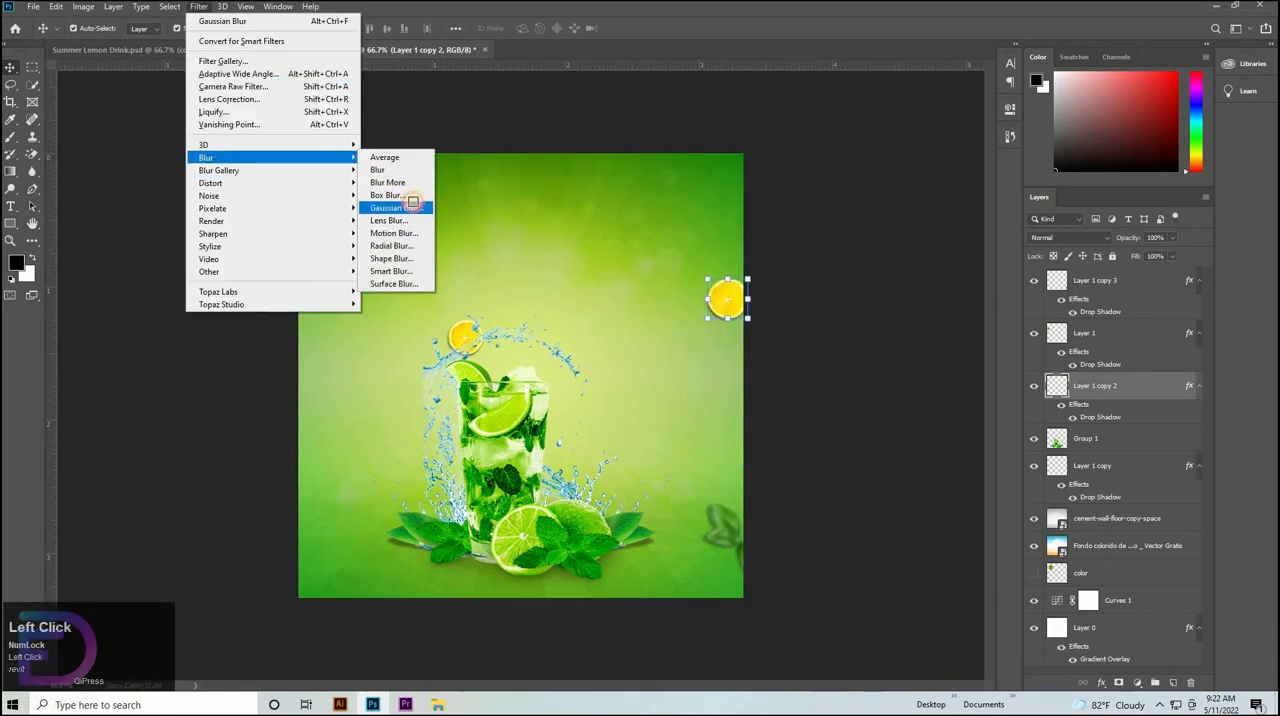
pyautogui.click(413, 202)
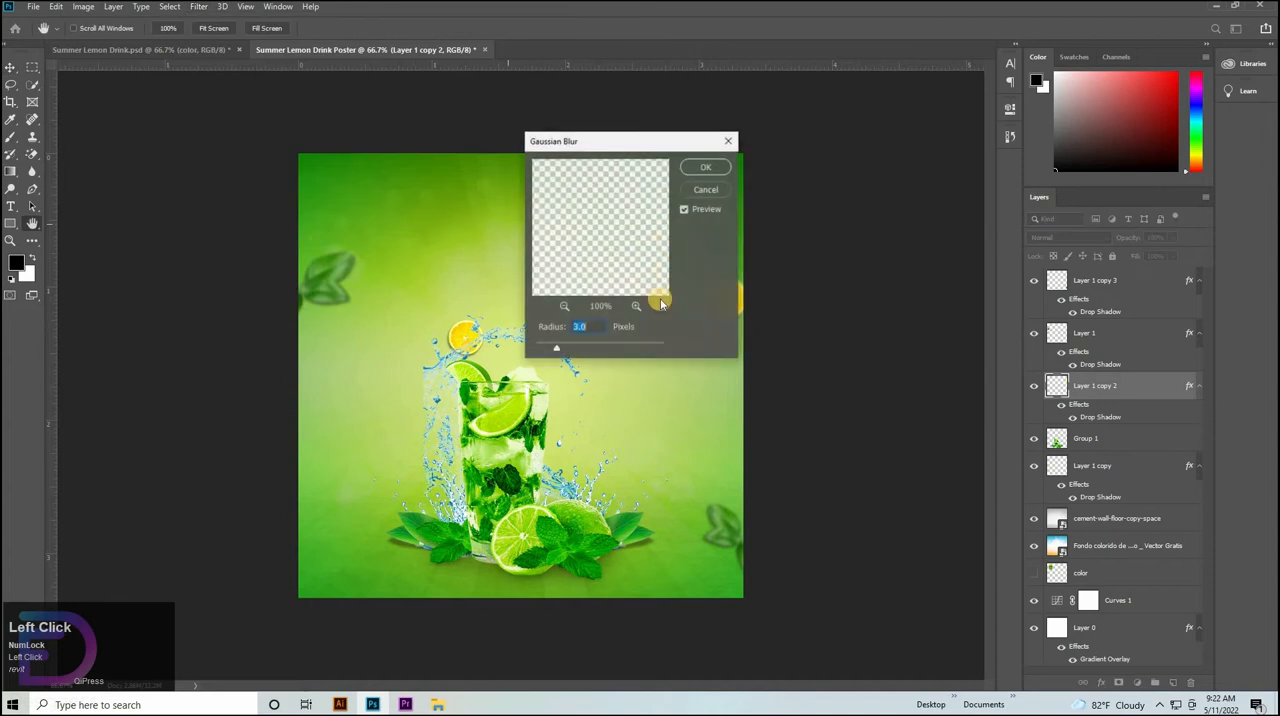
pyautogui.click(703, 164)
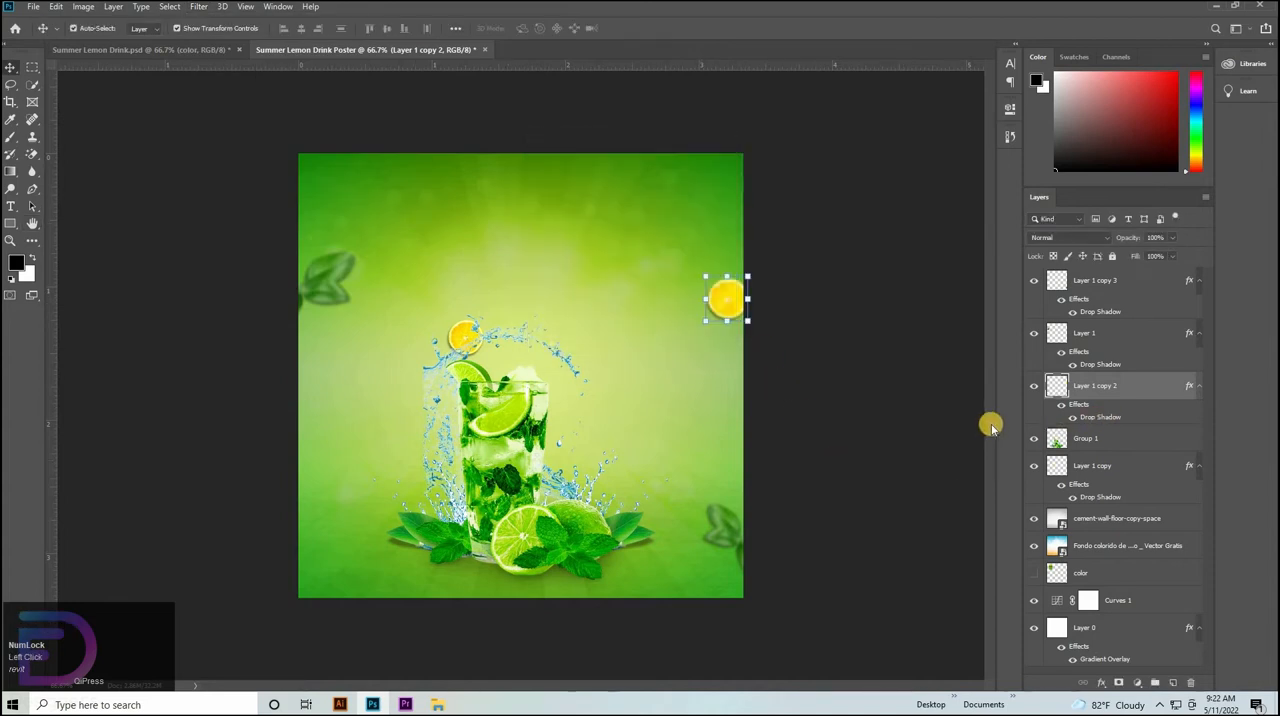
# Group the two leaf layers with the blurred lemon slice layer, and toggle the group's visibility to check its contents.
pyautogui.hotkey('alt', '.')
pyautogui.keyDown('shift'); pyautogui.click(1112, 390); pyautogui.keyUp('shift')
pyautogui.hotkey('ctrl', 'g')
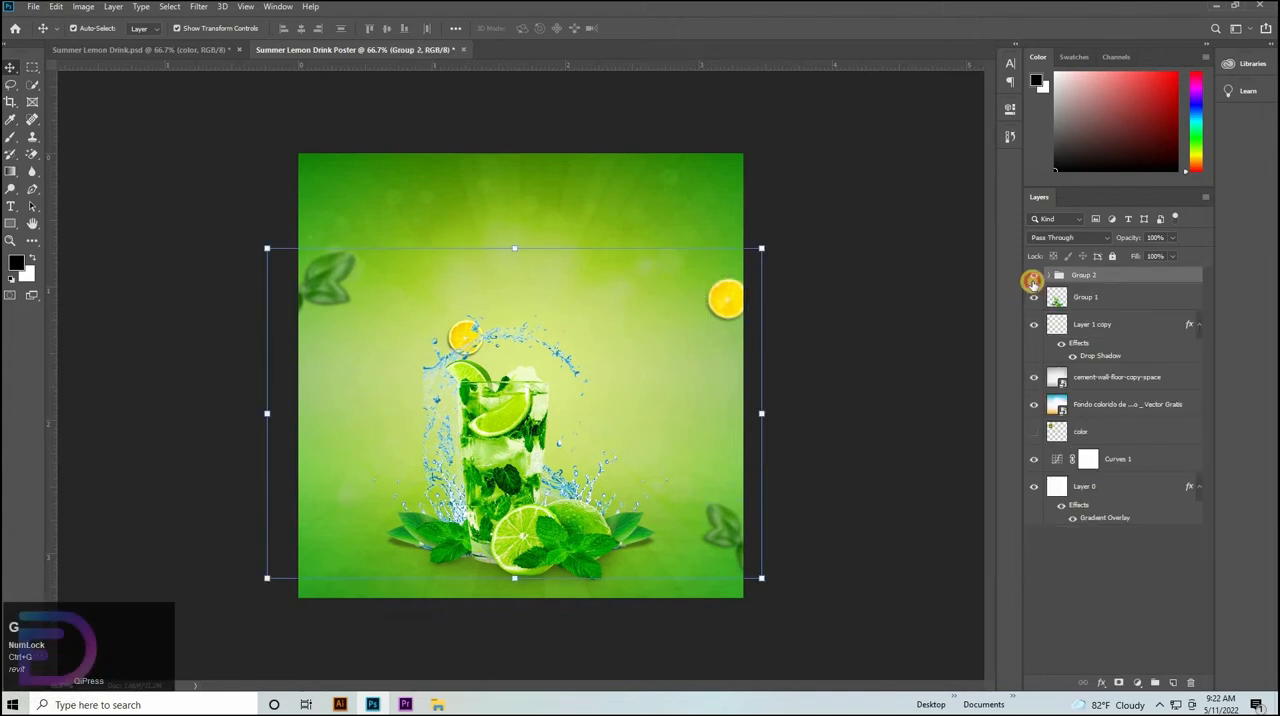
pyautogui.click(1033, 277)
pyautogui.click(1033, 277)
pyautogui.click(881, 452)
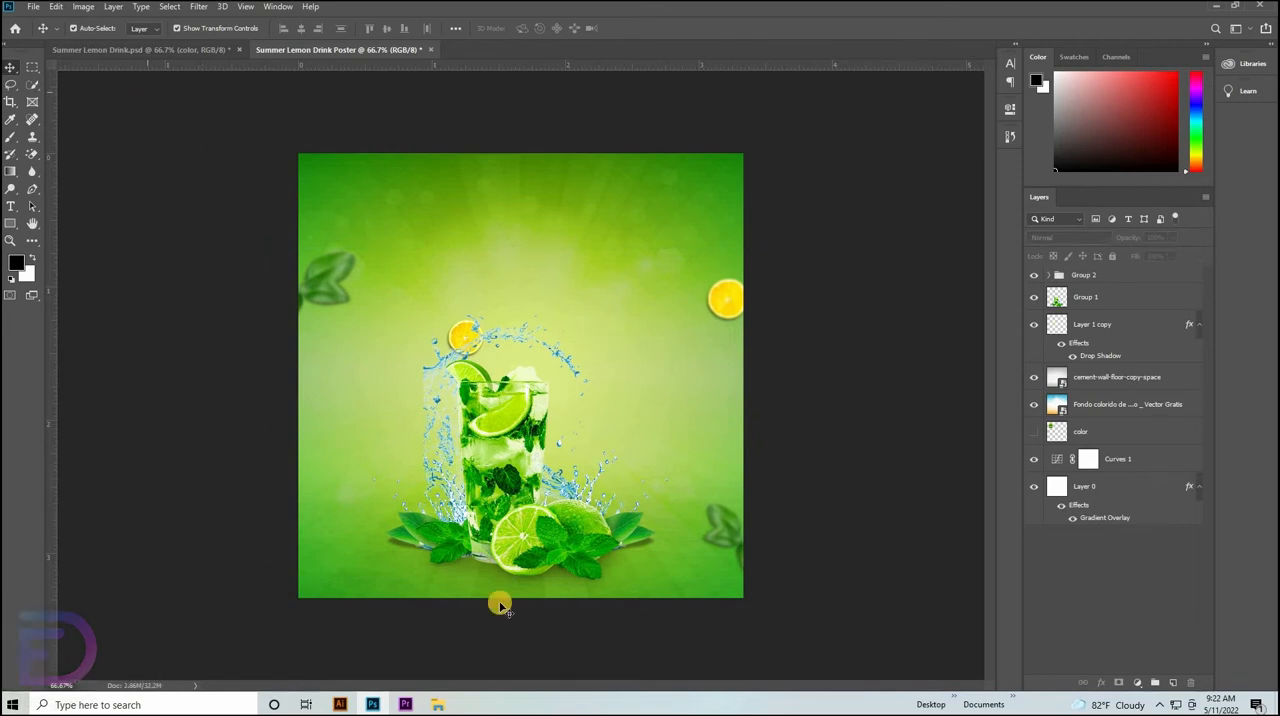
# Place the potted lemon tree image pngegg (1).png from the Video folder into the poster at its default size.
pyautogui.click(437, 704)
pyautogui.moveTo(652, 105); pyautogui.dragTo(490, 229)
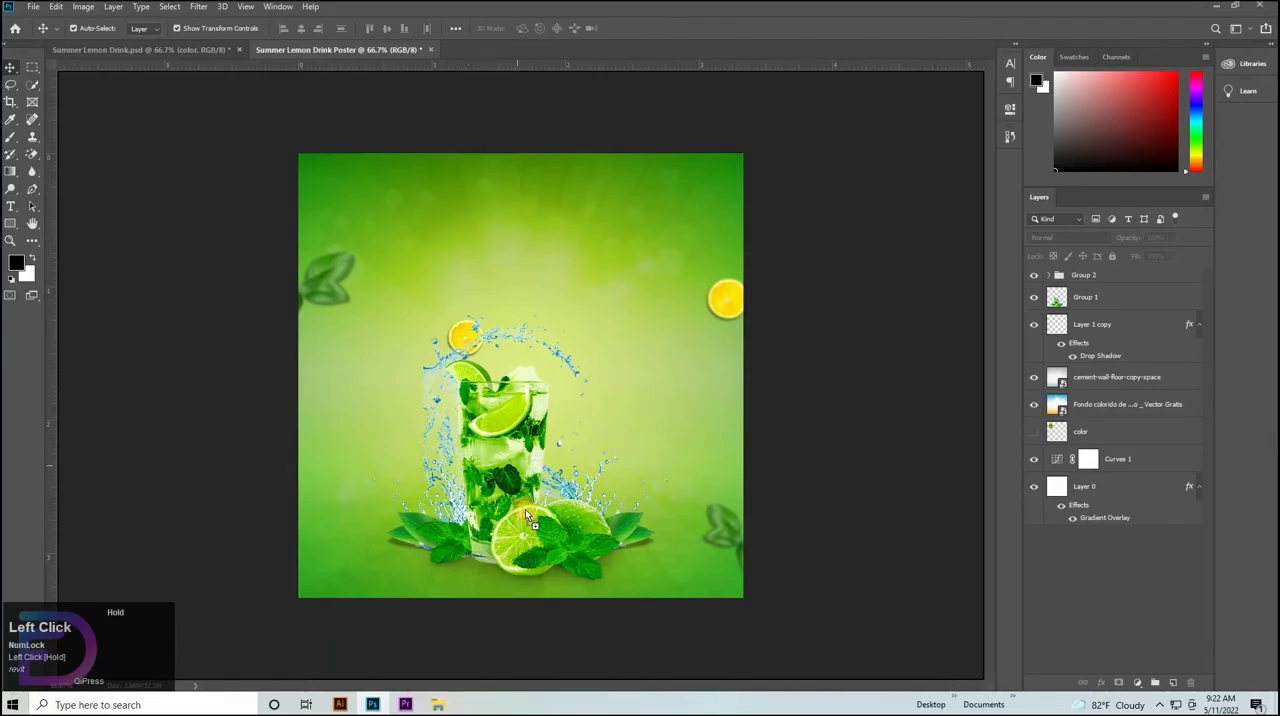
pyautogui.moveTo(530, 520); pyautogui.dragTo(560, 220)
pyautogui.click(507, 27)
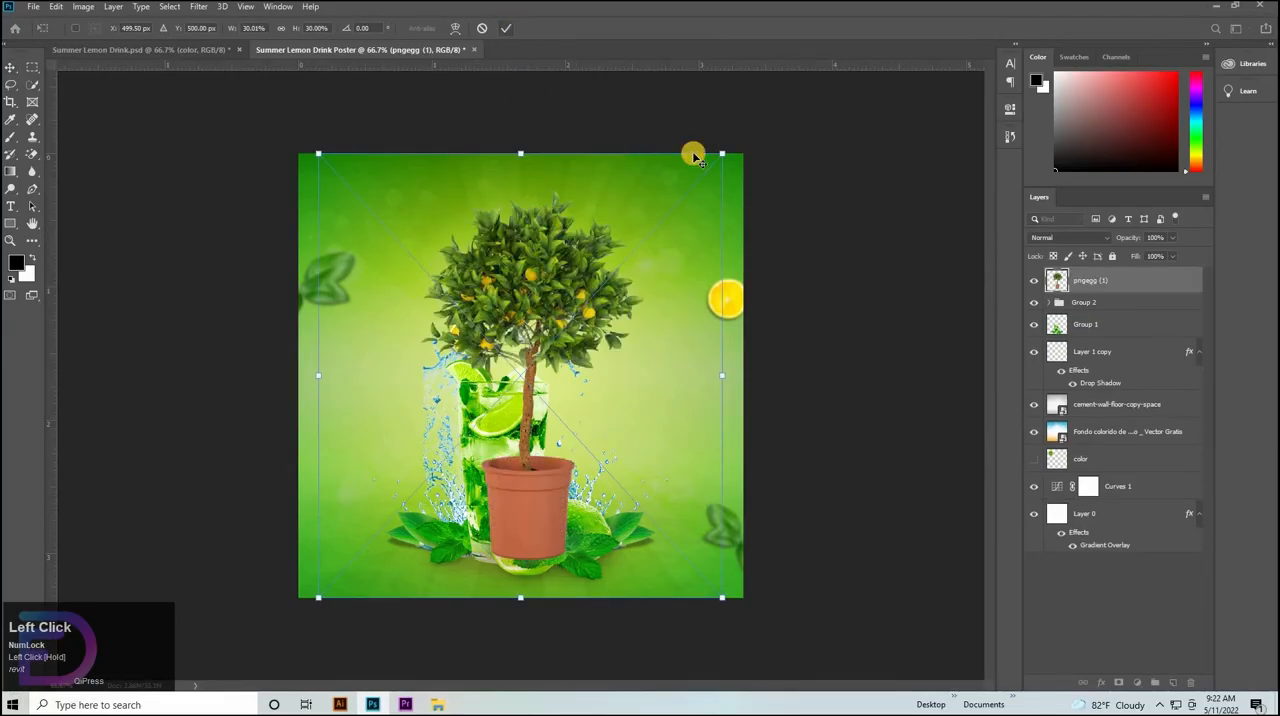
# Scale the lemon tree to about 25%, flip it upside down, and hang its foliage from the poster's upper-left corner.
pyautogui.moveTo(678, 189); pyautogui.dragTo(636, 287)
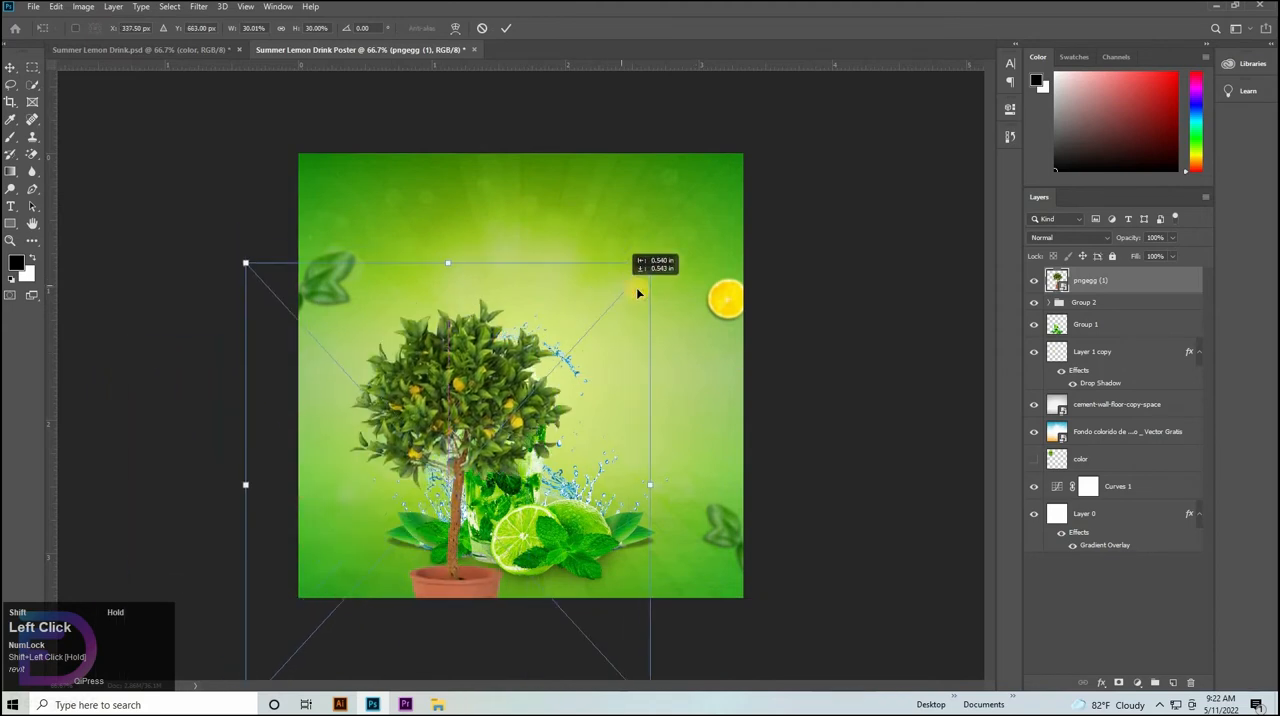
pyautogui.hotkey('ctrl', 'z')
pyautogui.moveTo(625, 429); pyautogui.dragTo(415, 180)
pyautogui.moveTo(393, 296); pyautogui.dragTo(368, 210)
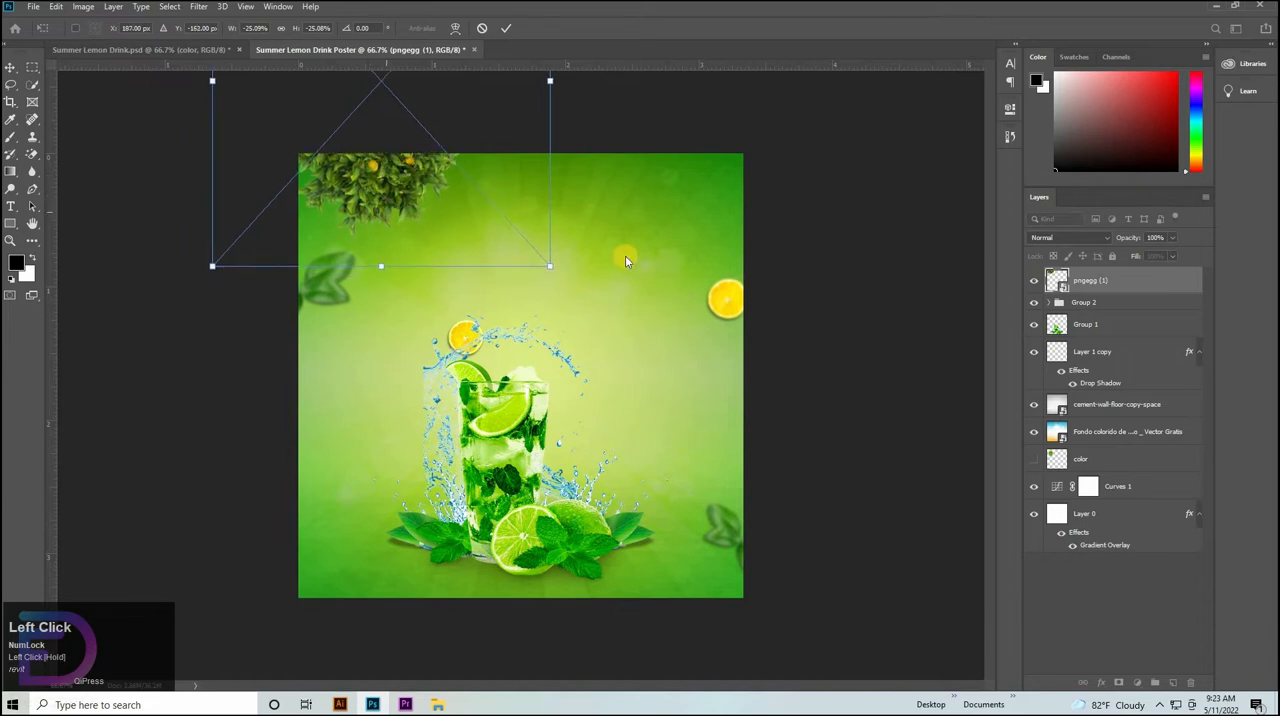
pyautogui.press('Down')
pyautogui.press('Down')
pyautogui.press('Down')
pyautogui.press('Down')
pyautogui.press('Down')
pyautogui.press('Down')
pyautogui.press('Down')
pyautogui.press('Down')
pyautogui.press('Down')
pyautogui.press('Down')
pyautogui.press('Down')
pyautogui.press('Down')
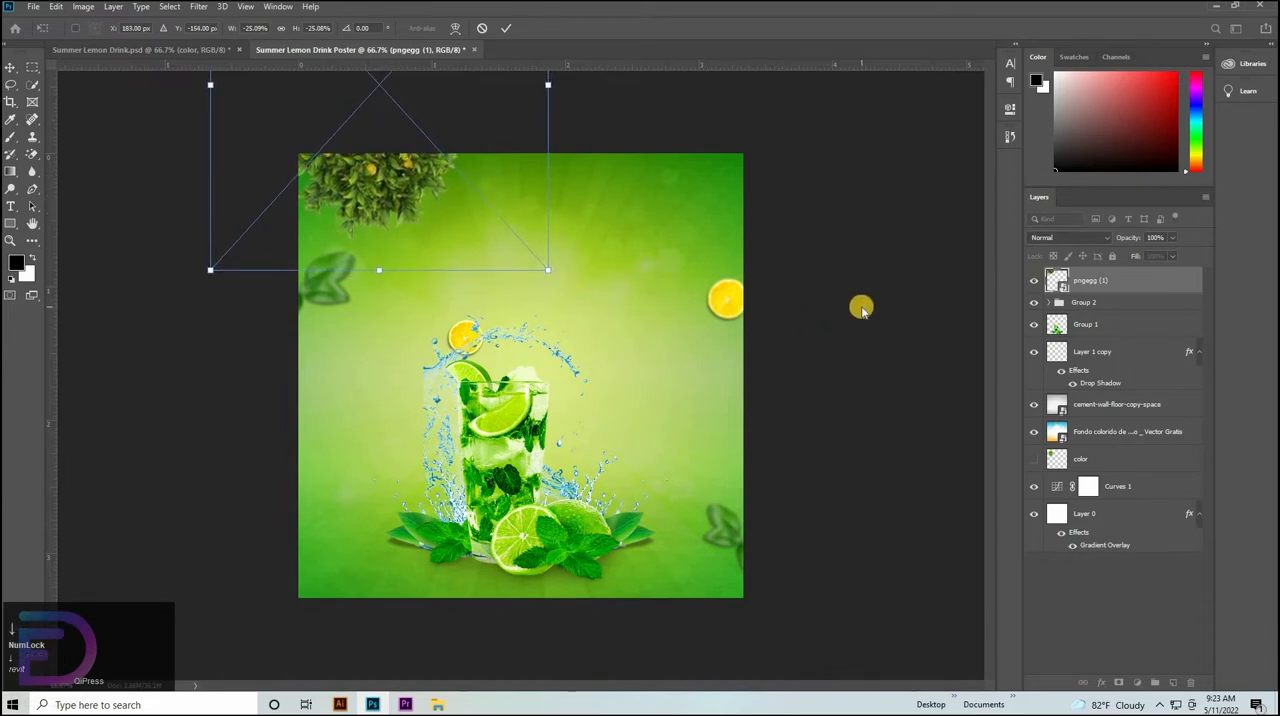
pyautogui.click(504, 27)
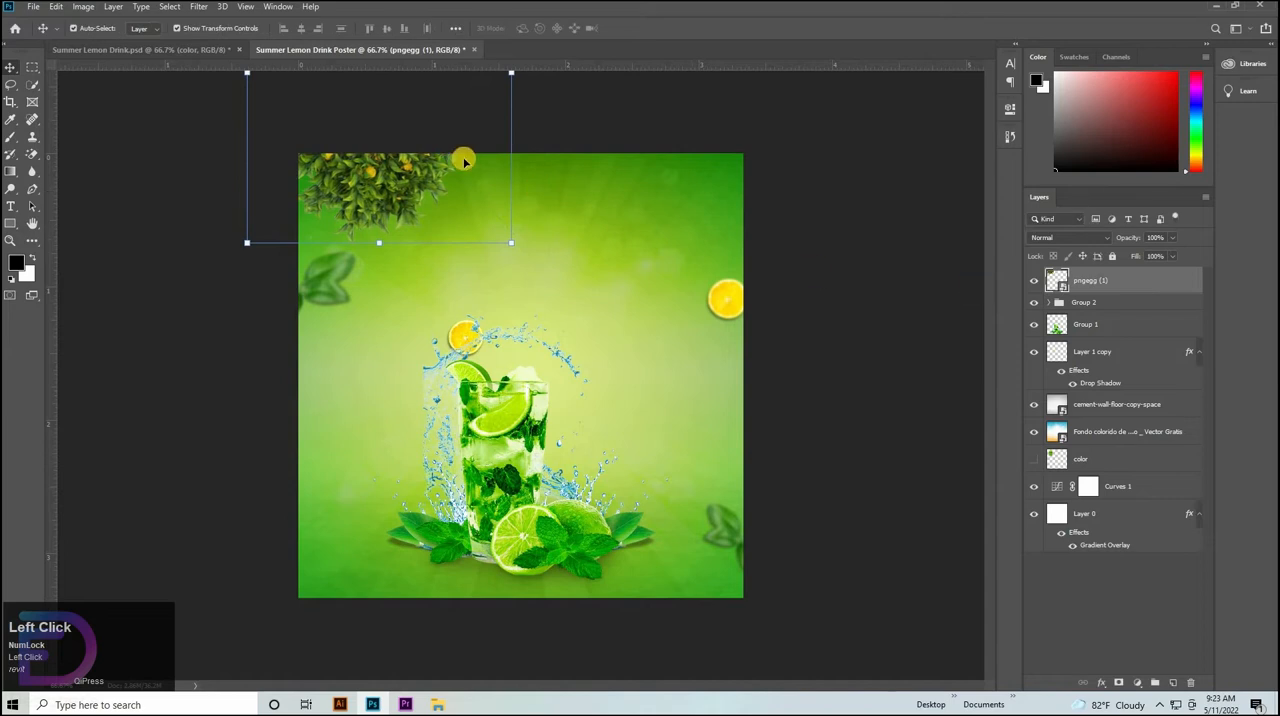
# Duplicate the hanging foliage twice, spacing the copies along the poster's top edge and stacking them beneath the original tree layer.
pyautogui.moveTo(379, 178); pyautogui.dragTo(502, 161)
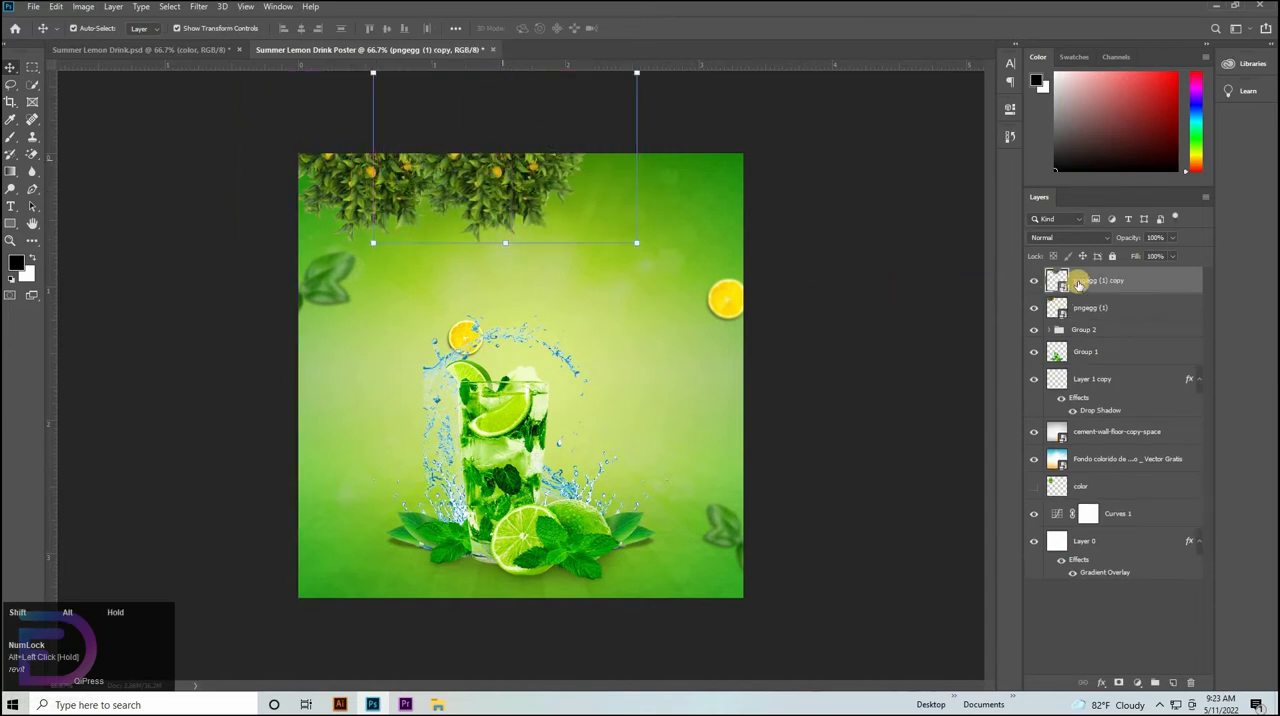
pyautogui.moveTo(1094, 279); pyautogui.dragTo(1099, 322)
pyautogui.hotkey('ctrl', 't')
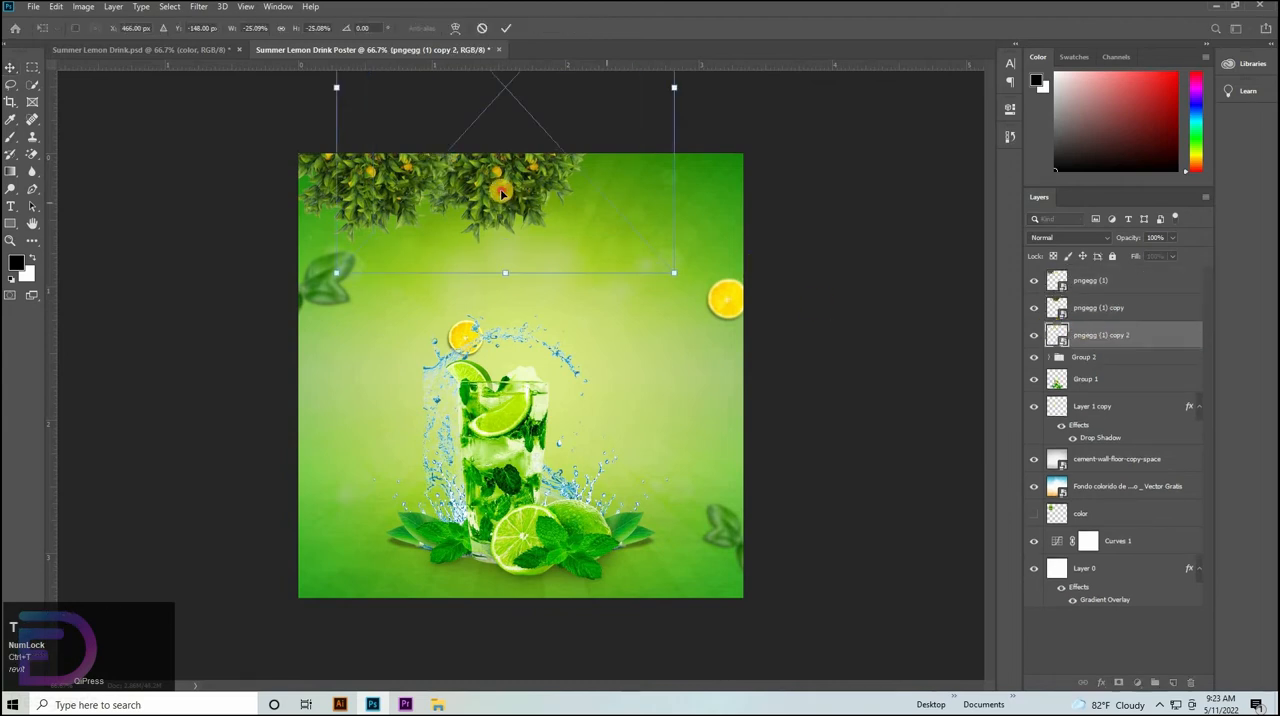
pyautogui.moveTo(540, 202); pyautogui.dragTo(633, 195)
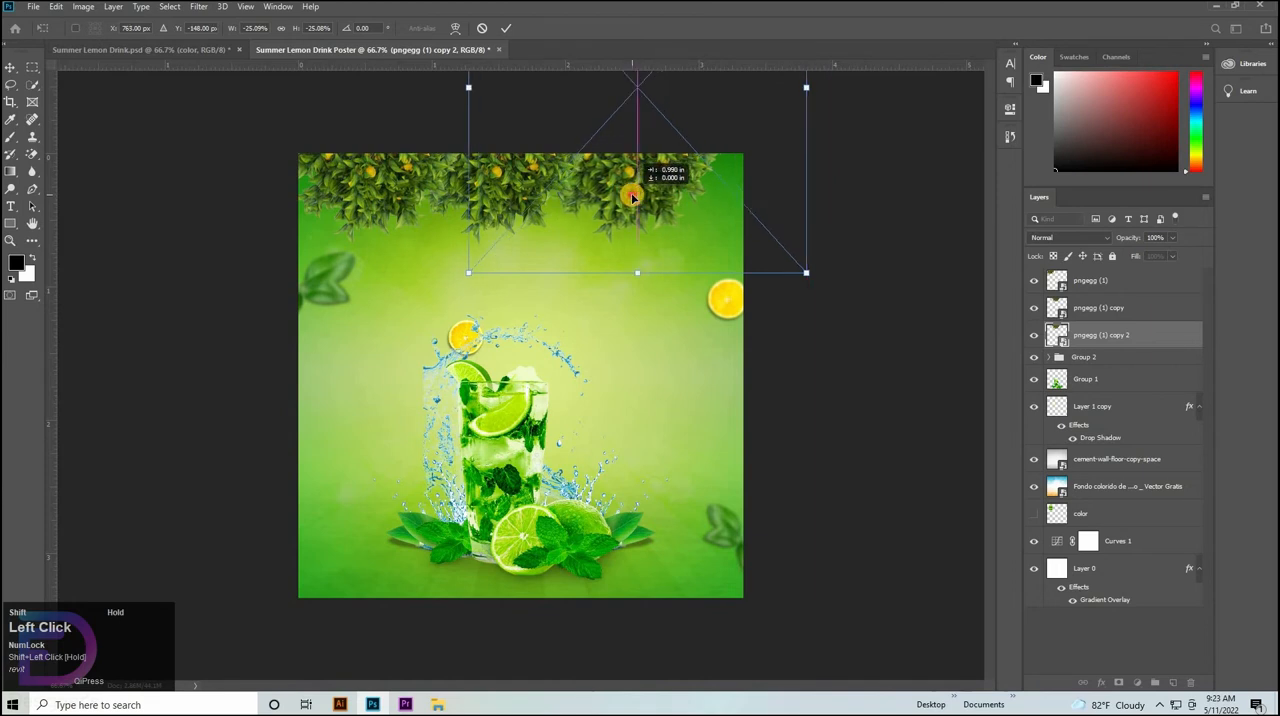
# Nudge the middle foliage copy sideways to even the spacing, and add a fourth copy at the poster's upper-right corner.
pyautogui.click(1099, 309)
pyautogui.press('Left')
pyautogui.press('Left')
pyautogui.press('Left')
pyautogui.press('Left')
pyautogui.press('Left')
pyautogui.press('Left')
pyautogui.press('Left')
pyautogui.press('Left')
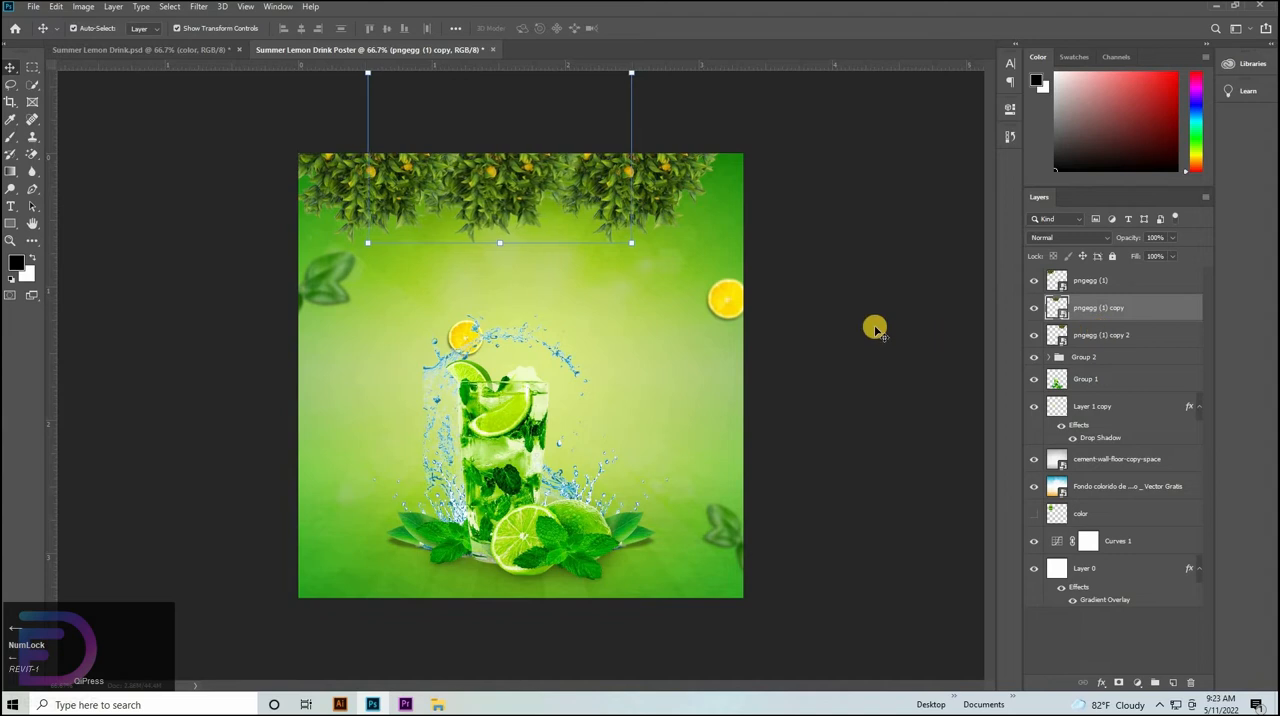
pyautogui.press('Right')
pyautogui.press('Right')
pyautogui.press('Right')
pyautogui.press('Right')
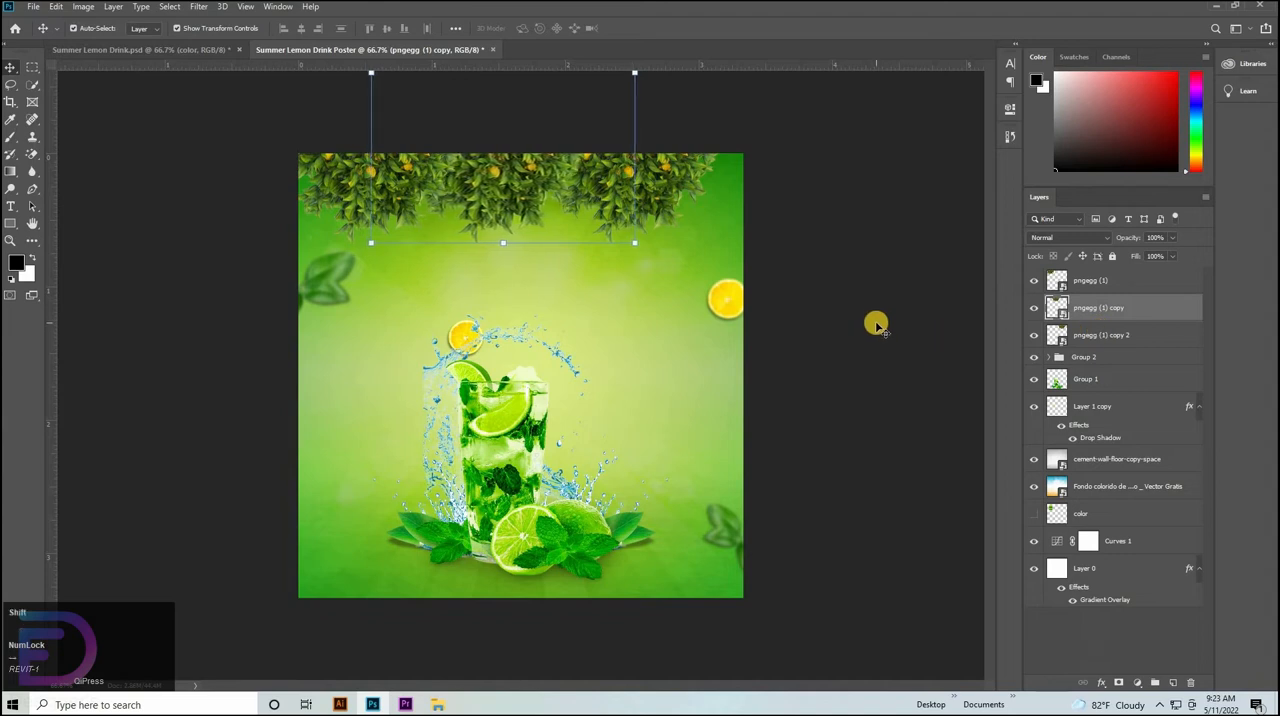
pyautogui.hotkey('shift', 'Right')
pyautogui.hotkey('shift', 'Right')
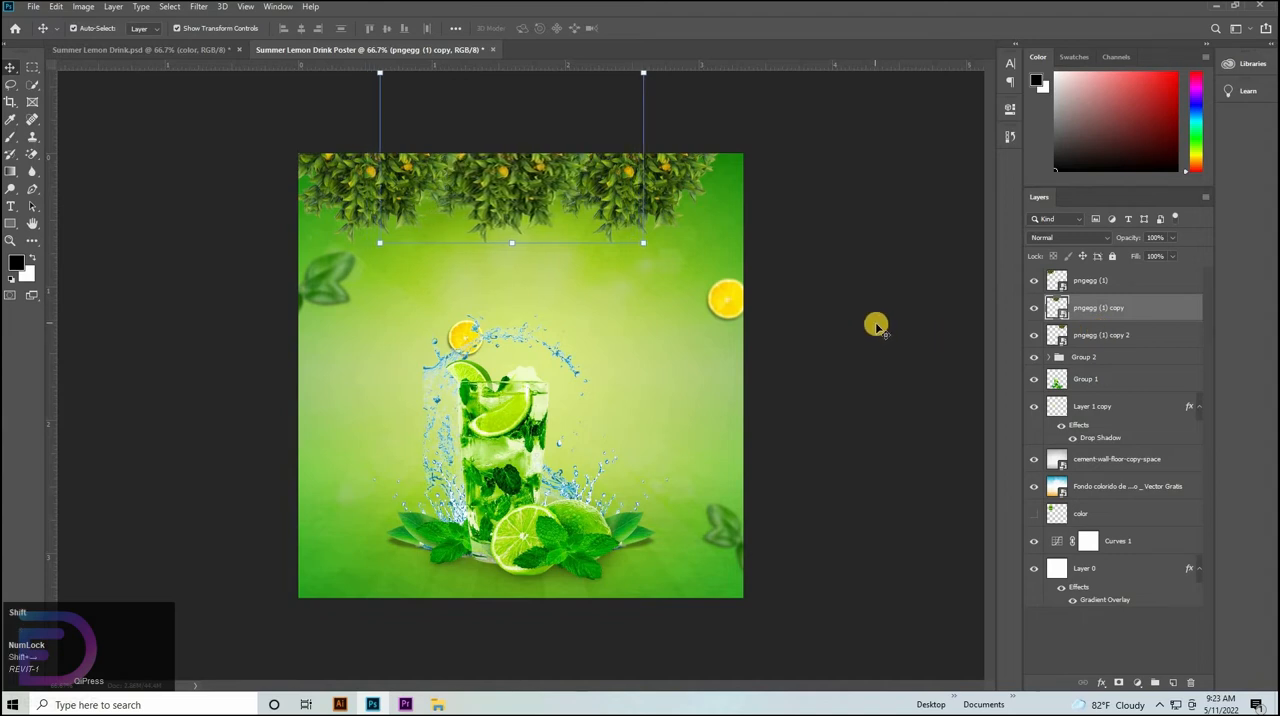
pyautogui.hotkey('shift', 'Left')
pyautogui.click(1101, 288)
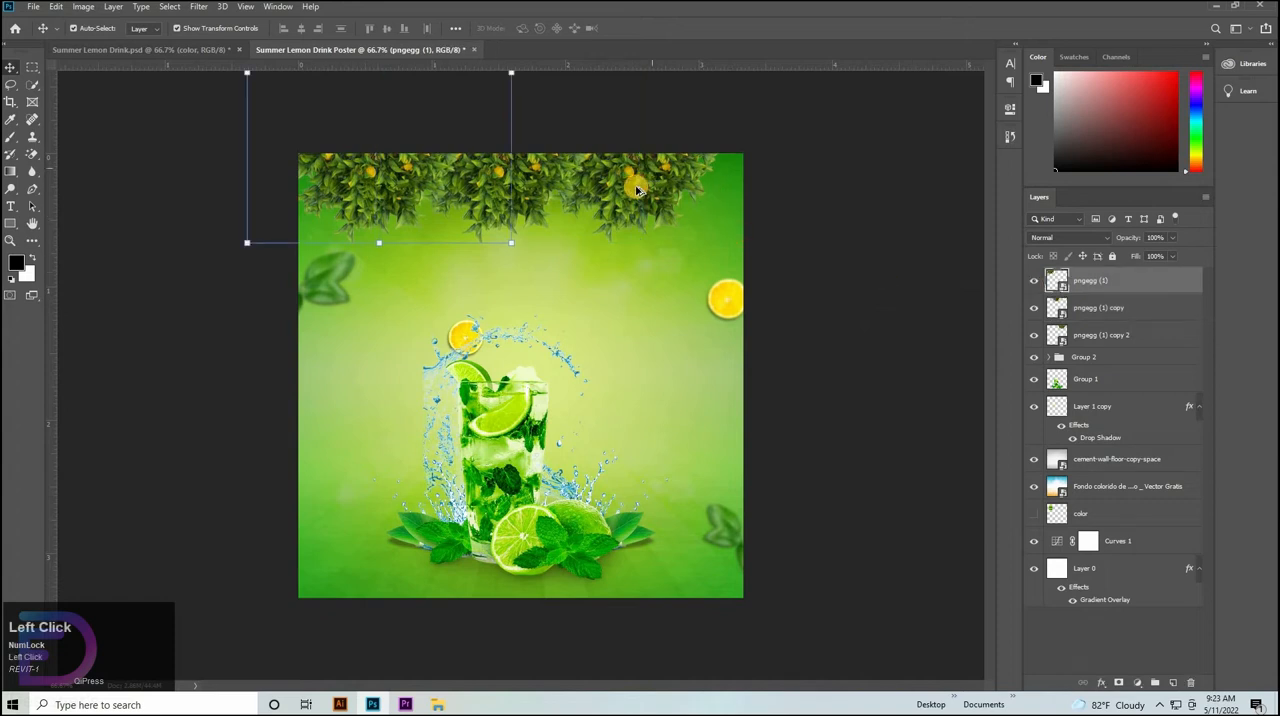
pyautogui.moveTo(627, 184); pyautogui.dragTo(765, 204)
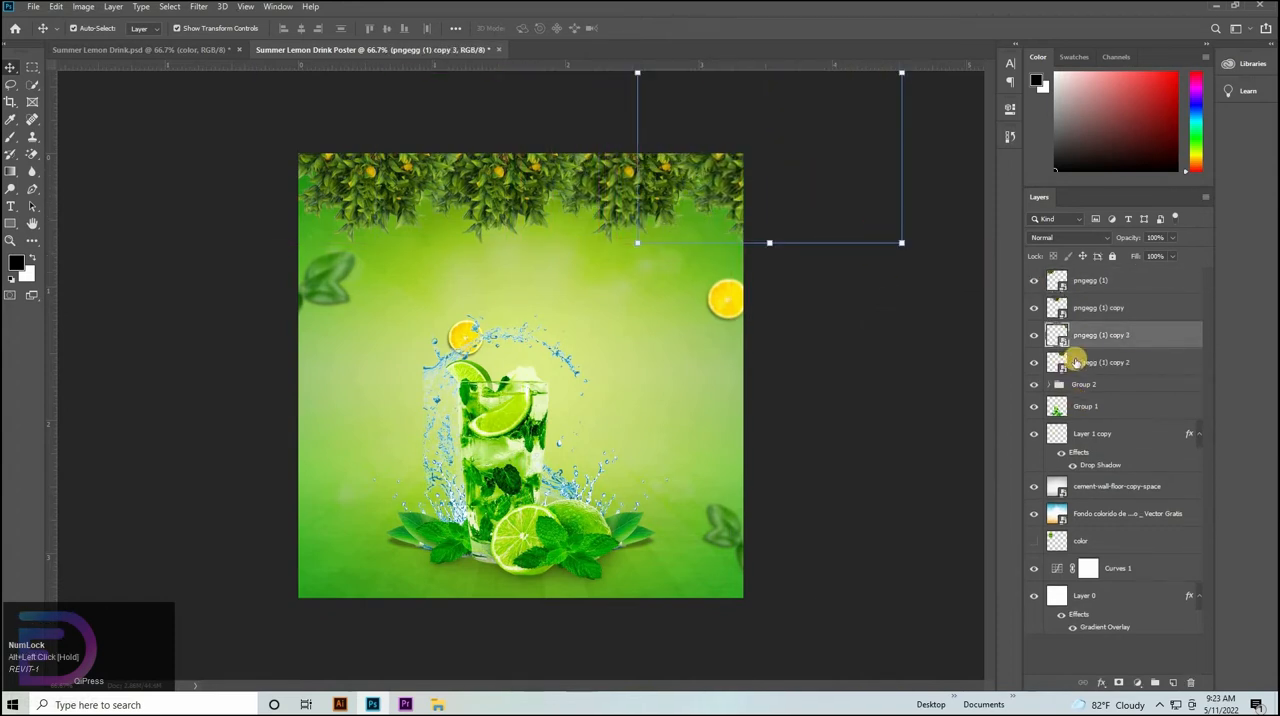
# Scale the four tree layers together to about 86.74% and position them so the foliage spans the poster's top edge.
pyautogui.keyDown('shift'); pyautogui.click(1092, 291); pyautogui.keyUp('shift')
pyautogui.hotkey('ctrl', 't')
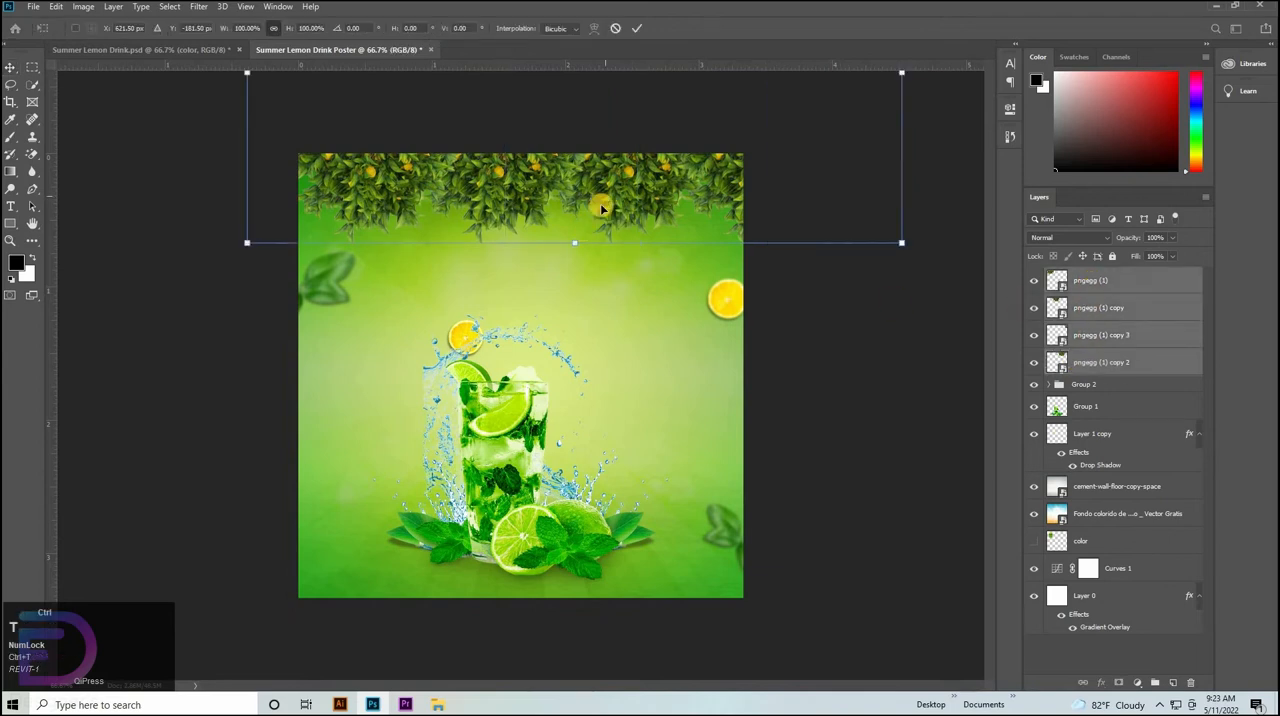
pyautogui.moveTo(599, 197); pyautogui.dragTo(580, 215)
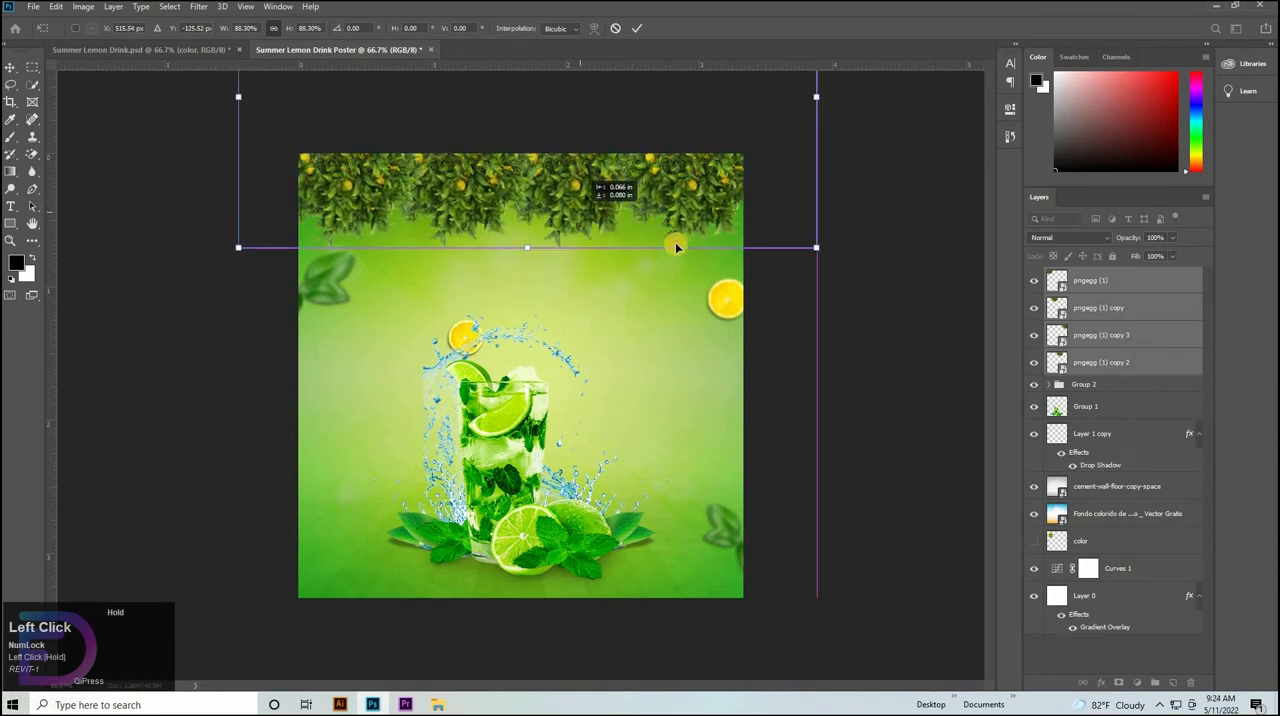
pyautogui.moveTo(676, 247); pyautogui.dragTo(676, 247)
pyautogui.hotkey('shift', 'Up')
pyautogui.hotkey('shift', 'Up')
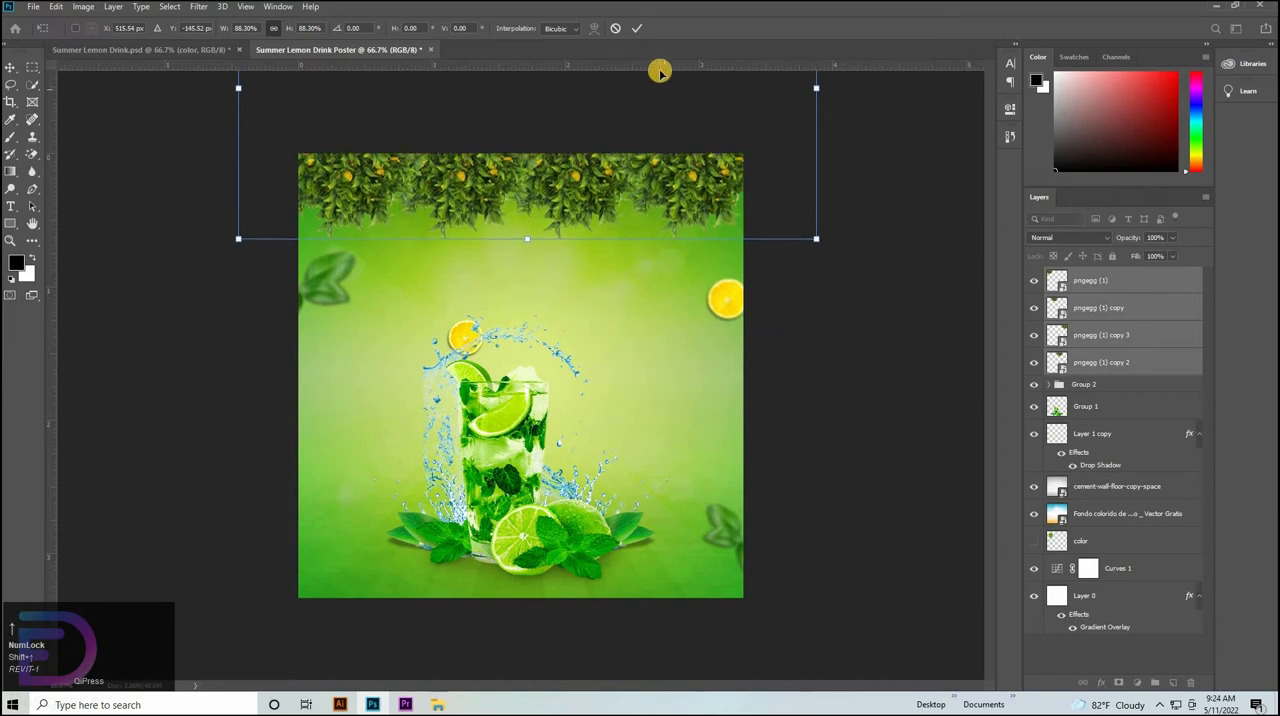
pyautogui.hotkey('shift', 'Down')
pyautogui.moveTo(523, 236); pyautogui.dragTo(526, 240)
pyautogui.press('Up')
pyautogui.press('Up')
pyautogui.press('Up')
pyautogui.press('Up')
pyautogui.press('Up')
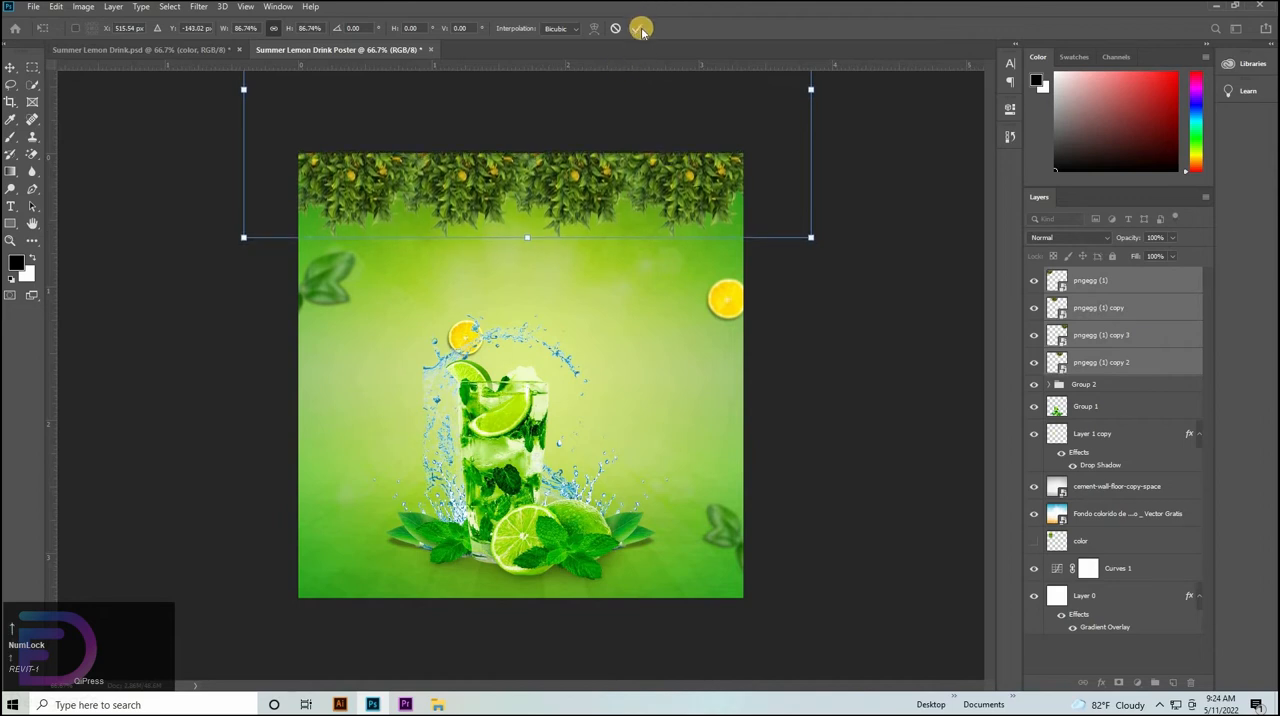
pyautogui.press('Up')
pyautogui.press('Up')
pyautogui.press('Up')
pyautogui.click(640, 30)
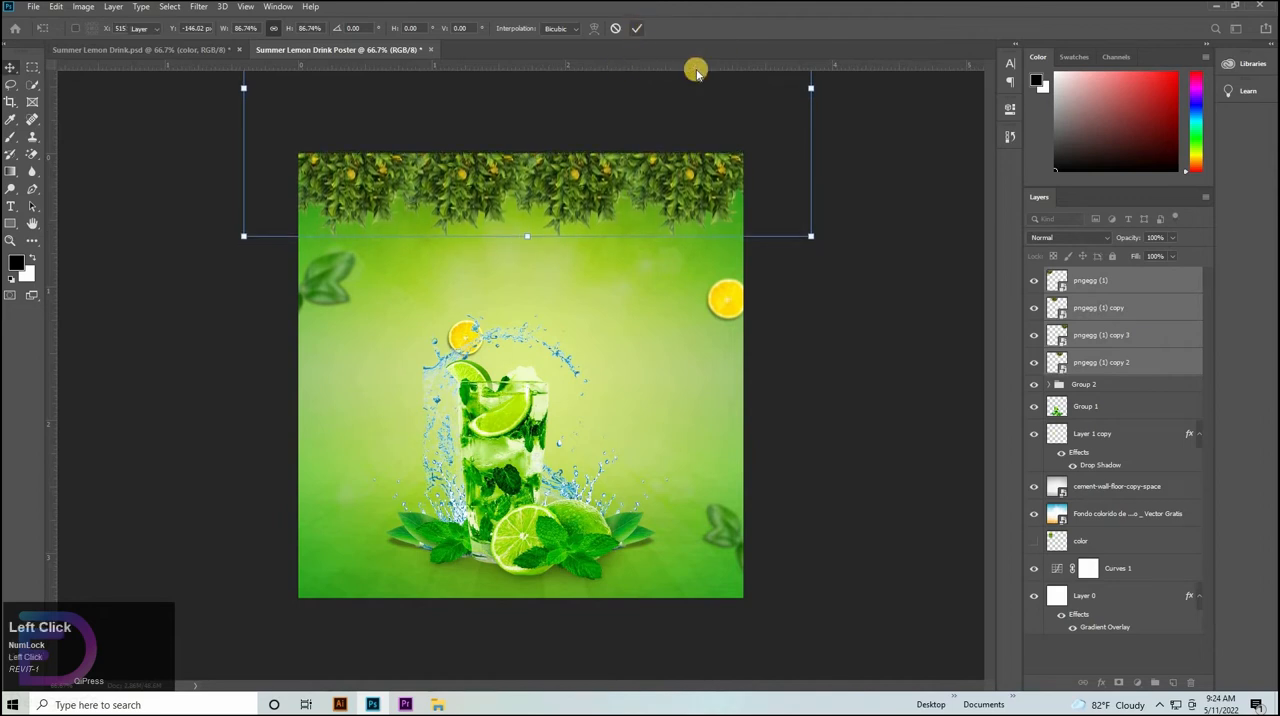
# Merge the four tree layers into one and fine-tune the foliage strip's height against the poster's top edge.
pyautogui.rightClick(1140, 307)
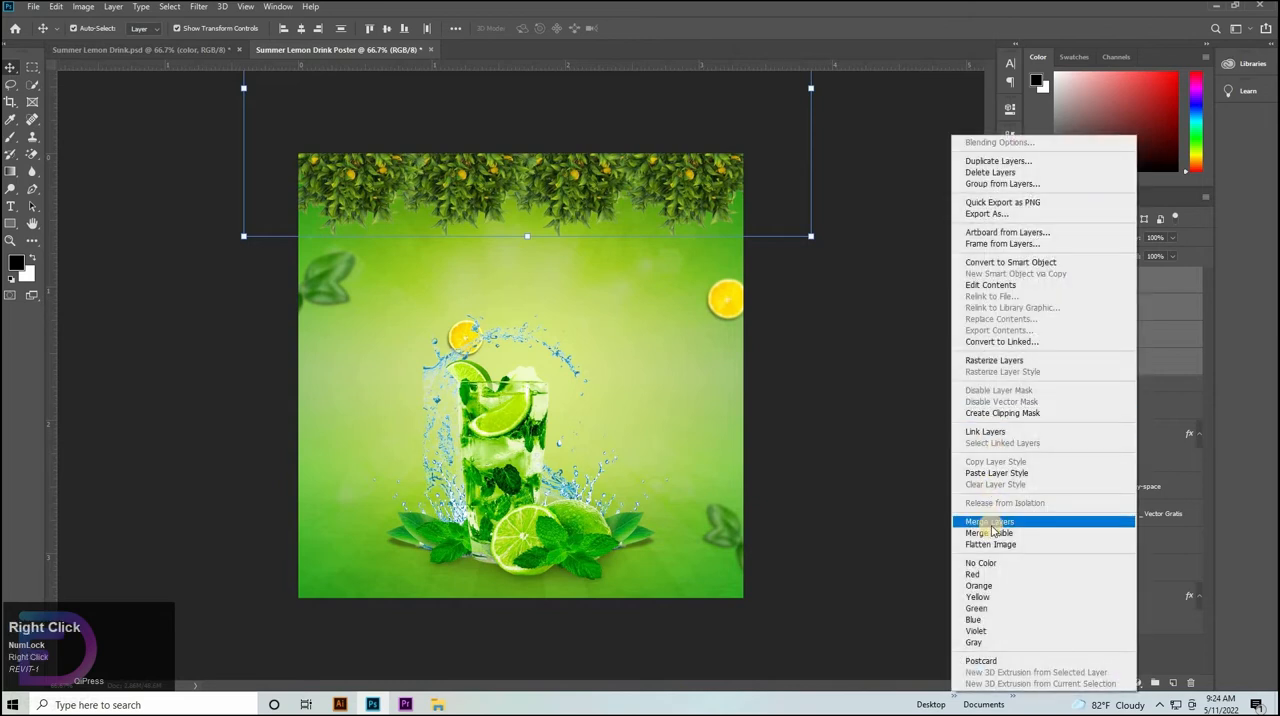
pyautogui.click(995, 520)
pyautogui.hotkey('ctrl', 't')
pyautogui.press('Down')
pyautogui.press('Down')
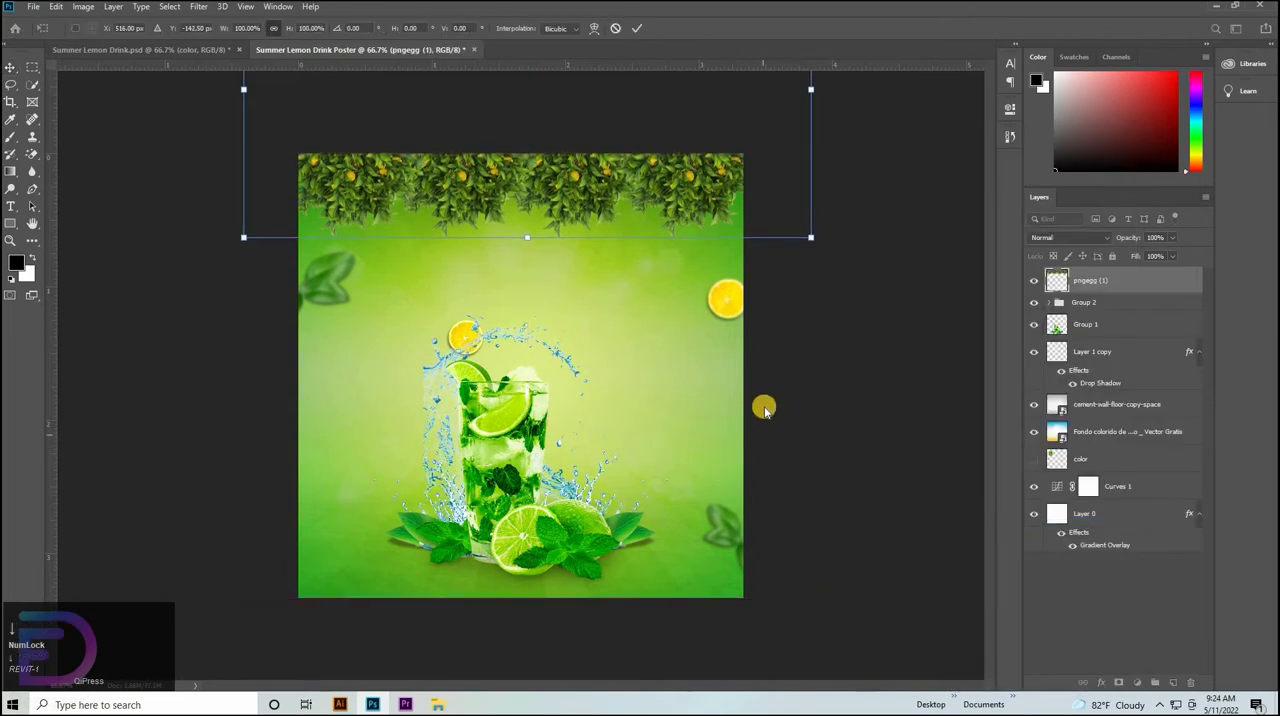
pyautogui.press('Up')
pyautogui.press('Up')
pyautogui.press('Up')
pyautogui.press('Up')
pyautogui.press('Up')
pyautogui.press('Up')
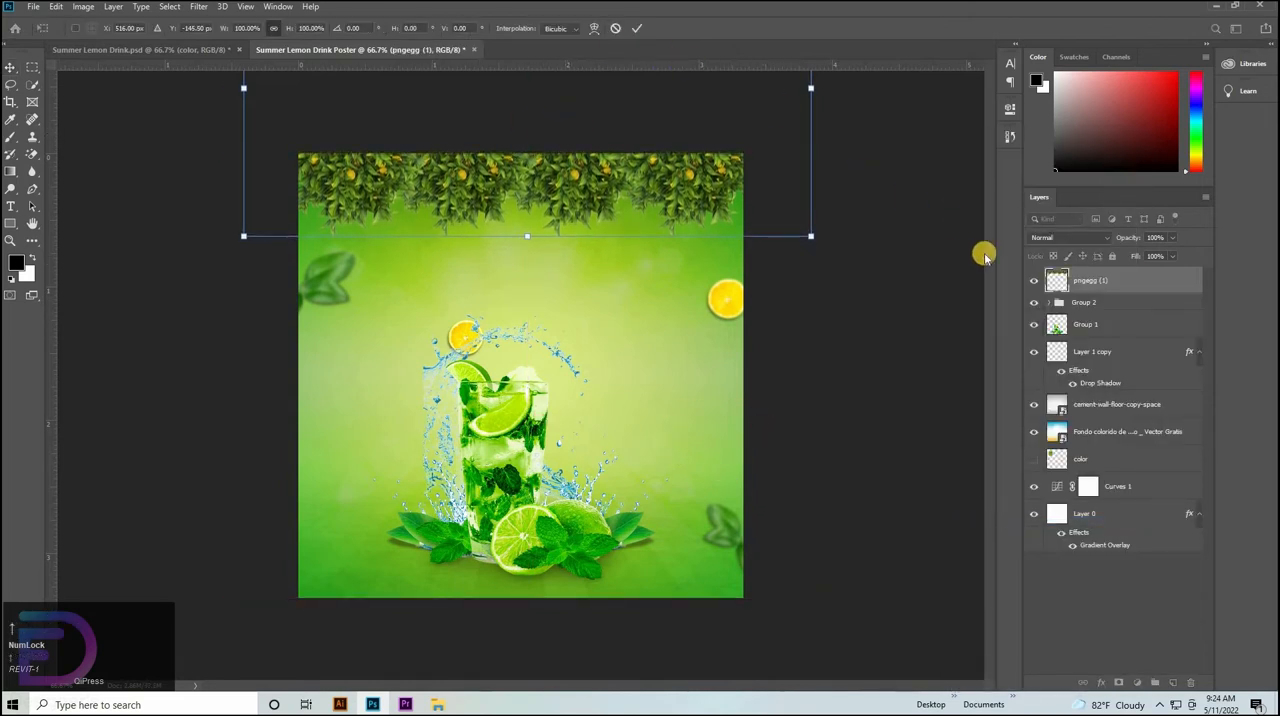
pyautogui.click(1100, 285)
pyautogui.click(211, 9)
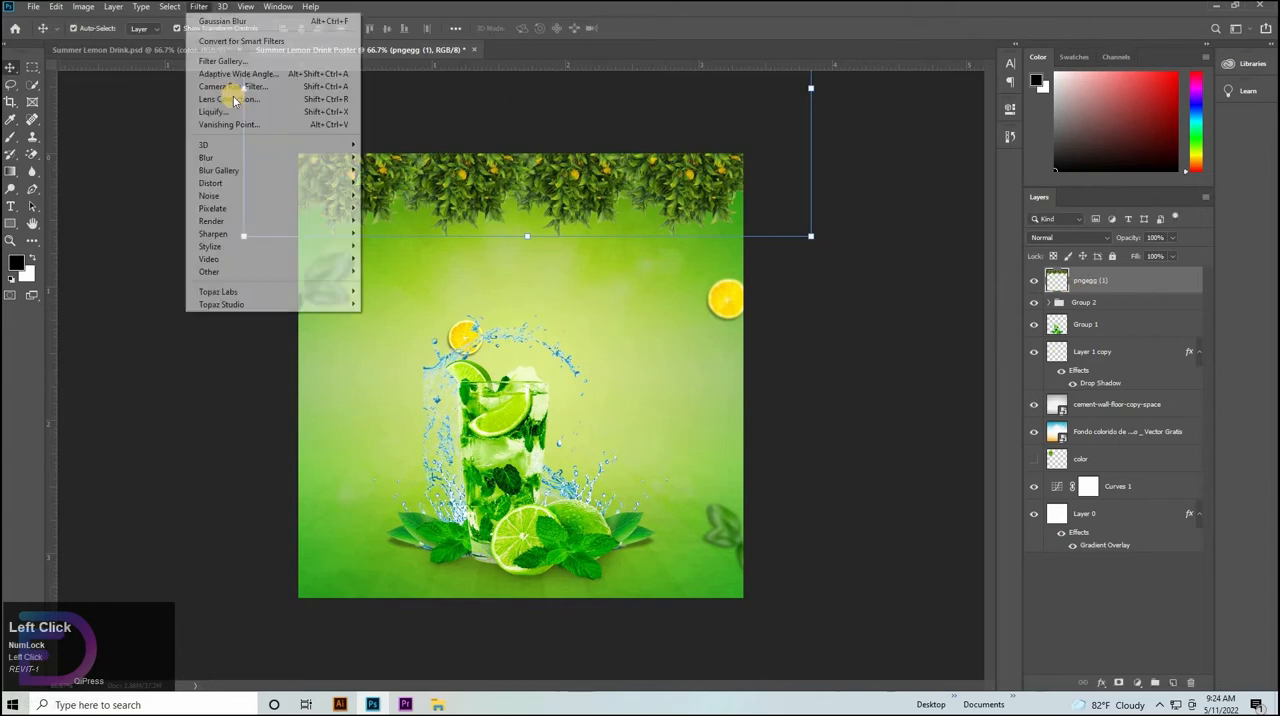
pyautogui.click(225, 87)
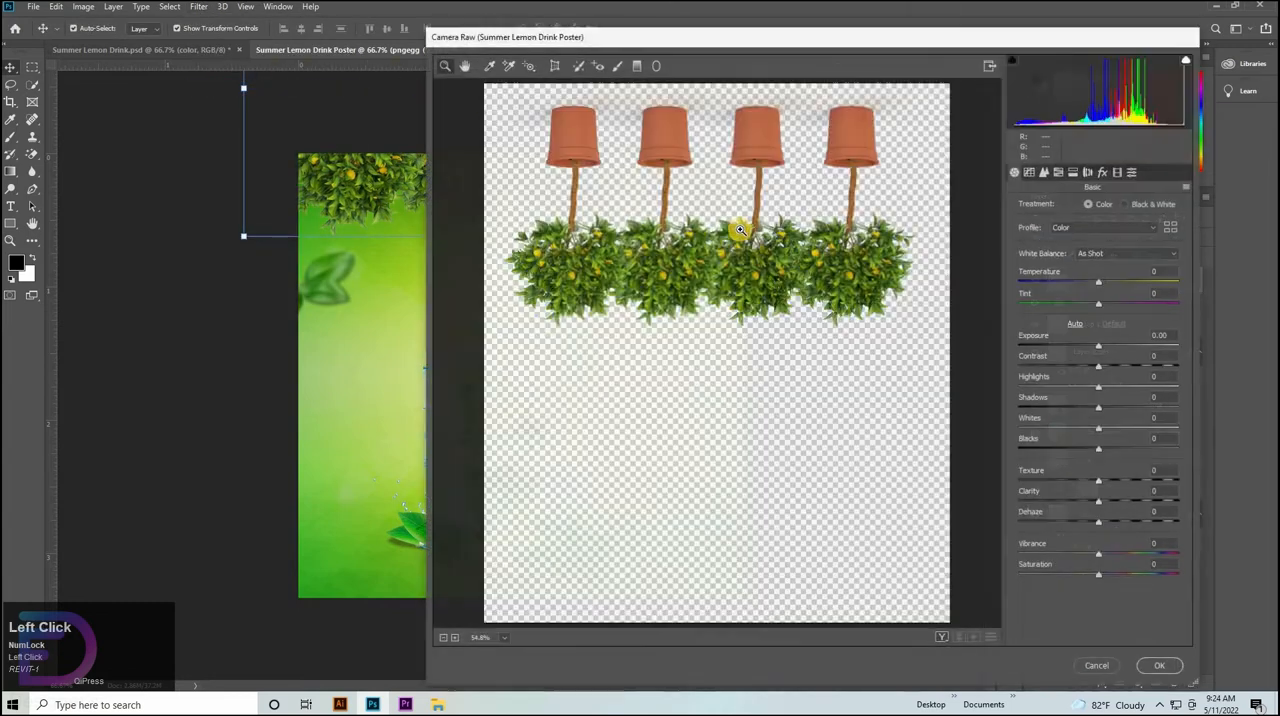
pyautogui.click(1104, 665)
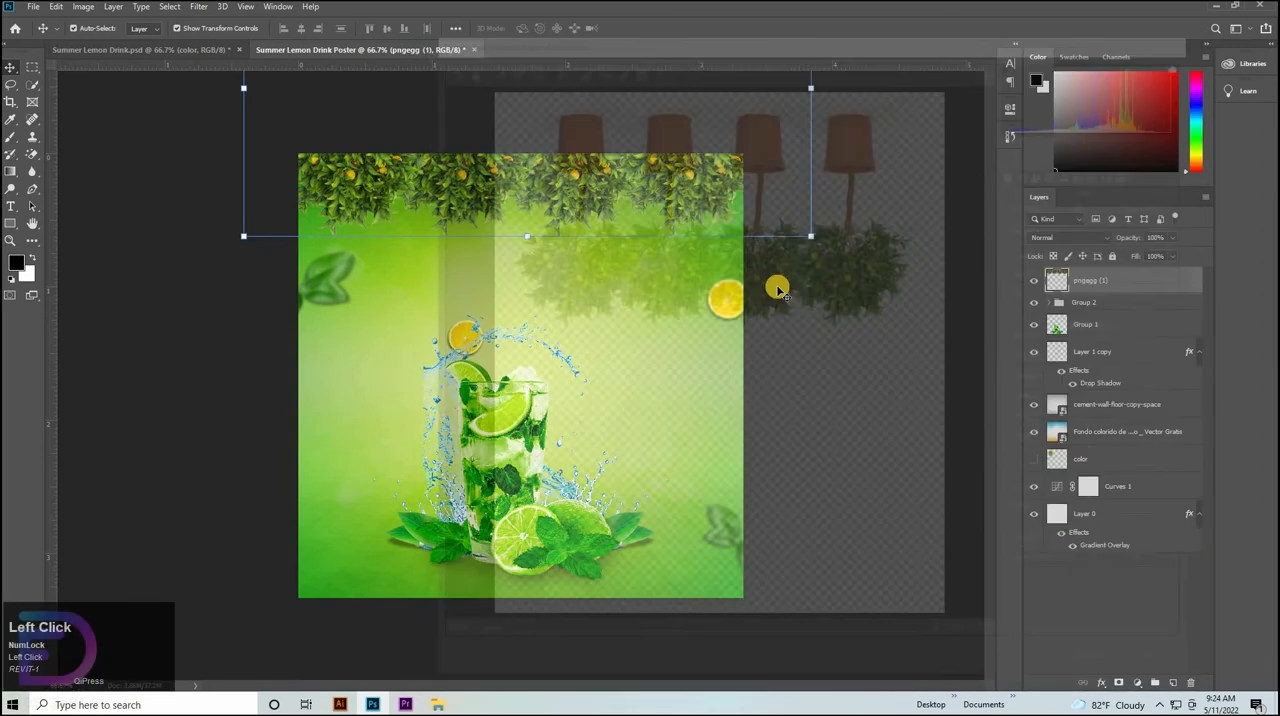
# Move the merged tree strip down into the canvas and erase the pots and trunks with the Eraser tool.
pyautogui.moveTo(484, 177); pyautogui.dragTo(478, 392)
pyautogui.press('e')
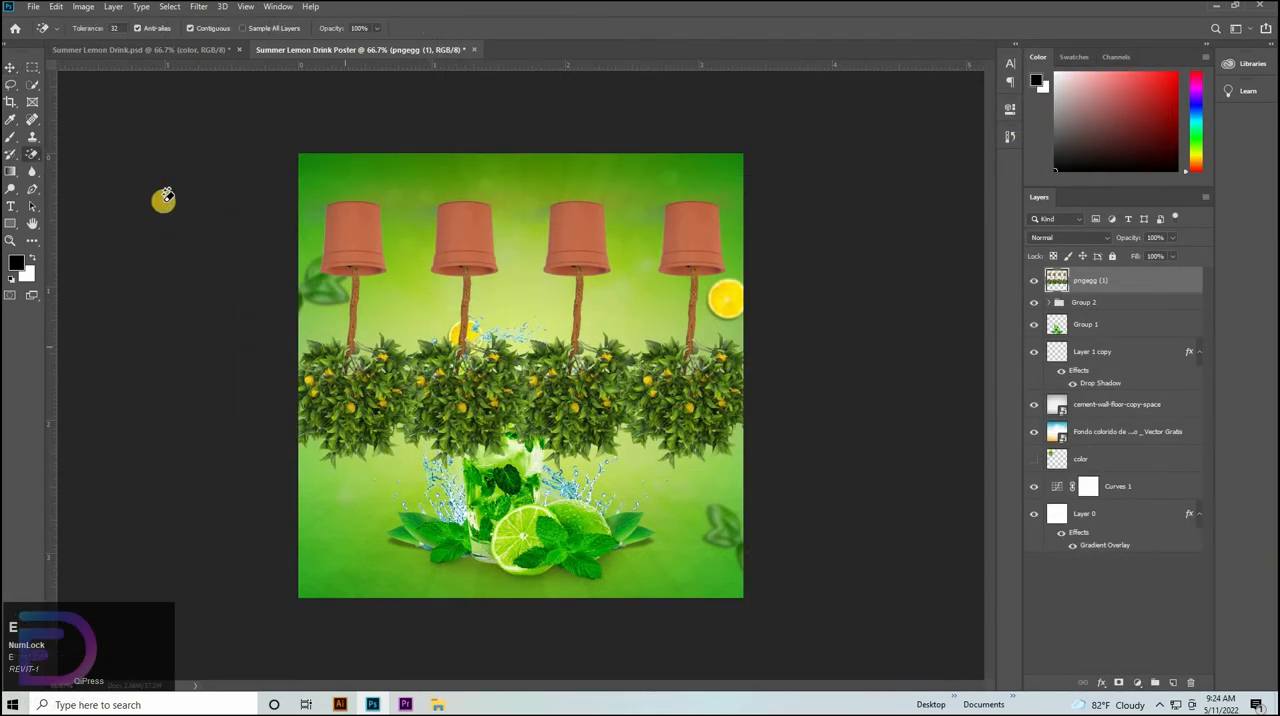
pyautogui.rightClick(33, 155)
pyautogui.click(65, 153)
pyautogui.moveTo(324, 239)
pyautogui.mouseDown()
pyautogui.moveTo(748, 238)
pyautogui.moveTo(431, 240)
pyautogui.mouseUp()
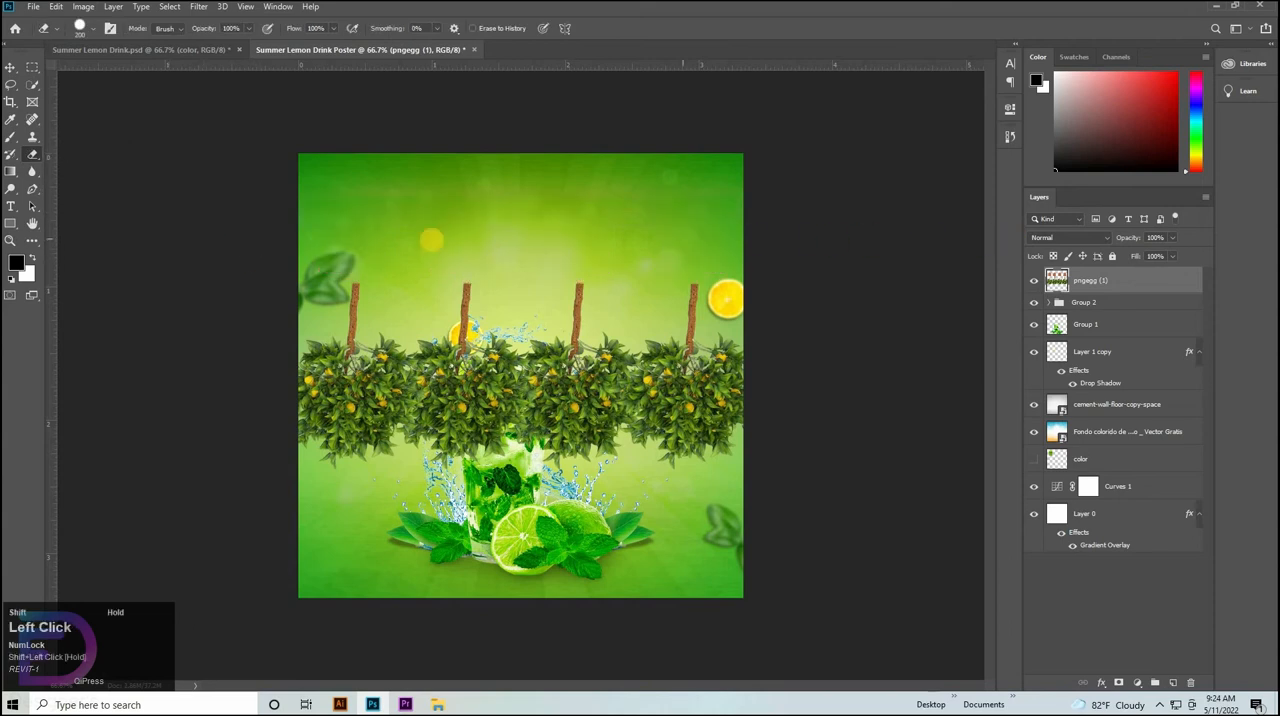
pyautogui.moveTo(322, 289)
pyautogui.mouseDown()
pyautogui.moveTo(877, 297)
pyautogui.moveTo(375, 298)
pyautogui.mouseUp()
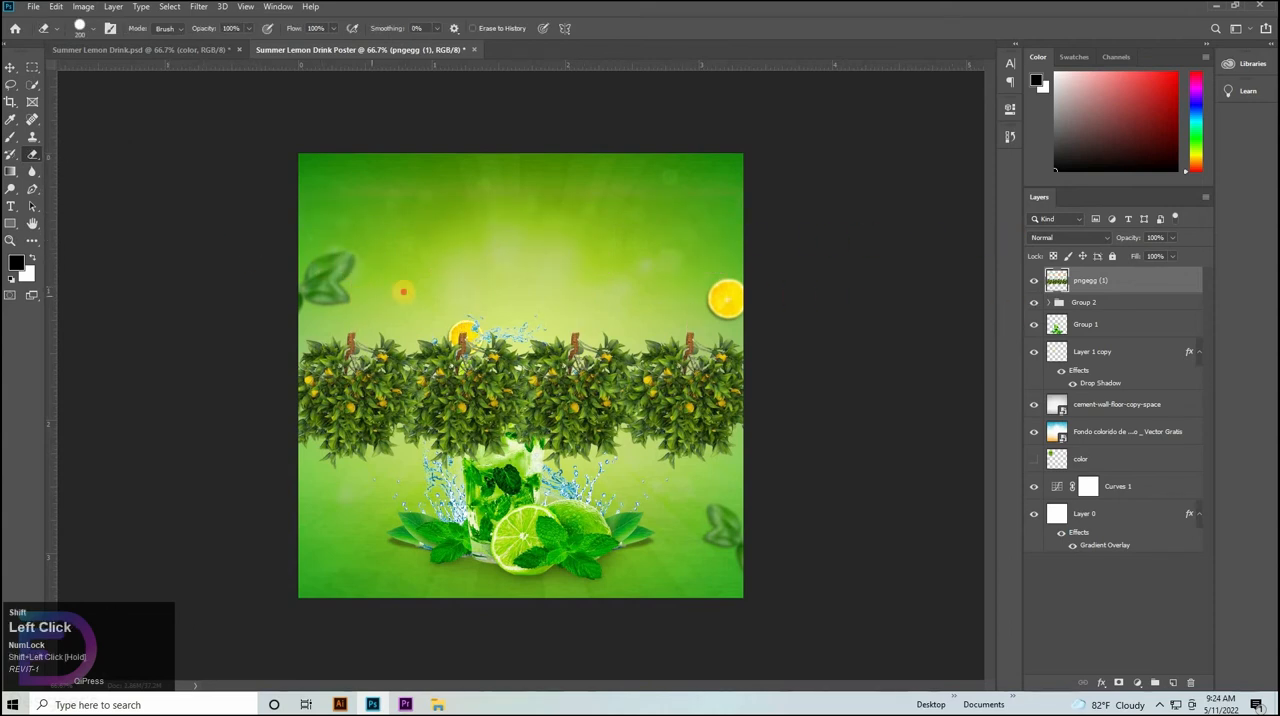
# Move the trimmed foliage strip straight back up to hang from the poster's top edge.
pyautogui.click(11, 68)
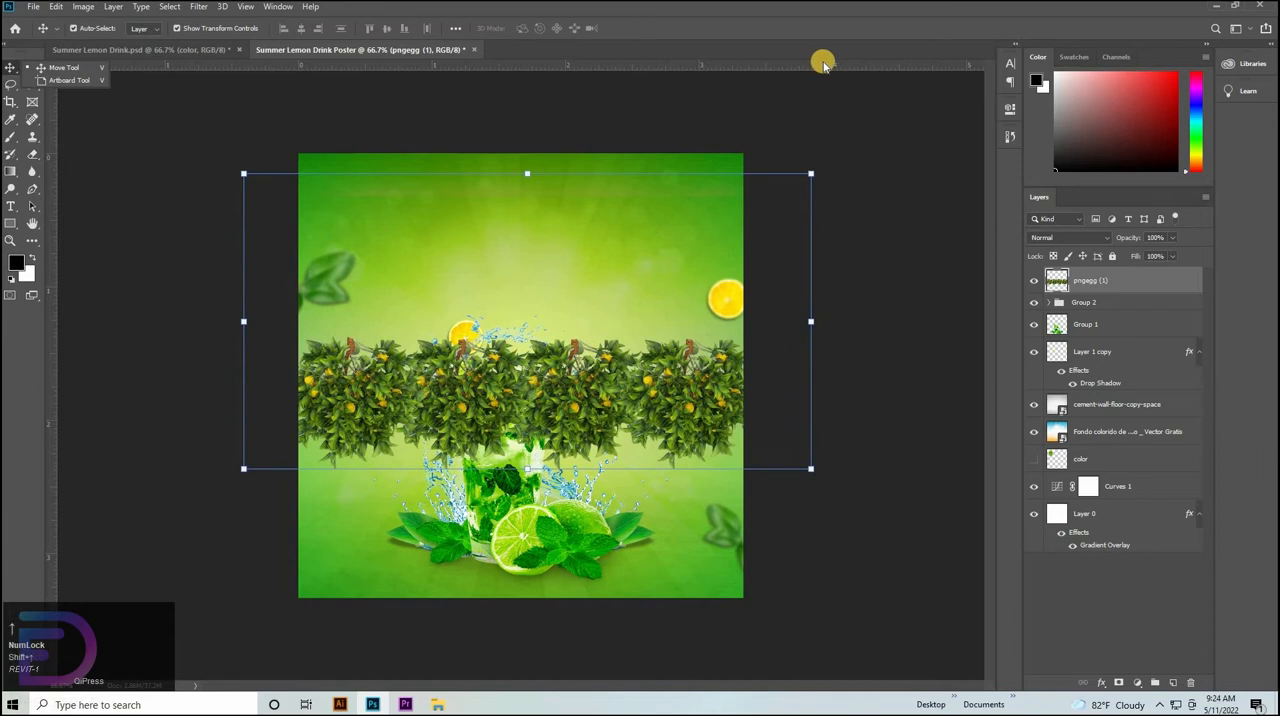
pyautogui.hotkey('ctrl', 't')
pyautogui.moveTo(501, 243); pyautogui.dragTo(496, 148)
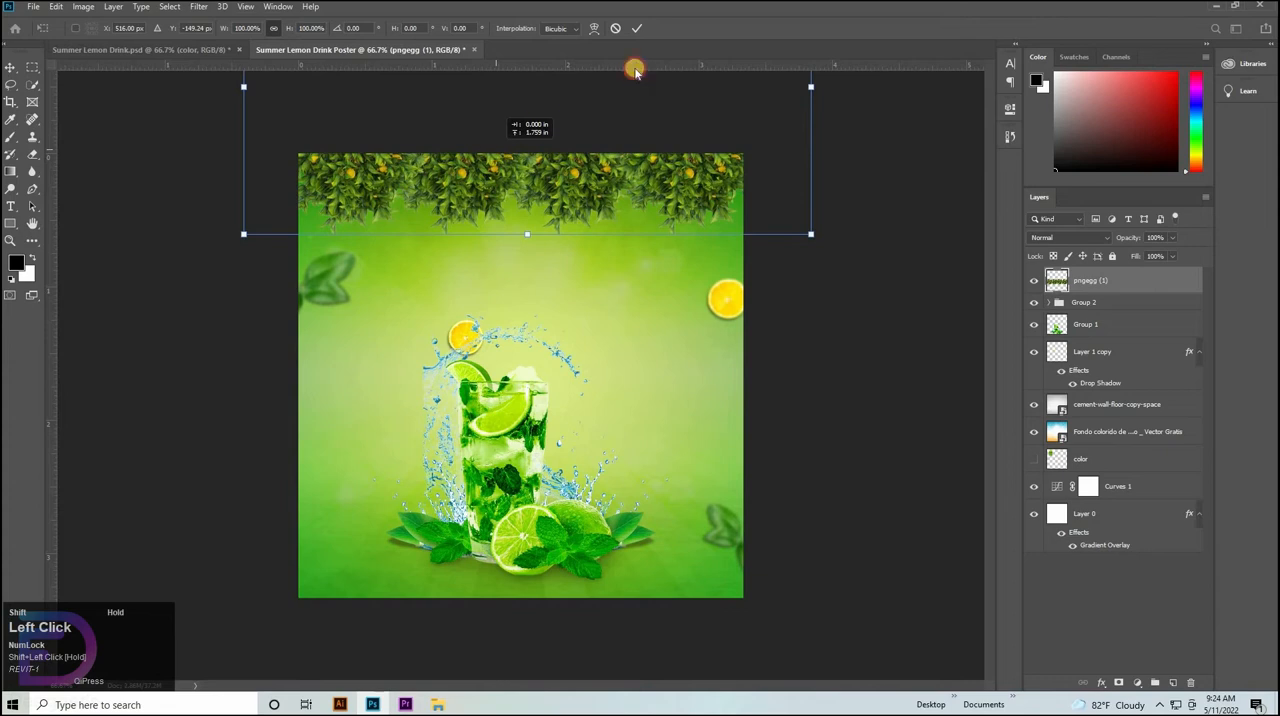
pyautogui.click(593, 30)
# Open the foliage strip in the Camera Raw Filter and set Highlights and Shadows to +10.
pyautogui.click(199, 6)
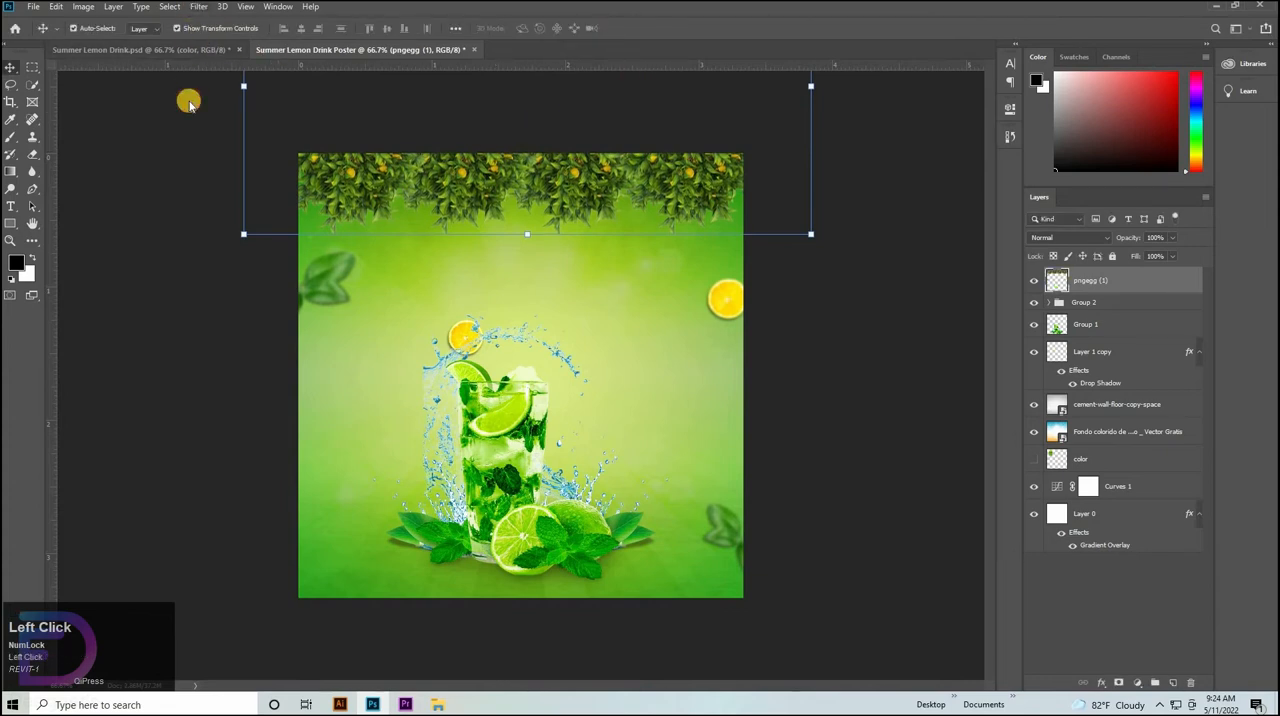
pyautogui.click(230, 86)
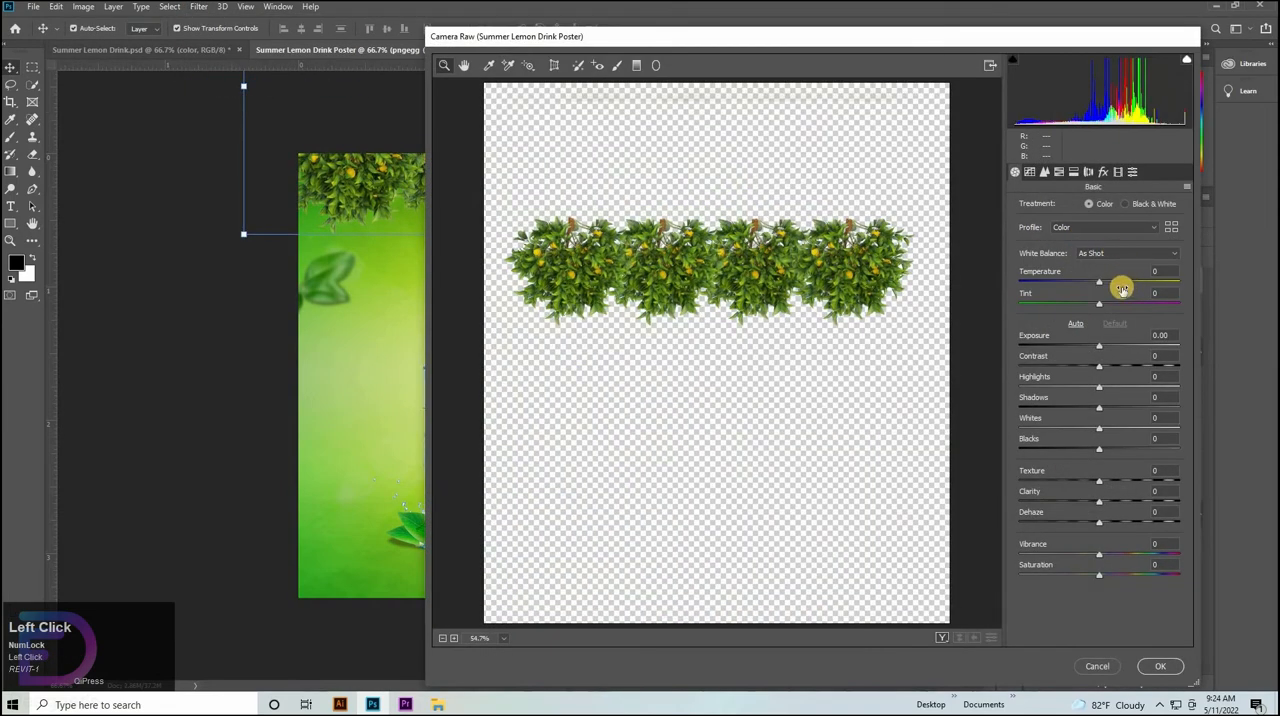
pyautogui.click(1155, 376)
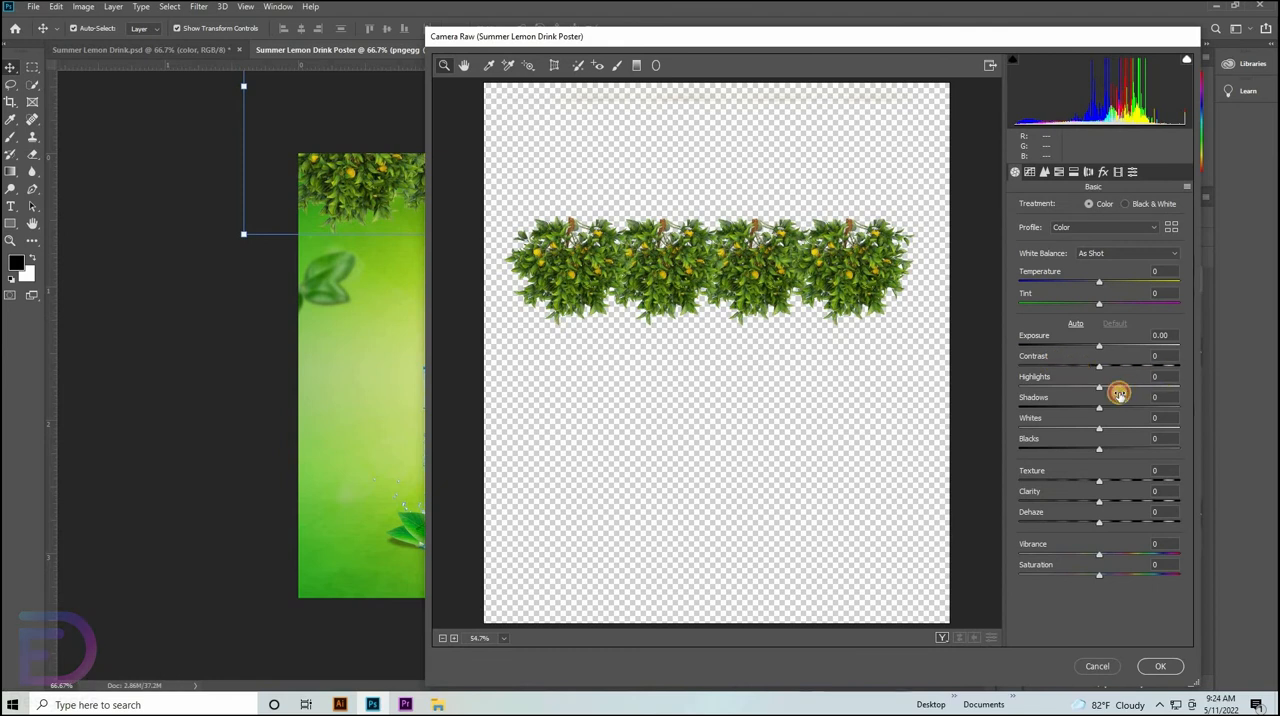
pyautogui.hotkey('shift', 'Up')
pyautogui.click(1166, 397)
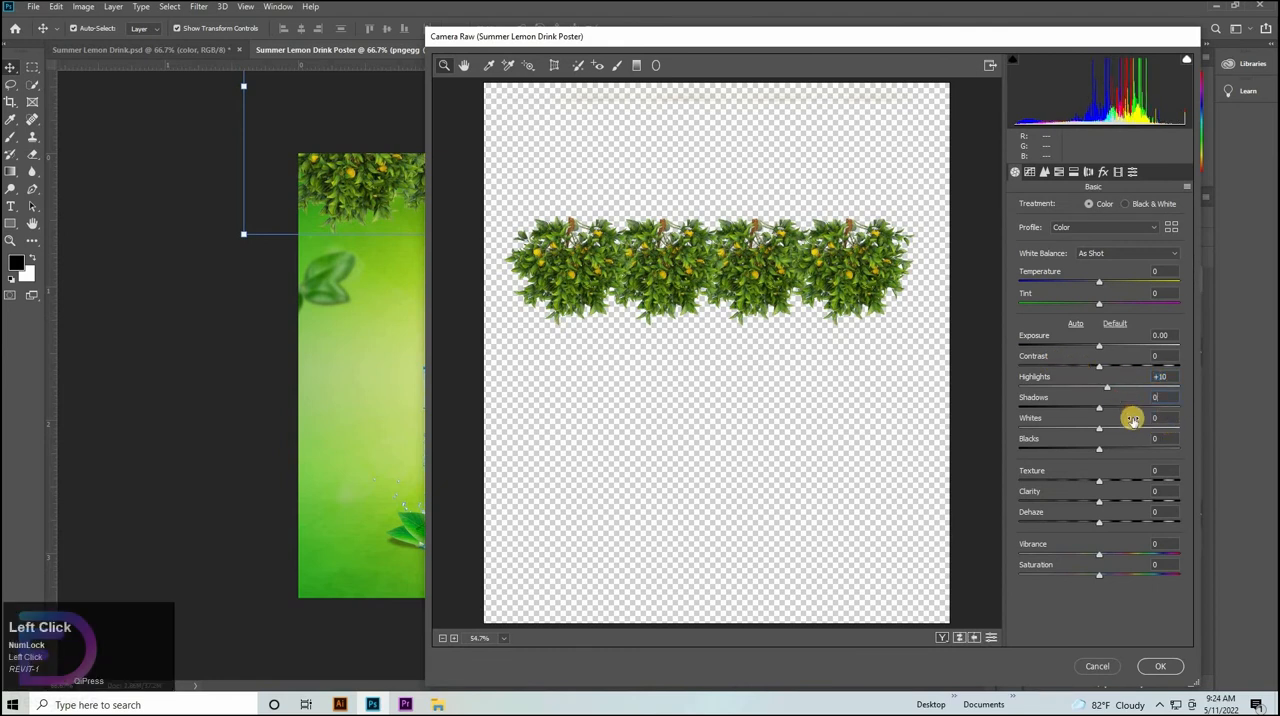
pyautogui.hotkey('shift', 'Up')
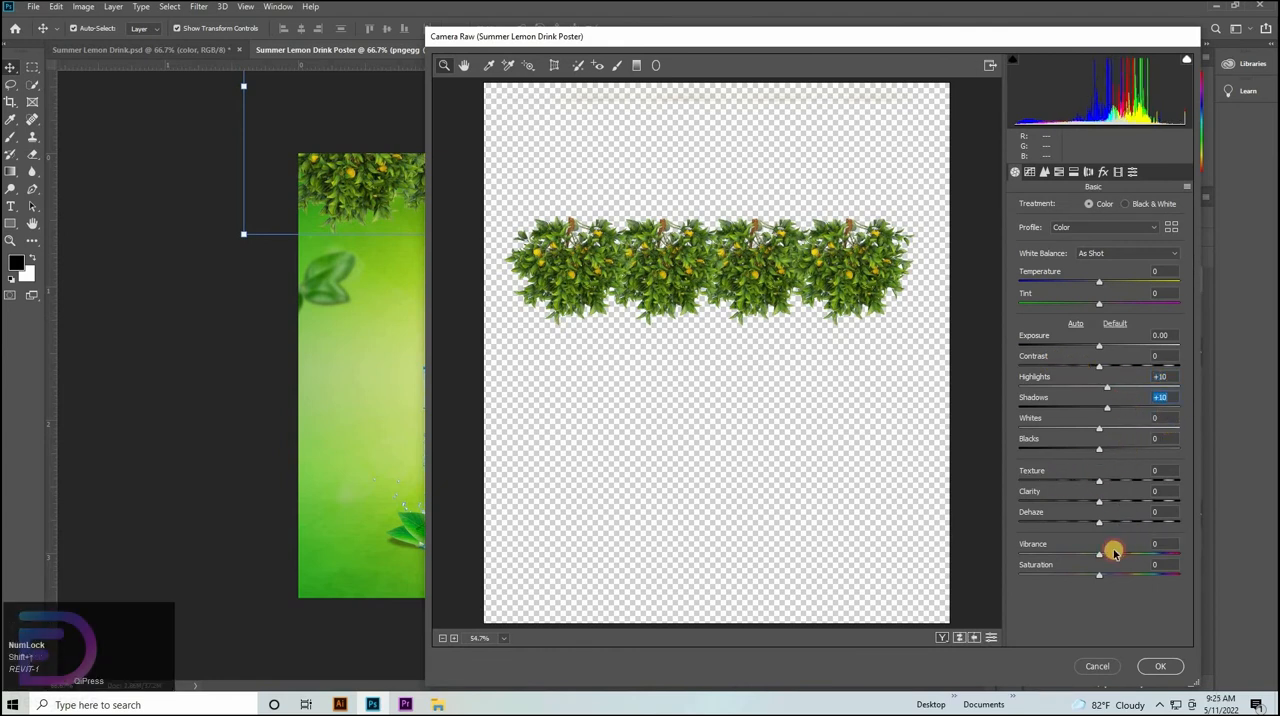
# Set the foliage strip's Vibrance and Saturation to +10, leaving Tint at 0.
pyautogui.click(1160, 548)
pyautogui.hotkey('shift', 'Up')
pyautogui.press('Tab')
pyautogui.hotkey('shift', 'Up')
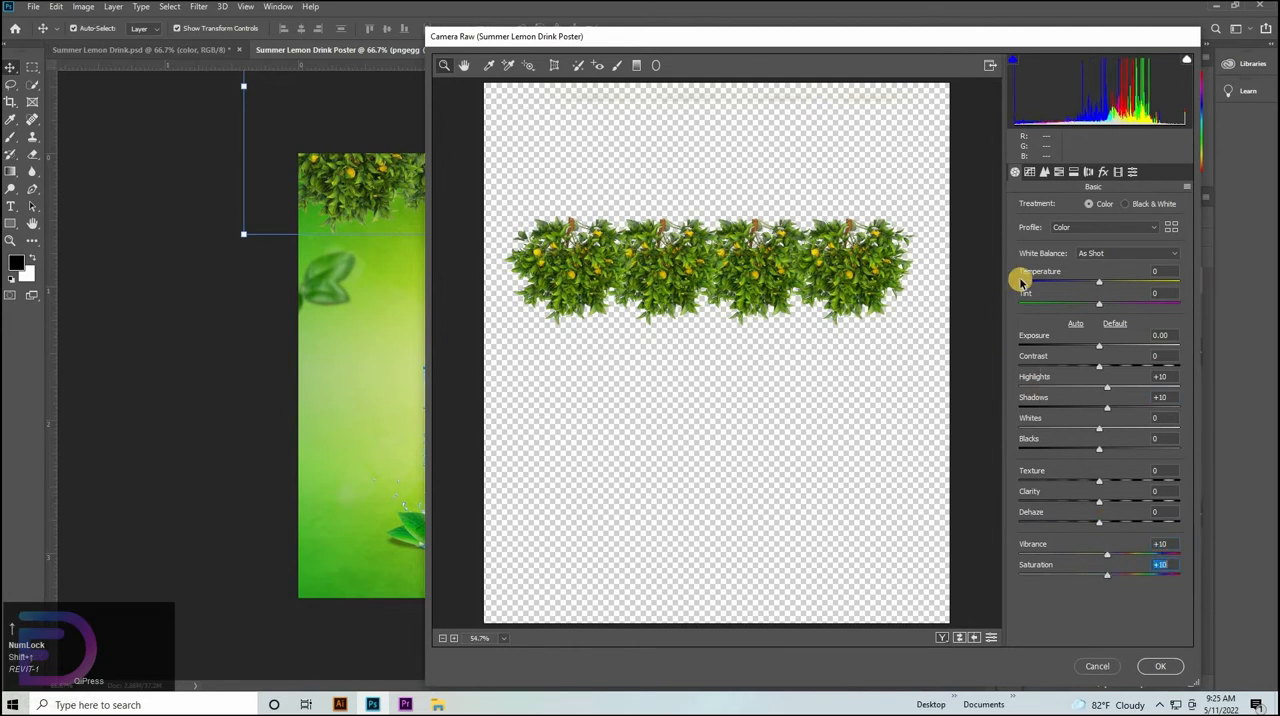
pyautogui.moveTo(1095, 307); pyautogui.dragTo(1098, 307)
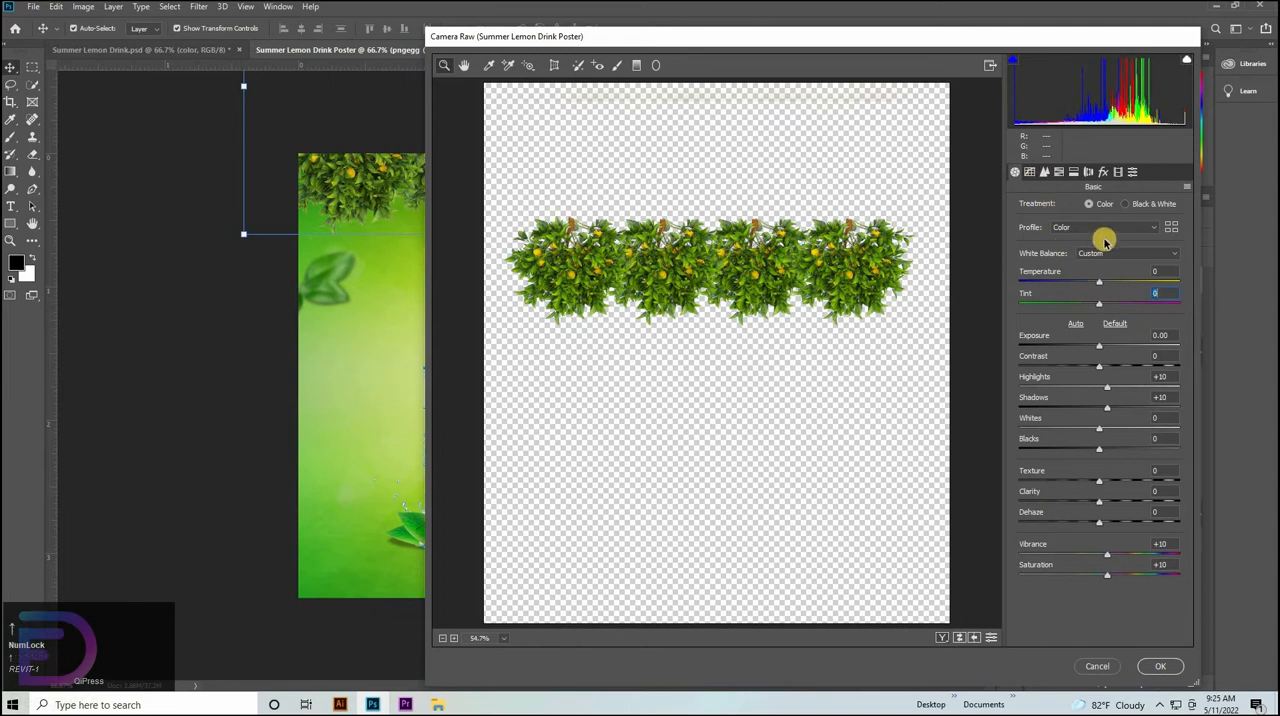
# In the Camera Raw HSL adjustments, set the foliage's Greens hue to +10 and lower the Aquas hue slightly.
pyautogui.click(1045, 174)
pyautogui.click(1046, 175)
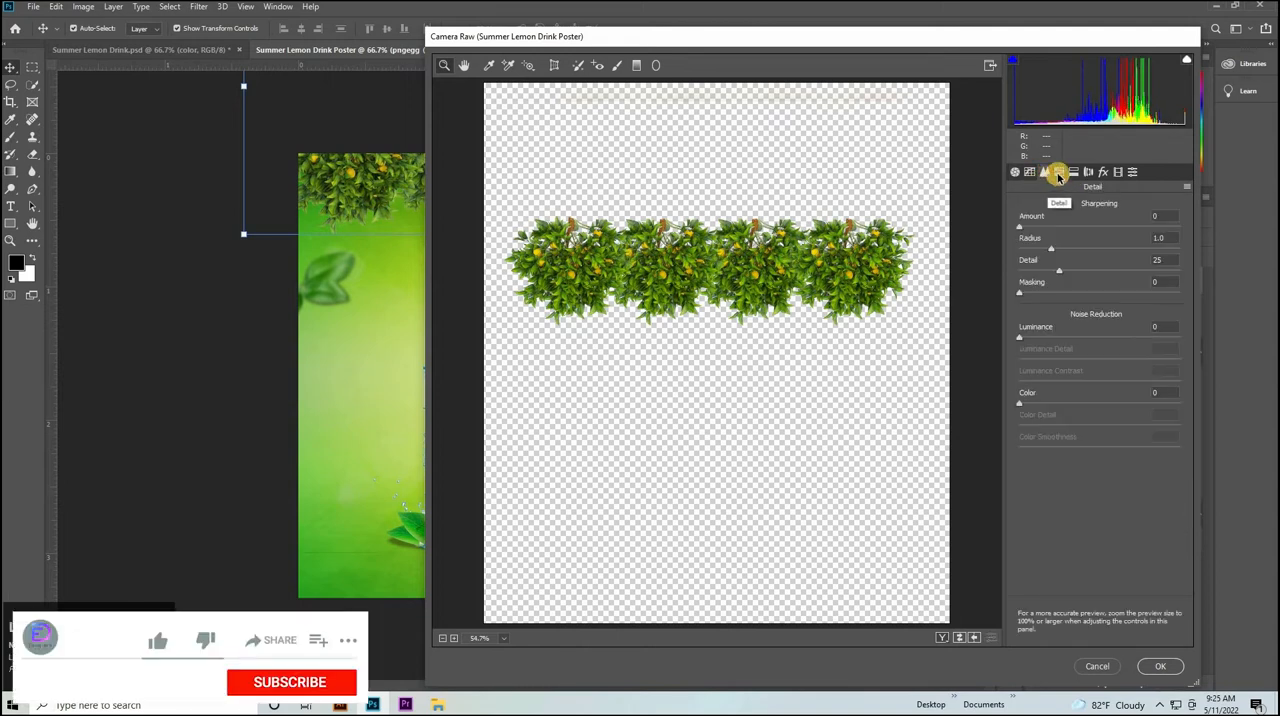
pyautogui.click(1059, 173)
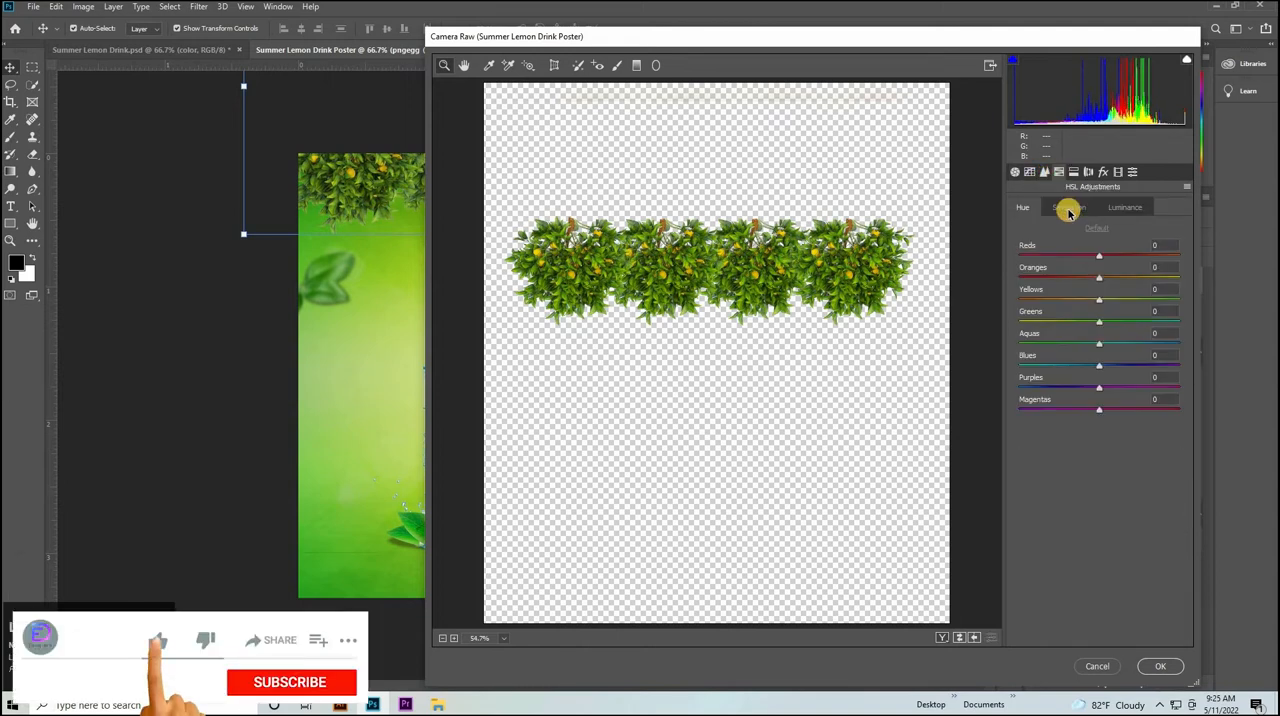
pyautogui.click(1121, 322)
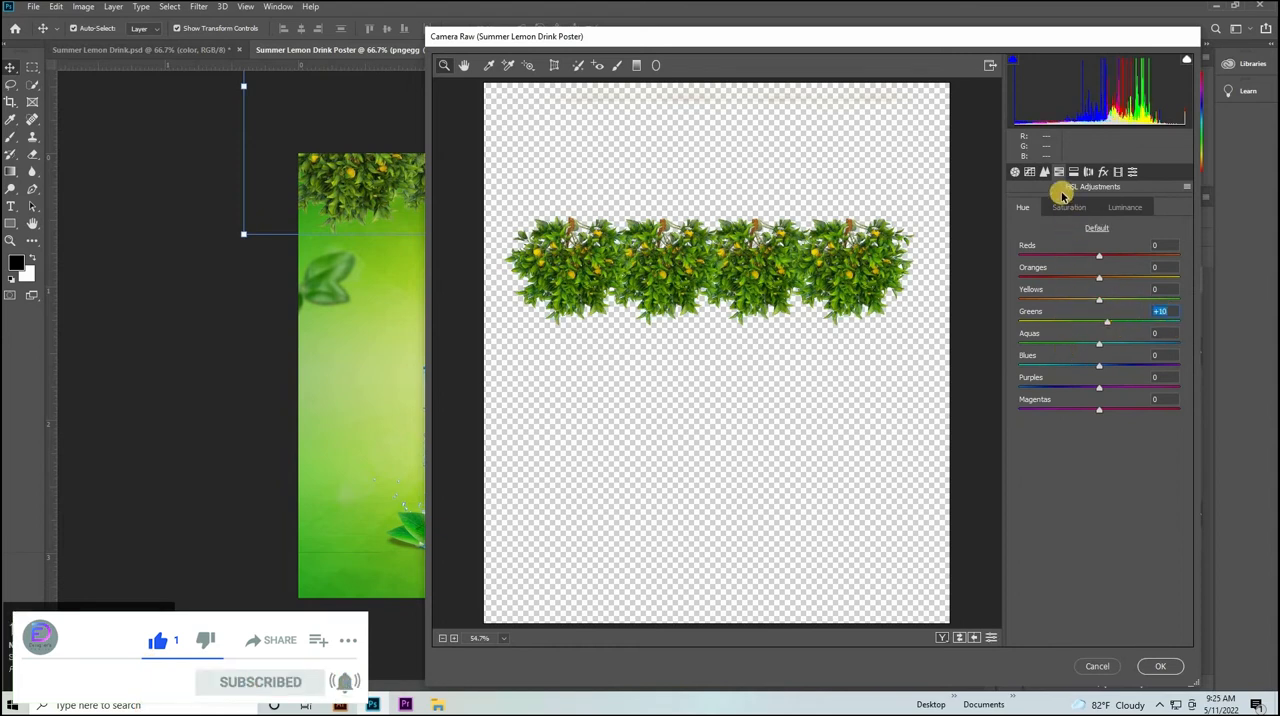
pyautogui.moveTo(1100, 343); pyautogui.dragTo(1070, 343)
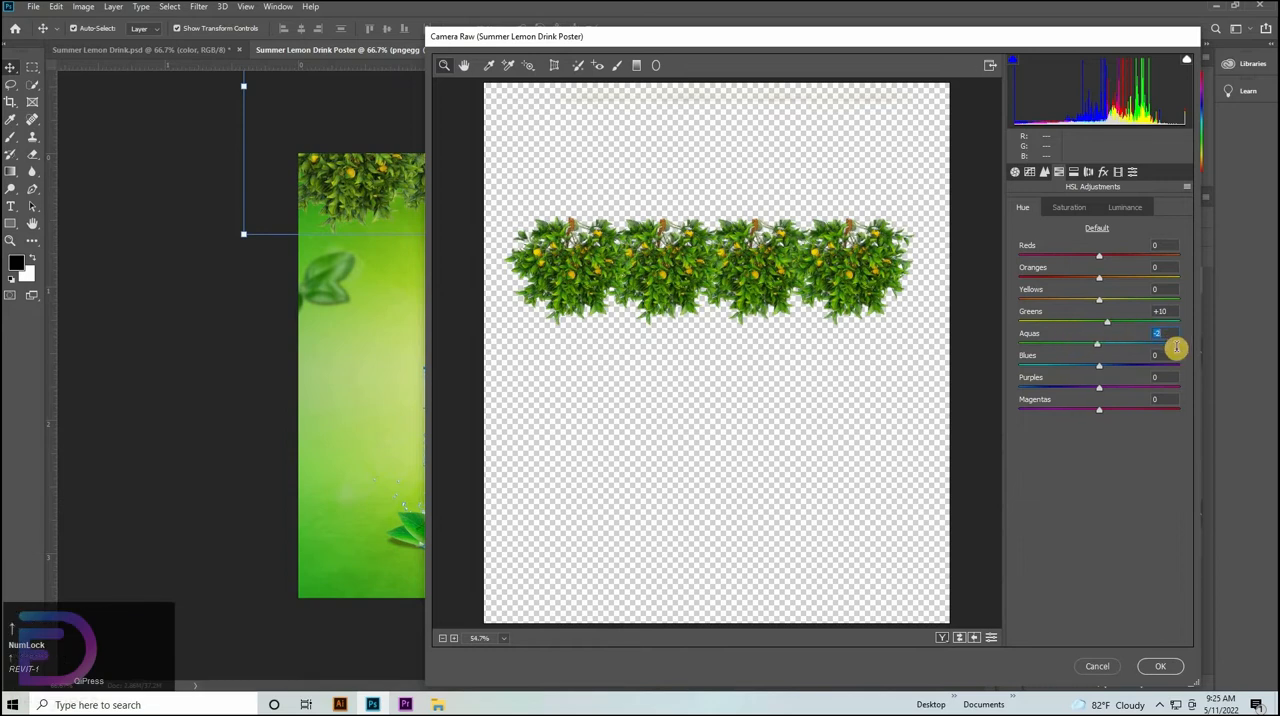
# In Split Toning, set the foliage's Highlights Hue to 7 and keep Highlights Saturation at 0.
pyautogui.click(1074, 171)
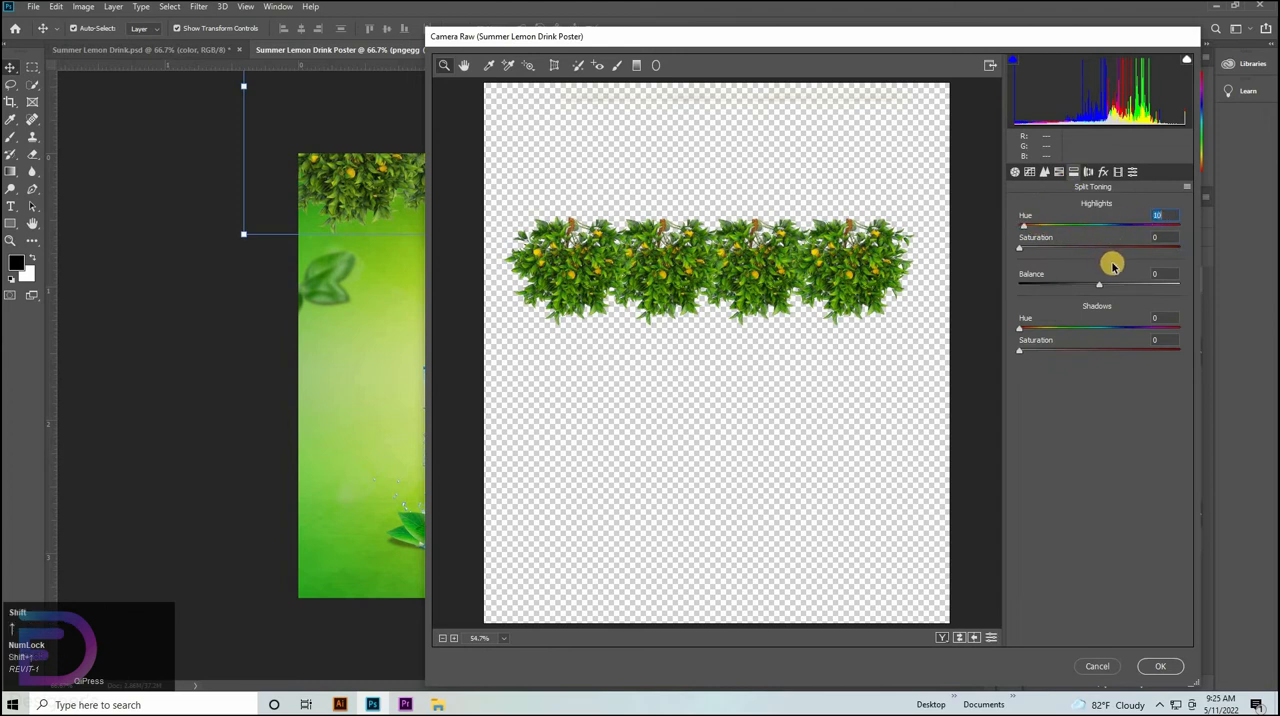
pyautogui.press('Tab')
pyautogui.hotkey('shift', 'Up')
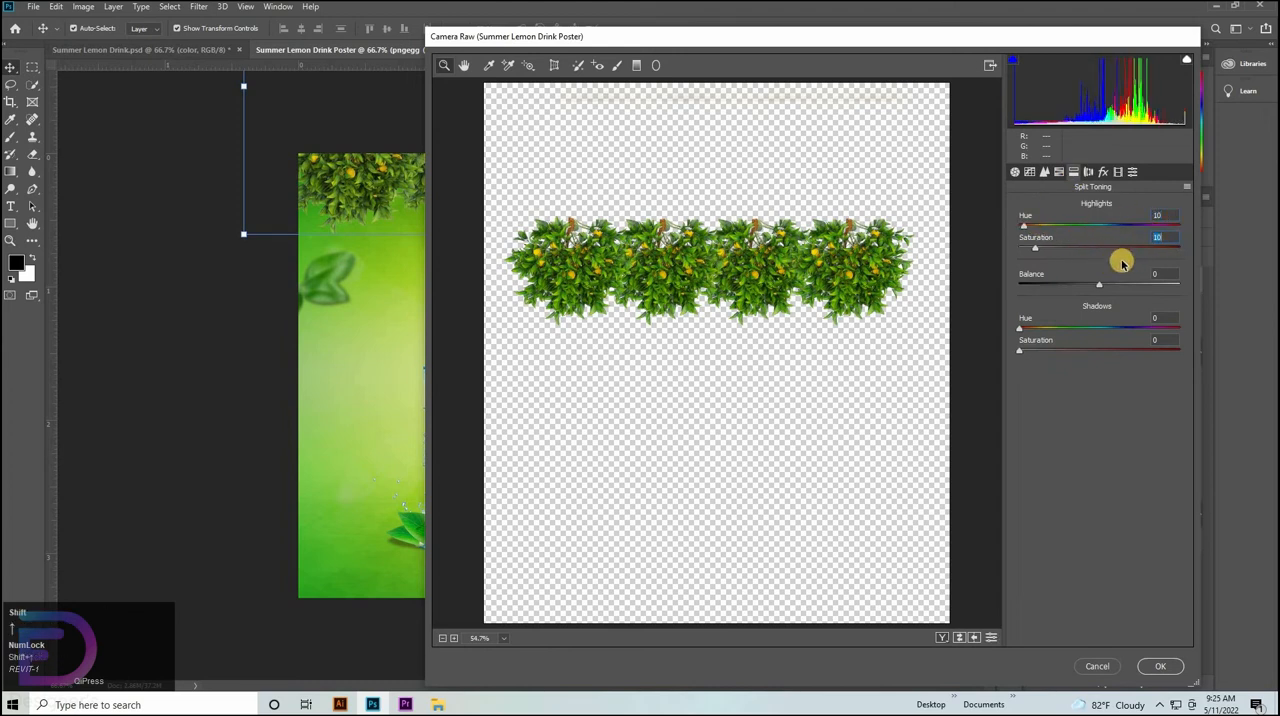
pyautogui.hotkey('shift', 'Down')
pyautogui.click(1158, 215)
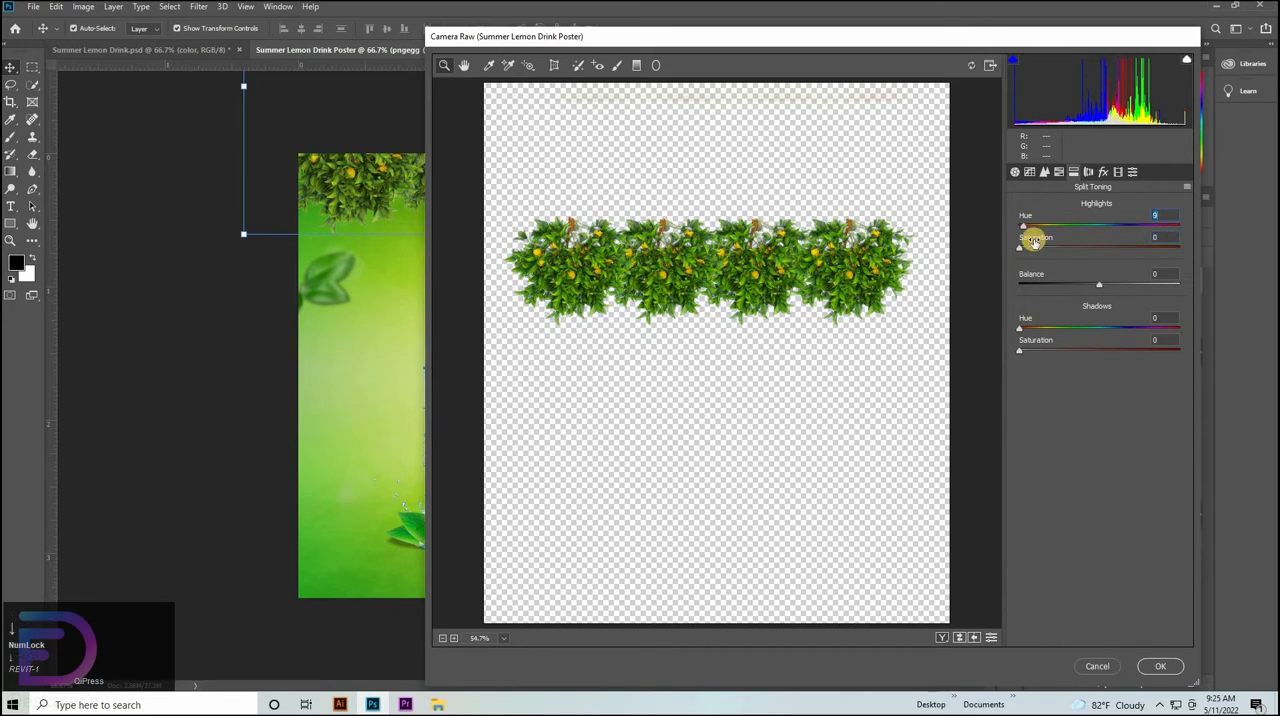
pyautogui.moveTo(1027, 227); pyautogui.dragTo(1066, 228)
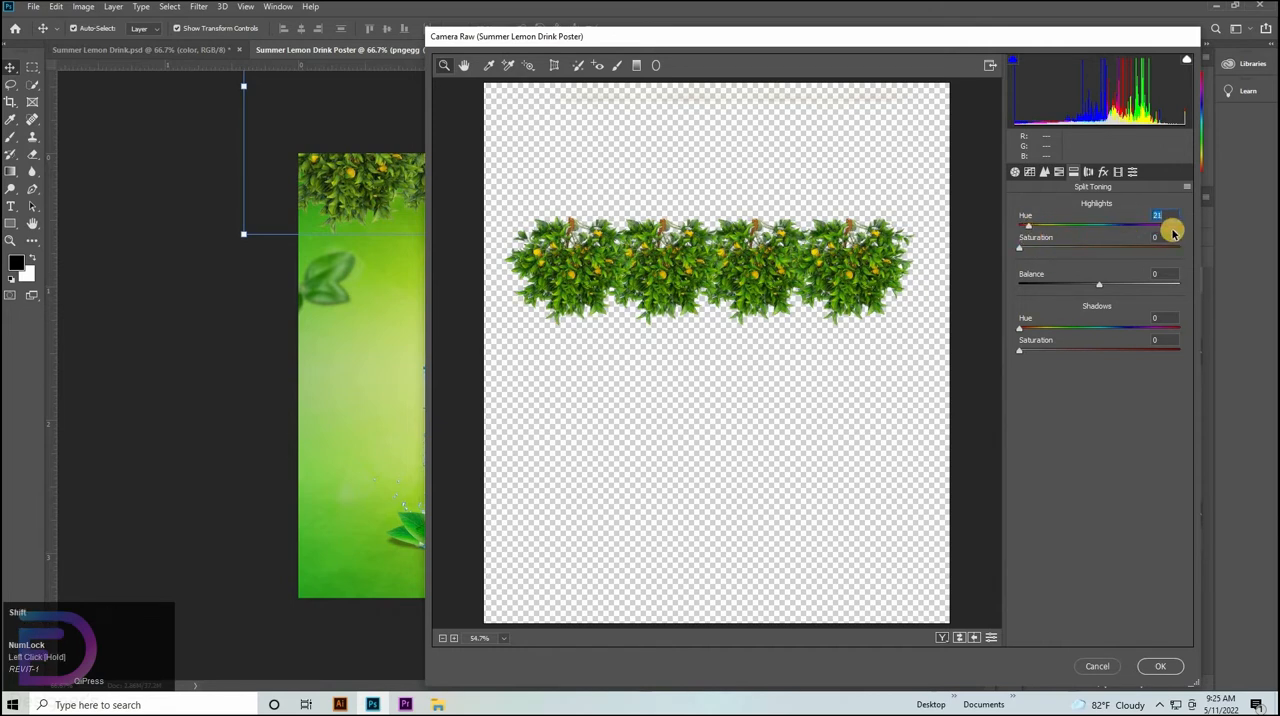
pyautogui.hotkey('shift', 'Down')
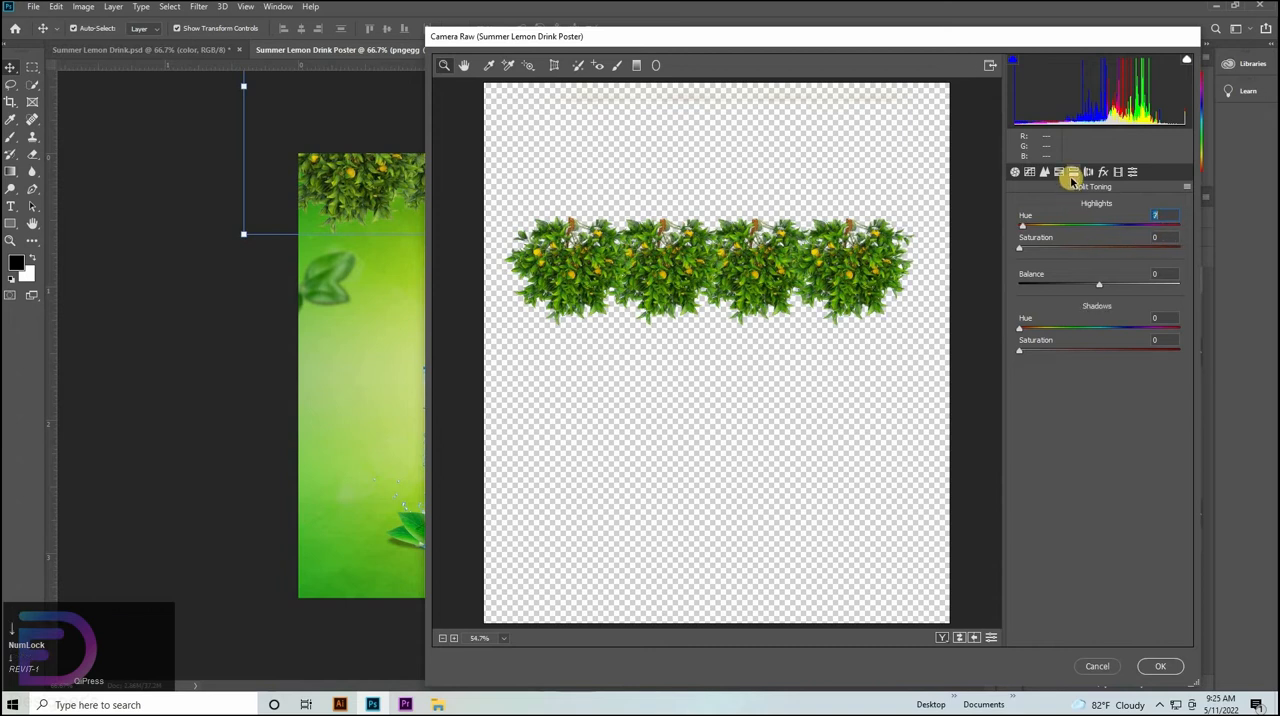
# Set the Green Primary Hue and Saturation to +10 in Calibration and apply the Camera Raw filter.
pyautogui.click(1090, 172)
pyautogui.click(1114, 172)
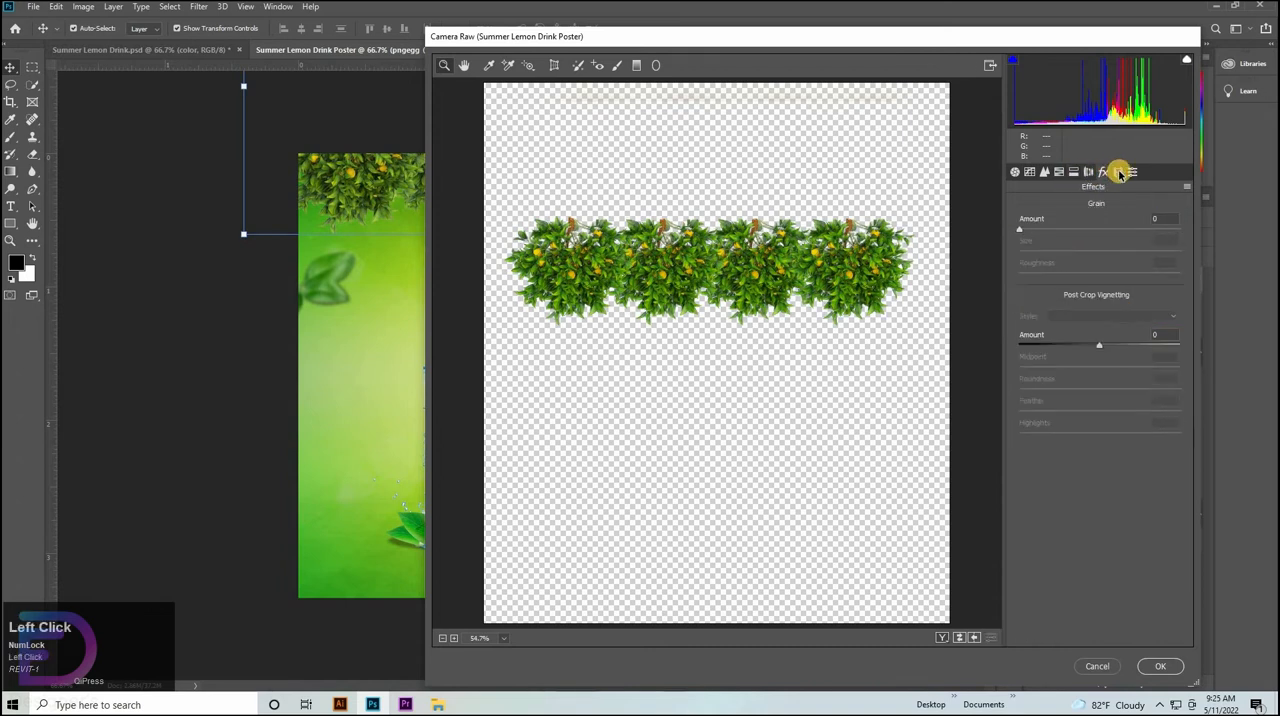
pyautogui.click(1119, 172)
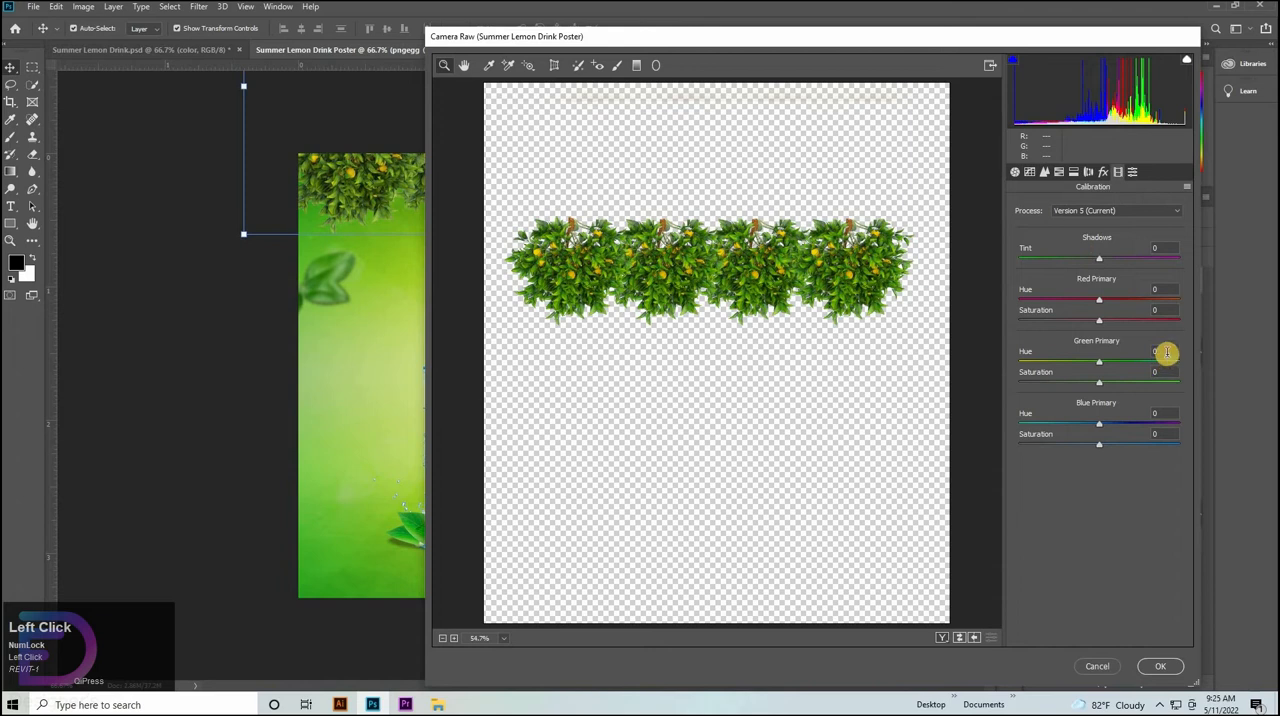
pyautogui.hotkey('shift', 'Up')
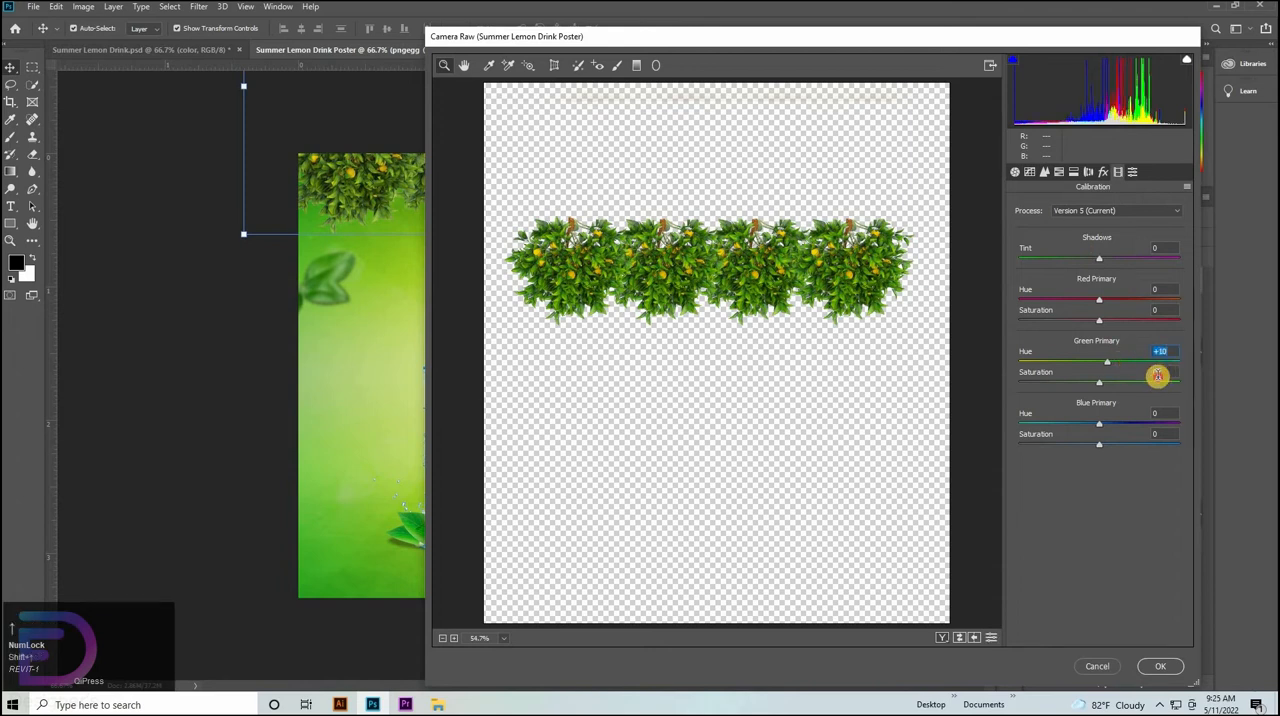
pyautogui.click(1157, 375)
pyautogui.hotkey('shift', 'Up')
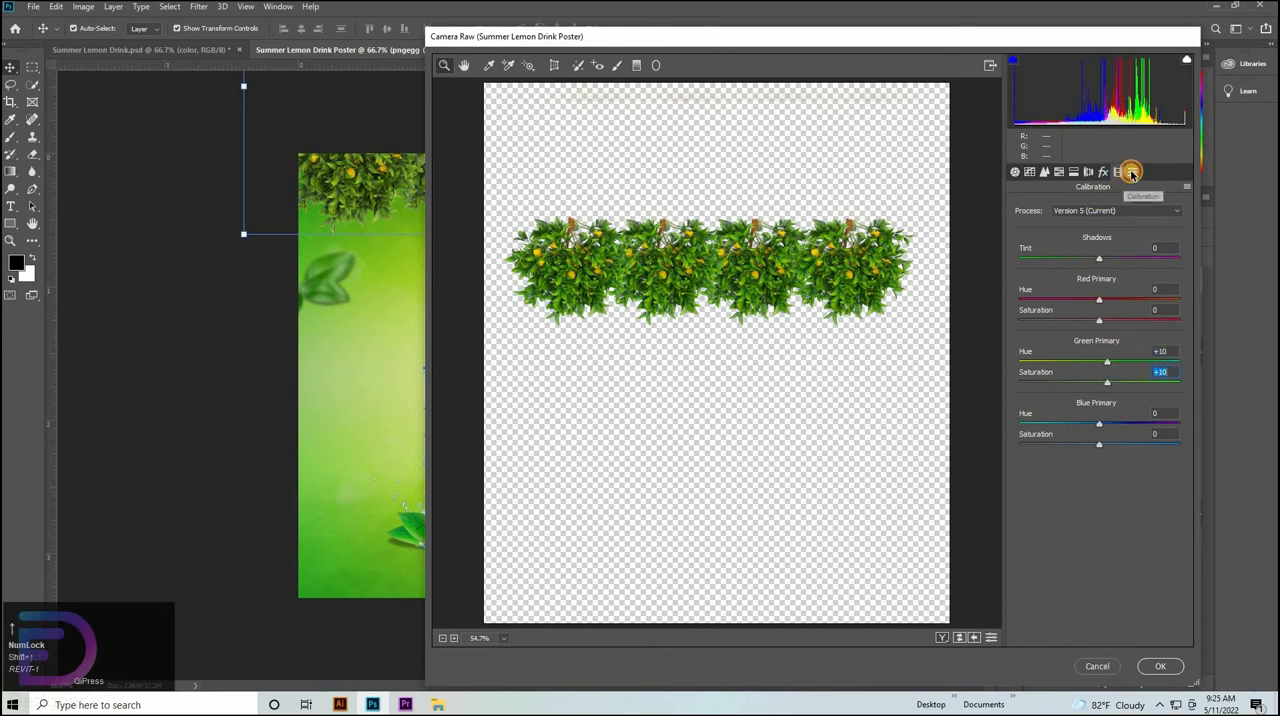
pyautogui.click(1132, 172)
pyautogui.click(1160, 666)
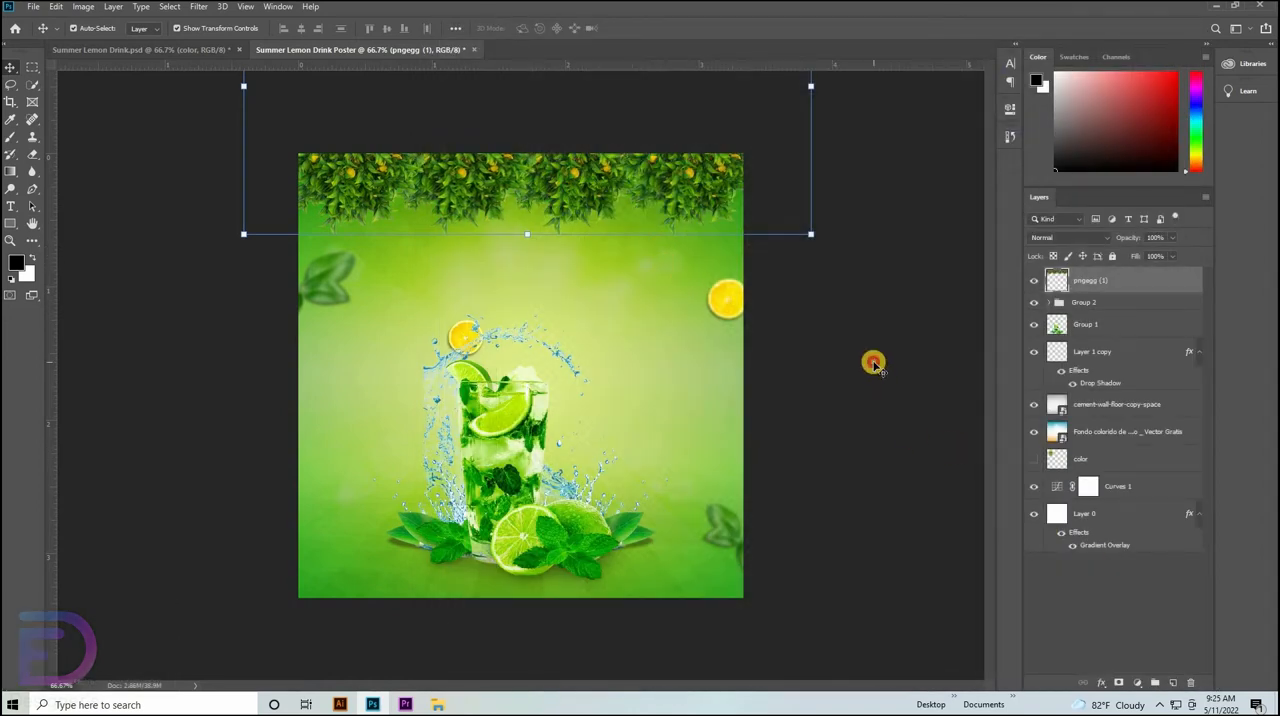
# Rename the foliage strip's layer to Tree and deselect all layers.
pyautogui.click(872, 362)
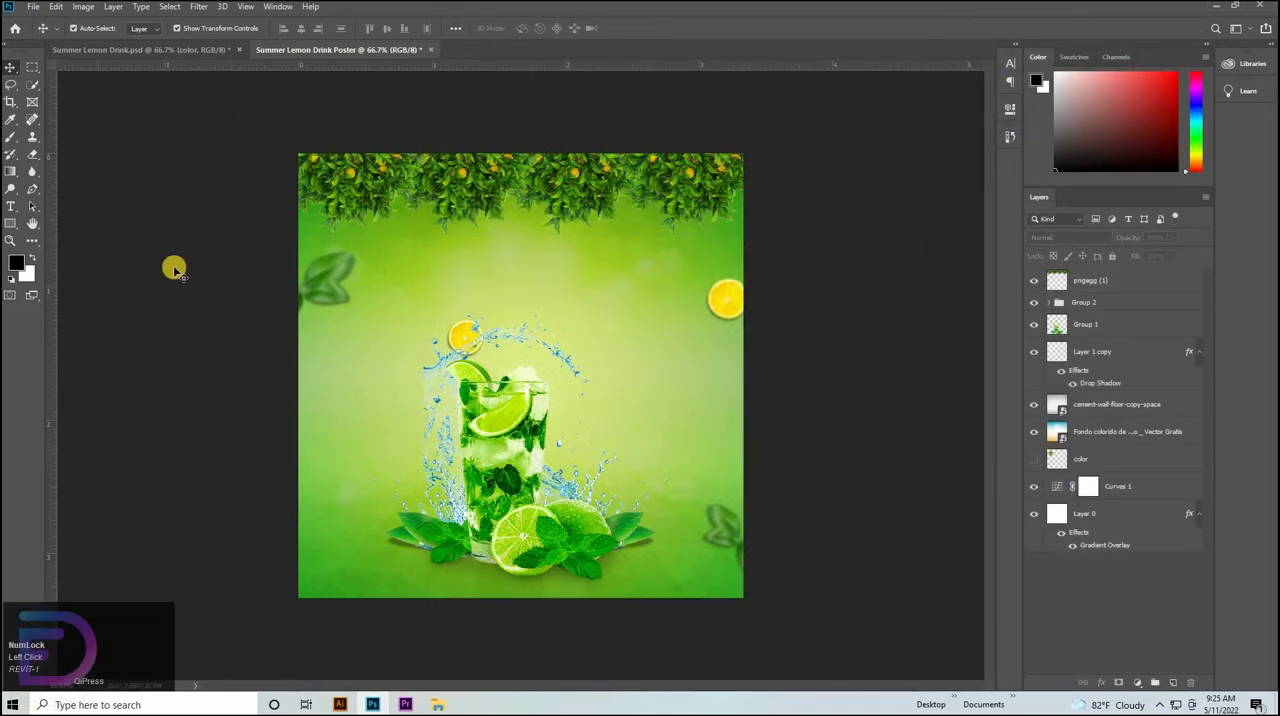
pyautogui.click(1085, 286)
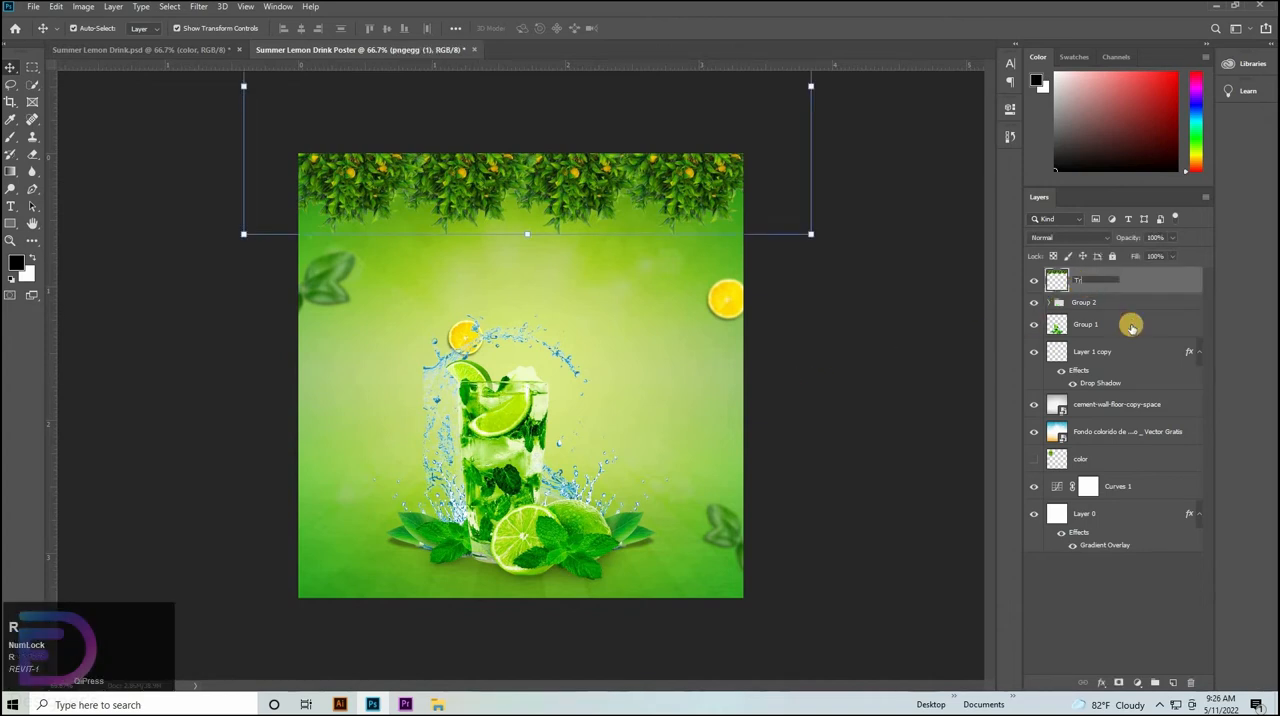
pyautogui.click(1096, 303)
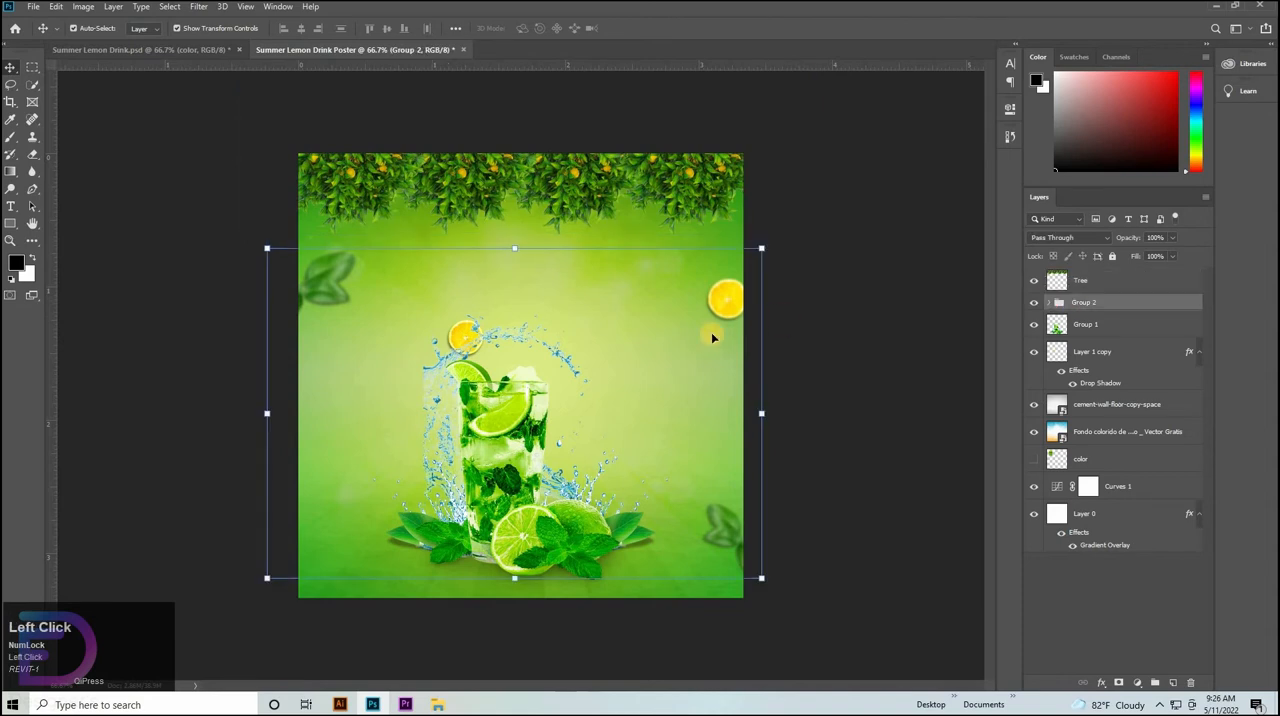
pyautogui.click(818, 285)
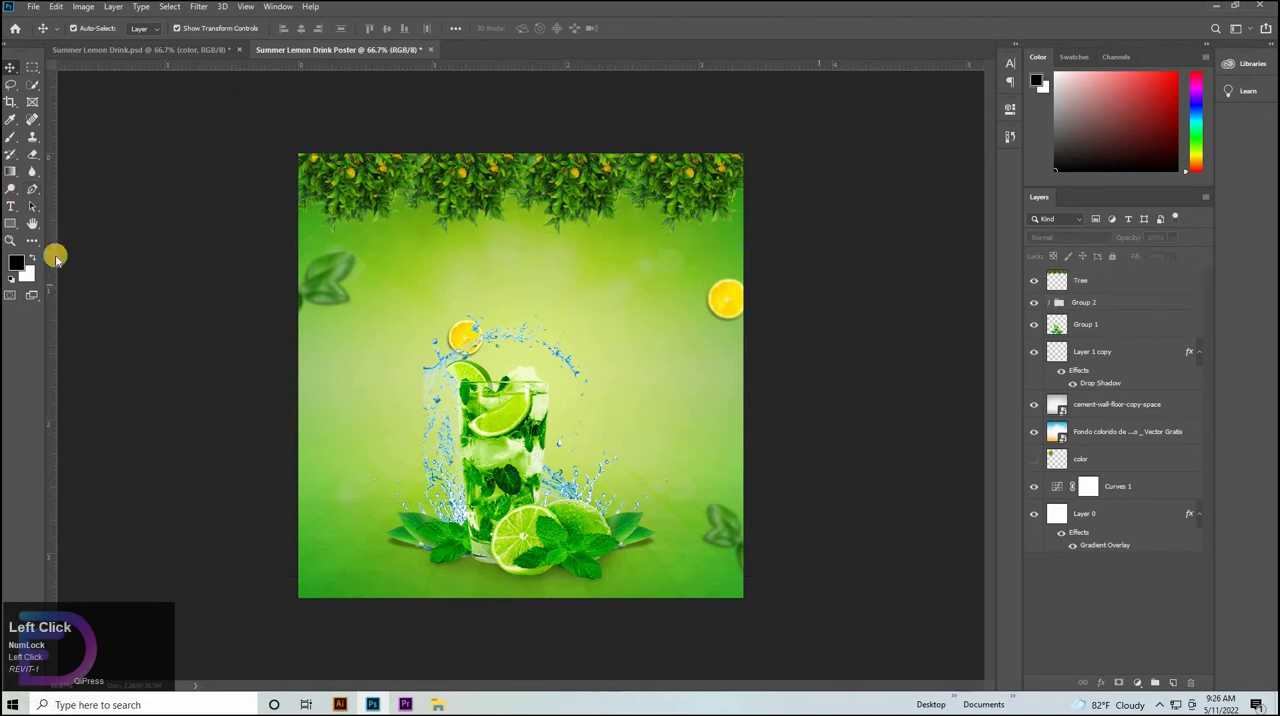
# Add the text SUMMER below the hanging foliage in green Forte at 12.55 pt.
pyautogui.click(15, 208)
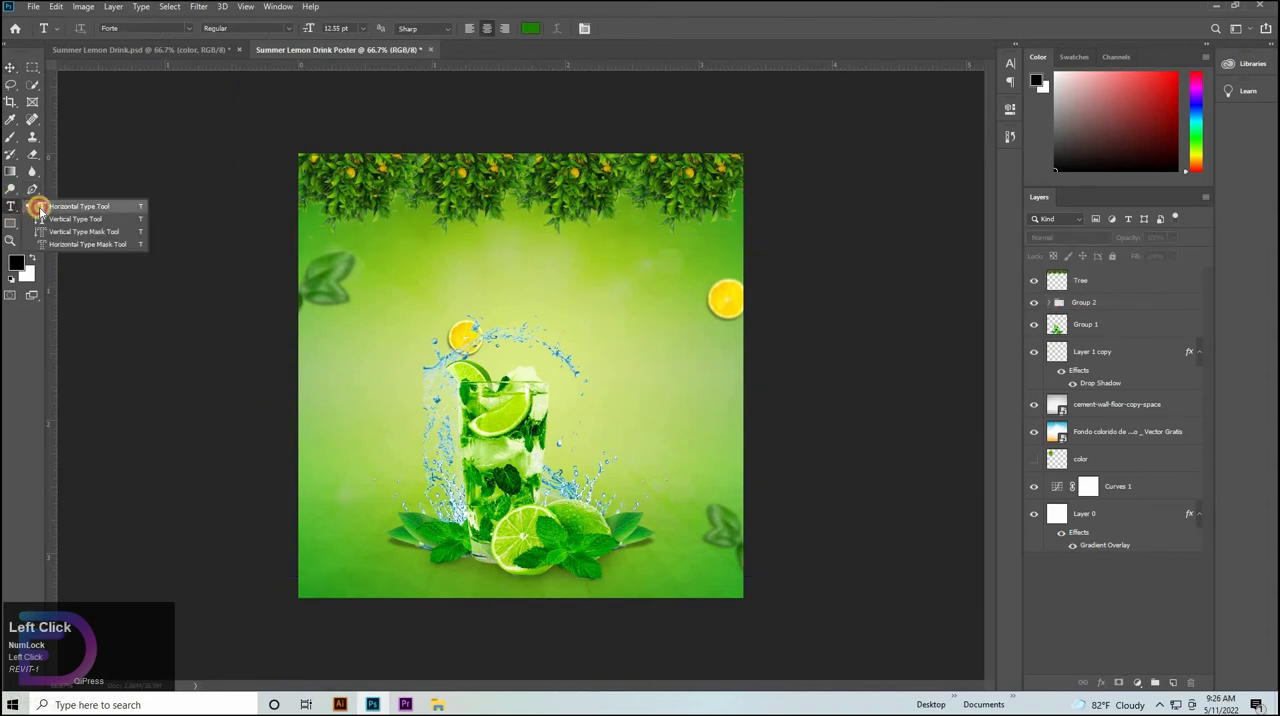
pyautogui.click(437, 240)
pyautogui.click(1010, 63)
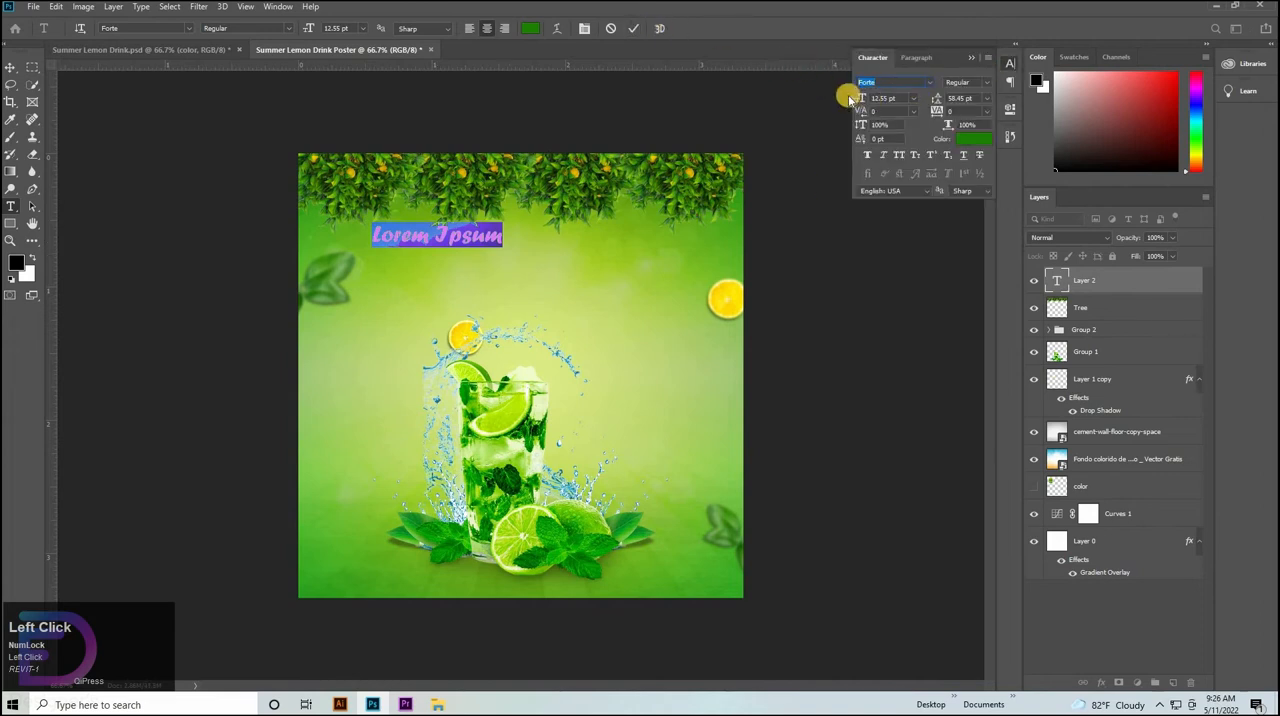
pyautogui.click(633, 28)
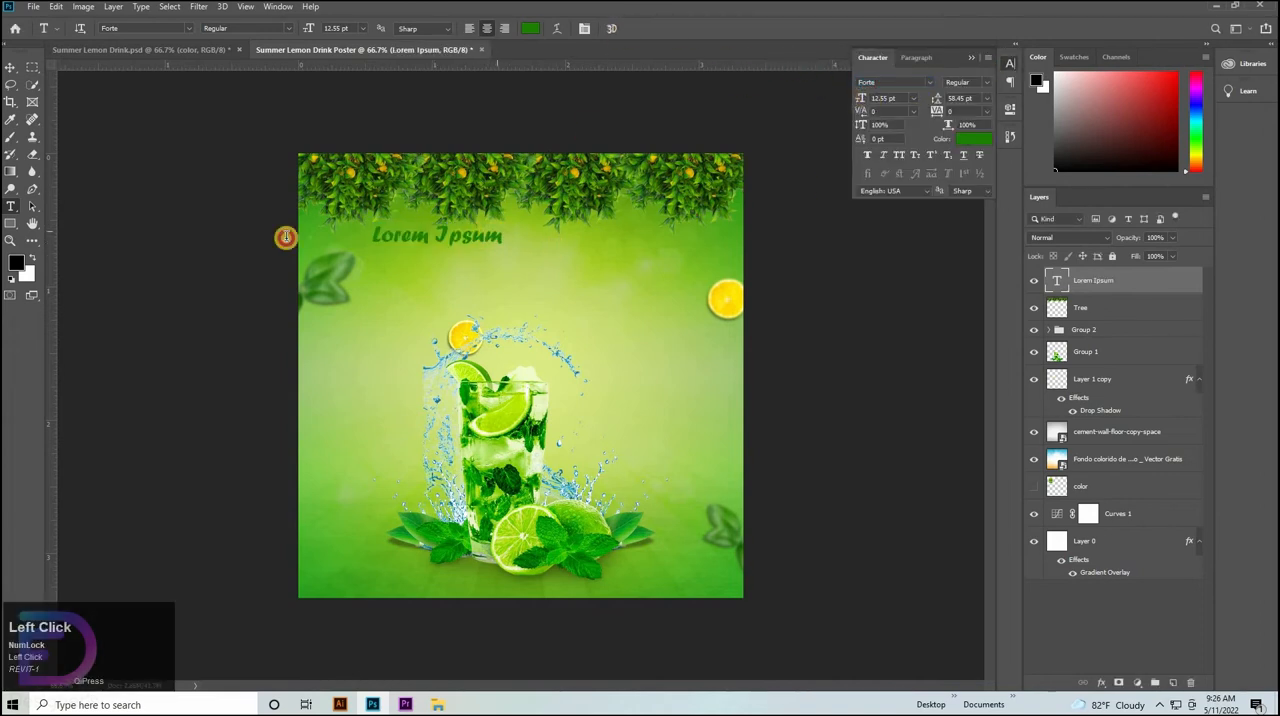
pyautogui.moveTo(286, 237); pyautogui.dragTo(170, 139)
pyautogui.press('BackSpace')
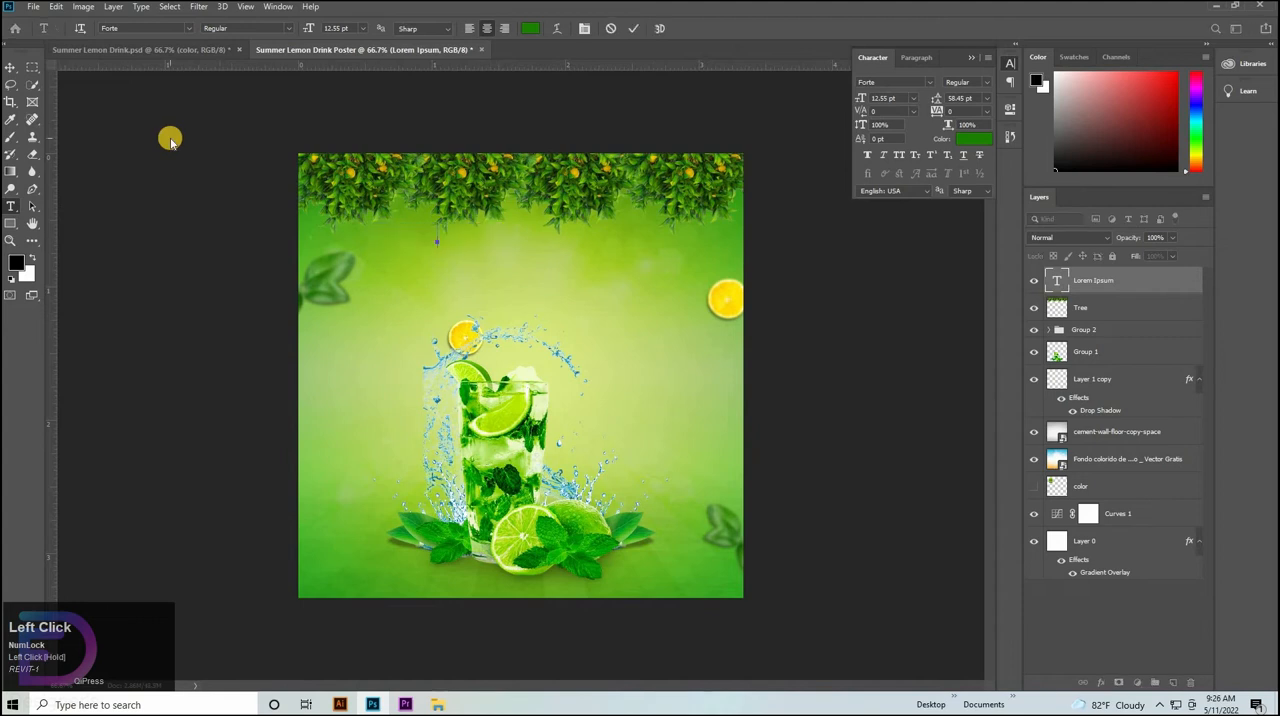
pyautogui.press('capslock')
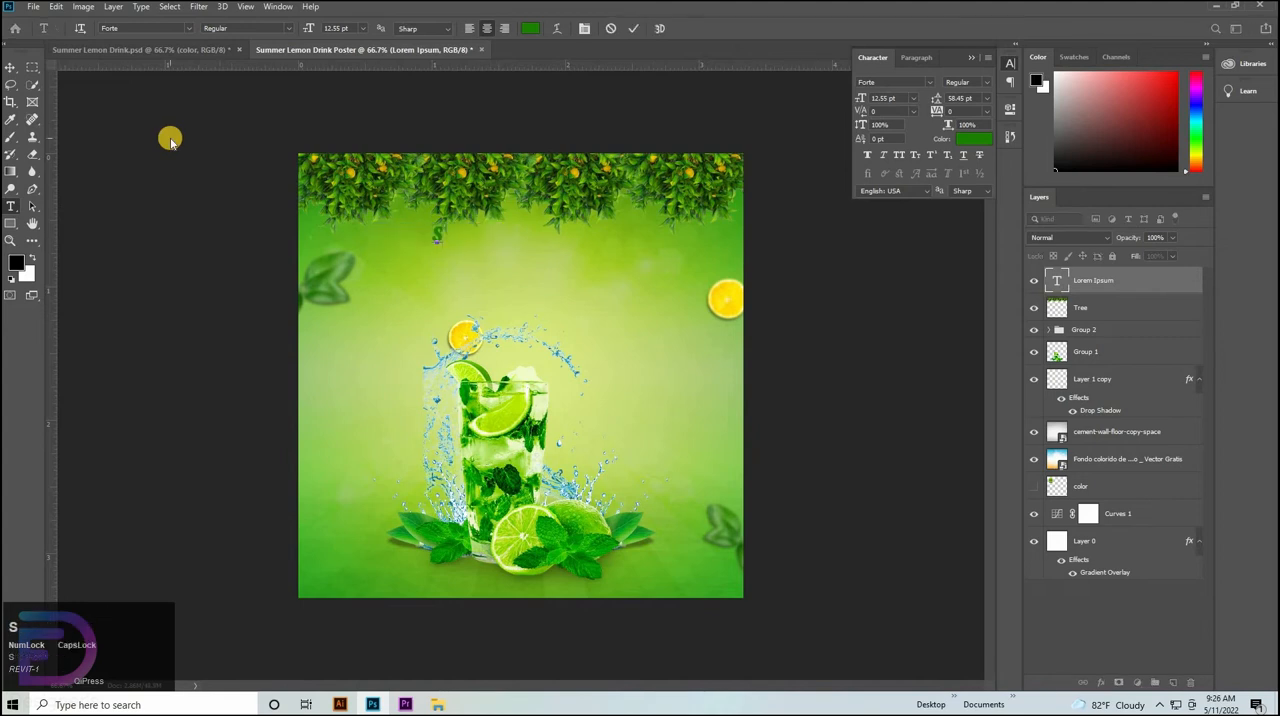
pyautogui.write('SUMMER')
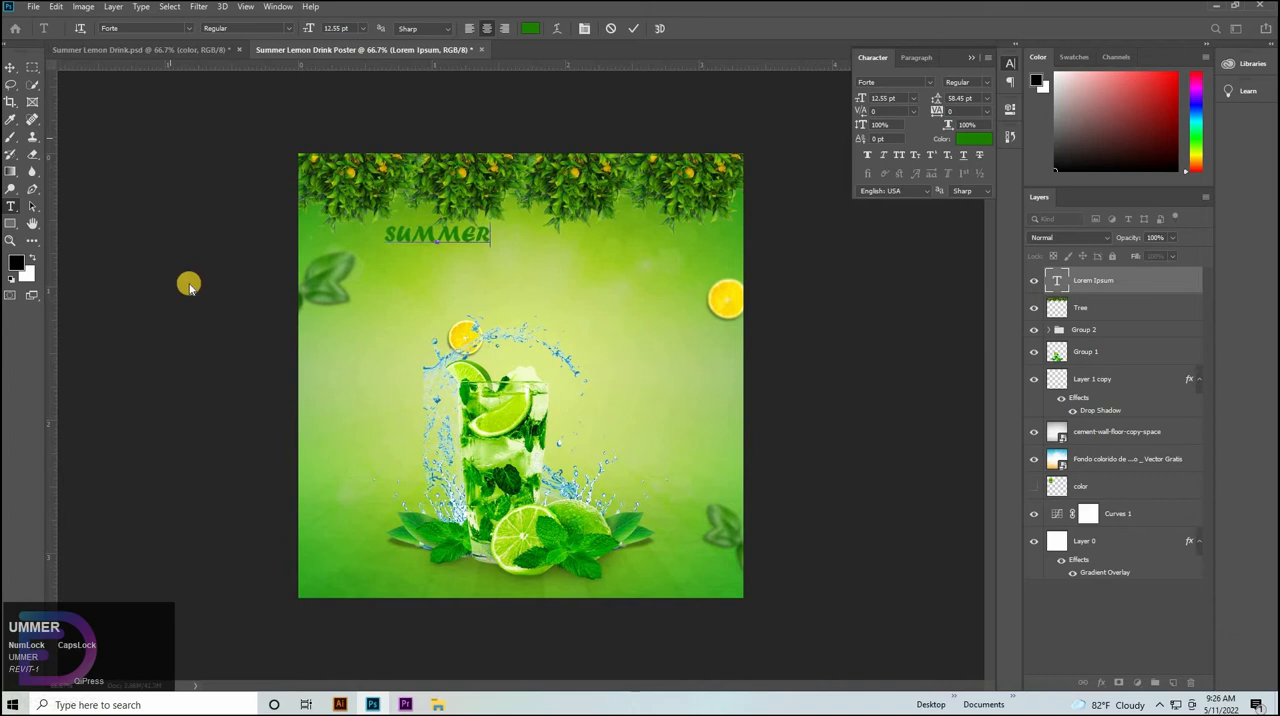
pyautogui.click(10, 68)
# Place a vertical guide at the canvas centre and scale the SUMMER text to 165.59%, centred on the guide.
pyautogui.click(1123, 548)
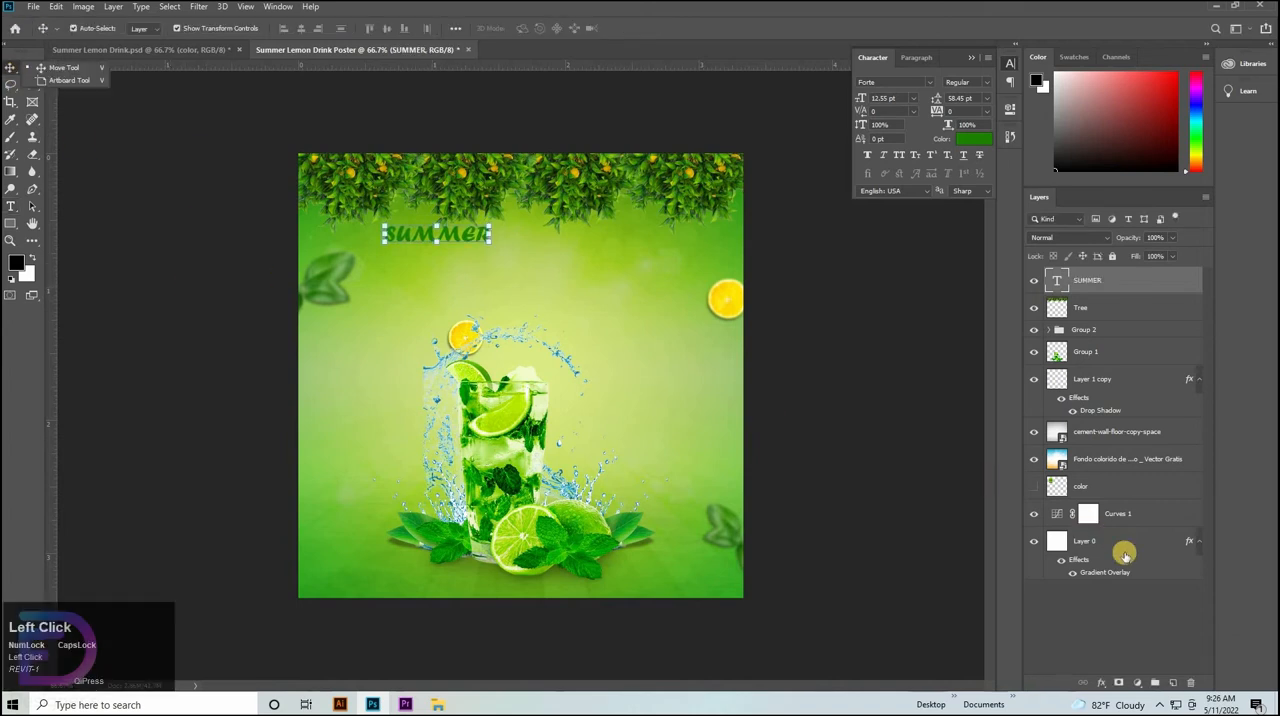
pyautogui.moveTo(55, 460); pyautogui.dragTo(468, 410)
pyautogui.moveTo(456, 237); pyautogui.dragTo(532, 254)
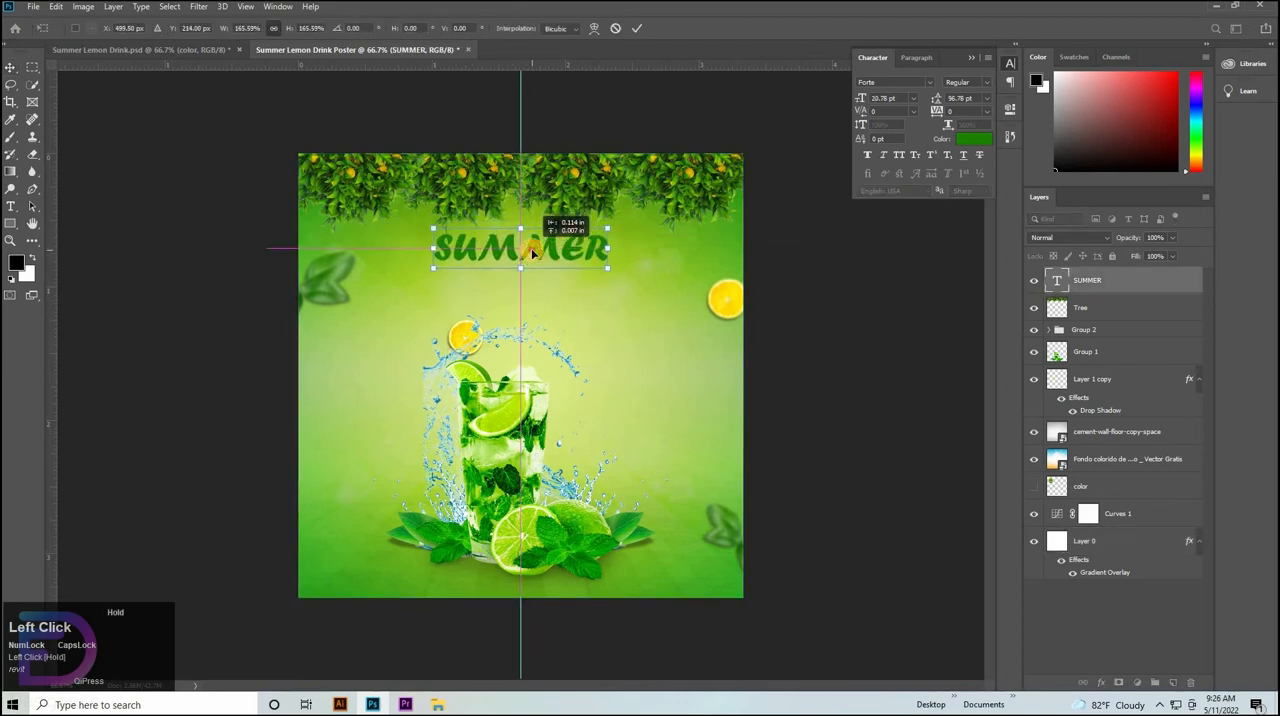
pyautogui.click(614, 277)
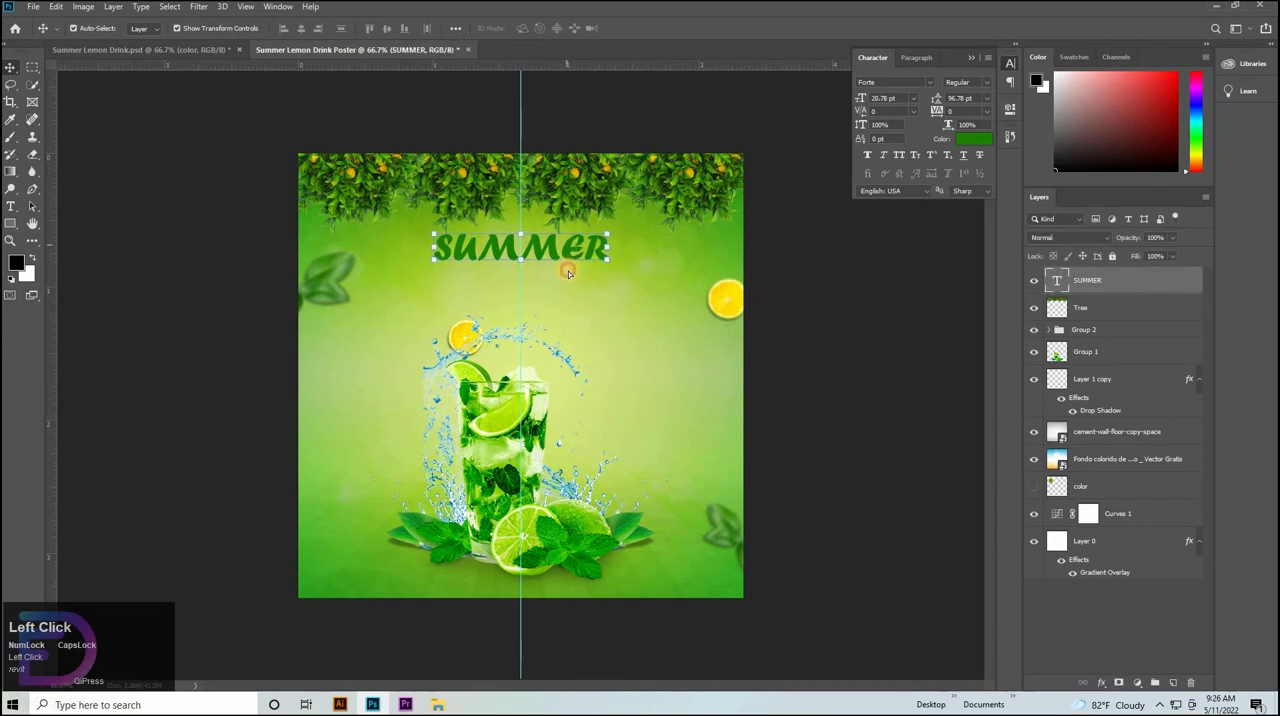
# Duplicate the SUMMER text just below it at 16.56 pt and change the copy's wording to DRINK.
pyautogui.moveTo(568, 250); pyautogui.dragTo(533, 283)
pyautogui.press('t')
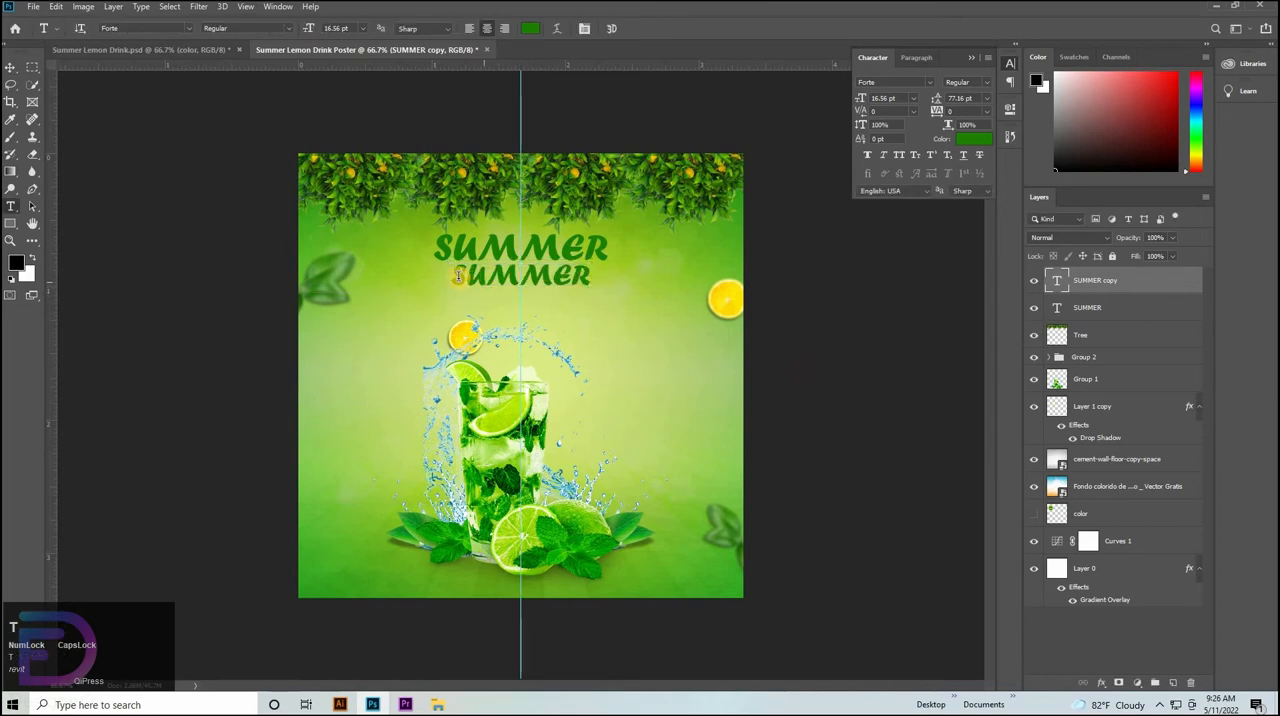
pyautogui.doubleClick(1057, 281)
pyautogui.press('BackSpace')
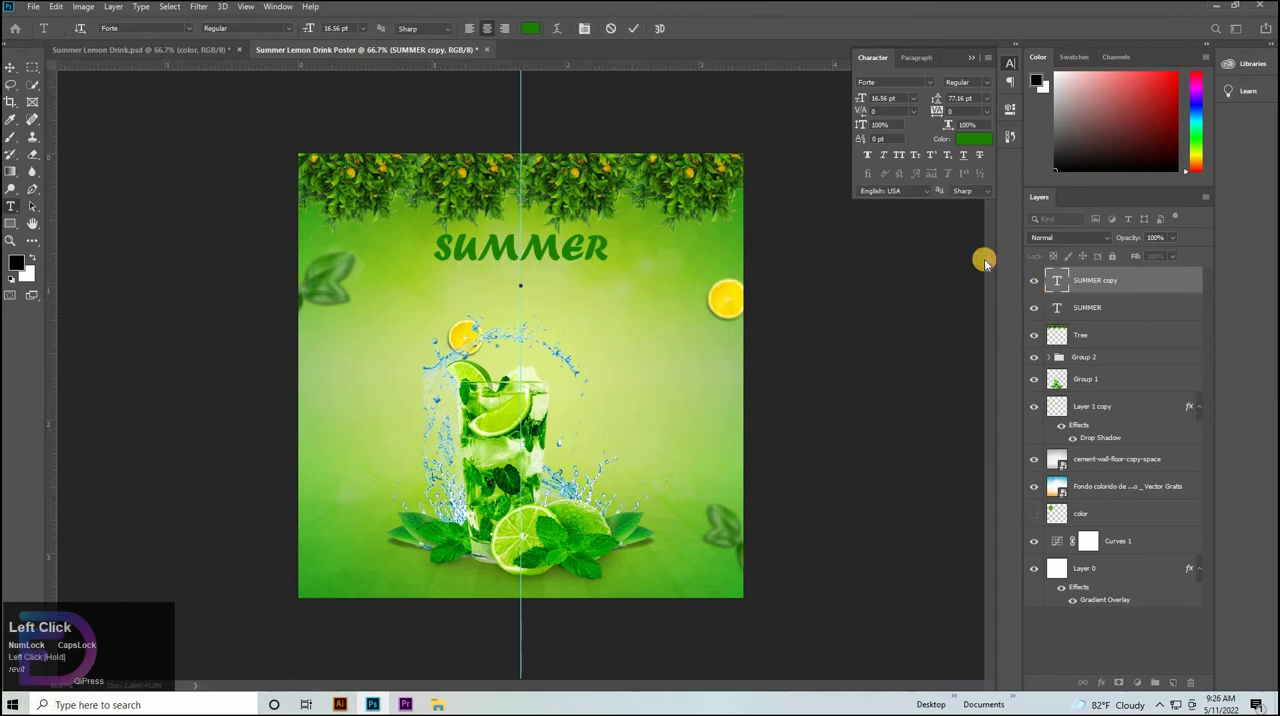
pyautogui.write('DRINK')
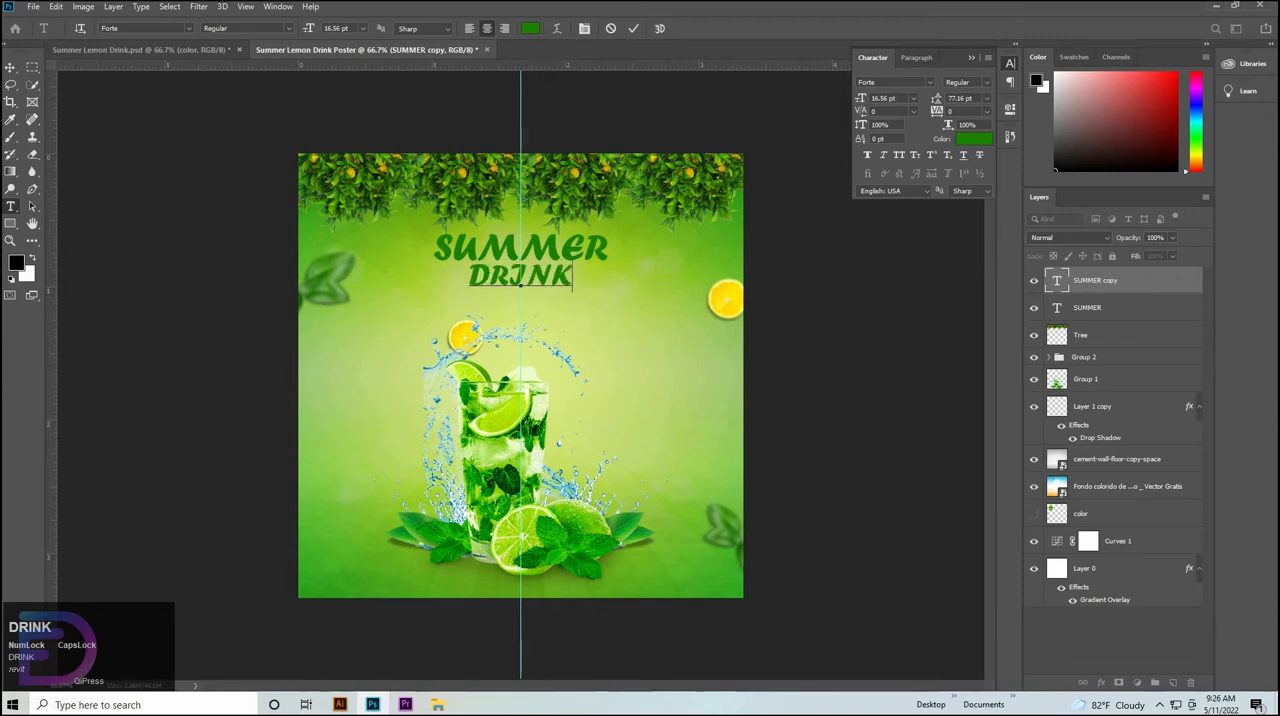
pyautogui.click(8, 66)
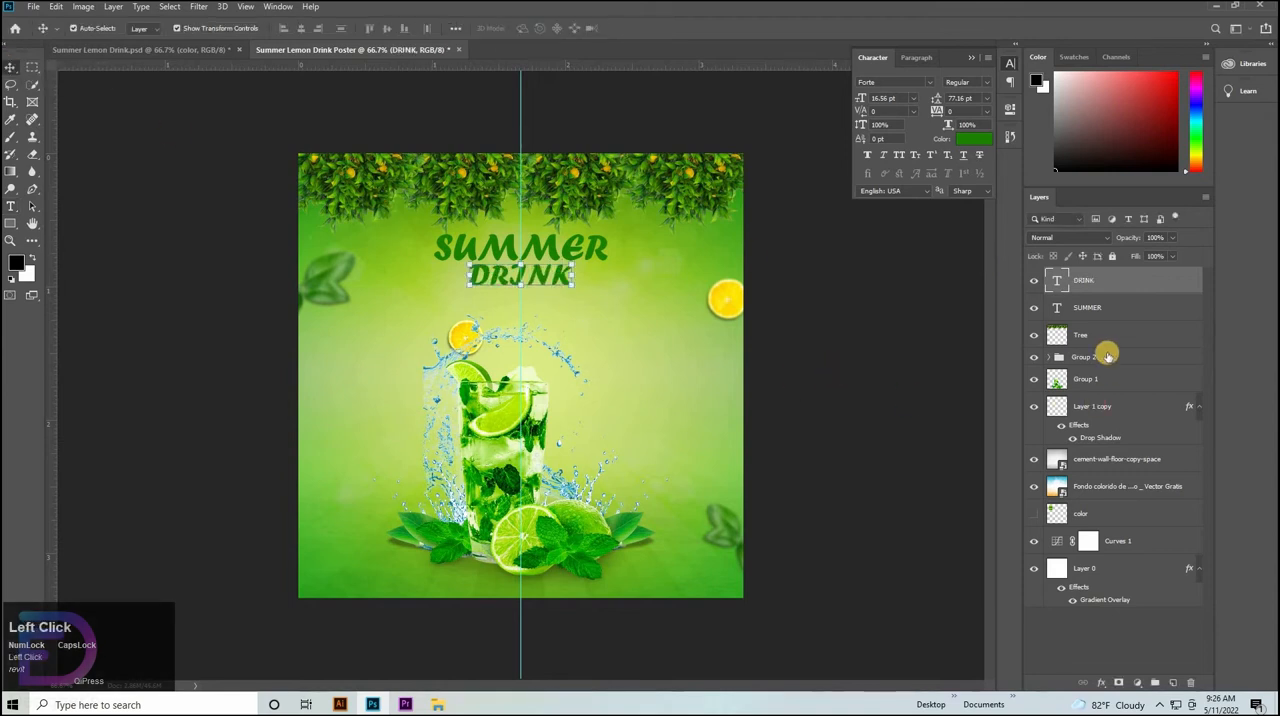
# Enlarge the DRINK text to 20.68 pt, keeping it centred on the guide beneath SUMMER.
pyautogui.click(1103, 307)
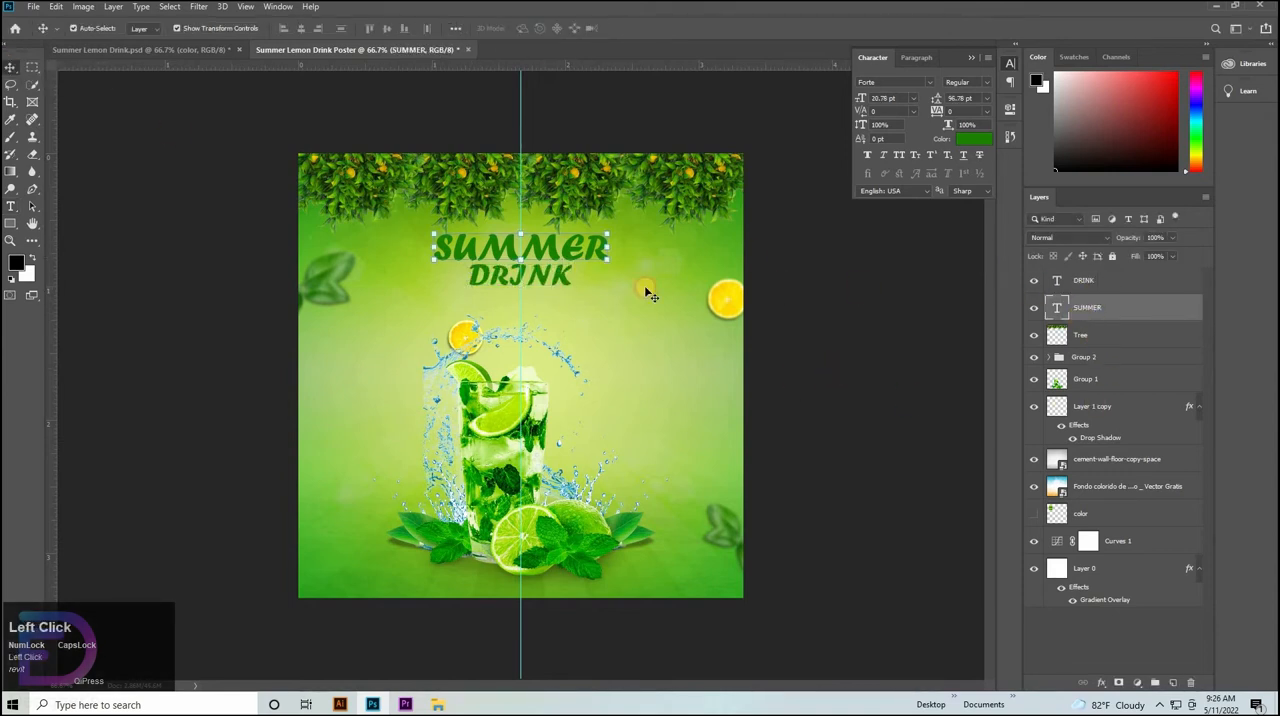
pyautogui.click(520, 280)
pyautogui.moveTo(520, 285)
pyautogui.mouseDown()
pyautogui.moveTo(518, 297)
pyautogui.moveTo(526, 280)
pyautogui.mouseUp()
pyautogui.click(848, 341)
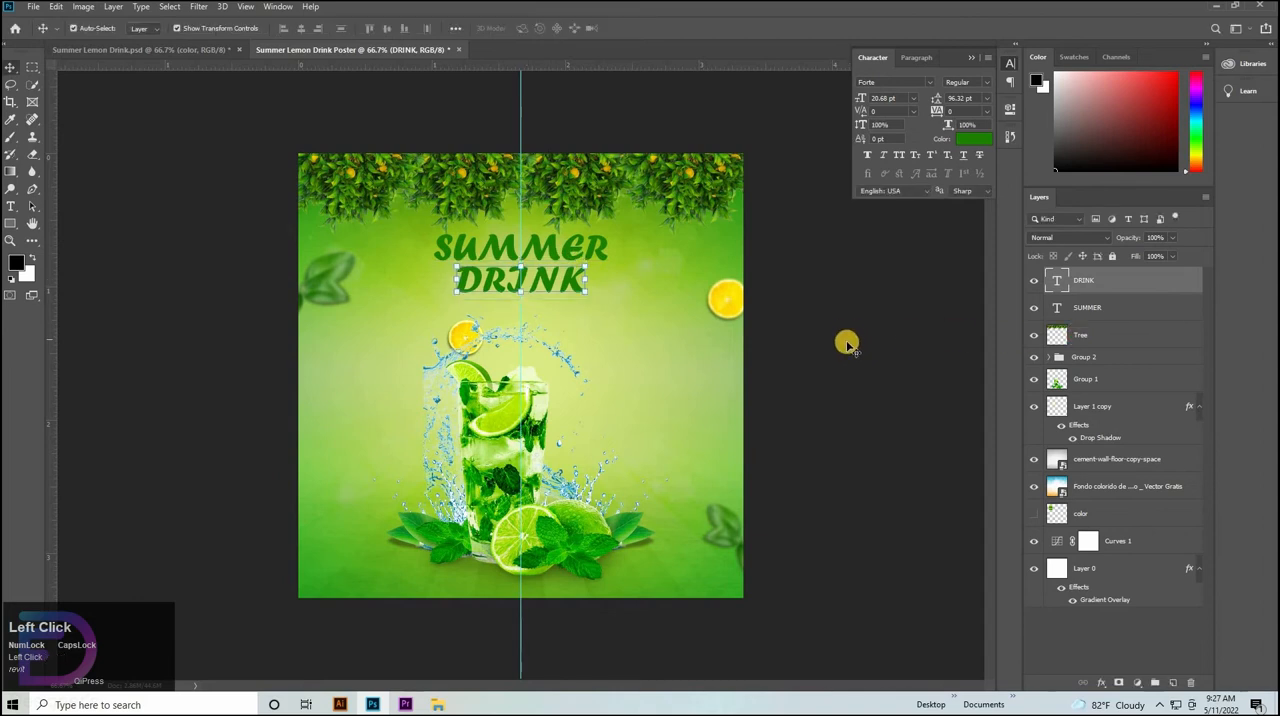
pyautogui.click(543, 276)
pyautogui.click(535, 285)
# Move the SUMMER text layer above the DRINK layer in the layer stack.
pyautogui.click(1096, 313)
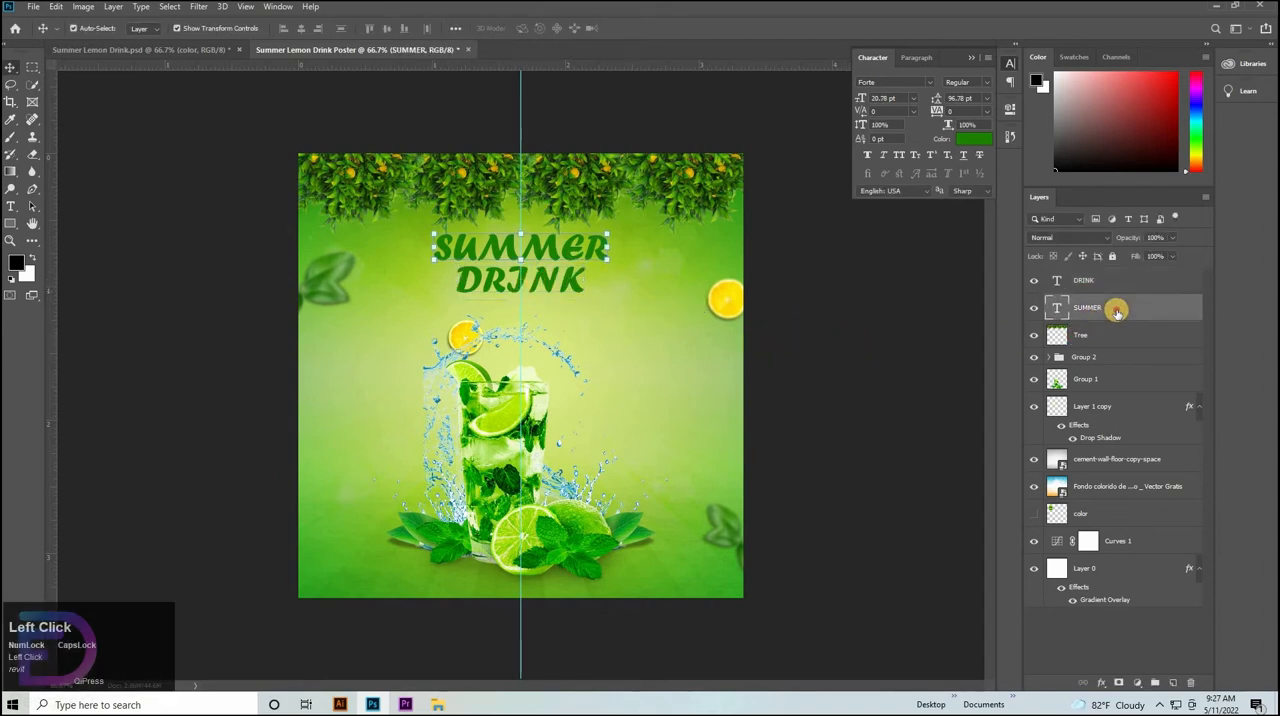
pyautogui.moveTo(1107, 308); pyautogui.dragTo(1116, 281)
pyautogui.doubleClick(1116, 284)
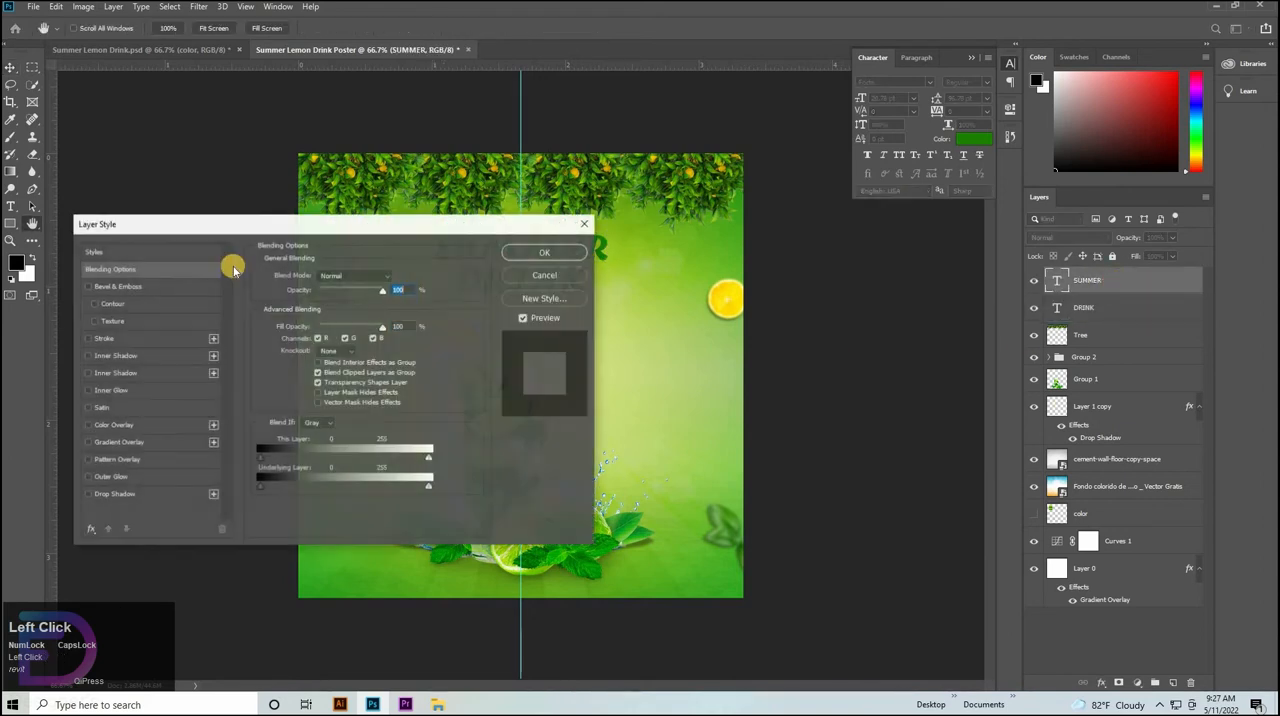
pyautogui.moveTo(446, 224); pyautogui.dragTo(869, 177)
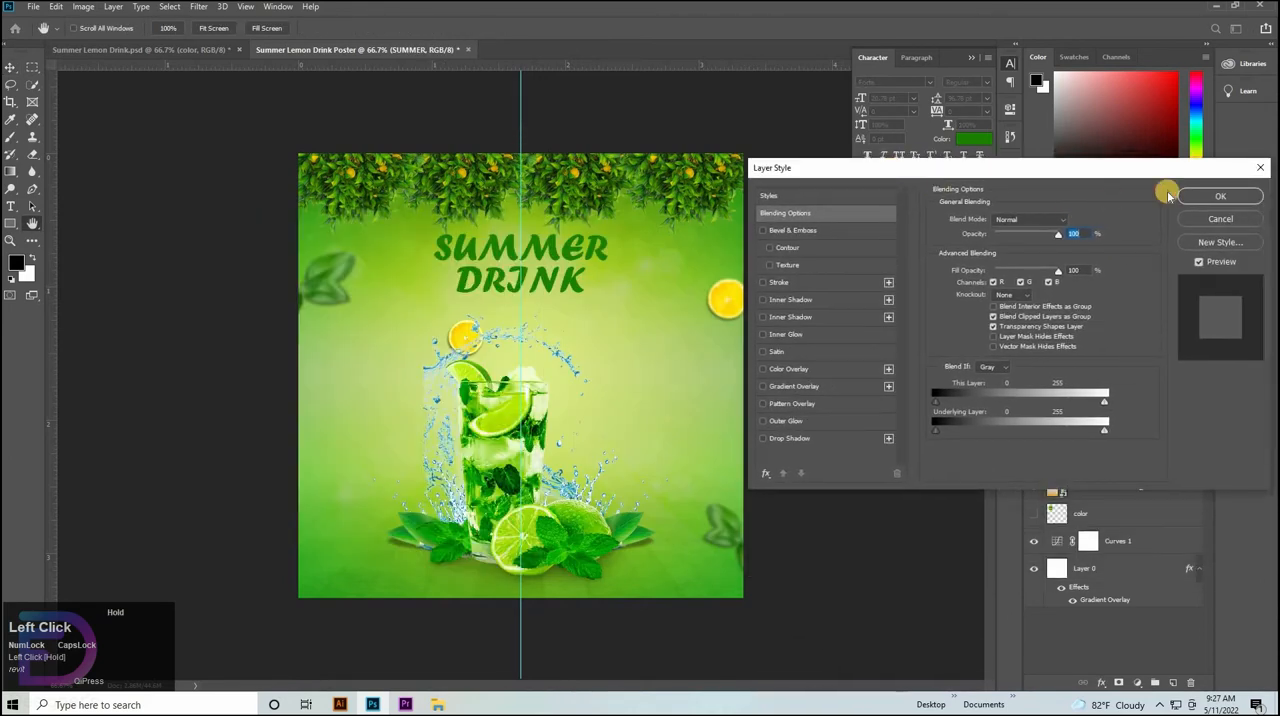
pyautogui.click(1210, 197)
# Show the hidden color palette layer and move it to the top of the layer stack, above SUMMER.
pyautogui.moveTo(515, 247); pyautogui.dragTo(616, 326)
pyautogui.click(1033, 516)
pyautogui.moveTo(426, 309); pyautogui.dragTo(433, 410)
pyautogui.hotkey('ctrl', 'z')
pyautogui.click(1117, 443)
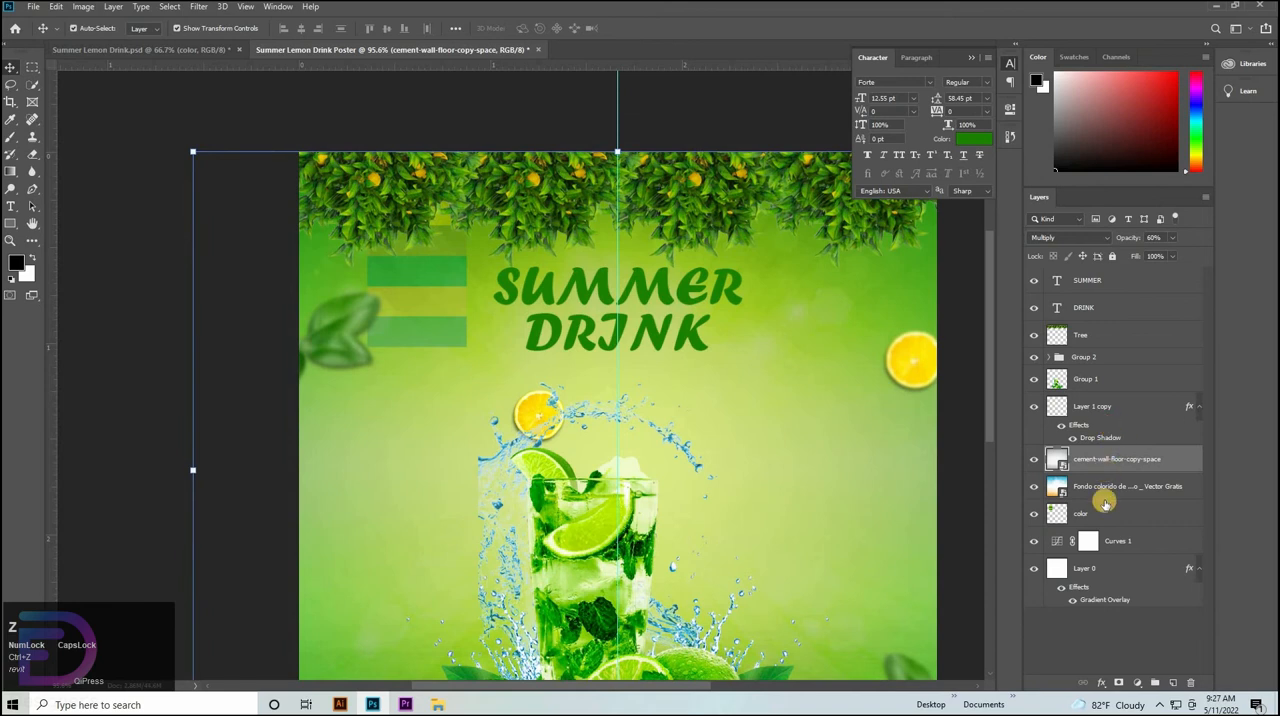
pyautogui.click(1105, 499)
pyautogui.moveTo(1105, 515); pyautogui.dragTo(1092, 283)
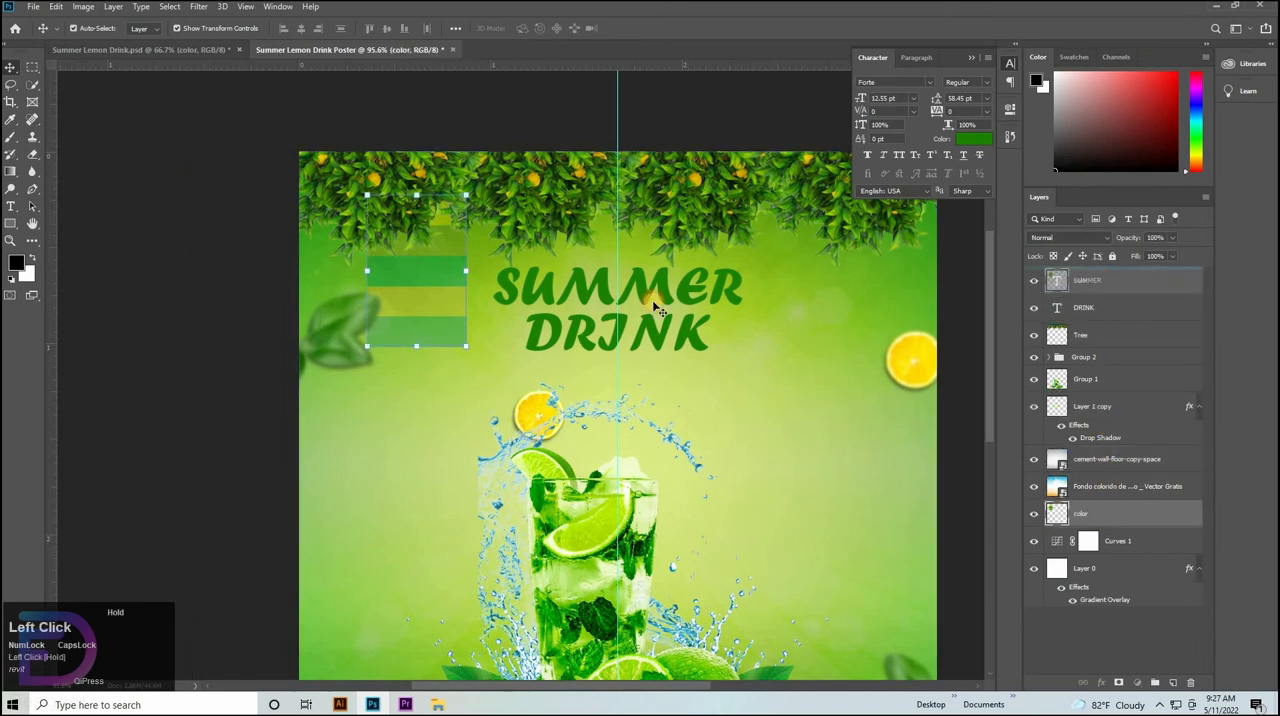
# Position the color swatch palette on the open background beside the drink glass, below and to the left of the title.
pyautogui.moveTo(425, 281); pyautogui.dragTo(444, 423)
pyautogui.hotkey('ctrl', 'space')
pyautogui.keyDown('ctrl'); pyautogui.click(652, 415); pyautogui.keyUp('ctrl')
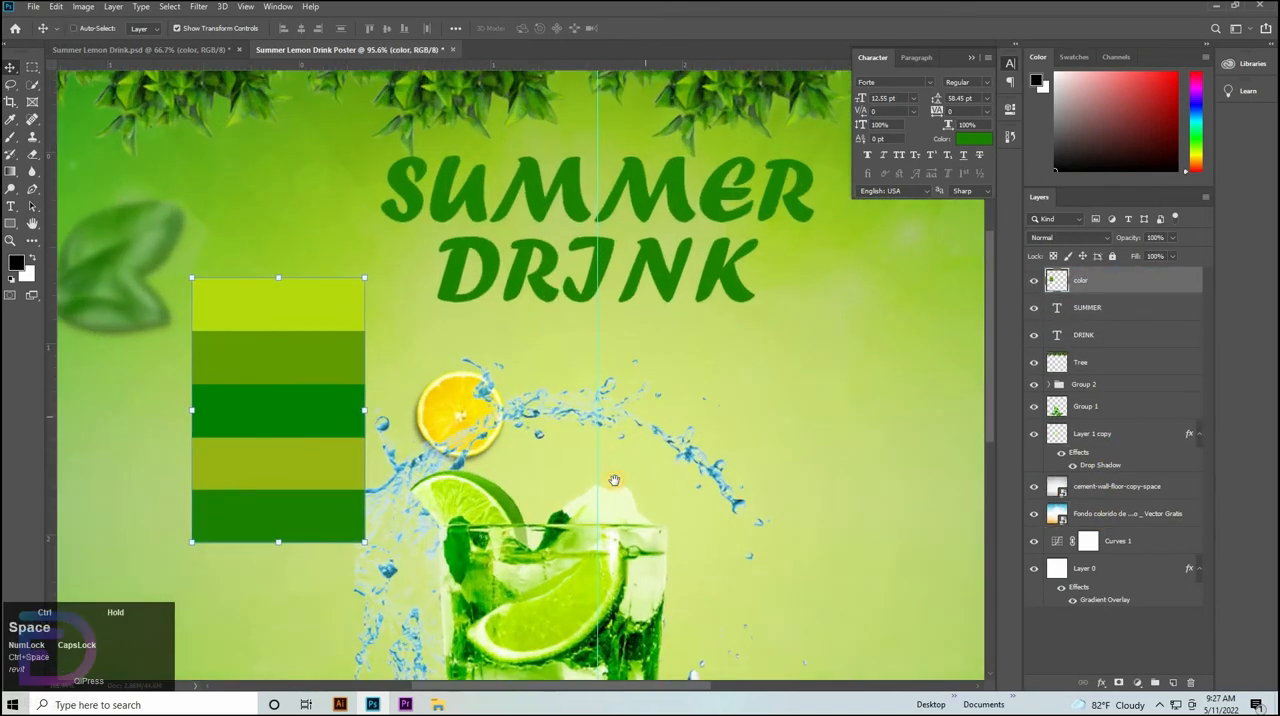
pyautogui.moveTo(614, 480); pyautogui.dragTo(585, 533)
pyautogui.moveTo(222, 488); pyautogui.dragTo(177, 415)
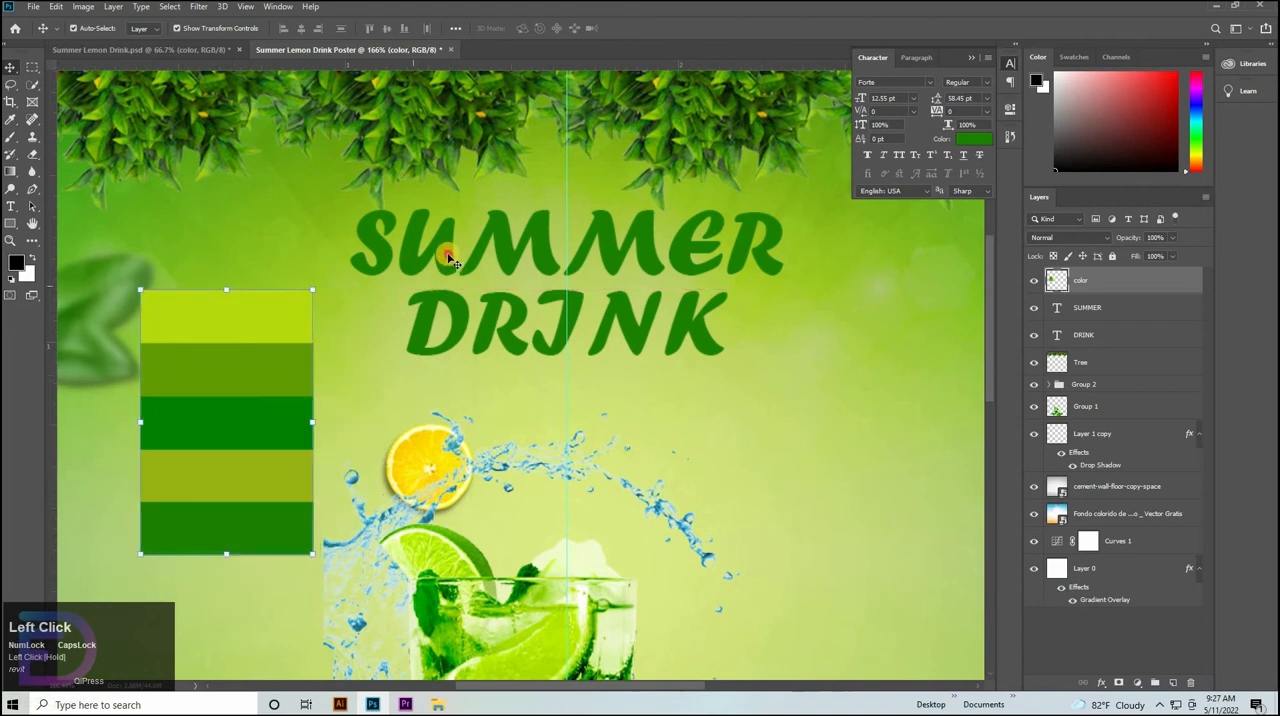
# Apply a Gradient Overlay to the SUMMER text, setting the gradient's starting colour stop to olive green sampled from the palette.
pyautogui.click(1097, 316)
pyautogui.doubleClick(1121, 312)
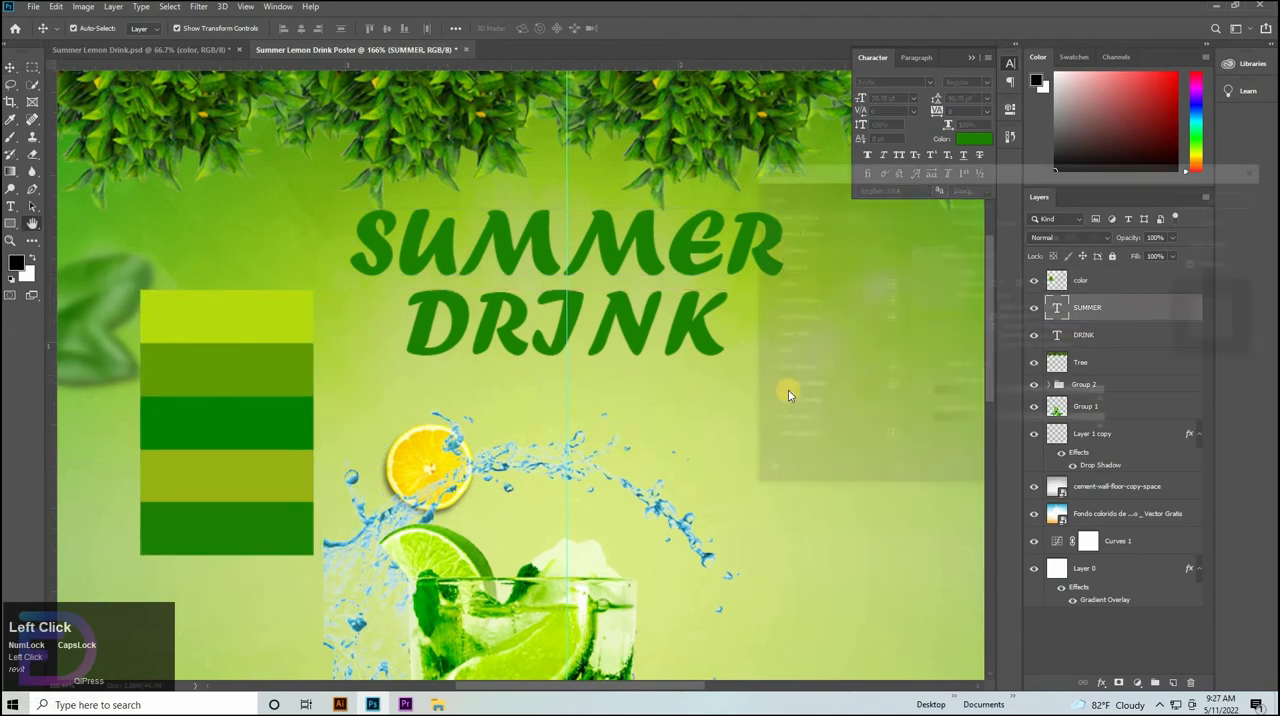
pyautogui.click(793, 388)
pyautogui.click(1027, 252)
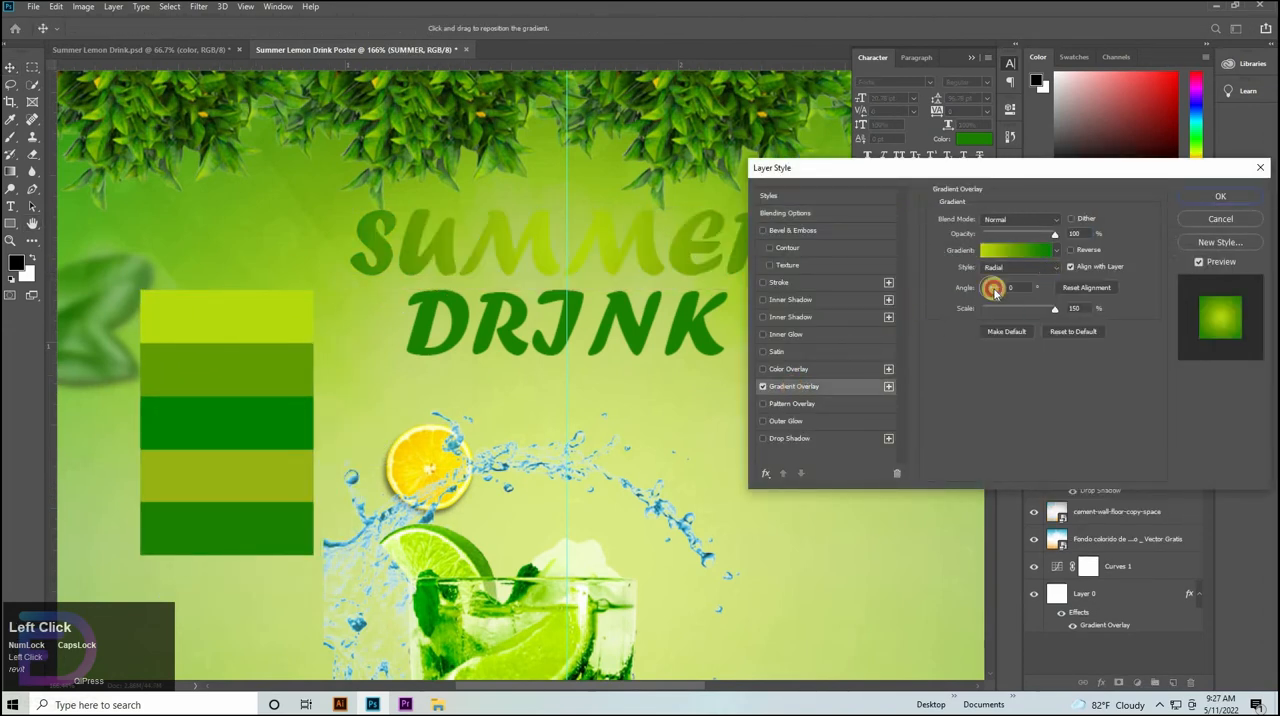
pyautogui.click(786, 378)
pyautogui.click(846, 433)
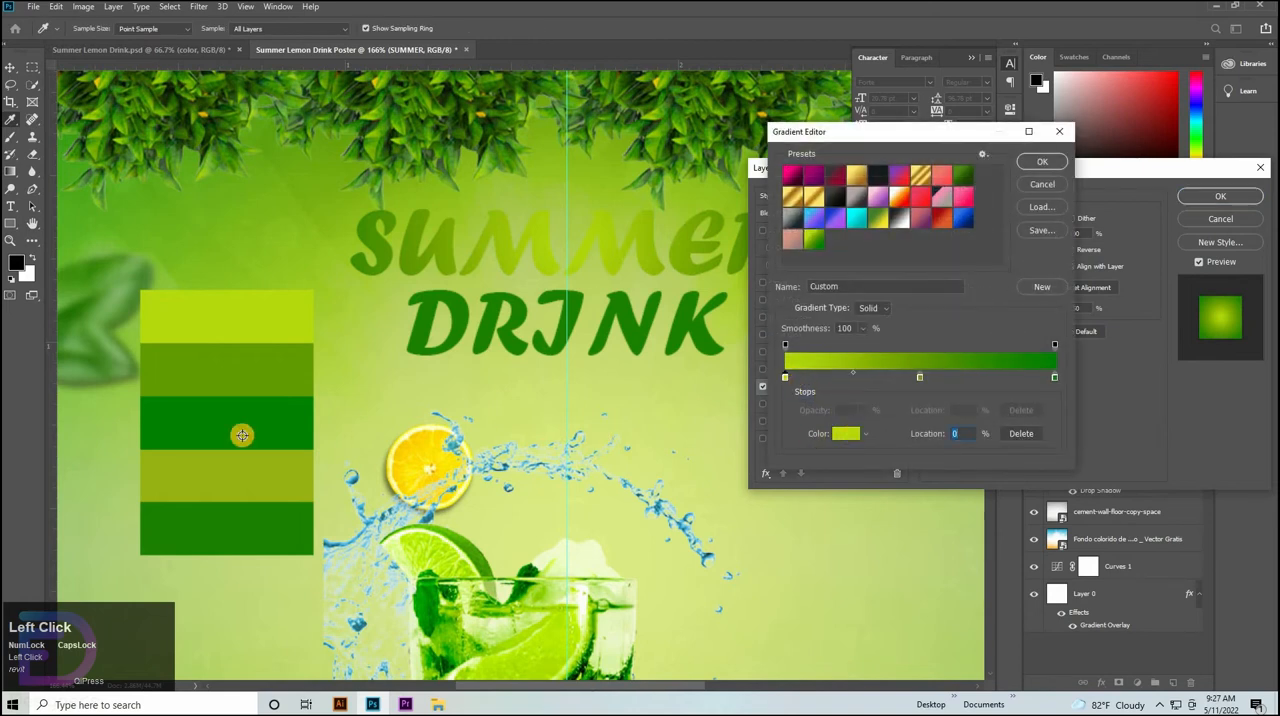
pyautogui.click(978, 176)
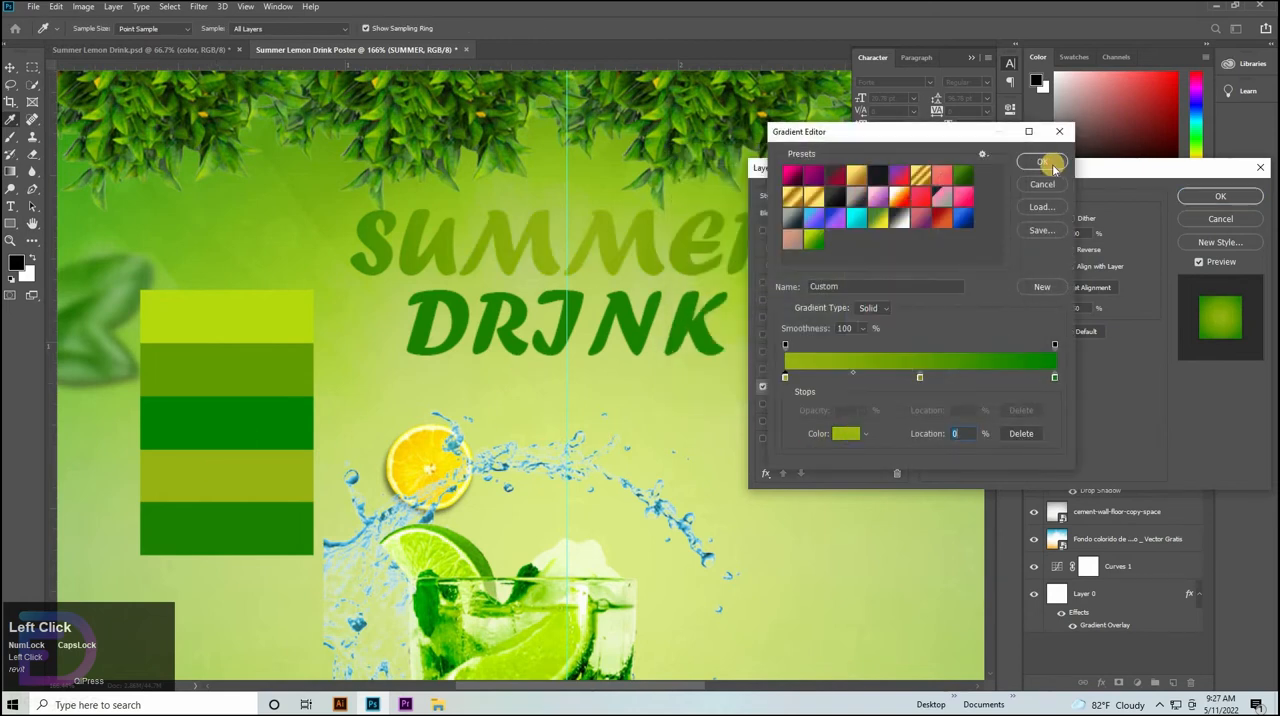
pyautogui.click(1042, 161)
# Set the SUMMER text's gradient overlay to Linear style with an angle of -90°.
pyautogui.click(1008, 268)
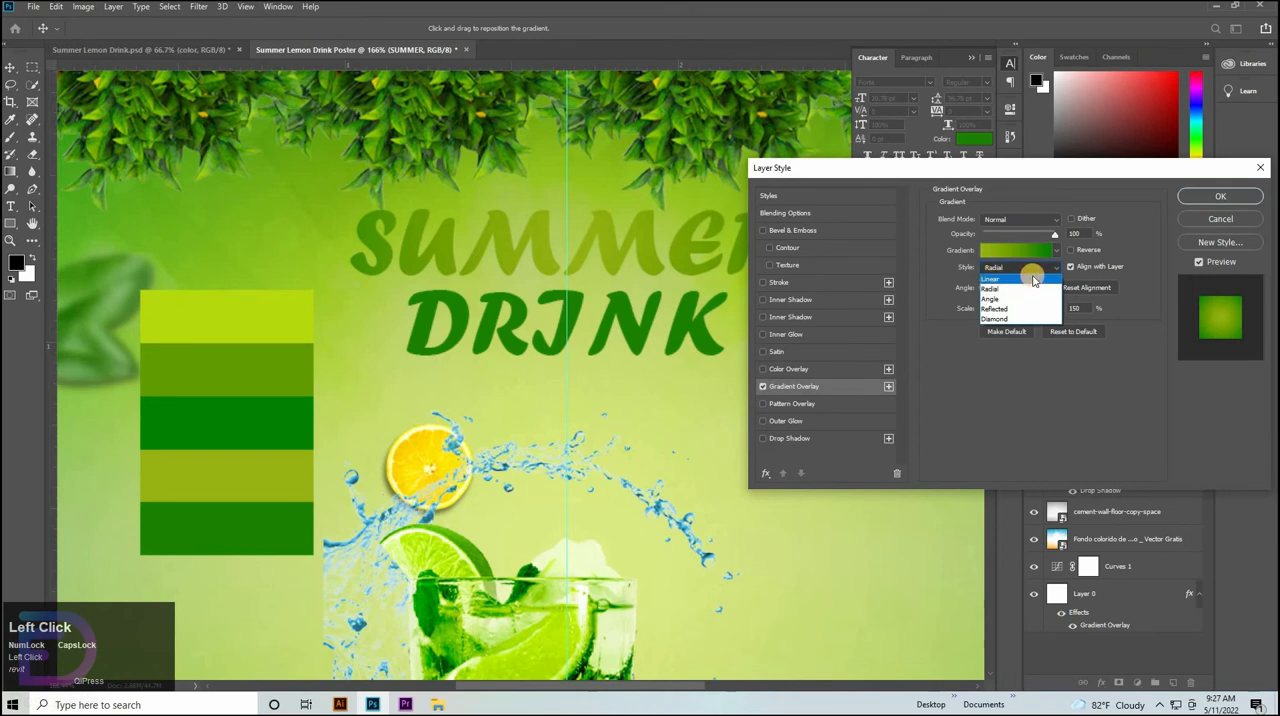
pyautogui.click(993, 281)
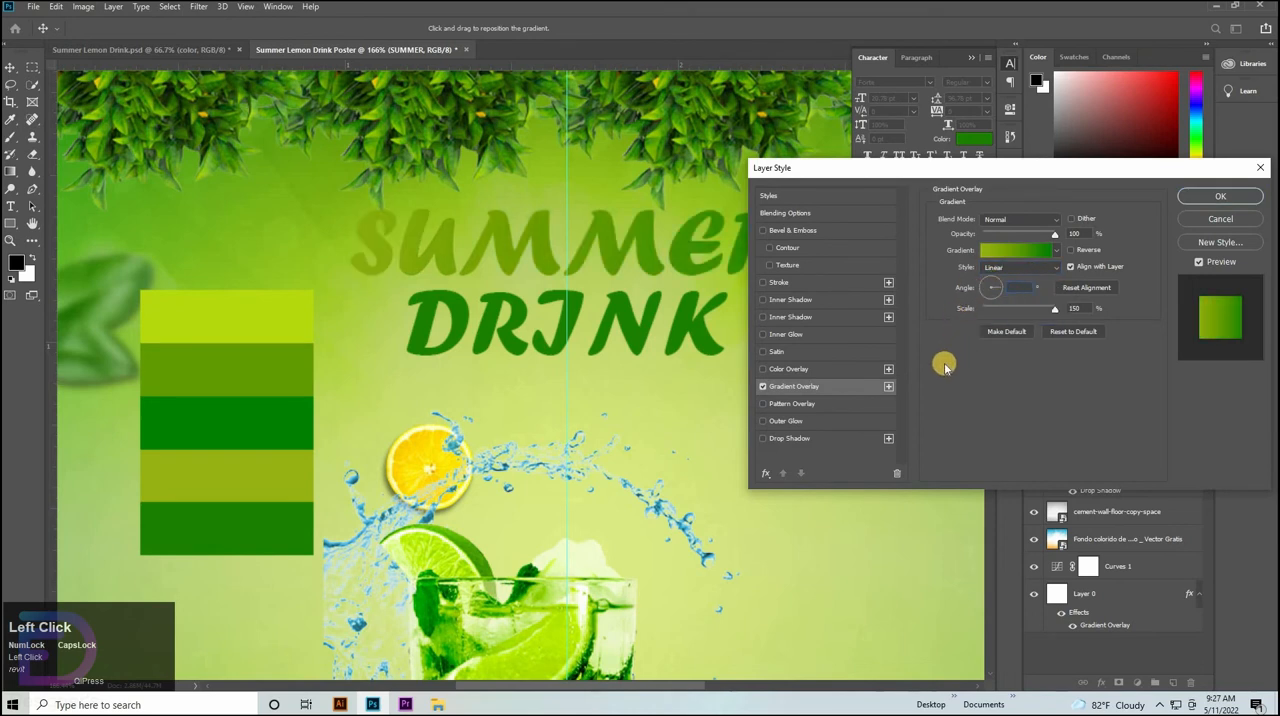
pyautogui.write('-90')
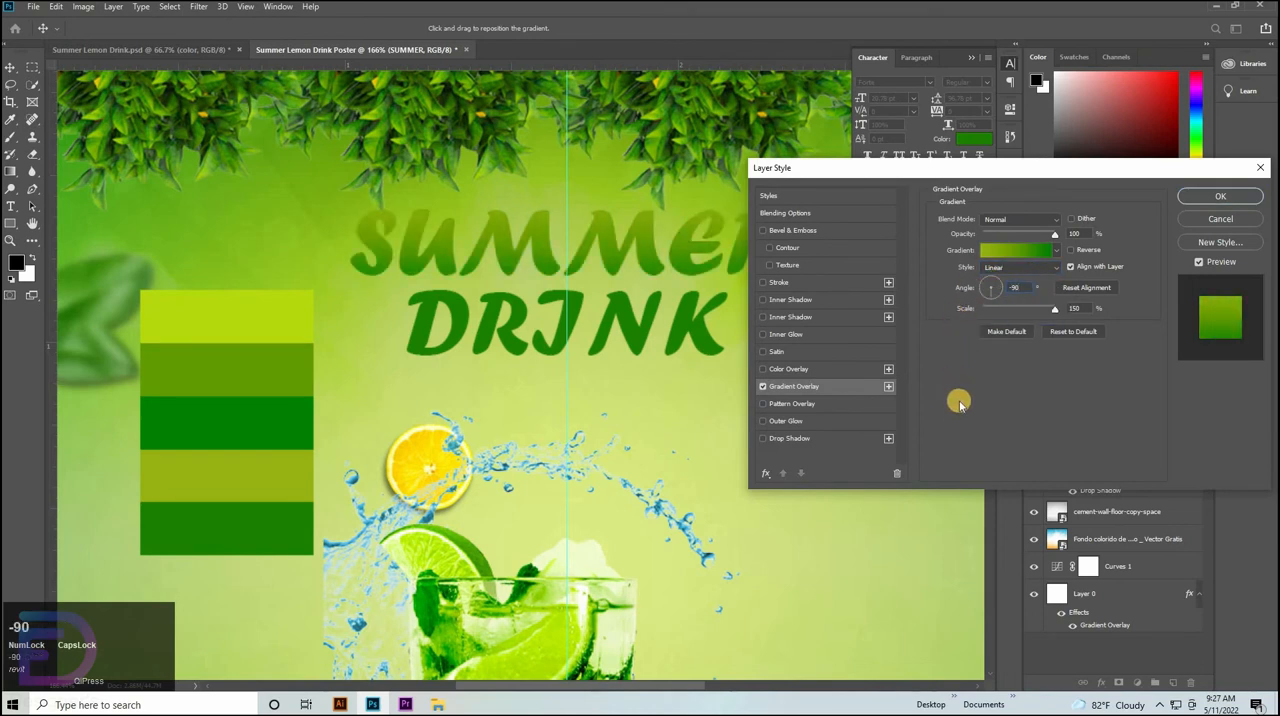
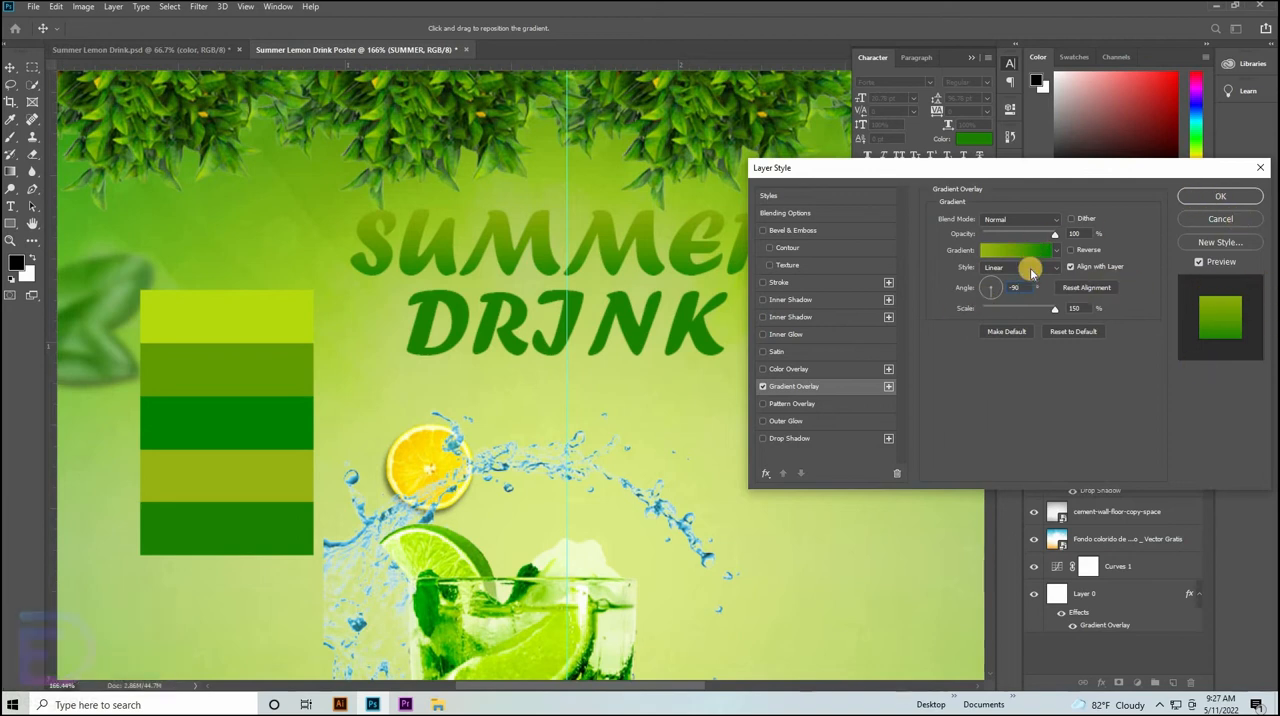
# Add a Bevel & Emboss effect to the SUMMER text with the Inner Bevel style.
pyautogui.click(785, 231)
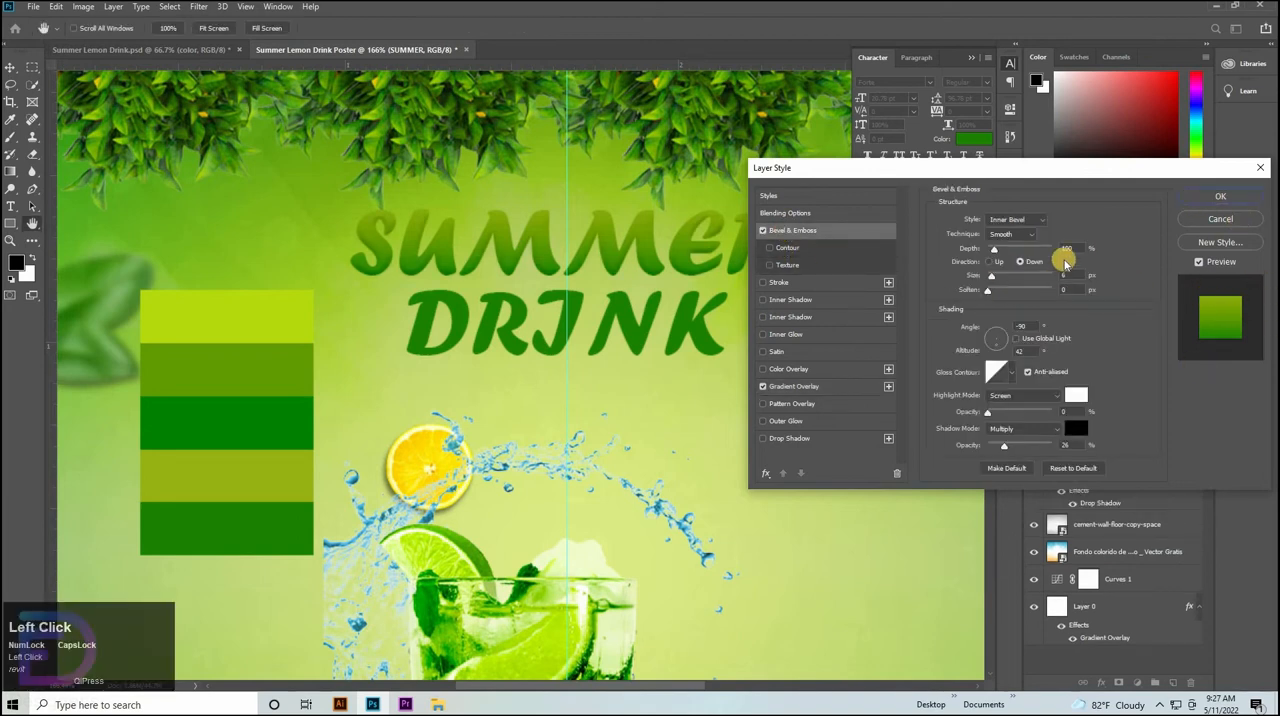
pyautogui.click(1012, 221)
pyautogui.click(999, 255)
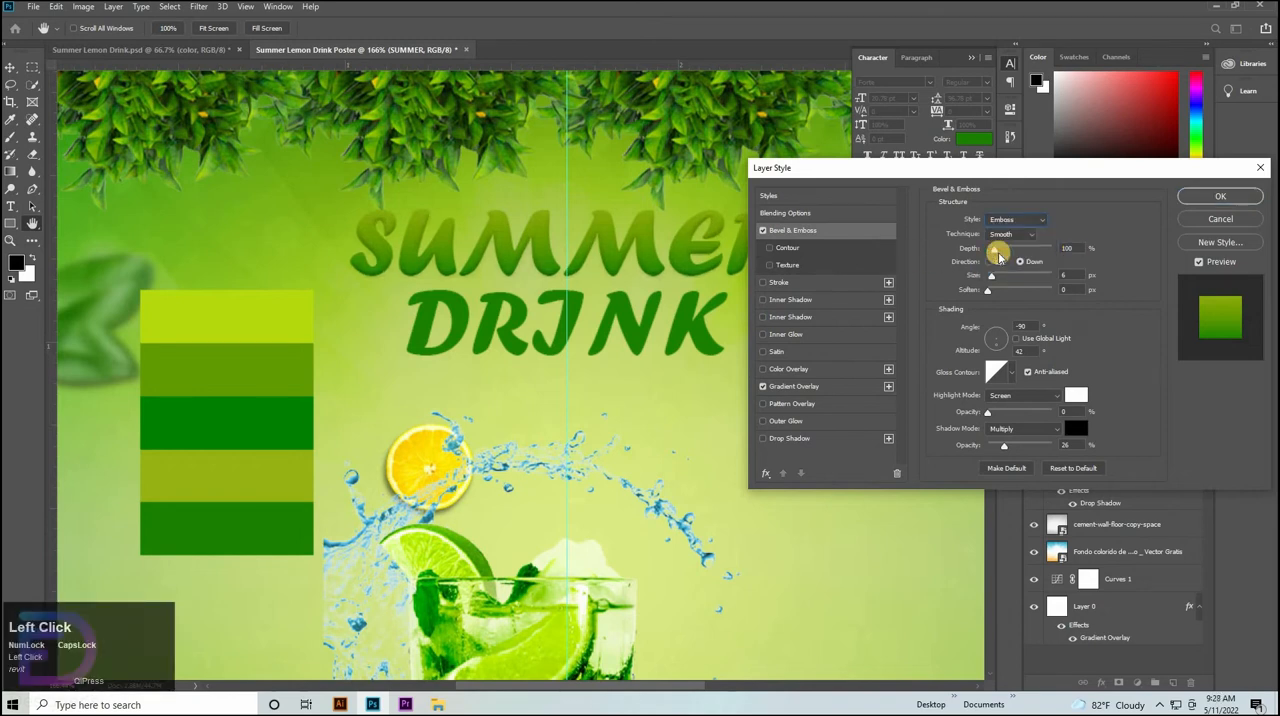
pyautogui.click(1006, 236)
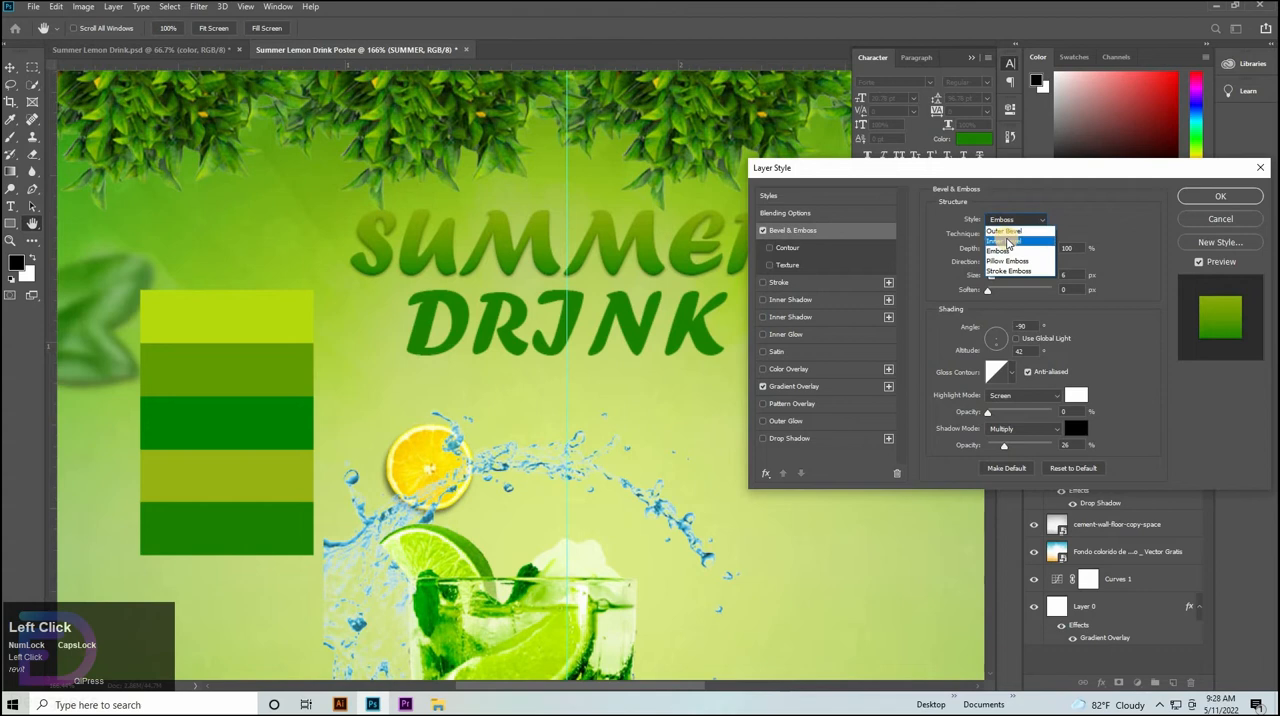
pyautogui.click(1007, 240)
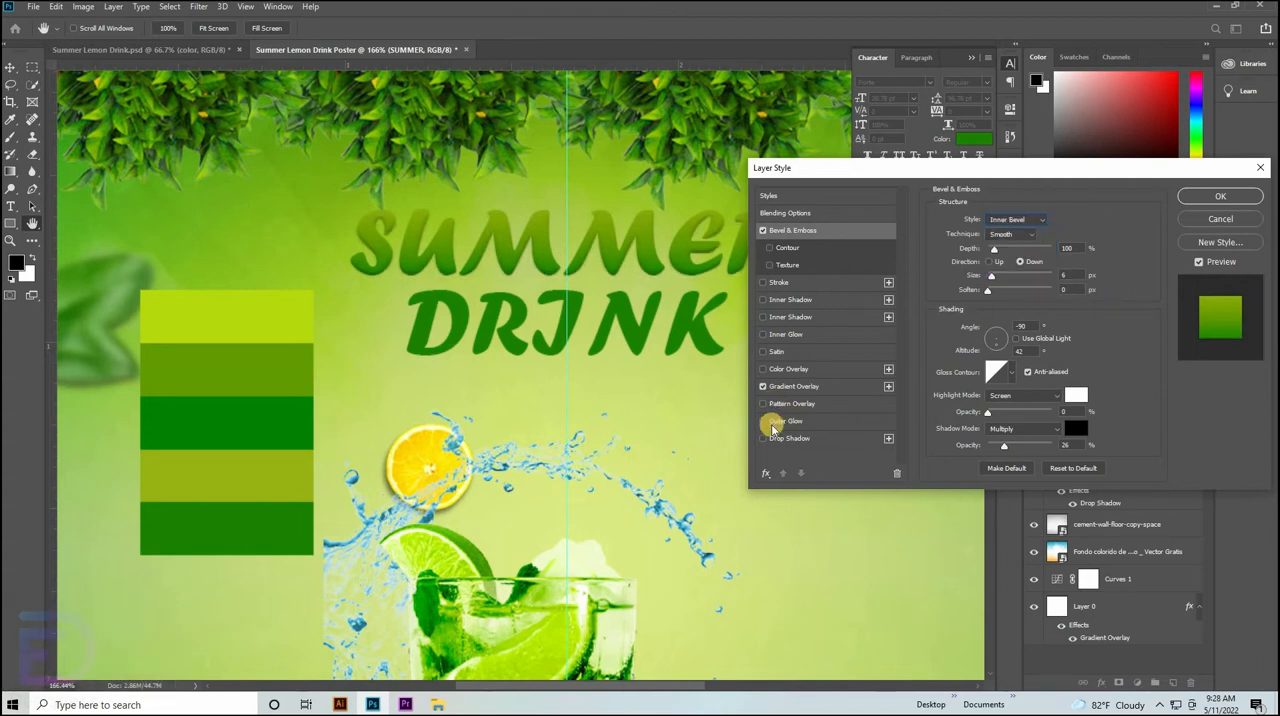
# Add an Outer Glow to the SUMMER text using the yellow f7e73a.
pyautogui.click(772, 422)
pyautogui.click(960, 270)
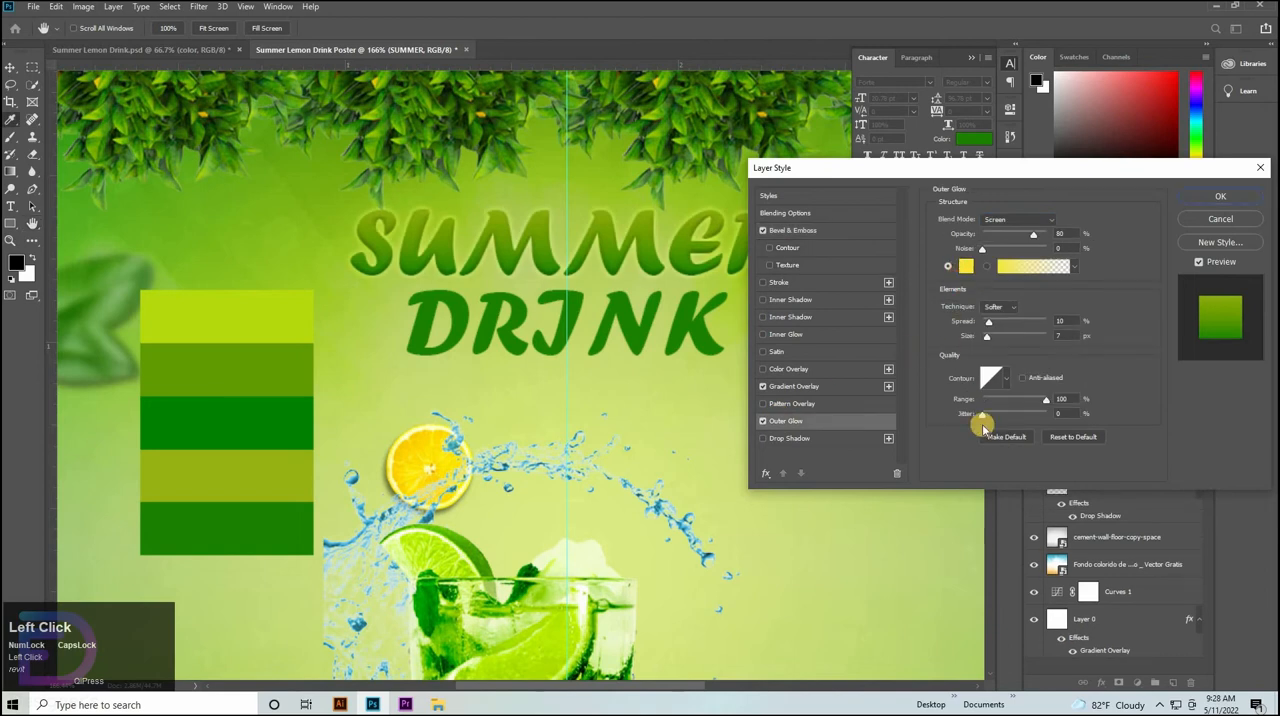
pyautogui.click(962, 180)
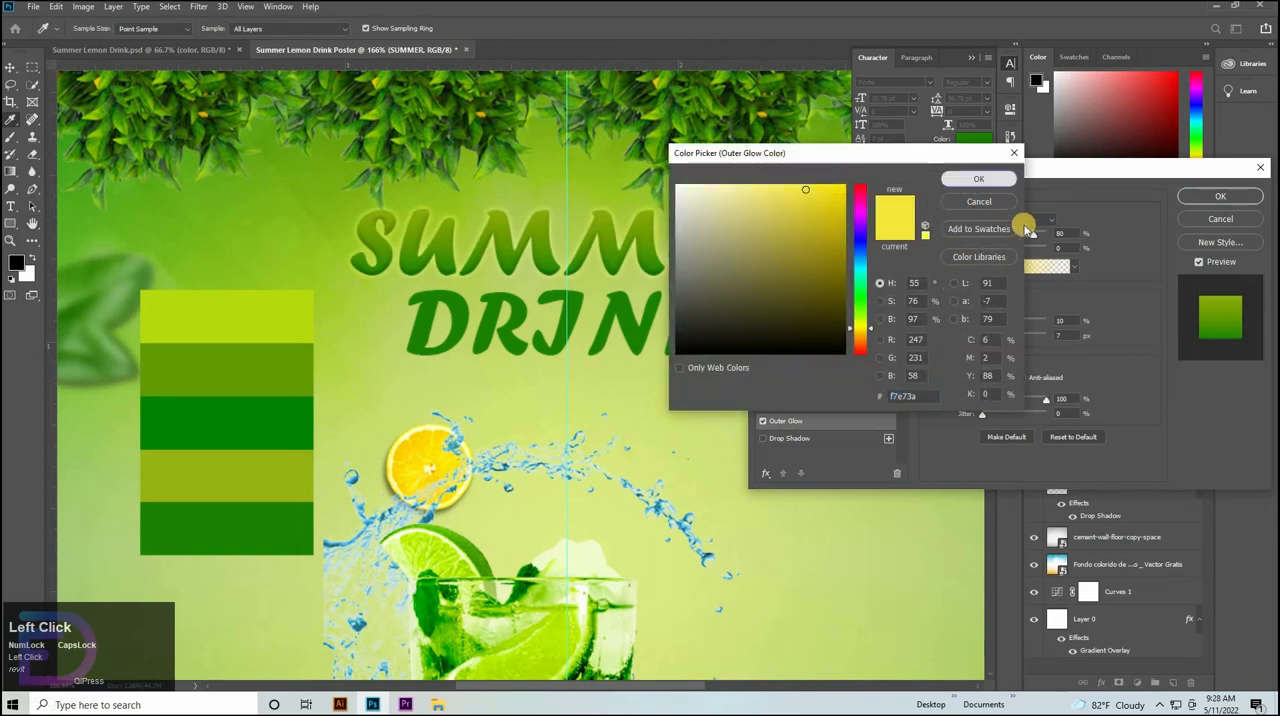
# Try Multiply and Overlay as the SUMMER Outer Glow's blend mode, and return it to Screen.
pyautogui.click(1030, 222)
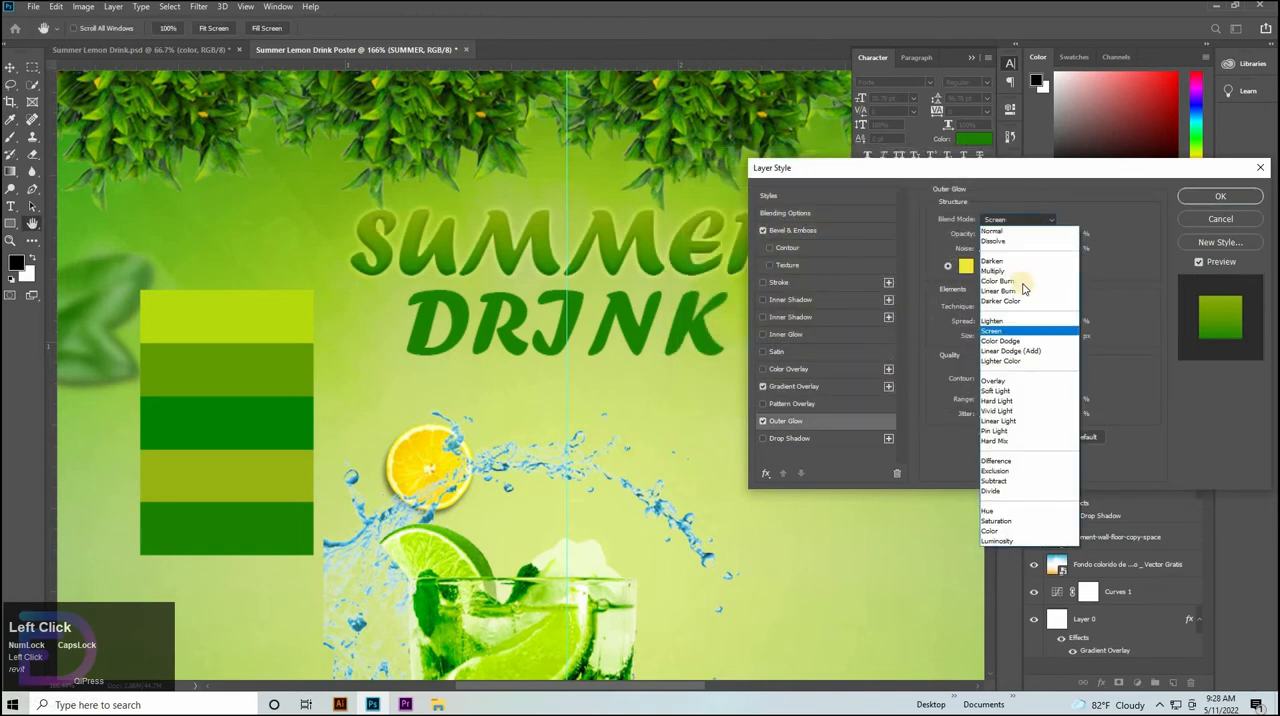
pyautogui.click(1011, 272)
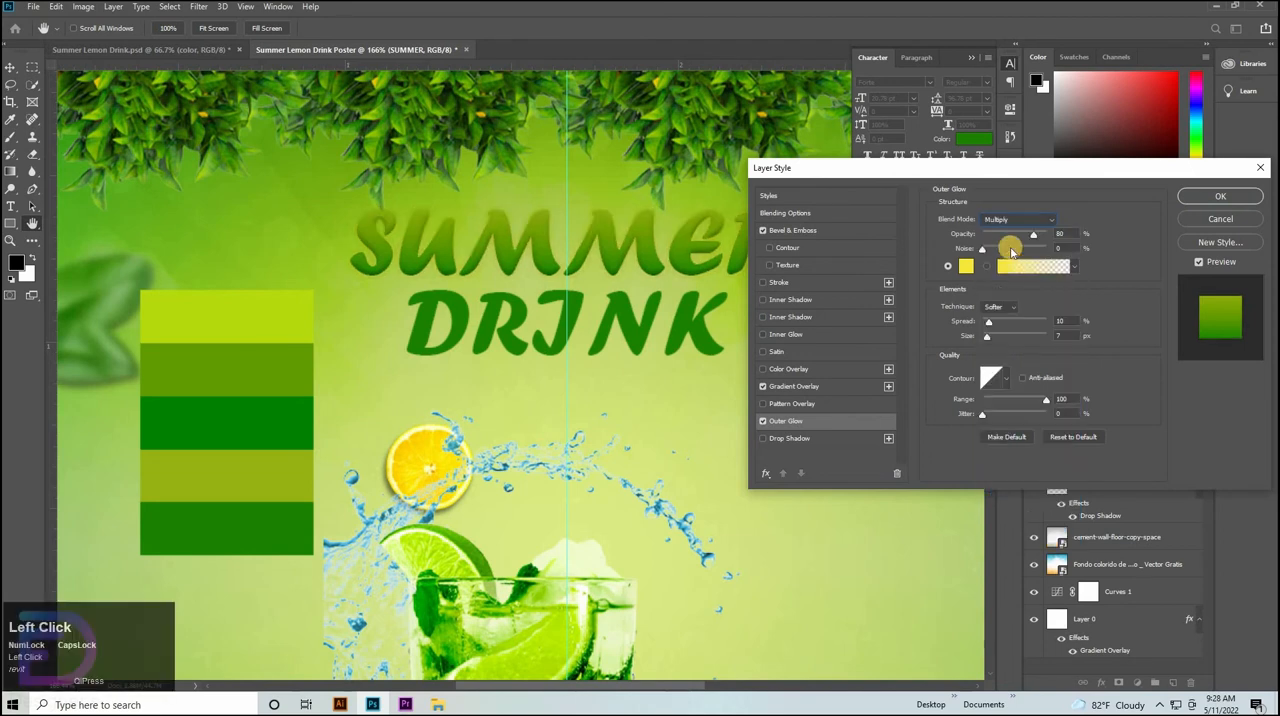
pyautogui.click(1008, 219)
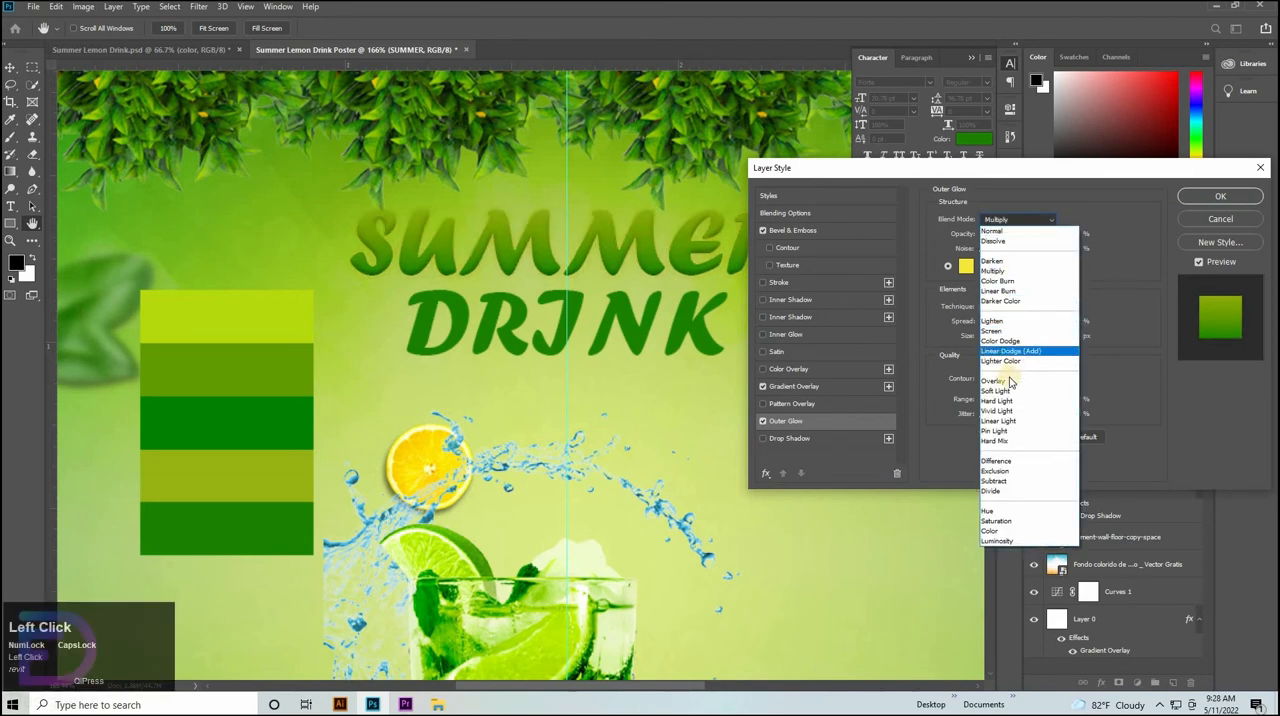
pyautogui.click(1008, 381)
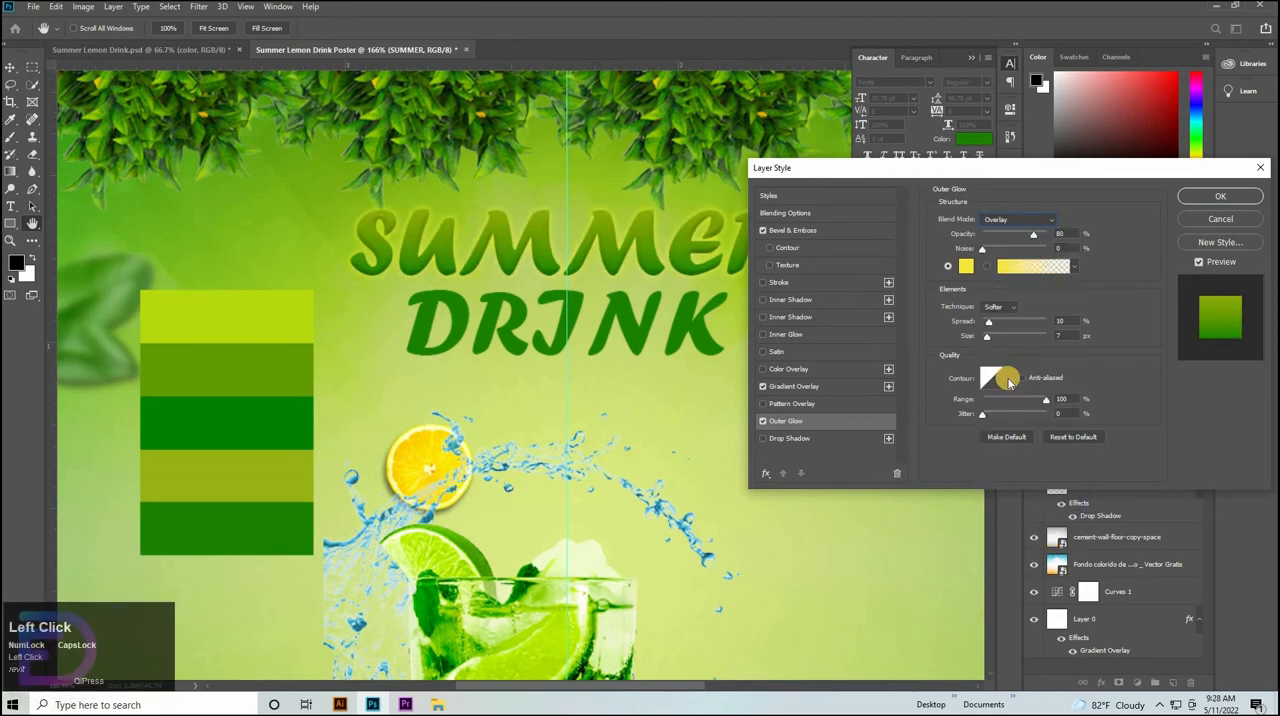
pyautogui.click(1009, 219)
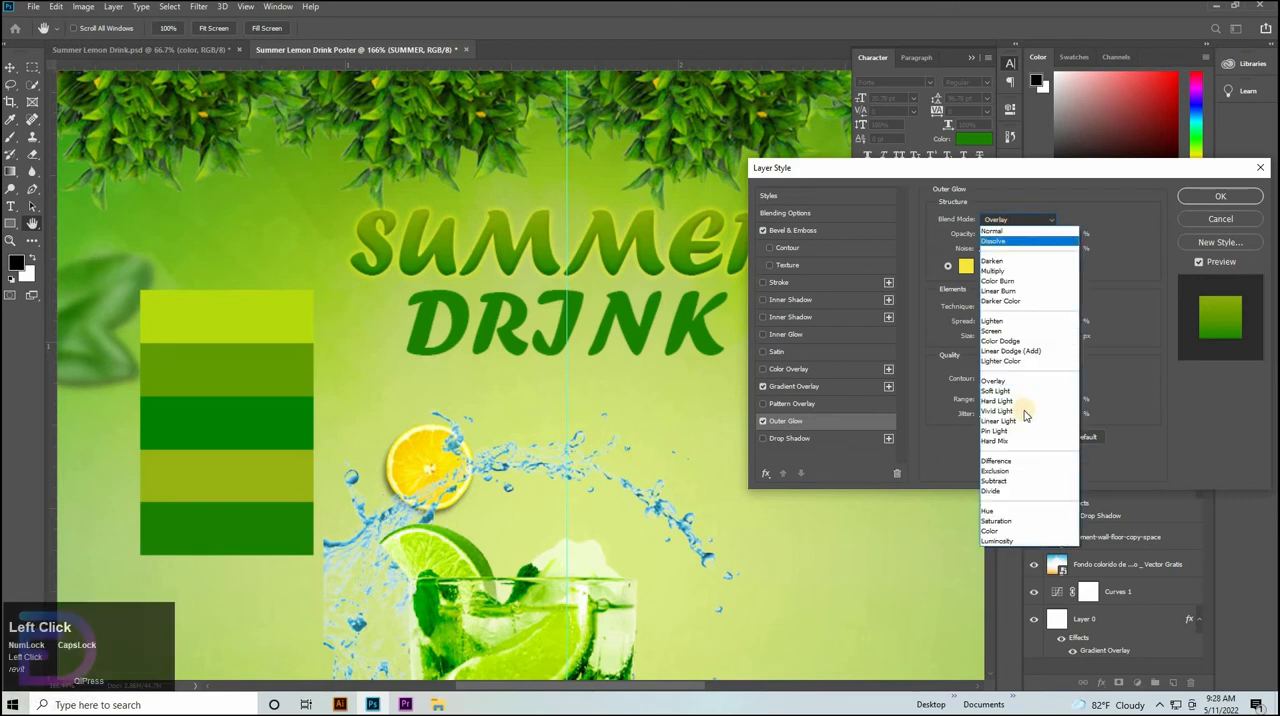
pyautogui.click(1013, 340)
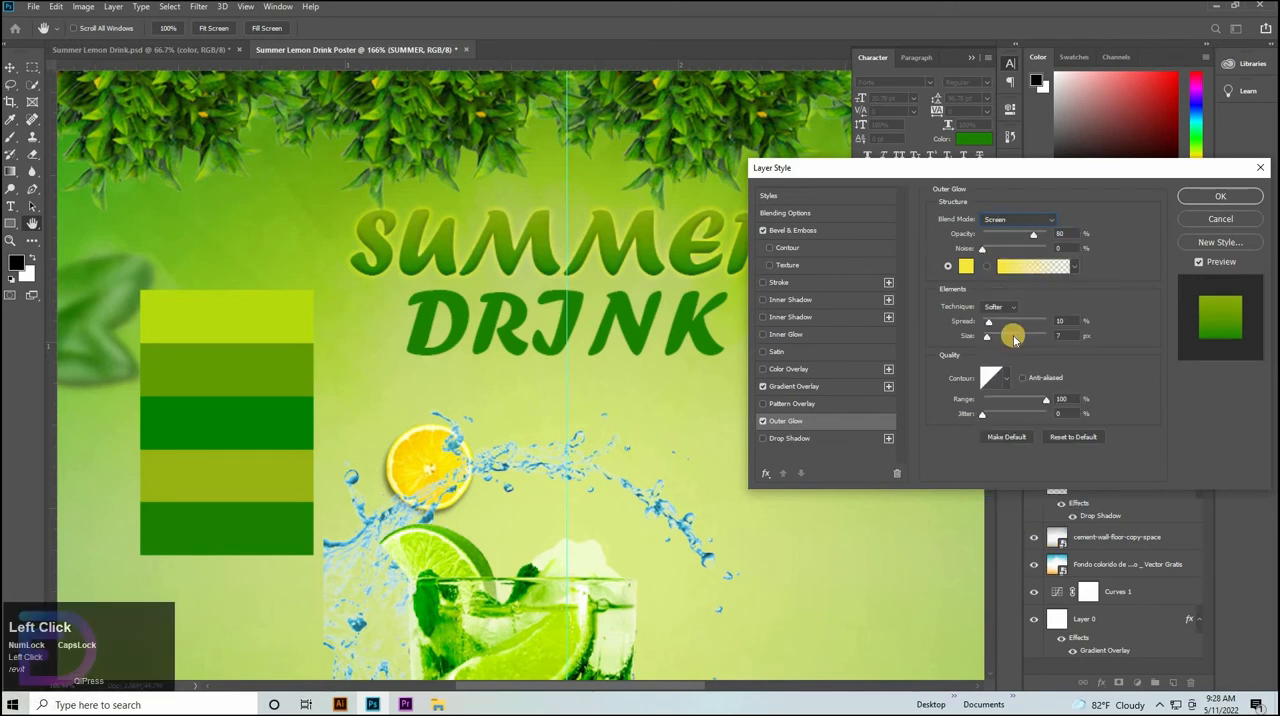
# Set the opacity of SUMMER's Outer Glow to 85%.
pyautogui.click(1059, 234)
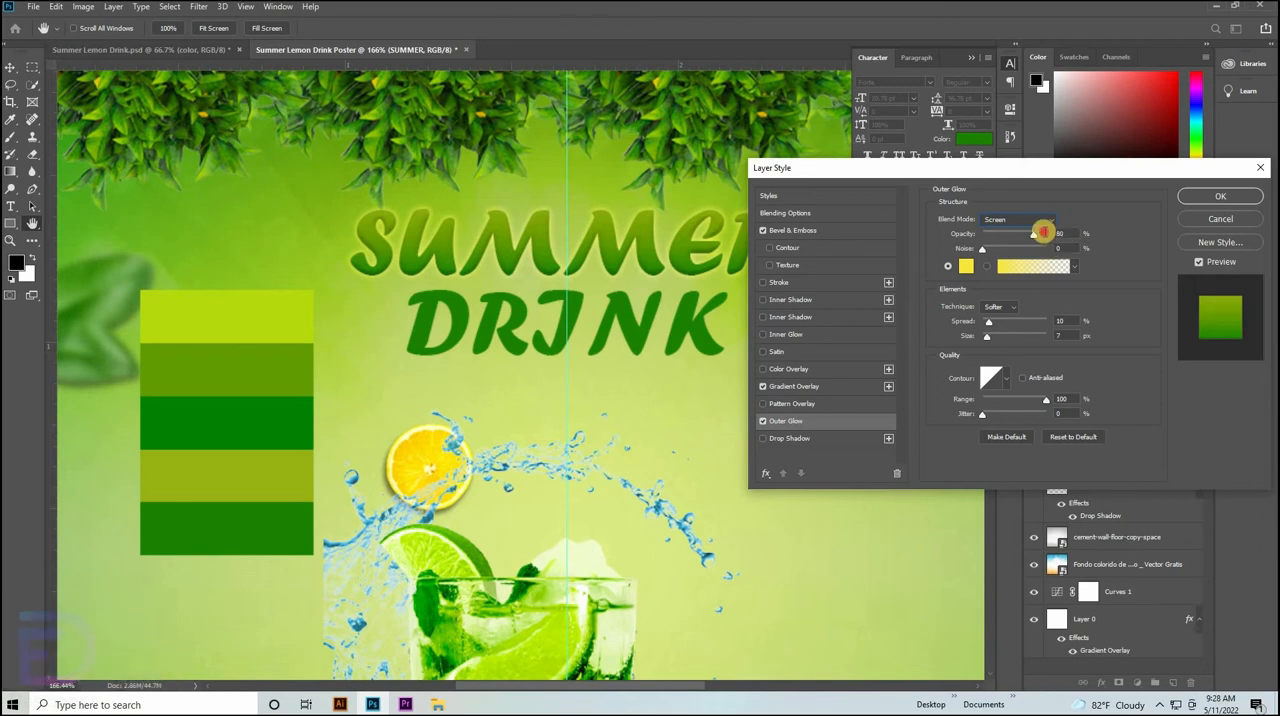
pyautogui.press('Up')
pyautogui.press('Up')
pyautogui.press('Up')
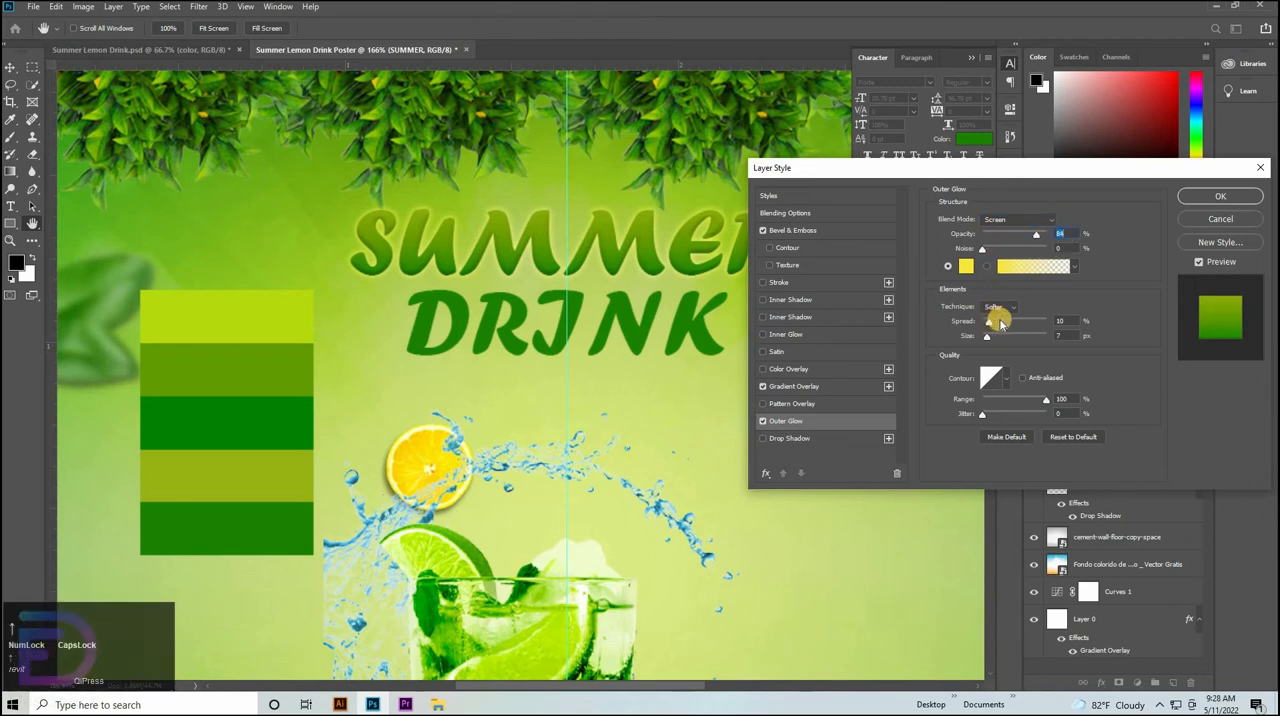
pyautogui.press('Up')
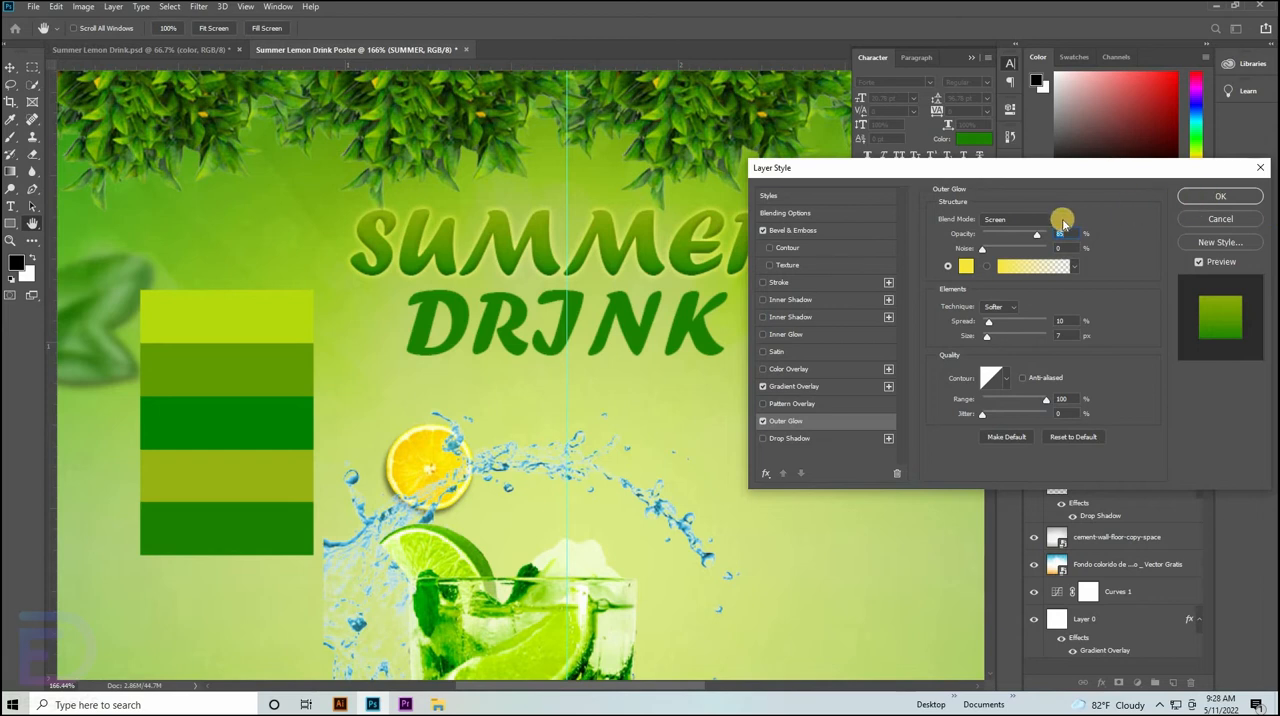
# Compare the Overlay blend mode on SUMMER's Outer Glow, set it back to Screen and apply the layer style.
pyautogui.click(1017, 219)
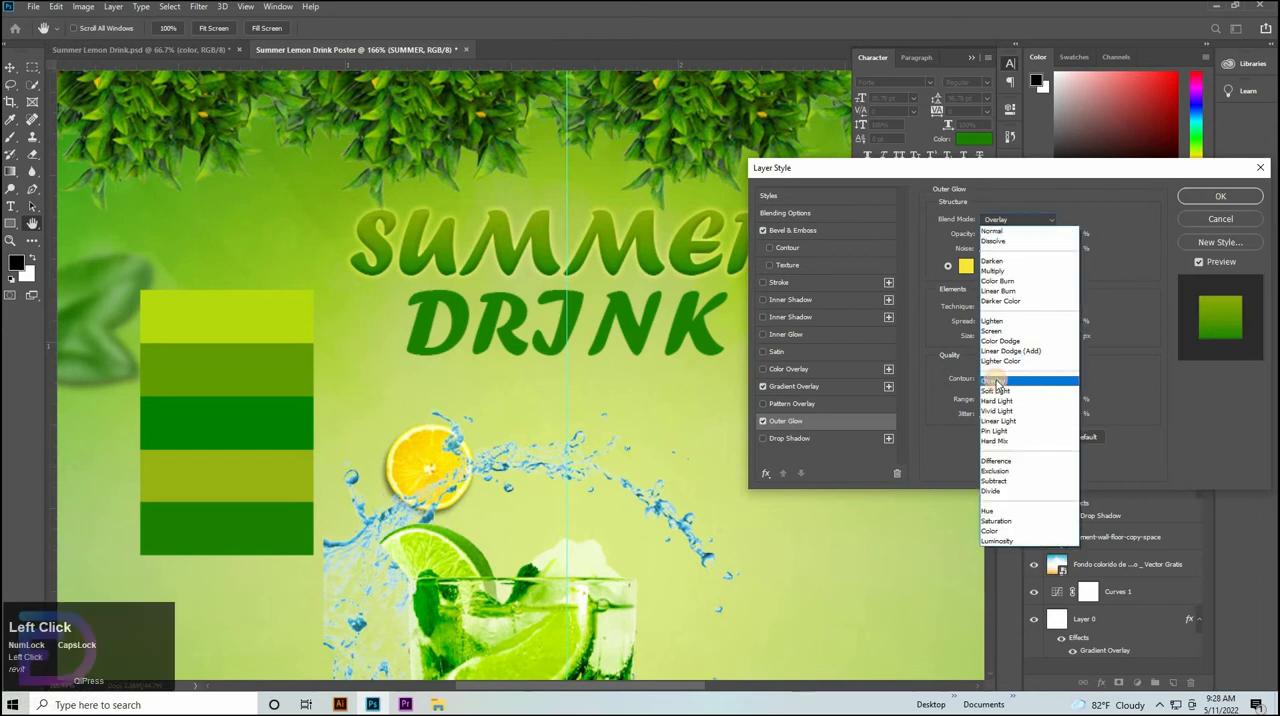
pyautogui.click(993, 381)
pyautogui.click(1017, 219)
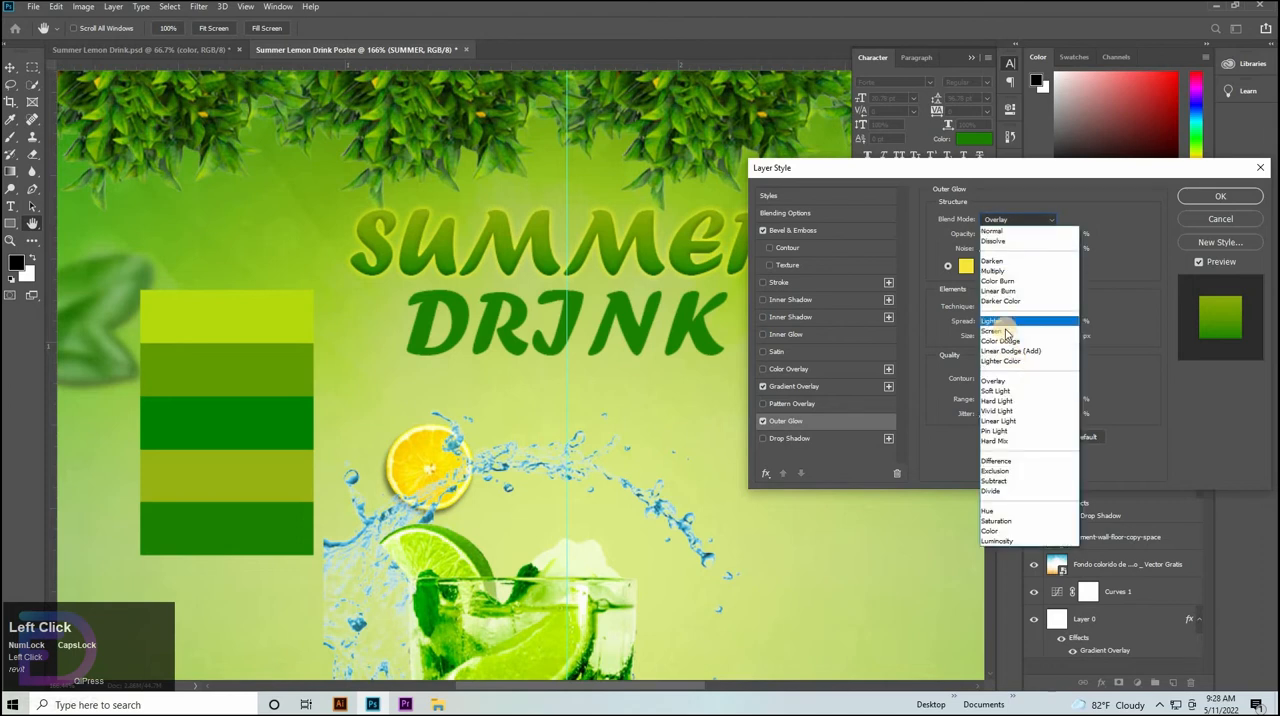
pyautogui.click(1003, 325)
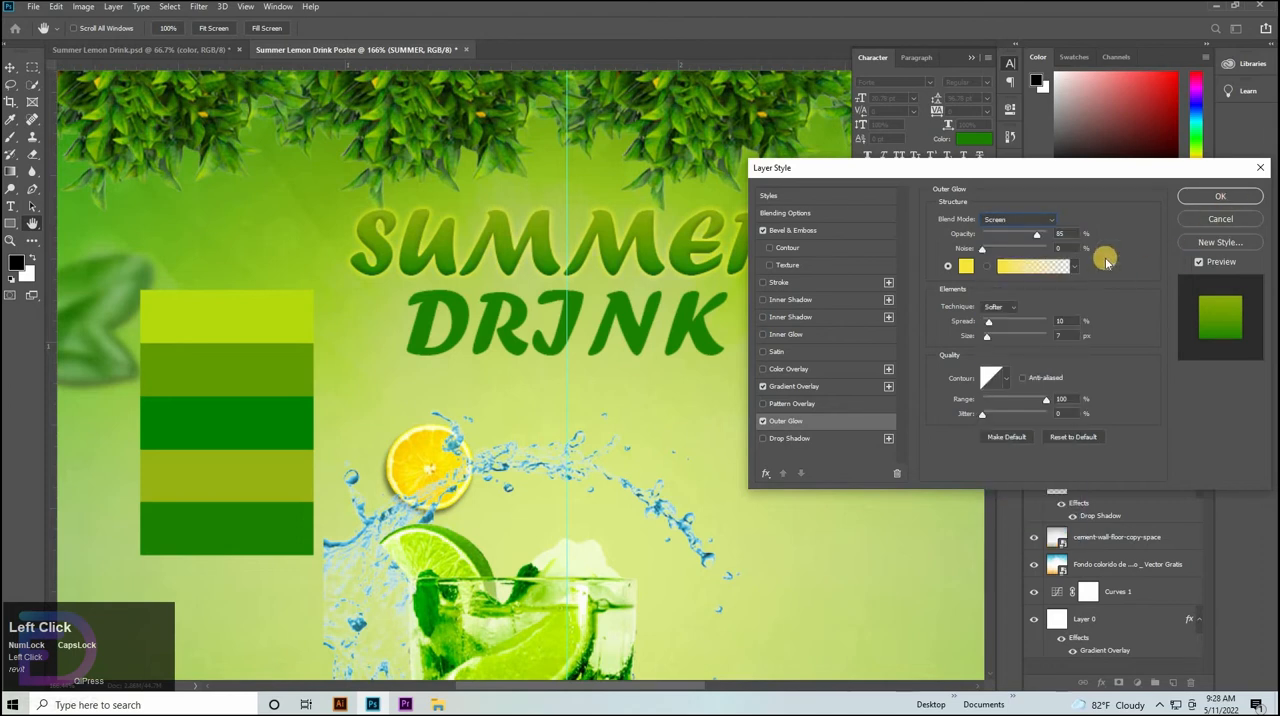
pyautogui.click(1216, 199)
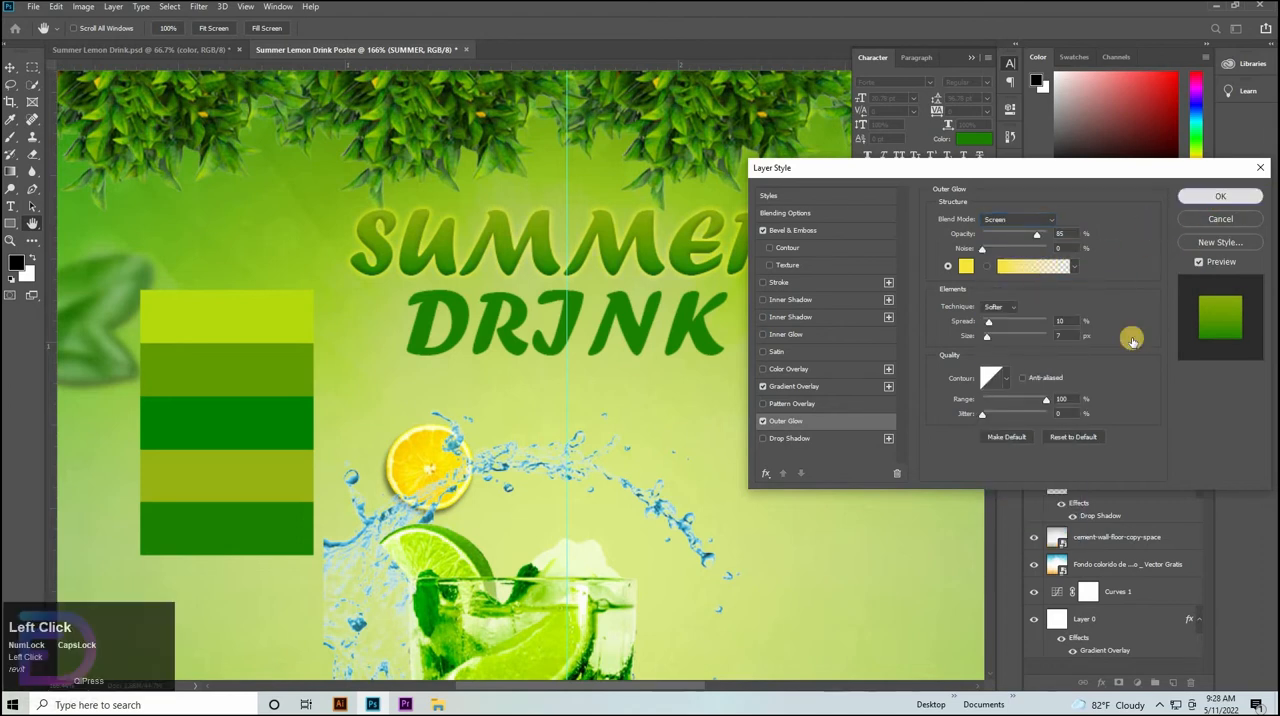
# Copy all of SUMMER's layer effects onto the DRINK text layer.
pyautogui.click(1096, 288)
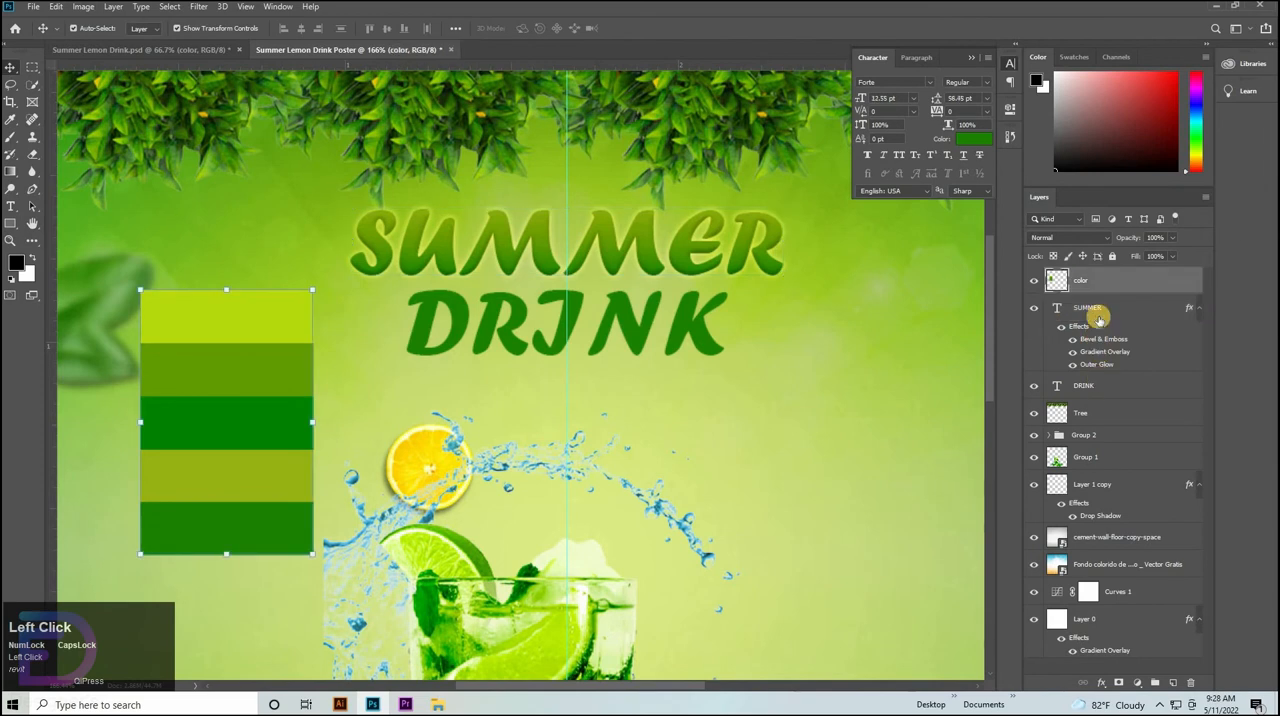
pyautogui.click(1097, 316)
pyautogui.moveTo(1092, 364); pyautogui.dragTo(1098, 392)
# Set DRINK's Gradient Overlay angle to 90°, shift the gradient slightly within the letters and apply the style.
pyautogui.doubleClick(1080, 404)
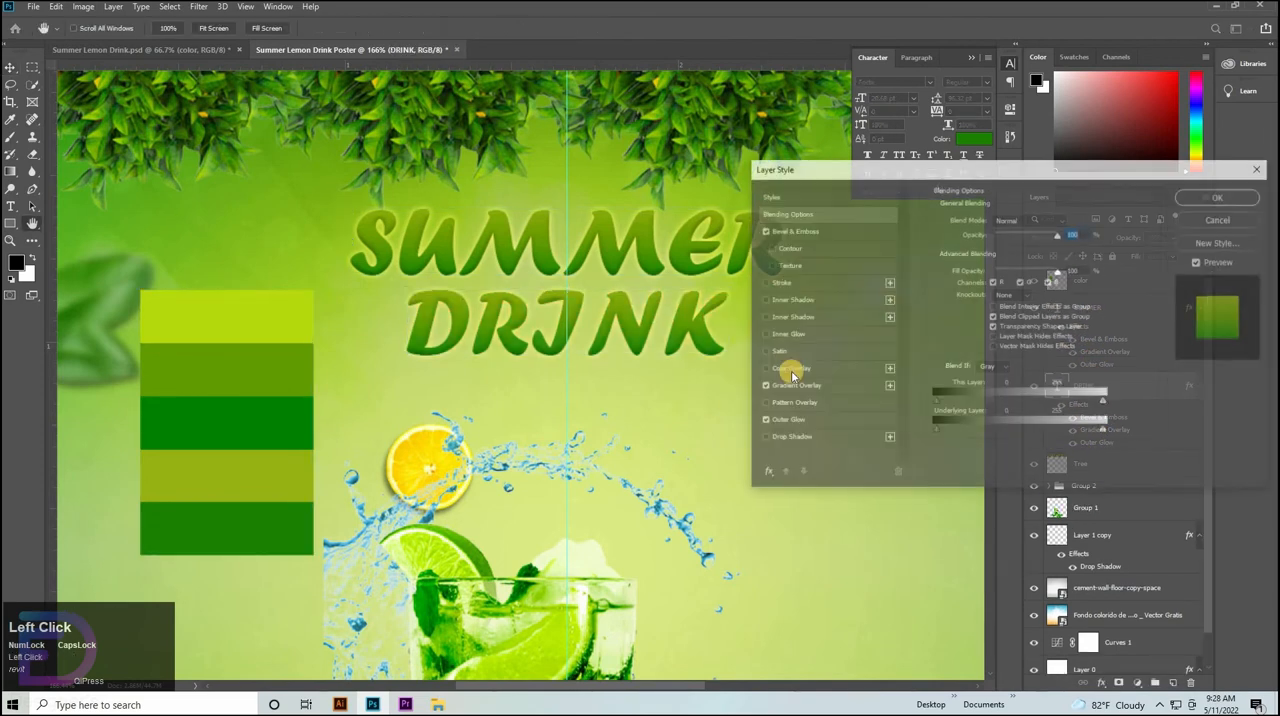
pyautogui.click(790, 385)
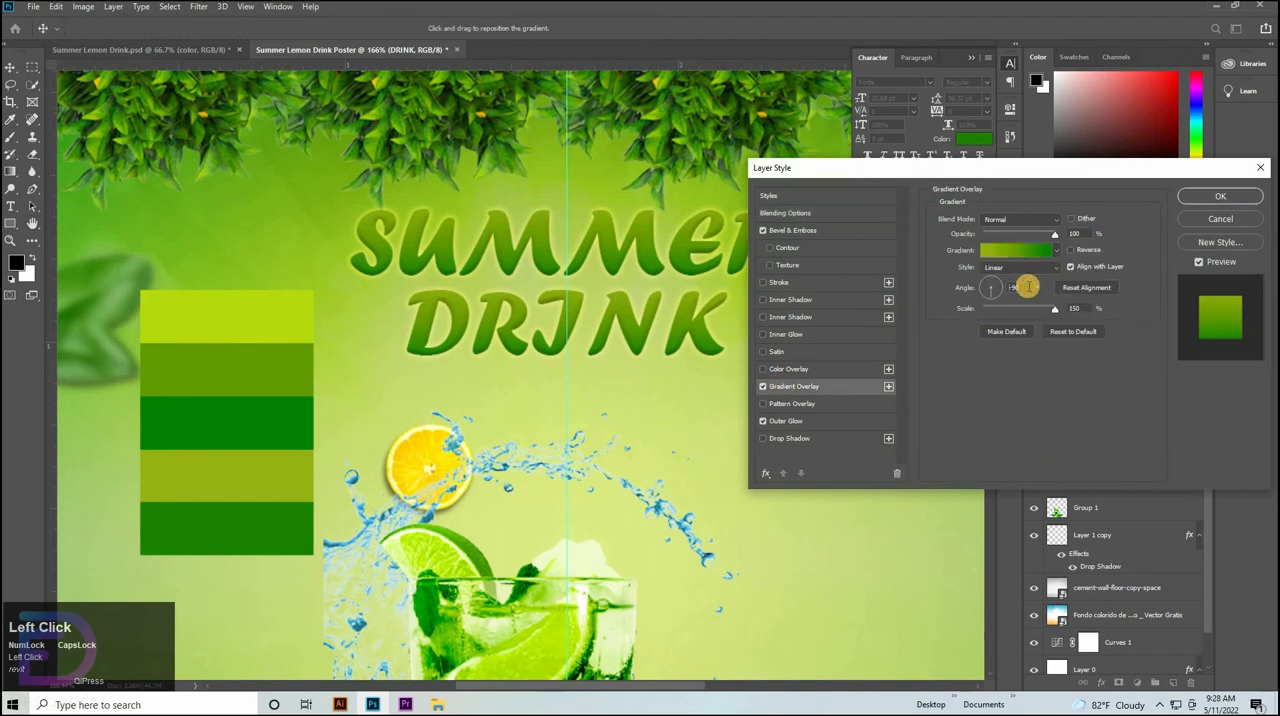
pyautogui.press('BackSpace')
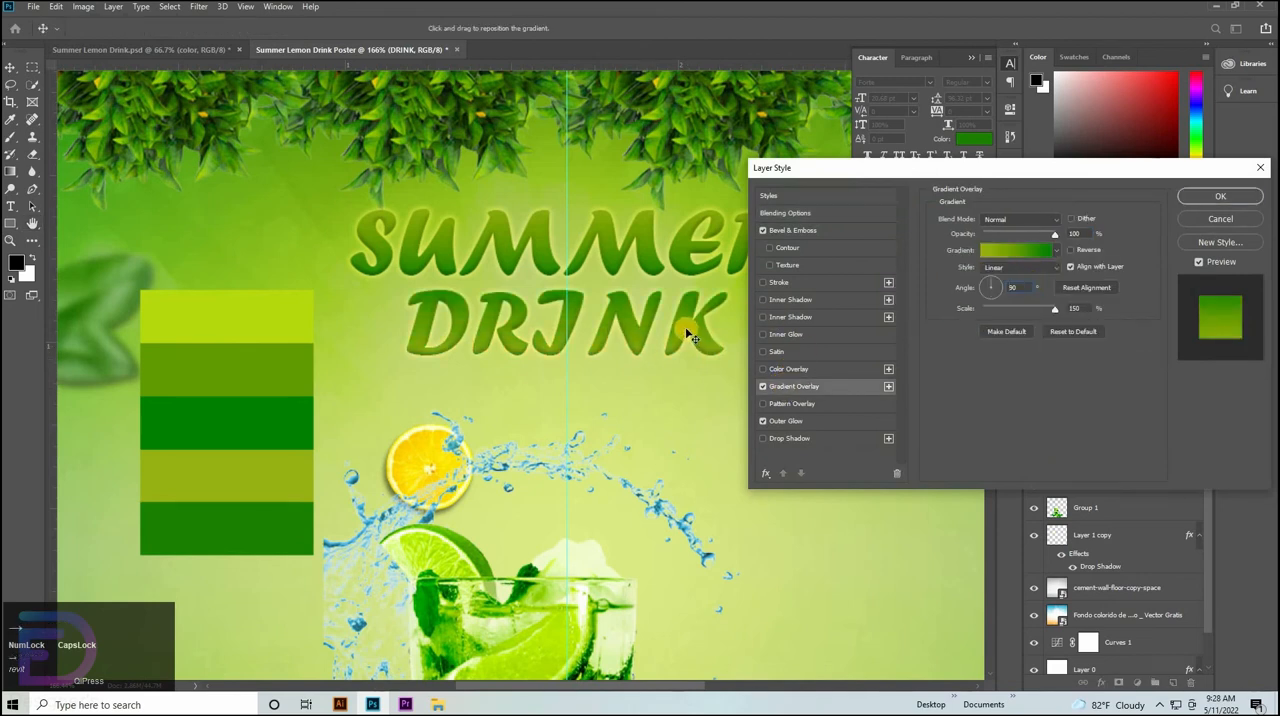
pyautogui.moveTo(694, 339); pyautogui.dragTo(694, 341)
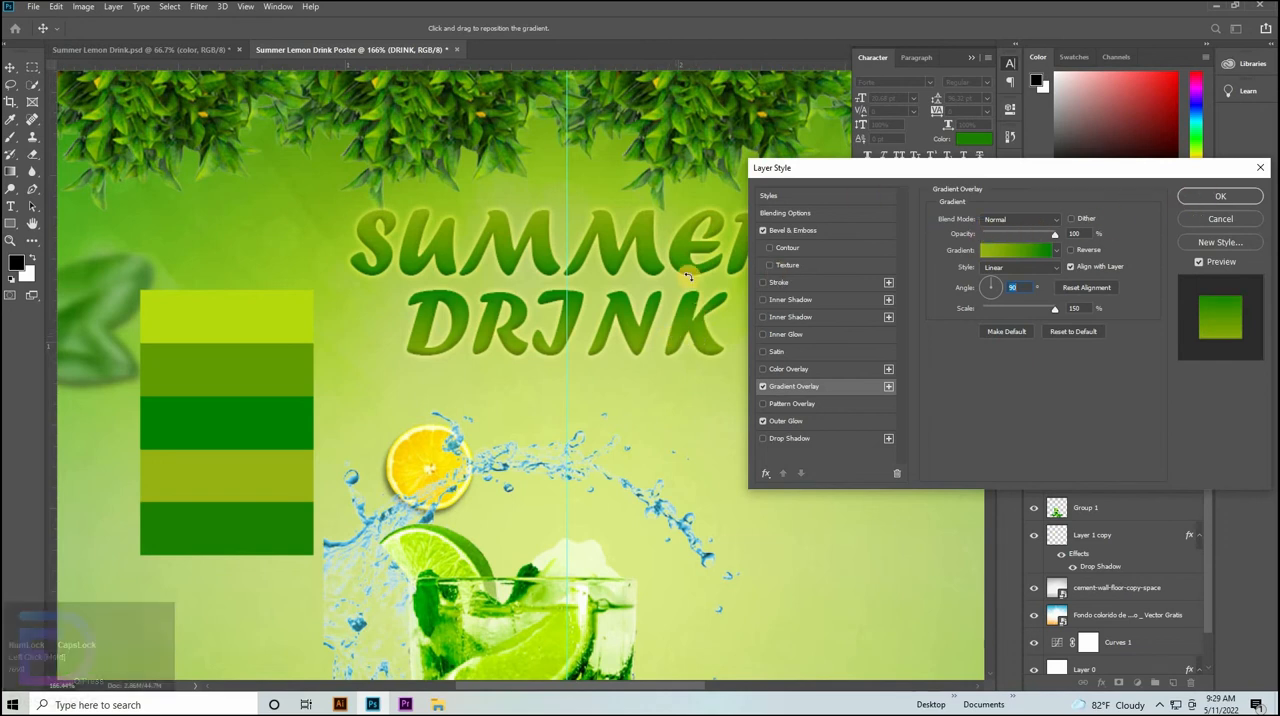
pyautogui.click(1220, 196)
# Reposition the Gradient Overlay downward within the SUMMER letters and apply the style.
pyautogui.click(618, 250)
pyautogui.click(1081, 328)
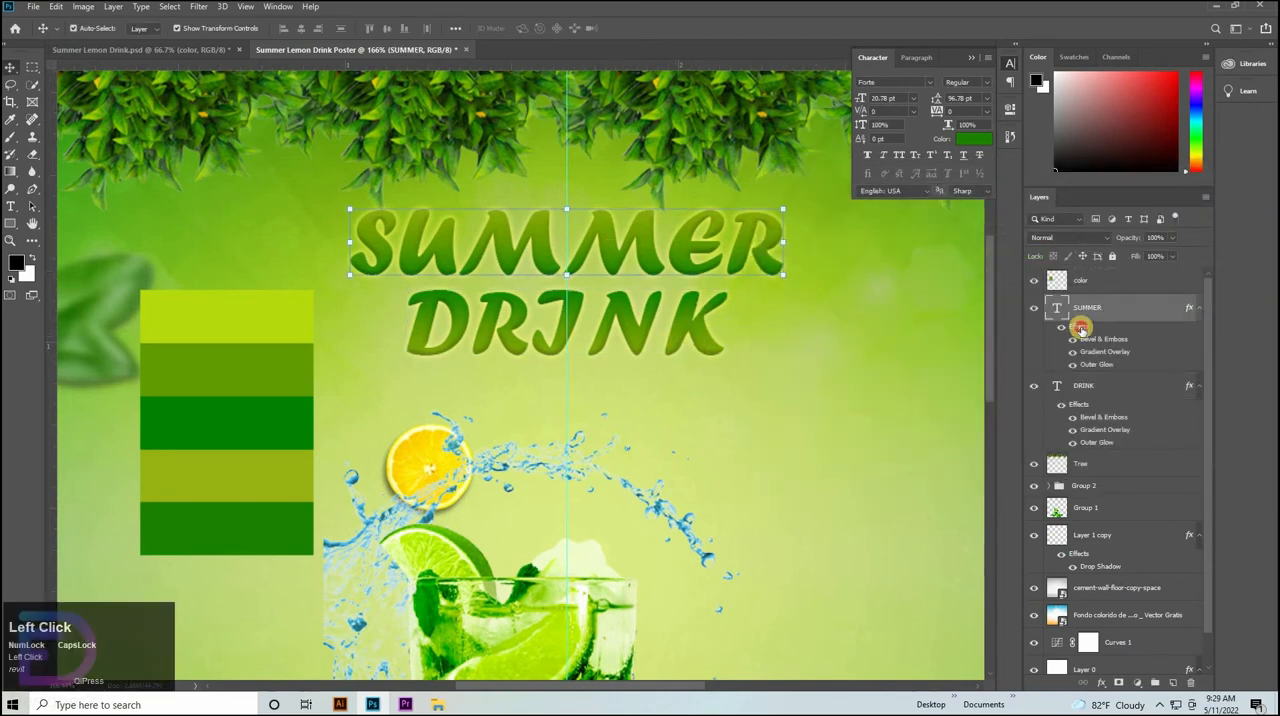
pyautogui.doubleClick(1070, 330)
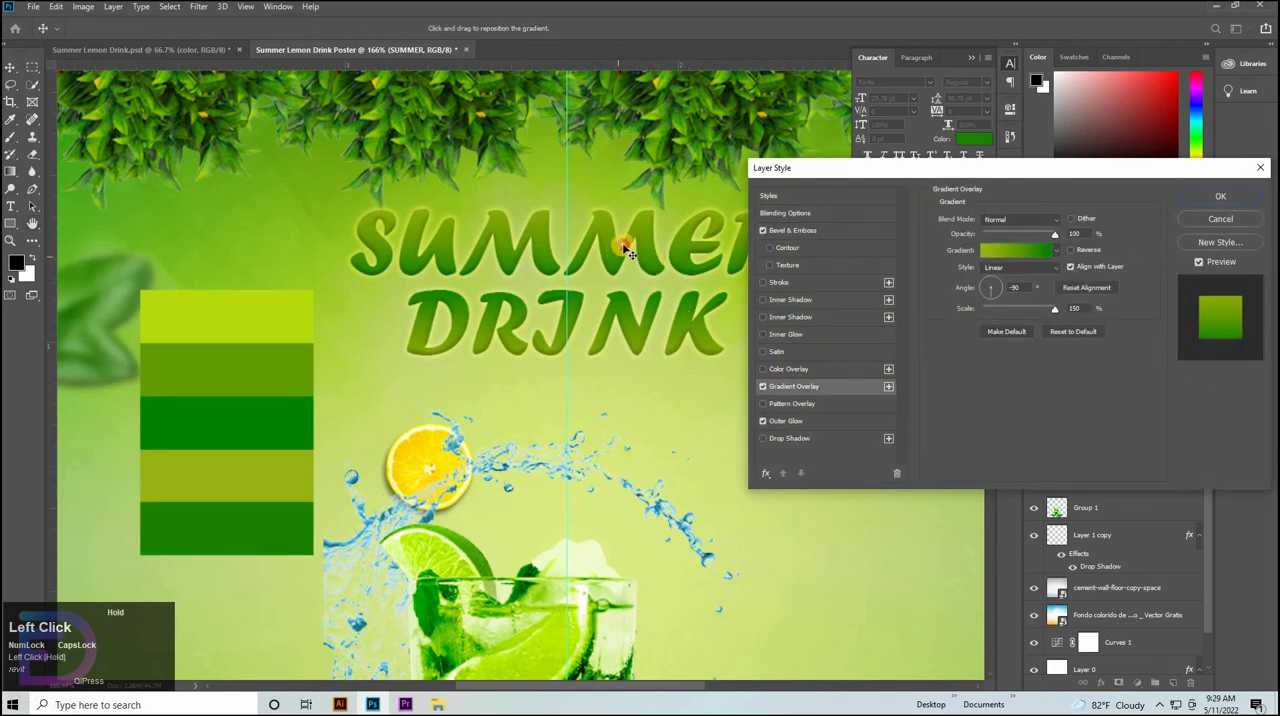
pyautogui.moveTo(626, 252); pyautogui.dragTo(646, 276)
pyautogui.click(1210, 196)
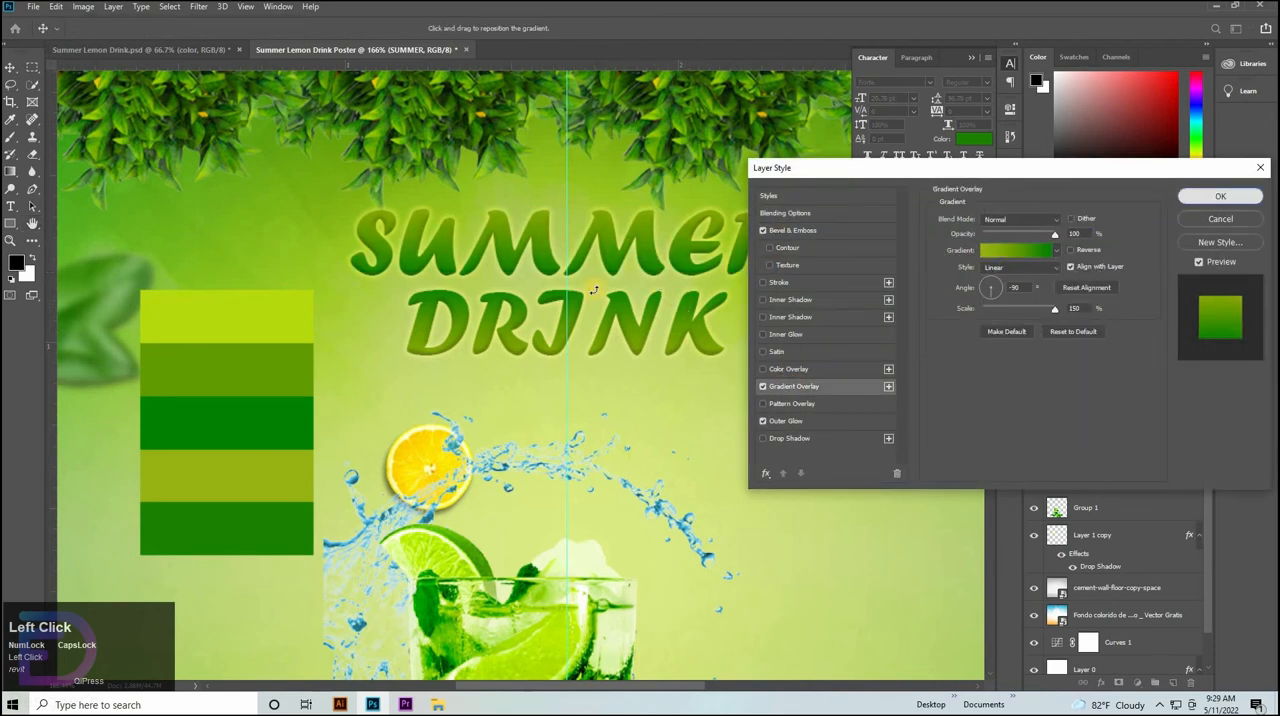
# Nudge the DRINK text slightly upward, closer to SUMMER.
pyautogui.click(634, 349)
pyautogui.press('Up')
pyautogui.press('Up')
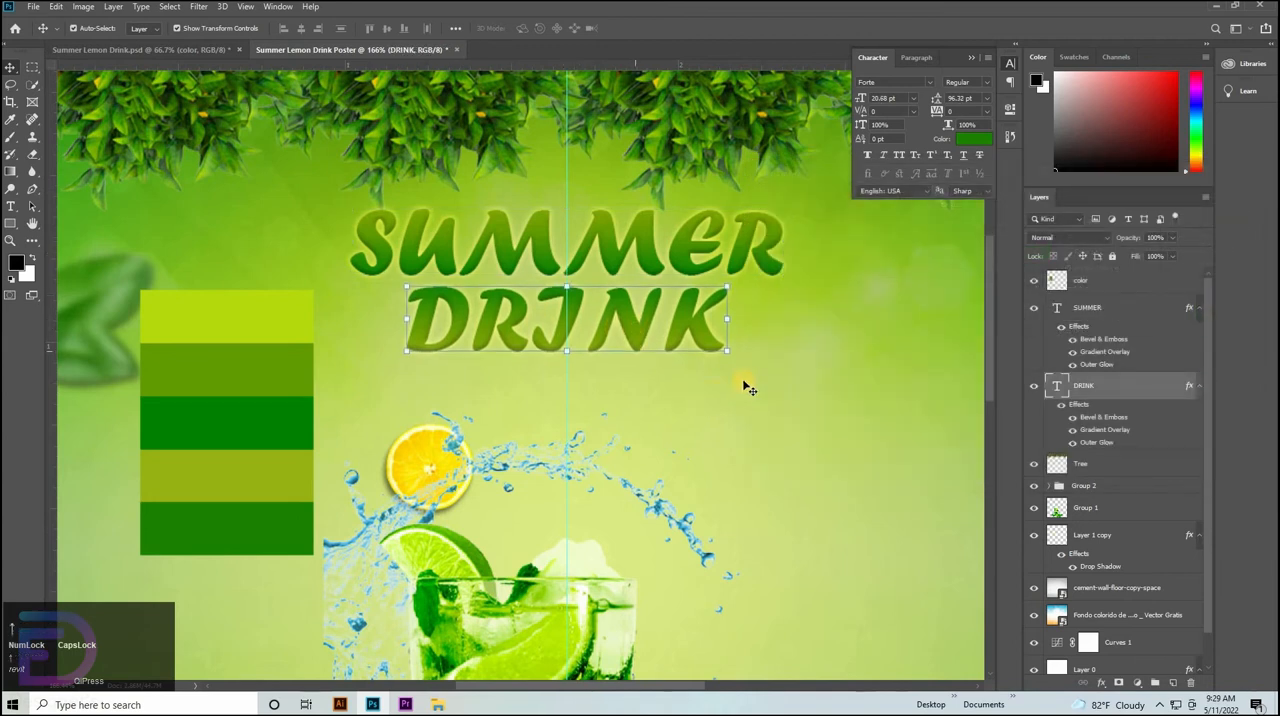
# Hide the color palette layer.
pyautogui.moveTo(641, 355); pyautogui.dragTo(466, 425)
pyautogui.click(335, 412)
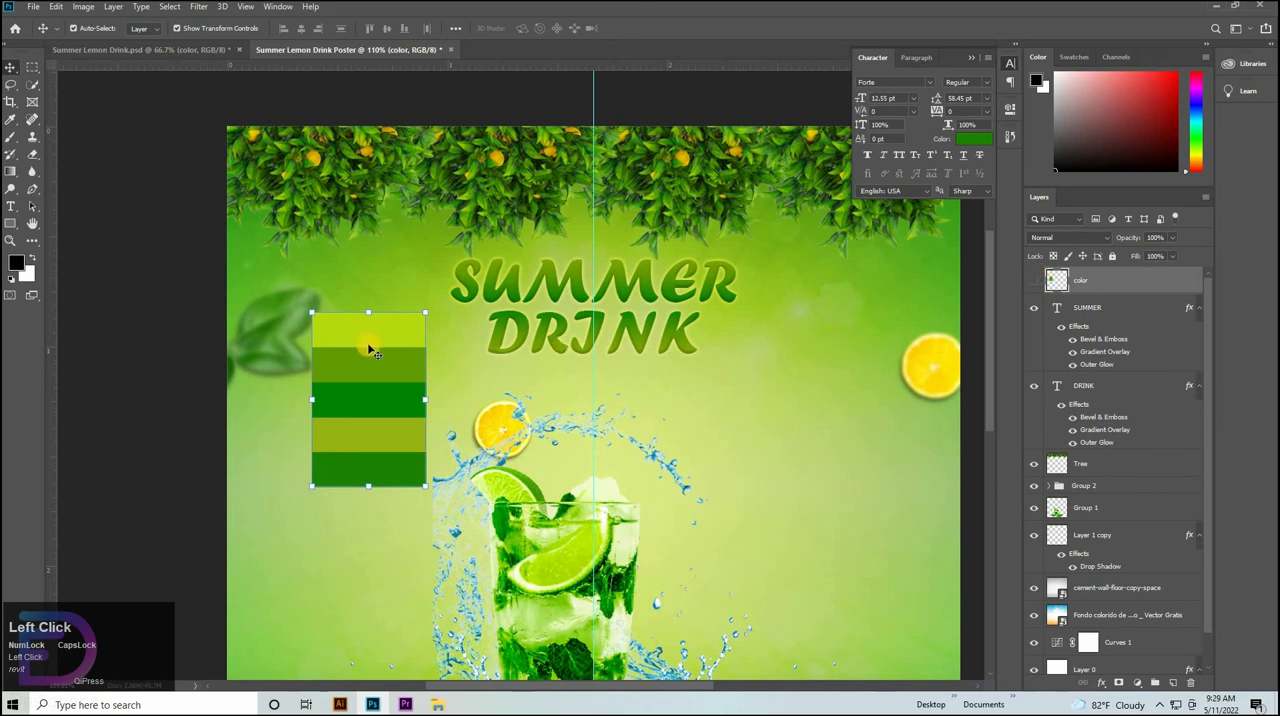
pyautogui.click(1034, 280)
# Select the SUMMER and DRINK text layers together and align their horizontal centers.
pyautogui.click(1125, 313)
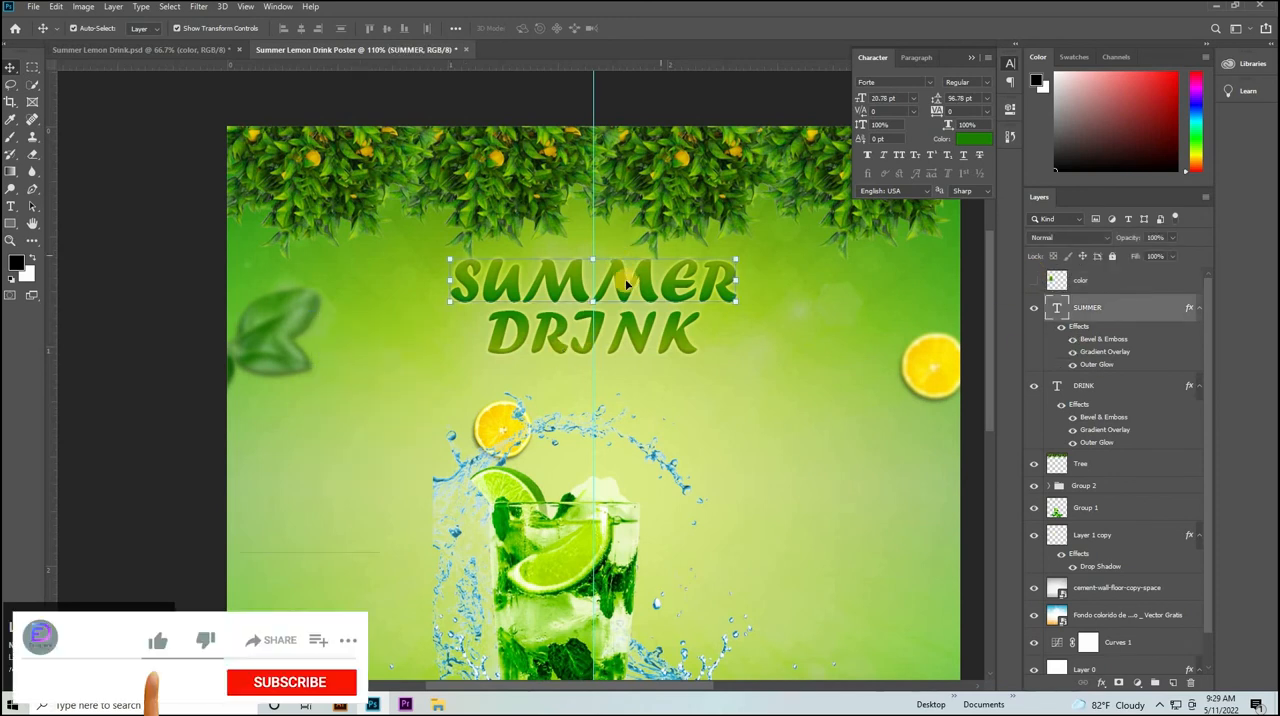
pyautogui.keyDown('shift'); pyautogui.click(638, 342); pyautogui.keyUp('shift')
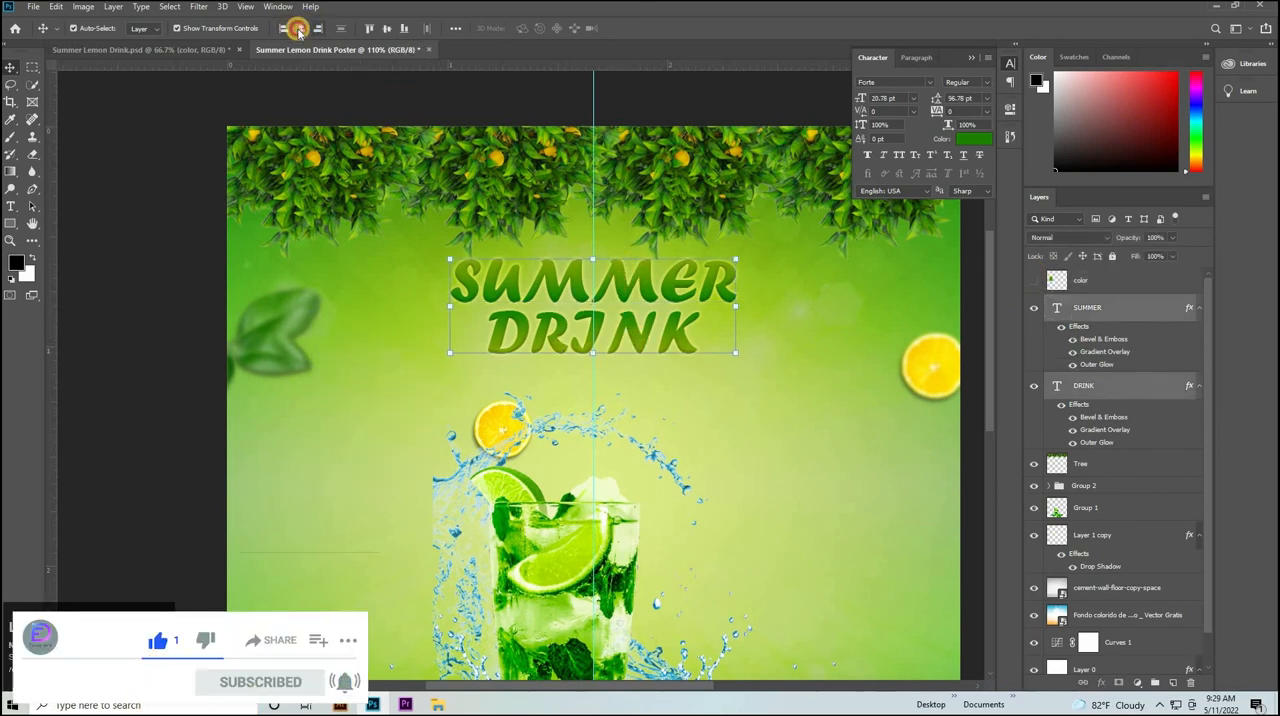
# Reopen SUMMER's Gradient Overlay, fine-tune the gradient's placement in the letters and apply it.
pyautogui.moveTo(602, 328); pyautogui.dragTo(564, 332)
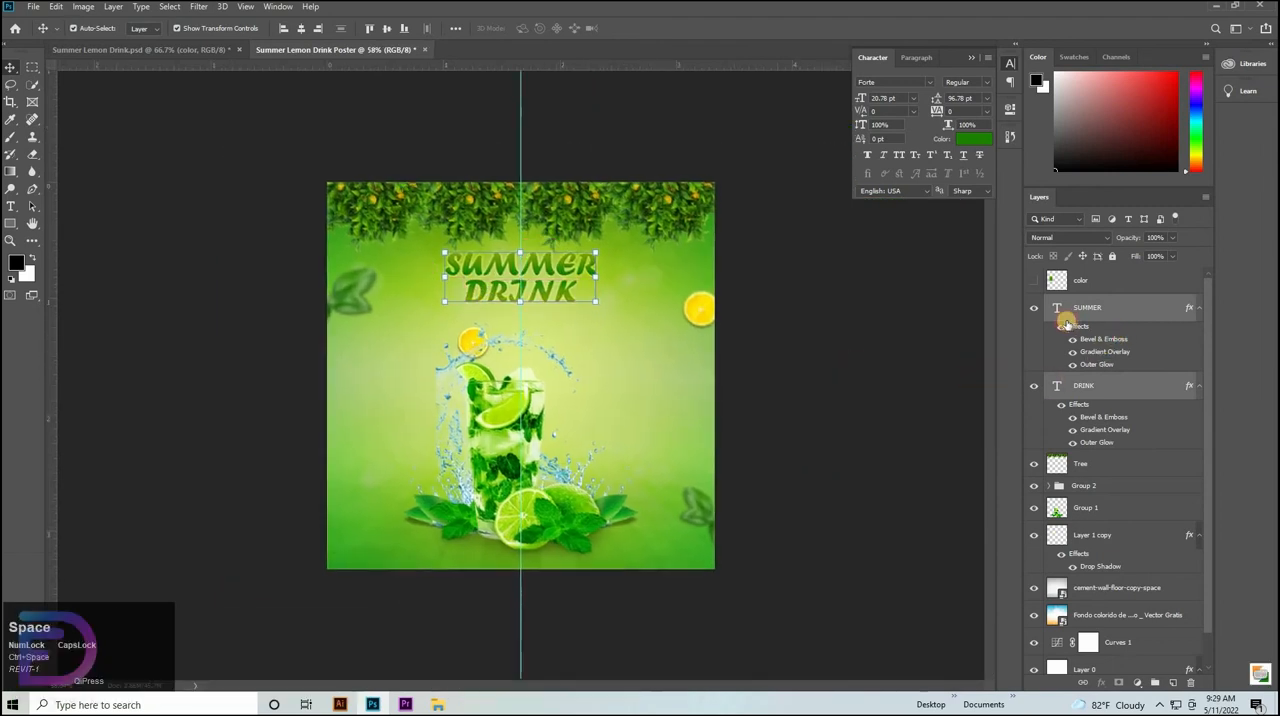
pyautogui.click(1080, 326)
pyautogui.doubleClick(1077, 325)
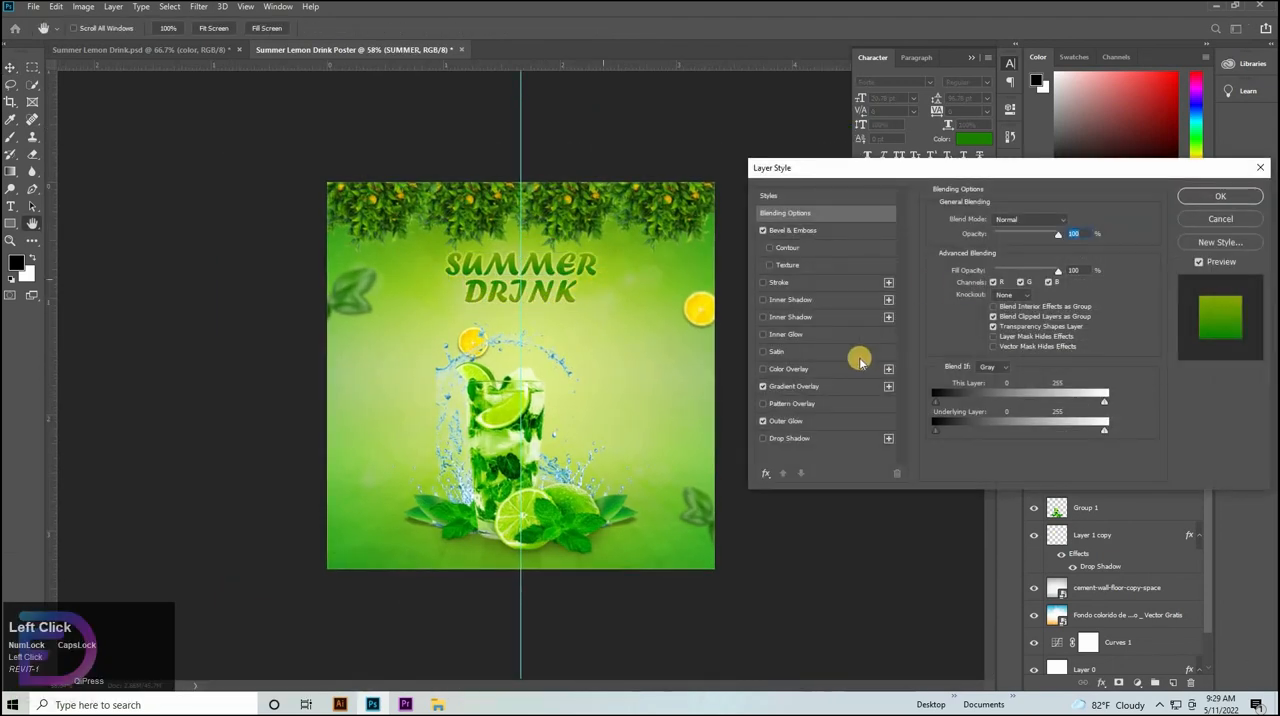
pyautogui.click(797, 386)
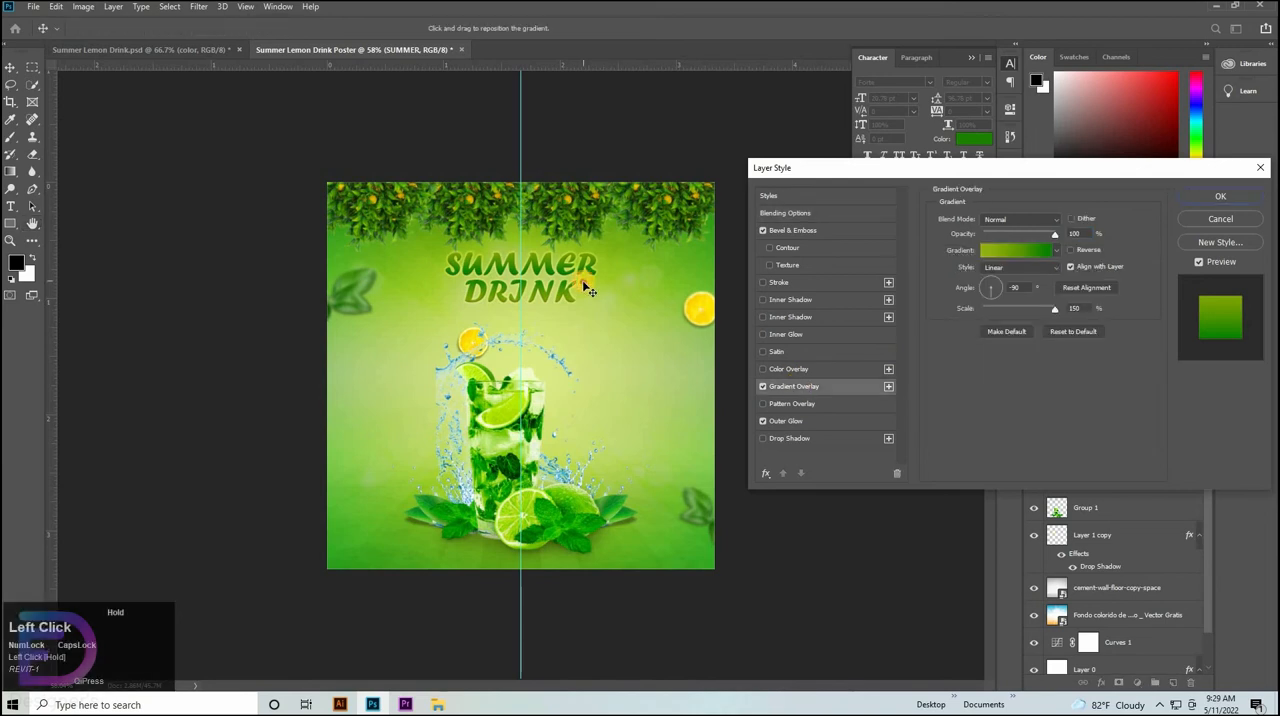
pyautogui.click(1220, 196)
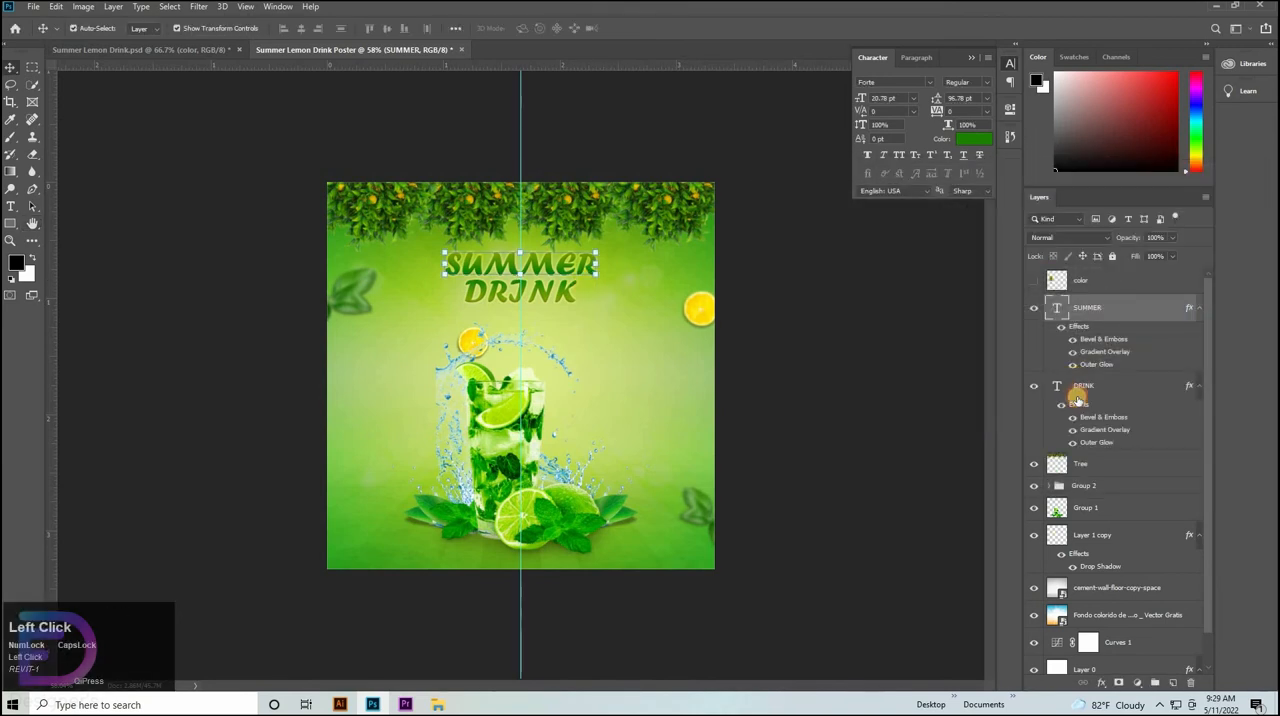
# Open DRINK's Gradient Overlay, shift the gradient slightly within the letters and apply it.
pyautogui.doubleClick(1077, 398)
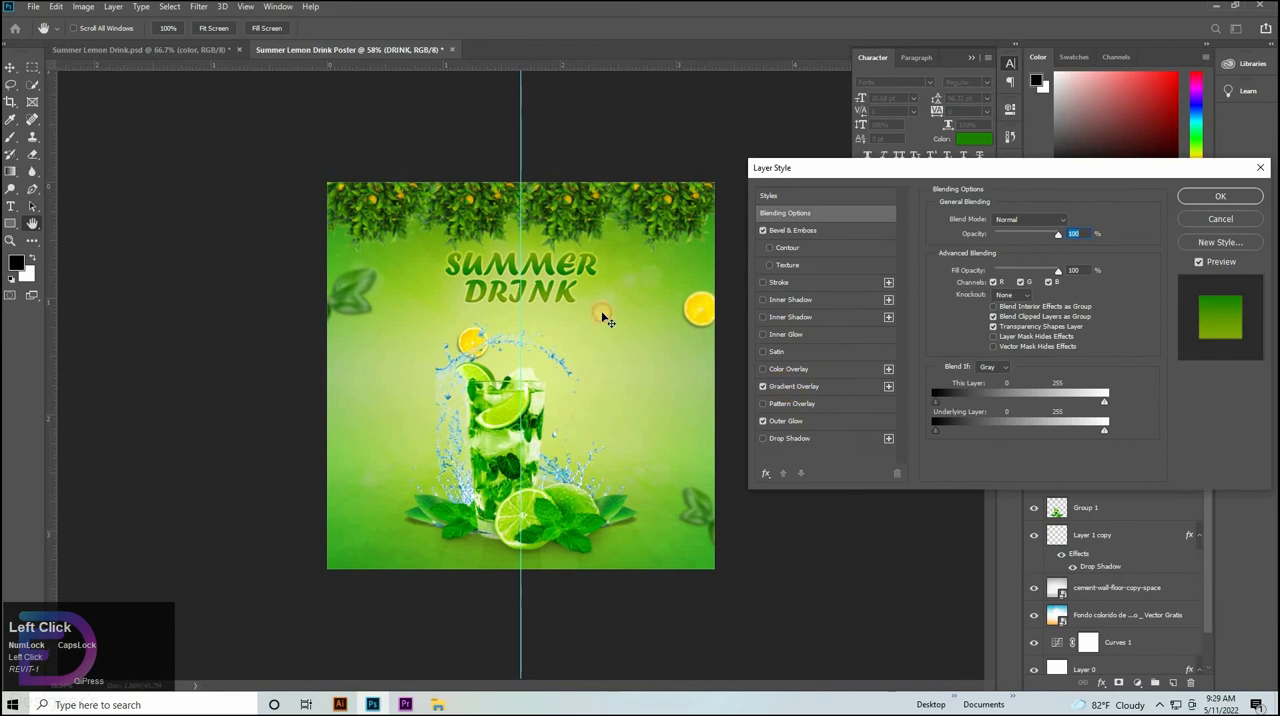
pyautogui.moveTo(589, 307); pyautogui.dragTo(603, 310)
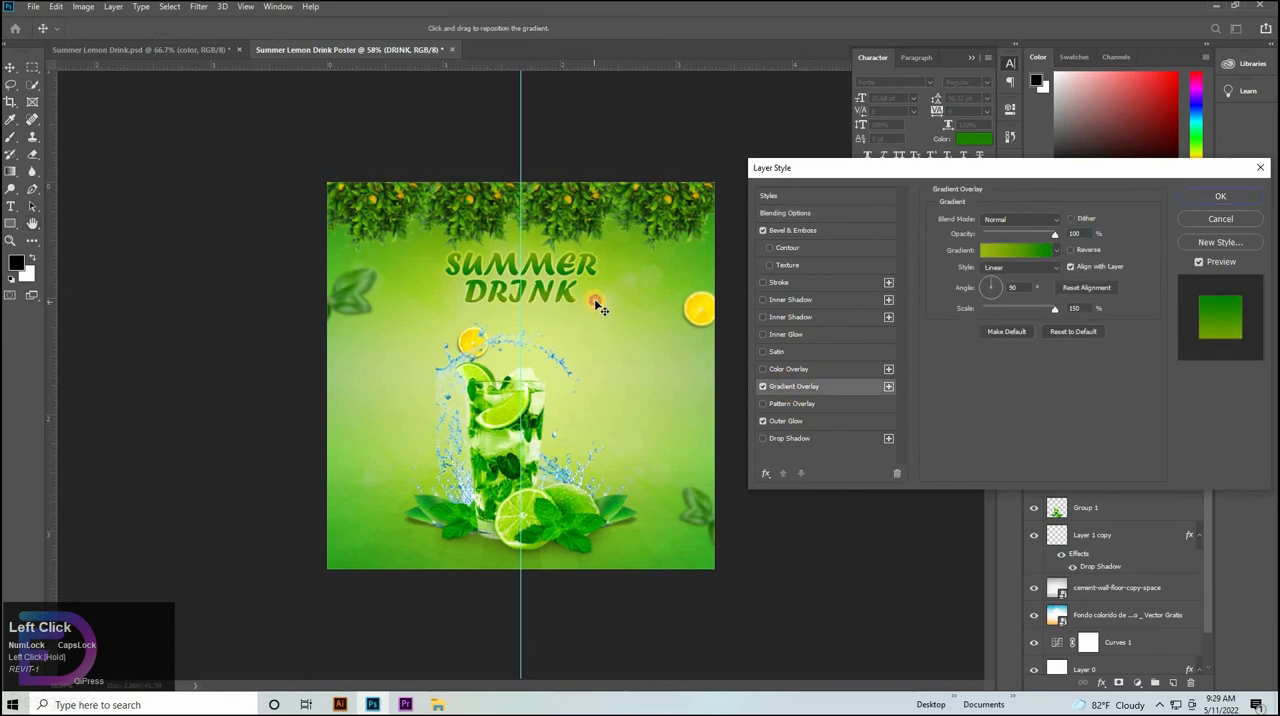
pyautogui.click(1181, 198)
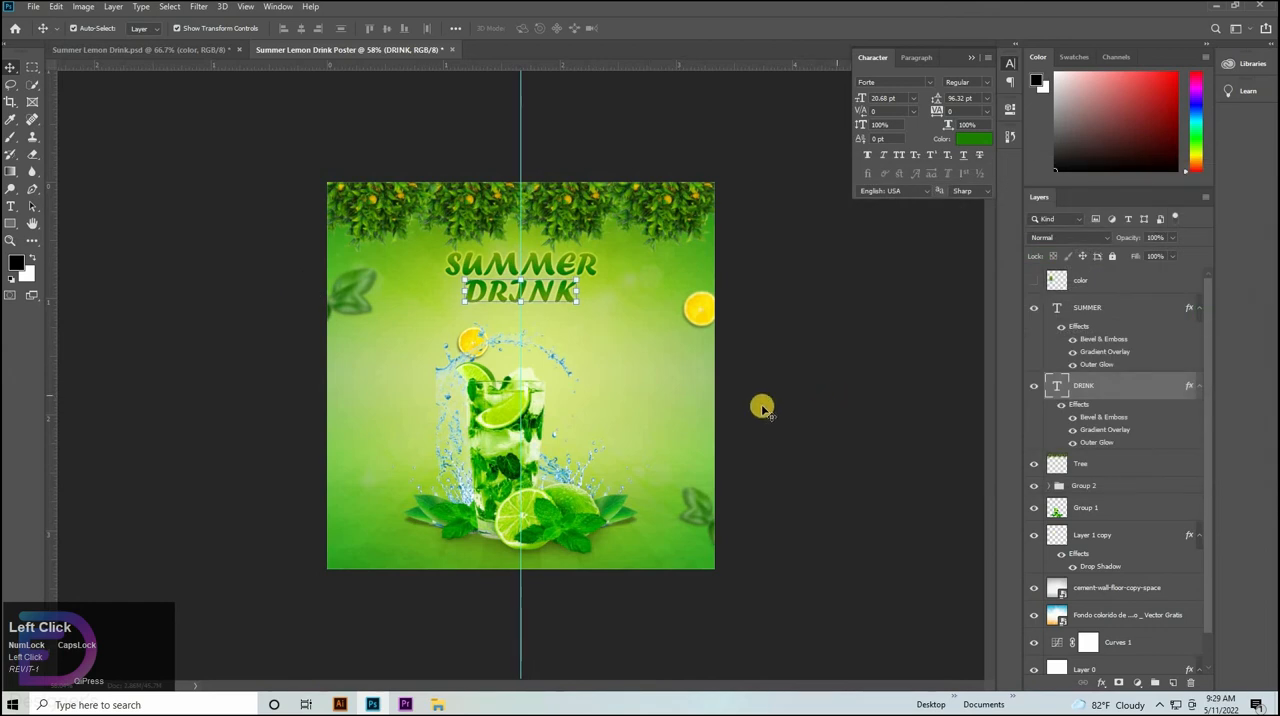
# Start a new horizontal text line beside the orange slice above the glass and set its font to Arial Bold.
pyautogui.click(11, 206)
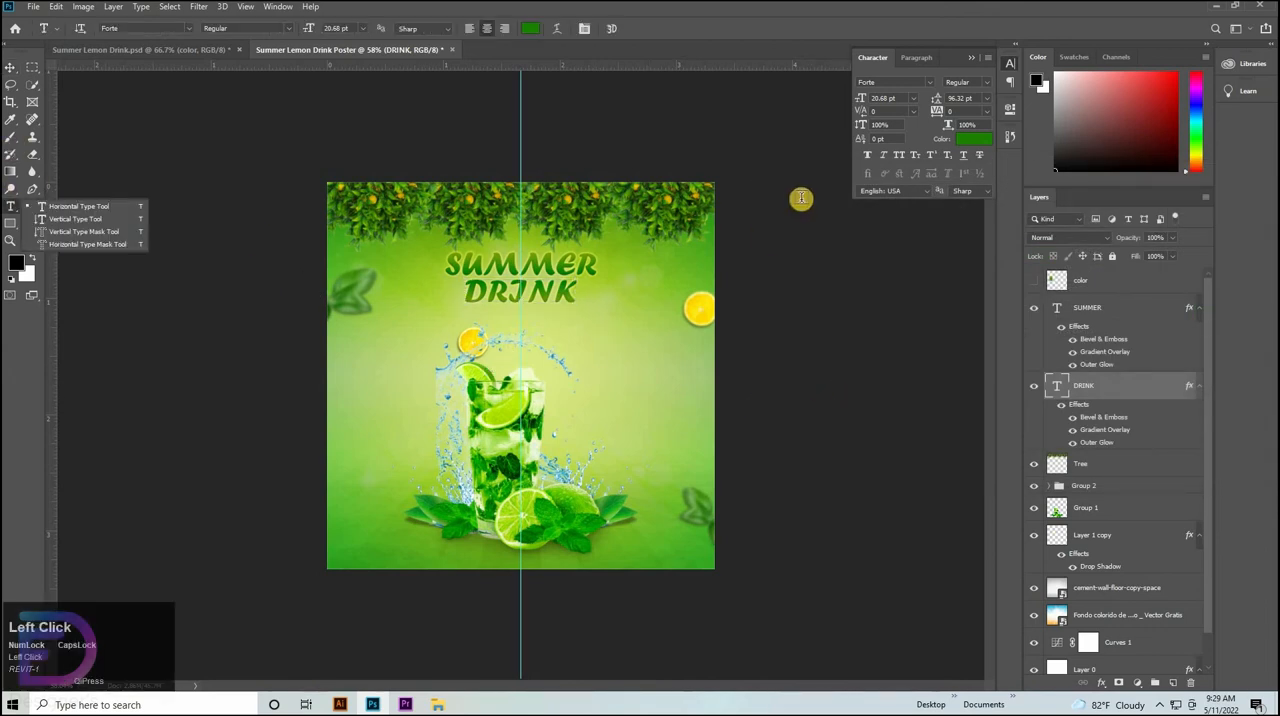
pyautogui.click(928, 80)
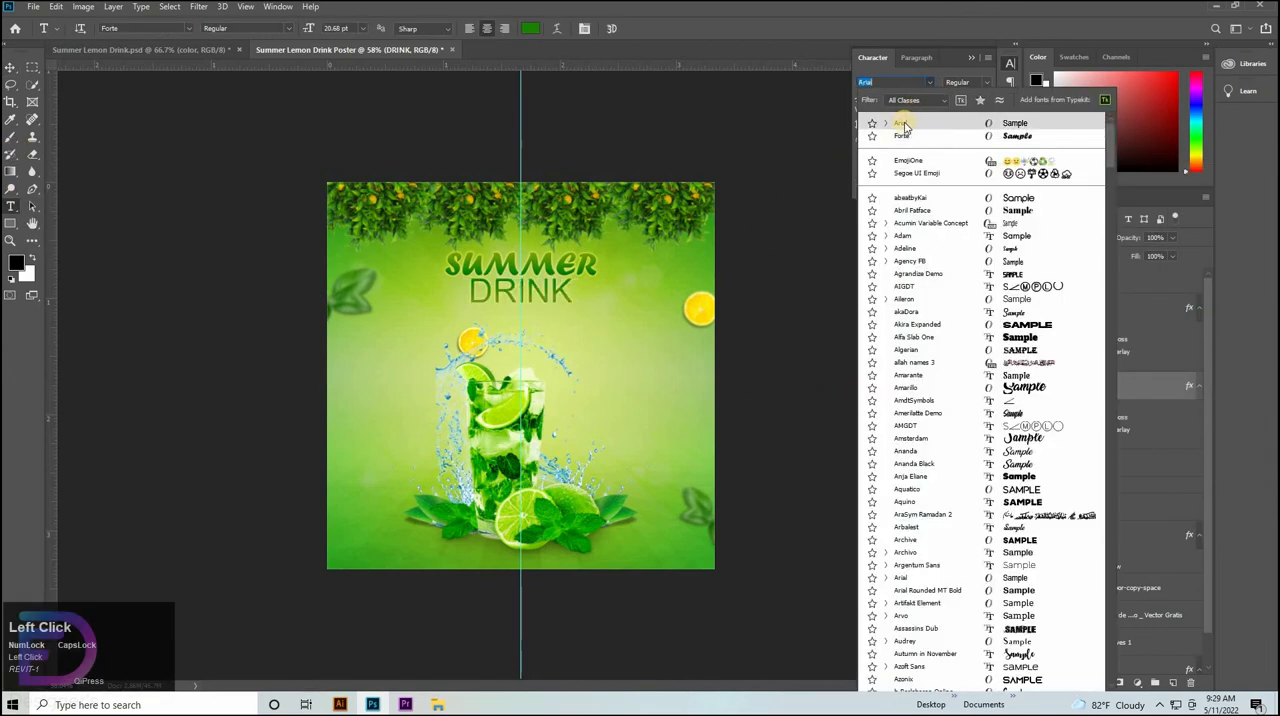
pyautogui.click(32, 72)
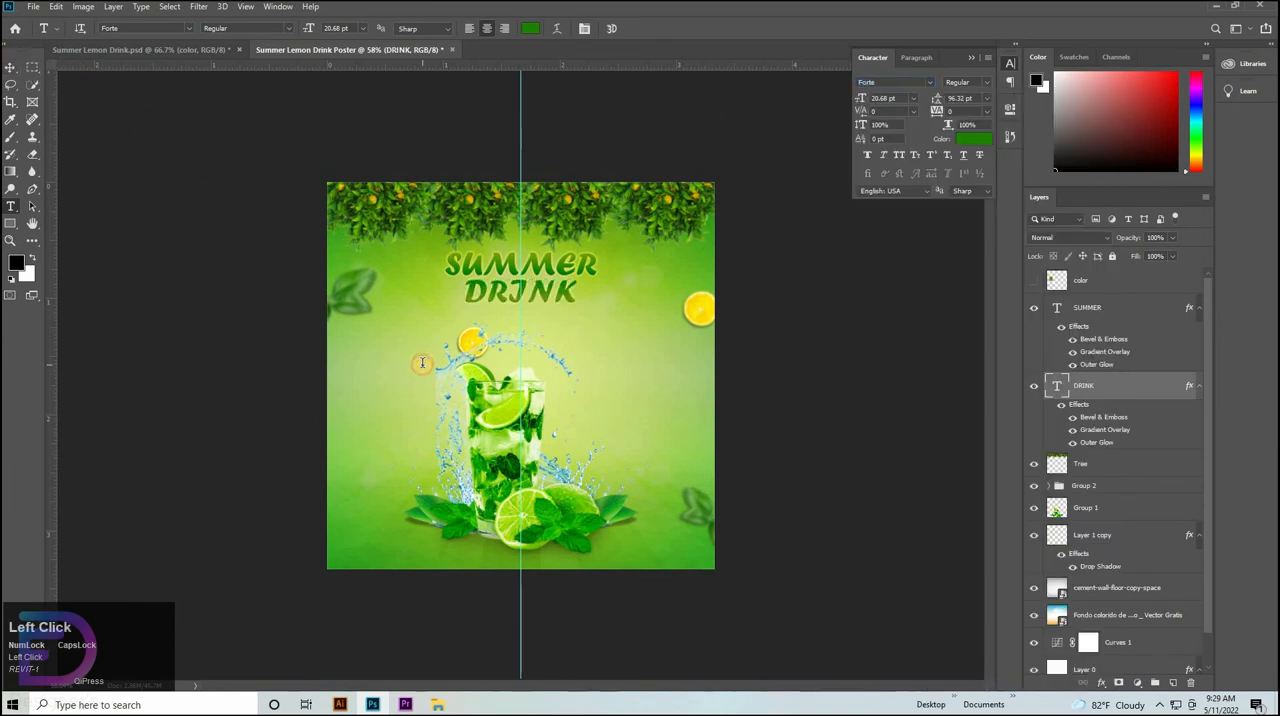
pyautogui.click(422, 363)
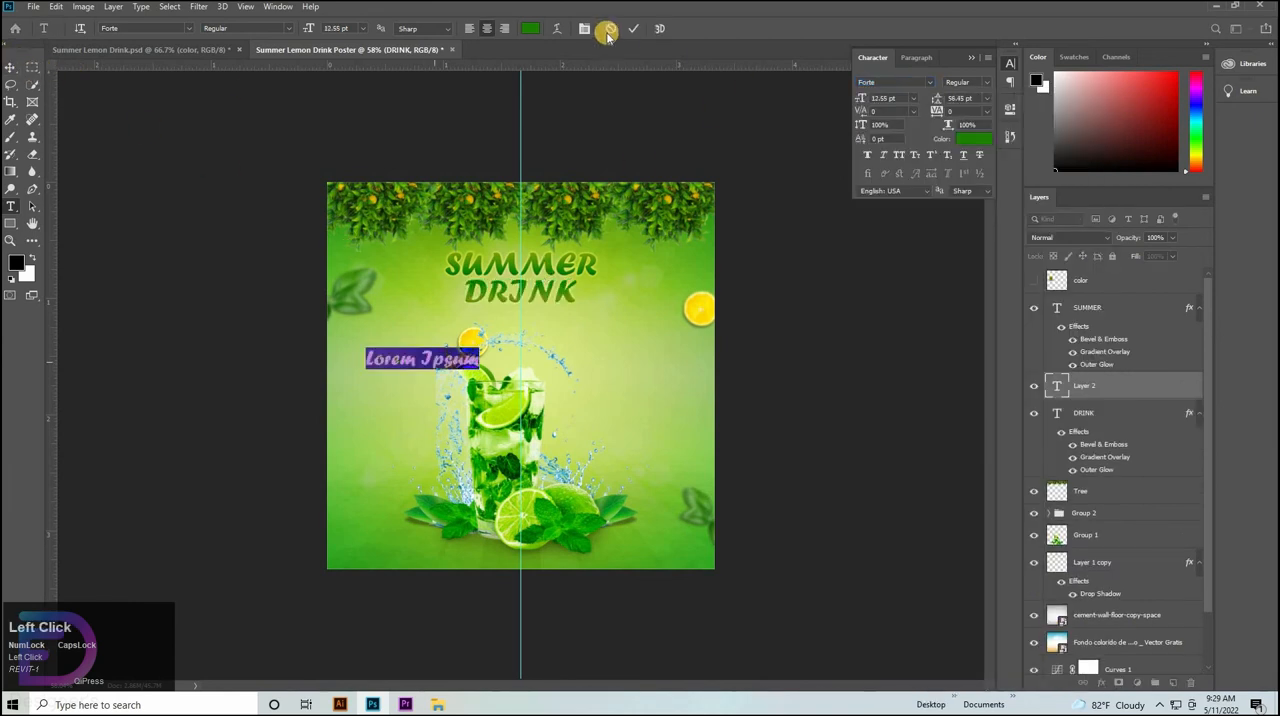
pyautogui.click(929, 85)
pyautogui.click(925, 114)
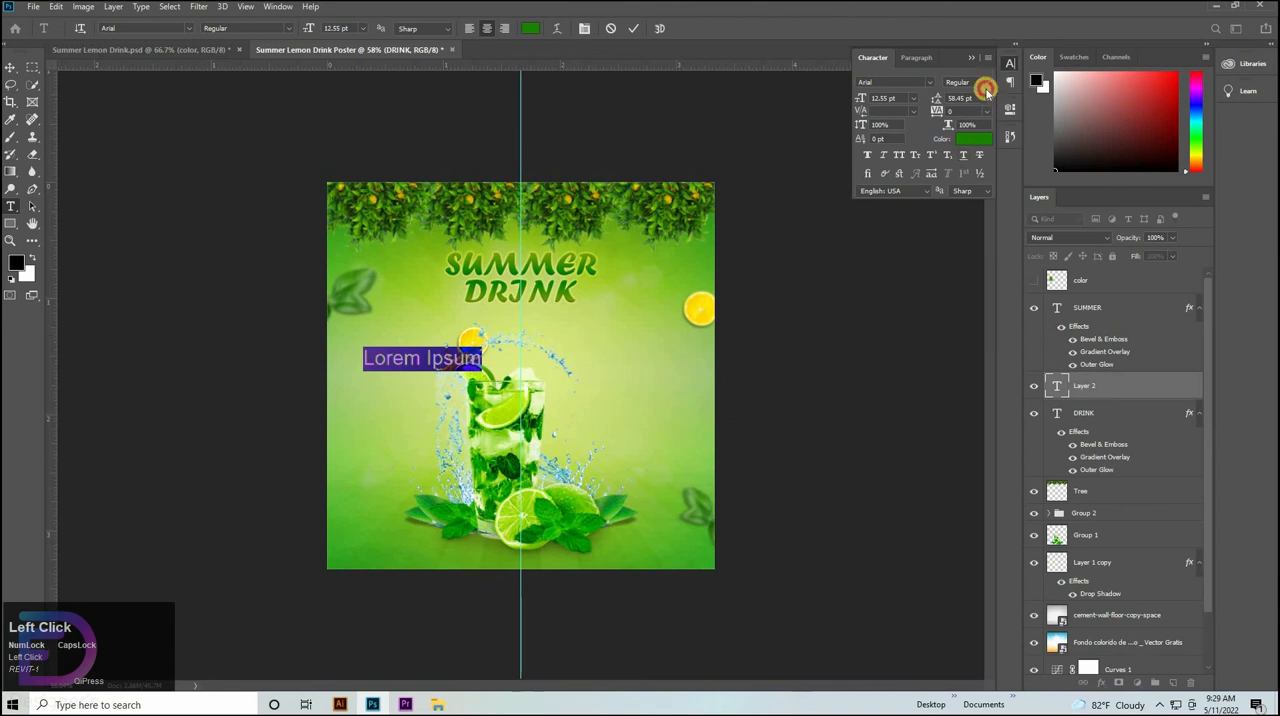
pyautogui.click(986, 90)
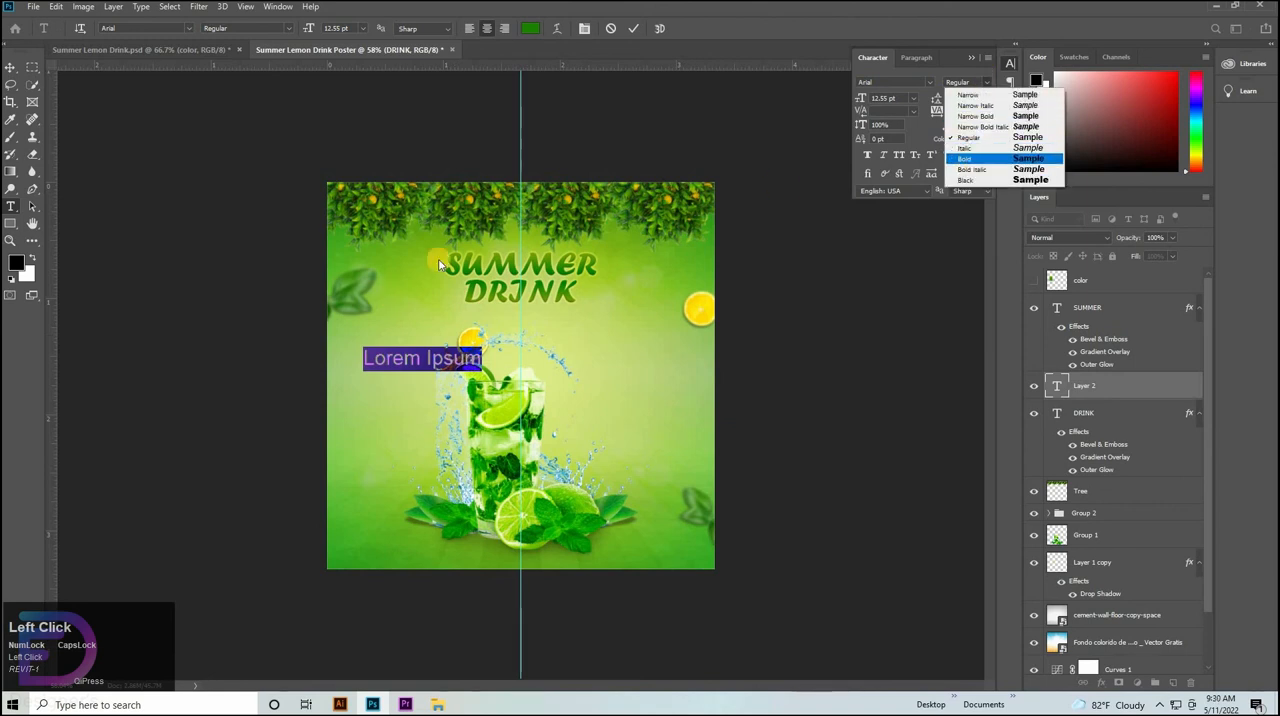
pyautogui.press('Return')
# Replace the placeholder with the text "Fresh Green Lemon Juice".
pyautogui.press('BackSpace')
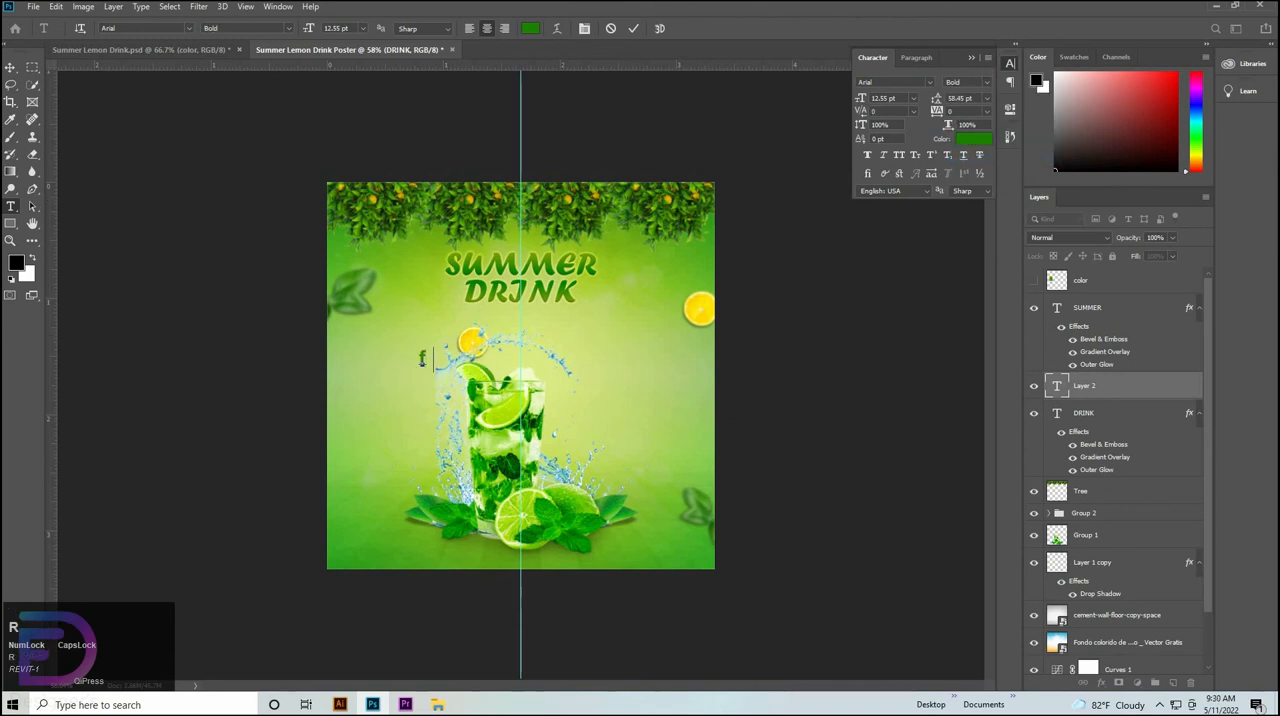
pyautogui.press('capslock')
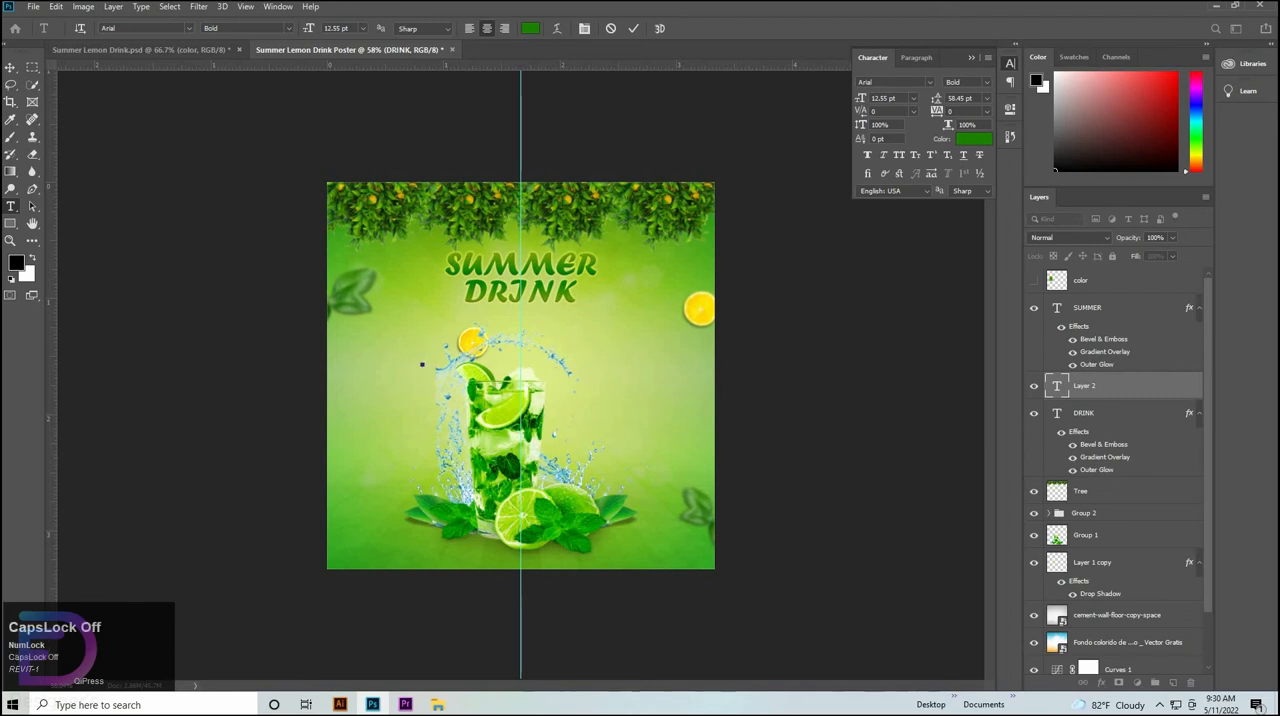
pyautogui.write('Fre')
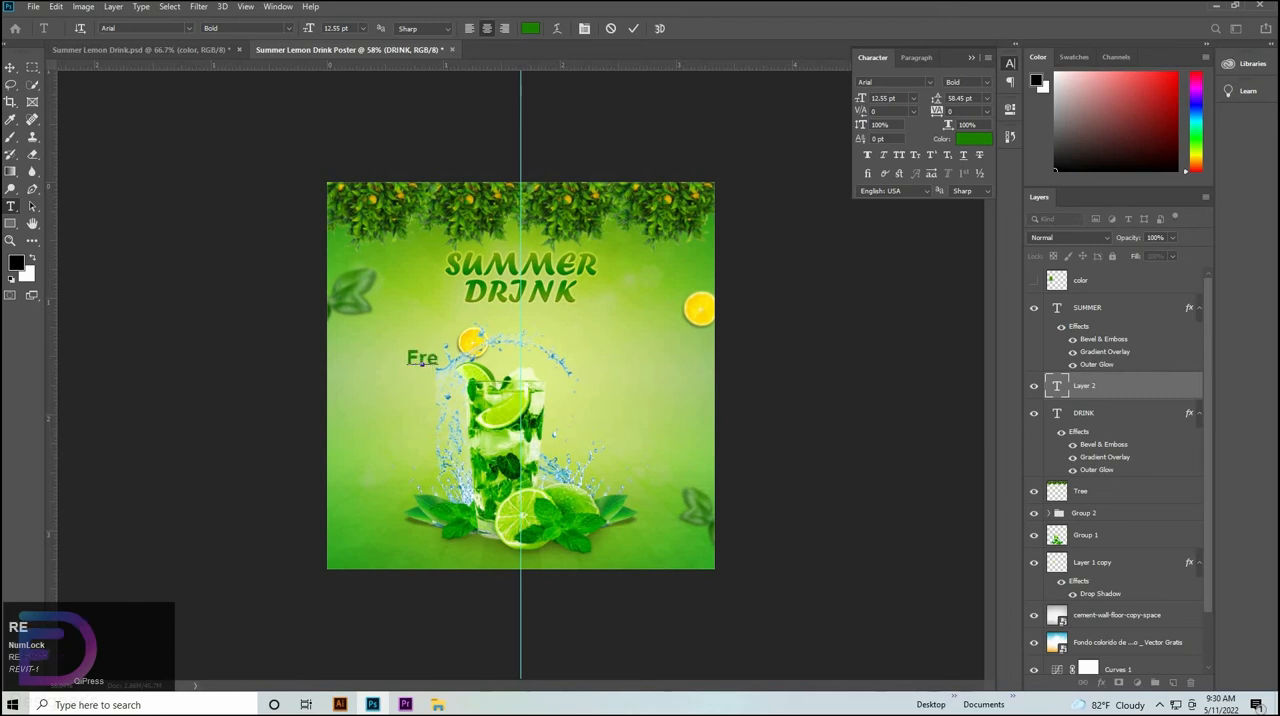
pyautogui.write('sh G')
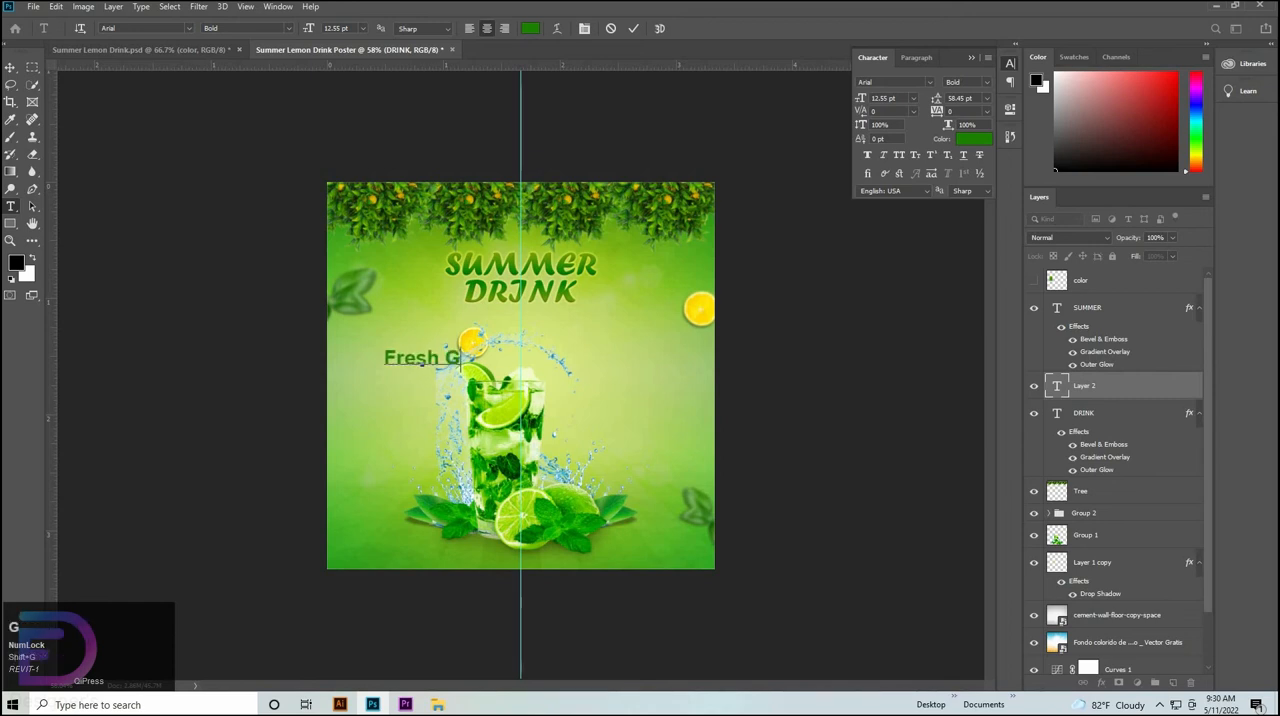
pyautogui.write('reen ')
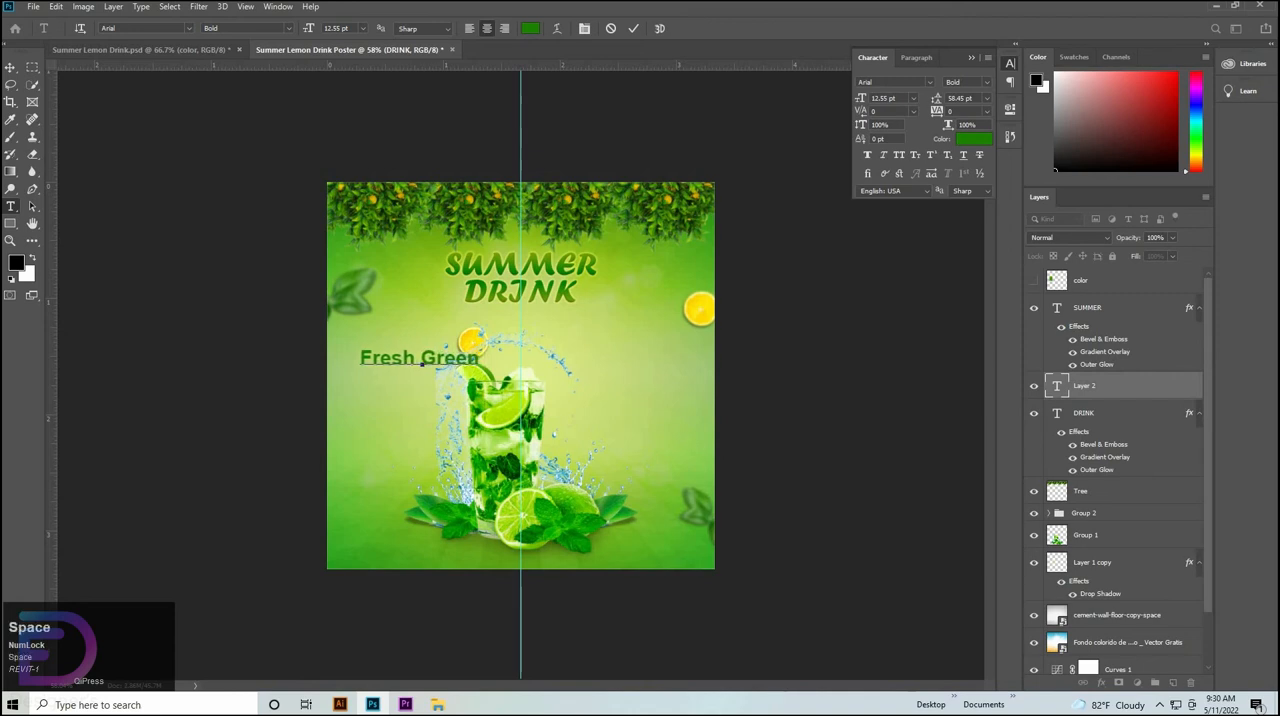
pyautogui.write('Lem')
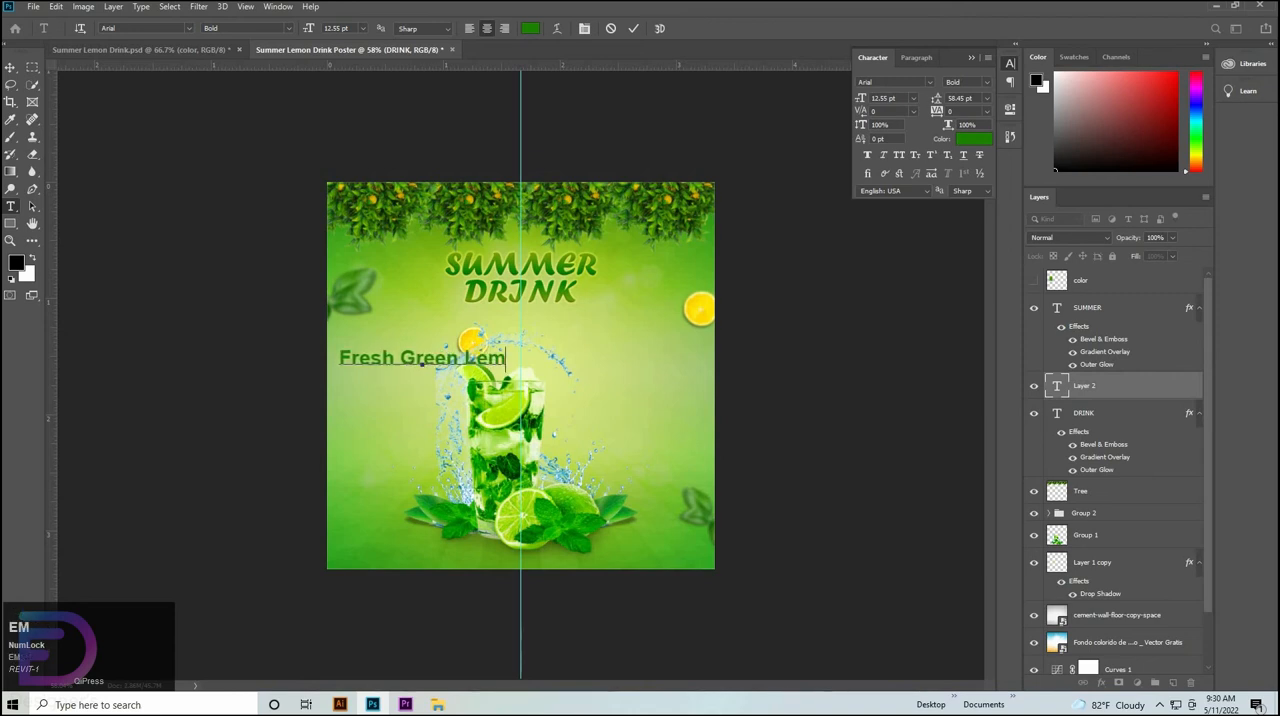
pyautogui.write('on Juice')
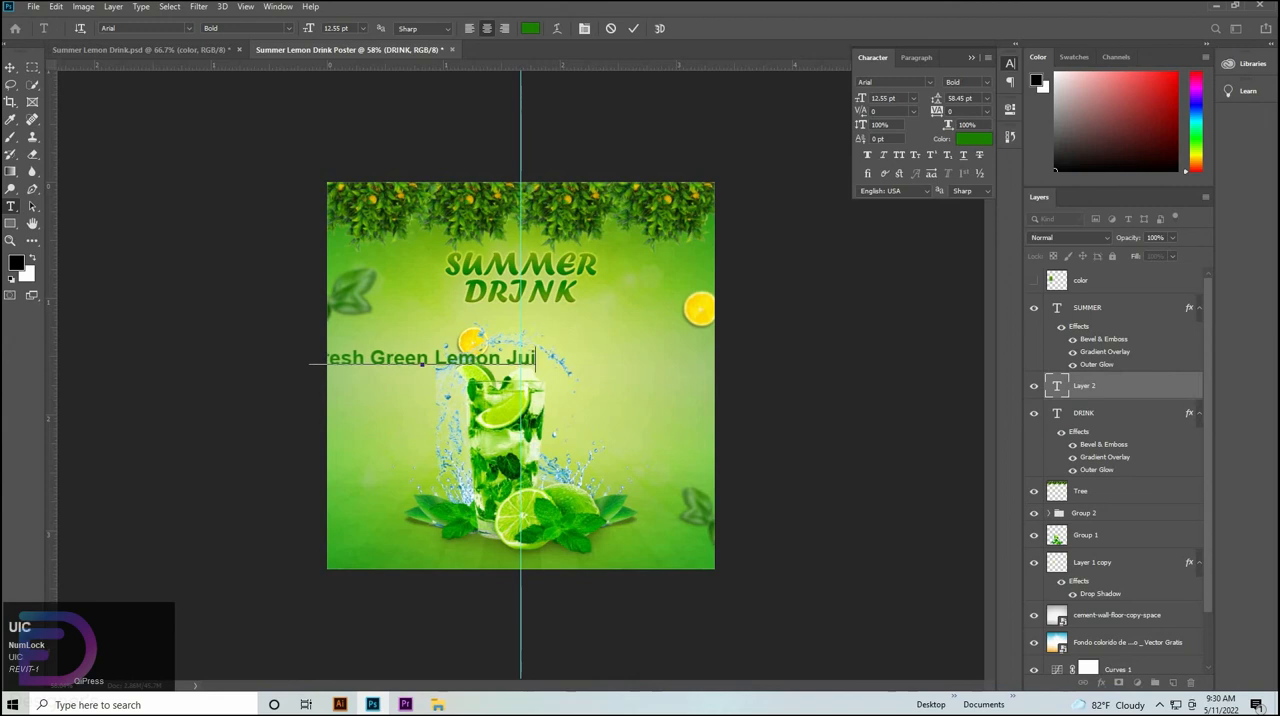
# Move the Fresh Green Lemon Juice line below DRINK, centre it on the vertical guide and scale it down to 68.52%.
pyautogui.click(9, 67)
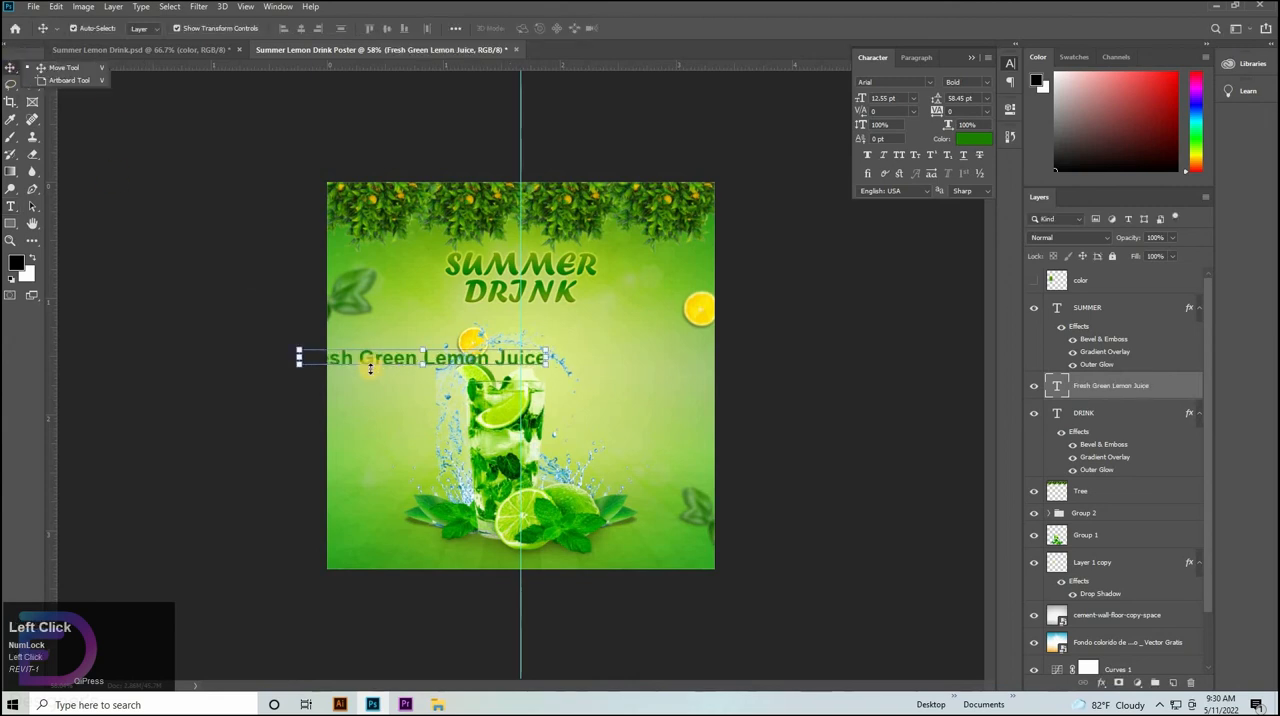
pyautogui.moveTo(484, 343); pyautogui.dragTo(597, 307)
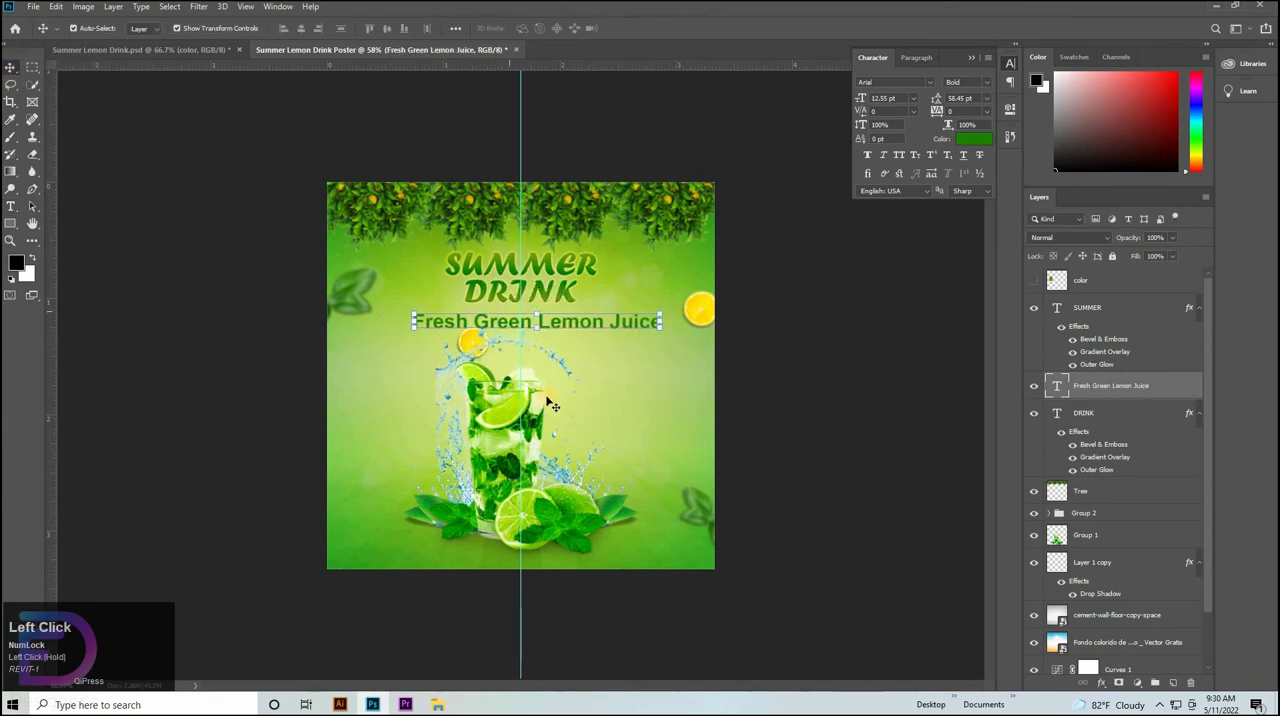
pyautogui.hotkey('ctrl', 'space')
pyautogui.moveTo(507, 380); pyautogui.dragTo(543, 375)
pyautogui.moveTo(601, 371); pyautogui.dragTo(510, 382)
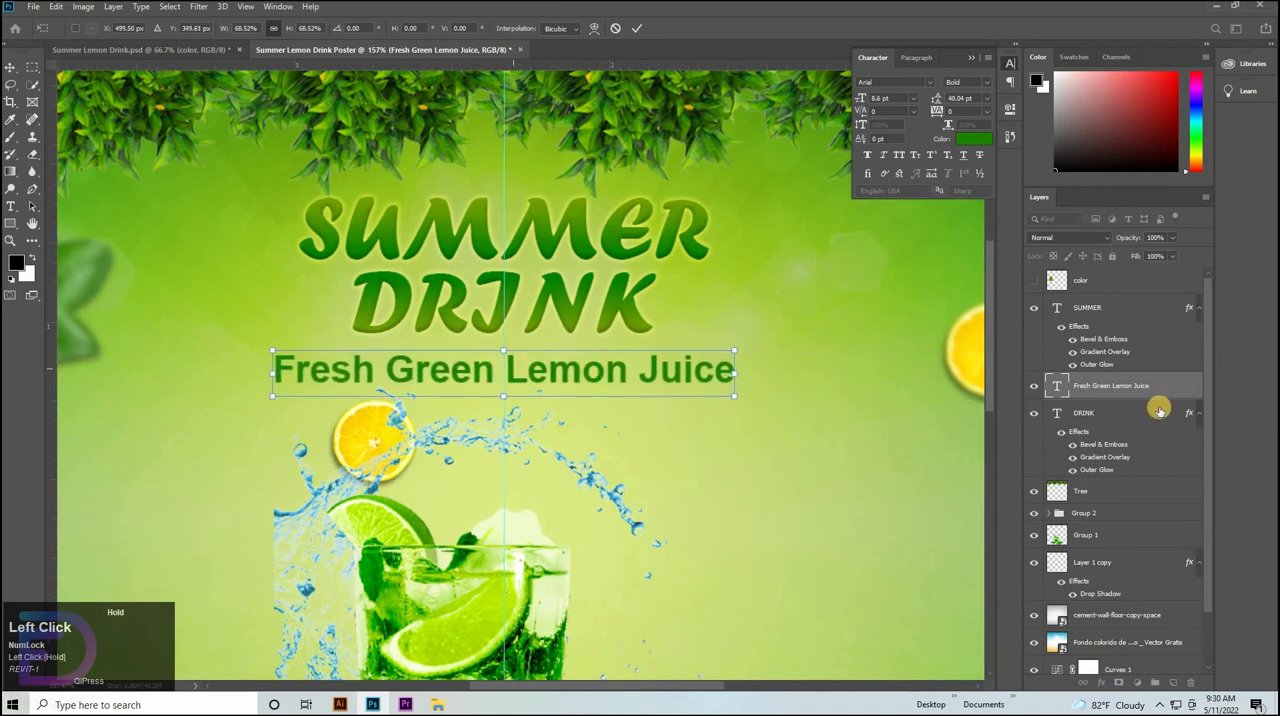
# Place the Fresh Green Lemon Juice layer above SUMMER, and scale the SUMMER and DRINK texts together proportionally to 106.86%.
pyautogui.click(1098, 340)
pyautogui.moveTo(1098, 298); pyautogui.dragTo(1106, 411)
pyautogui.keyDown('shift'); pyautogui.click(494, 286); pyautogui.keyUp('shift')
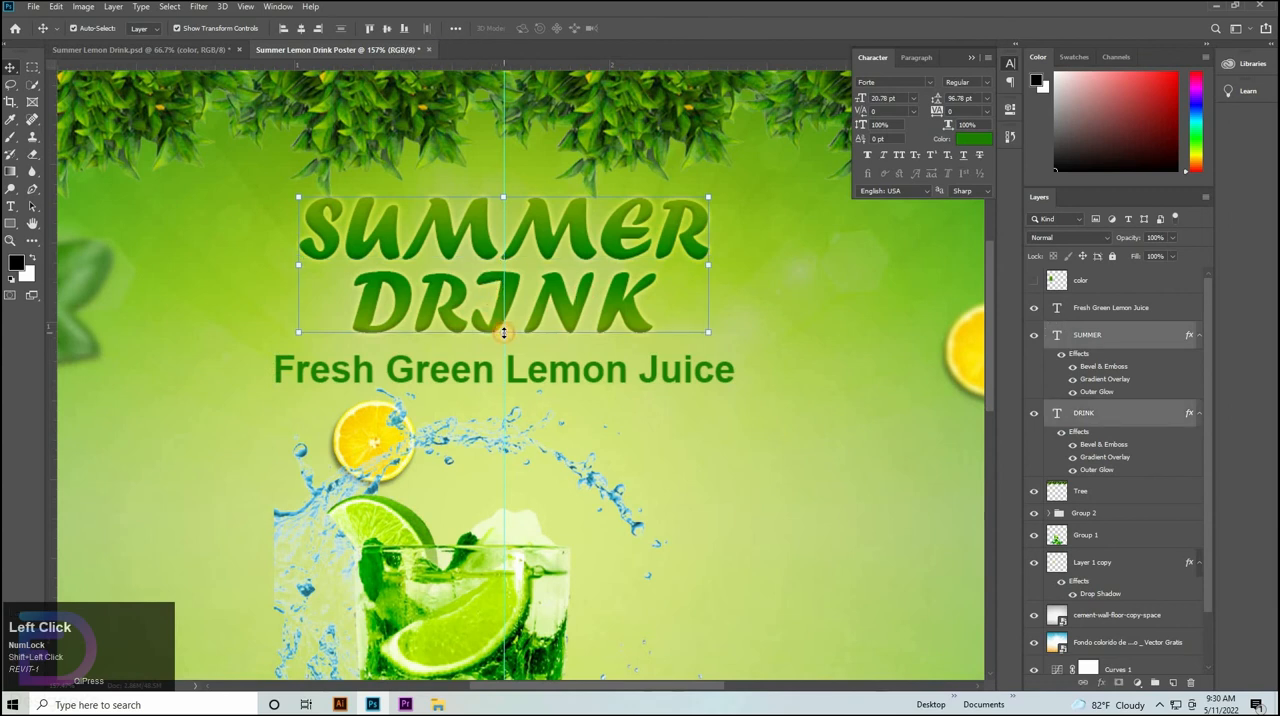
pyautogui.moveTo(504, 333); pyautogui.dragTo(503, 342)
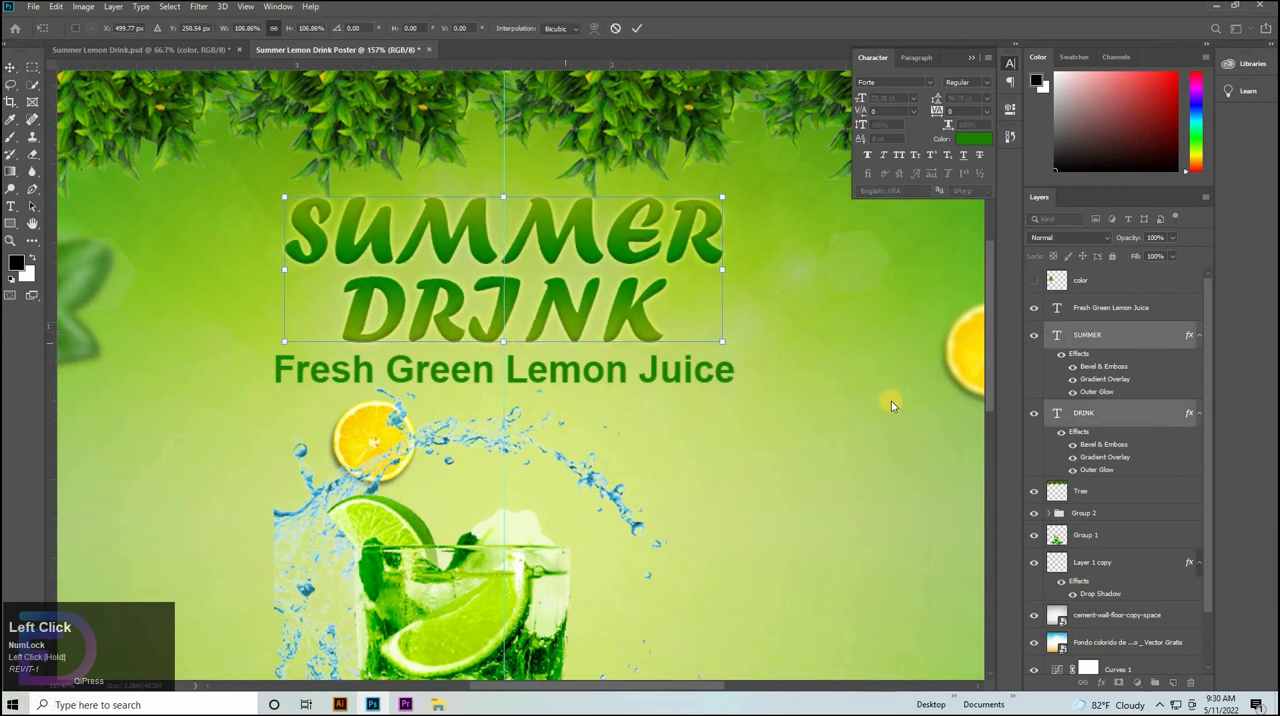
pyautogui.press('Return')
# Undo and redo the title scaling to compare sizes, and nudge DRINK slightly upward toward SUMMER.
pyautogui.click(543, 286)
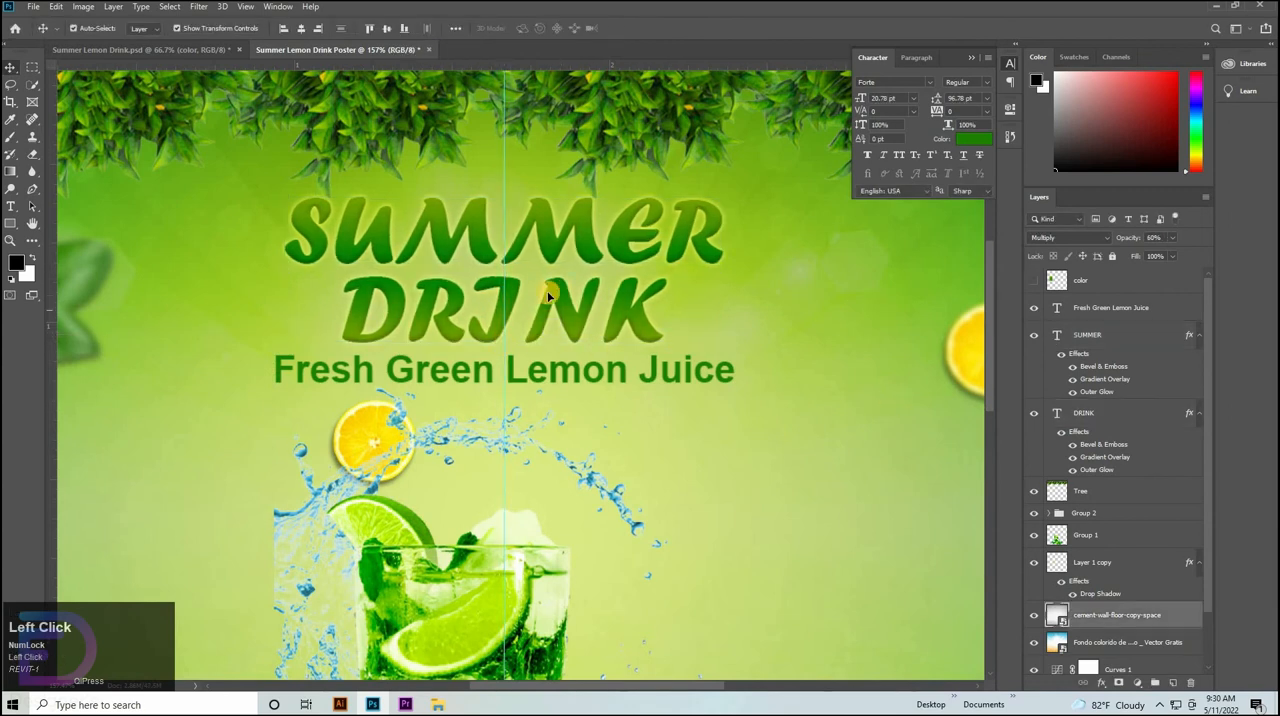
pyautogui.click(563, 301)
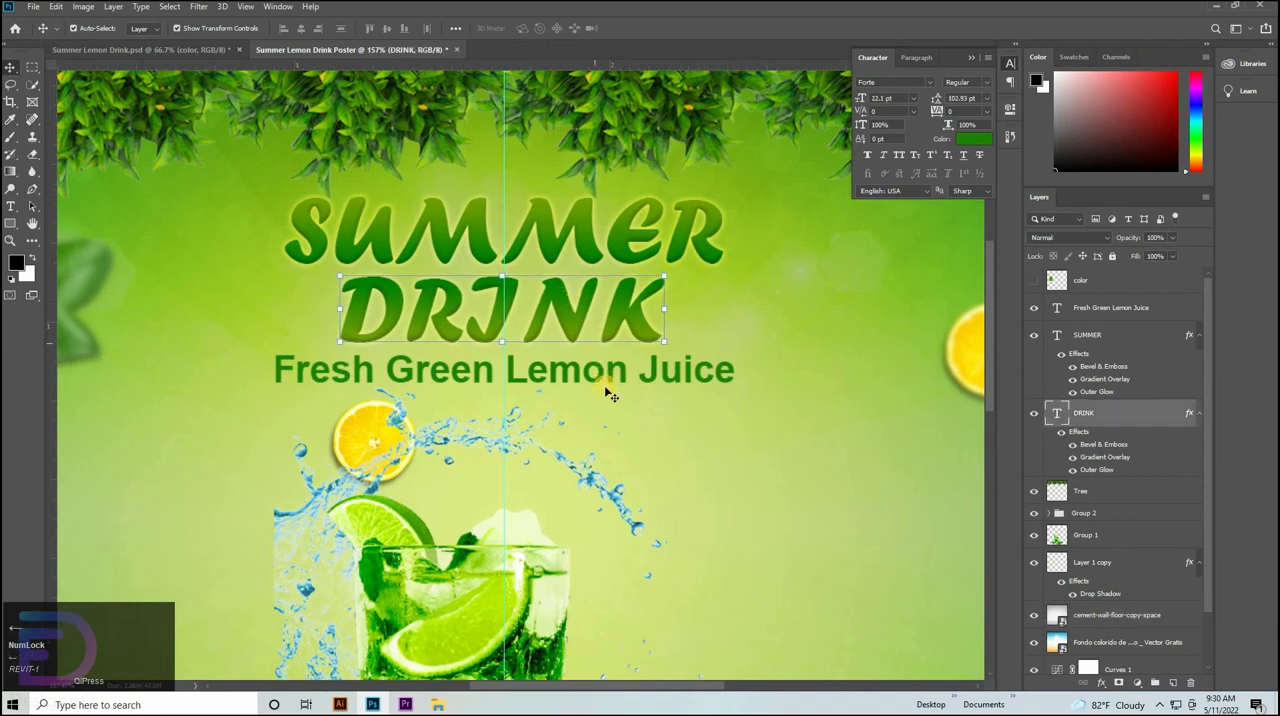
pyautogui.hotkey('ctrl', 'z')
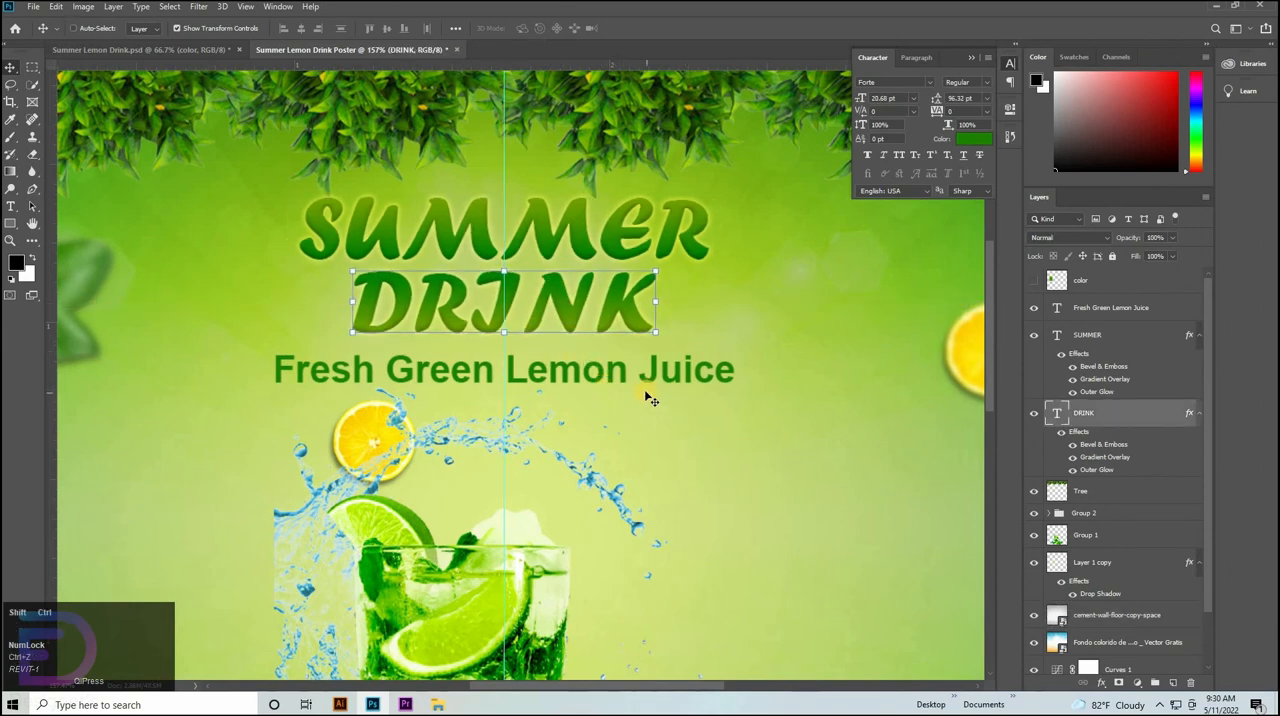
pyautogui.hotkey('ctrl', 'shift', 'z')
pyautogui.click(848, 386)
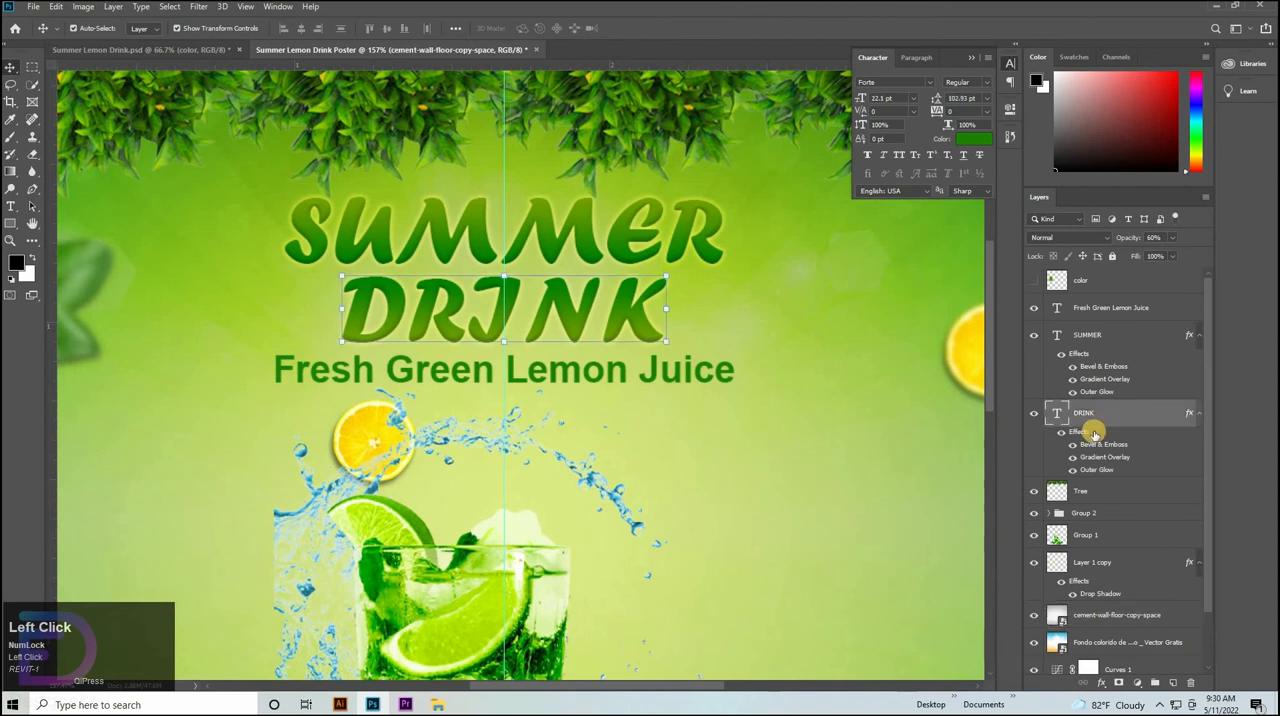
# Nudge the Fresh Green Lemon Juice line slightly upward, closer to DRINK.
pyautogui.click(615, 373)
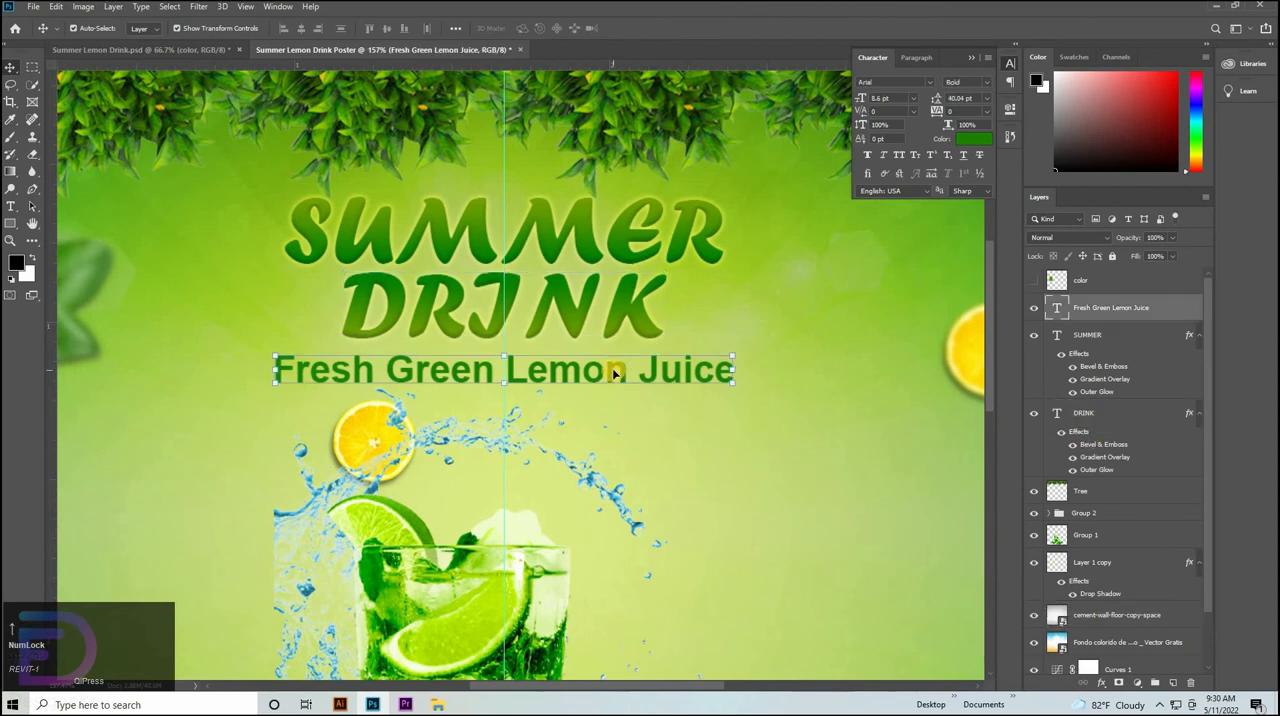
pyautogui.press('Up')
pyautogui.press('Up')
pyautogui.press('Up')
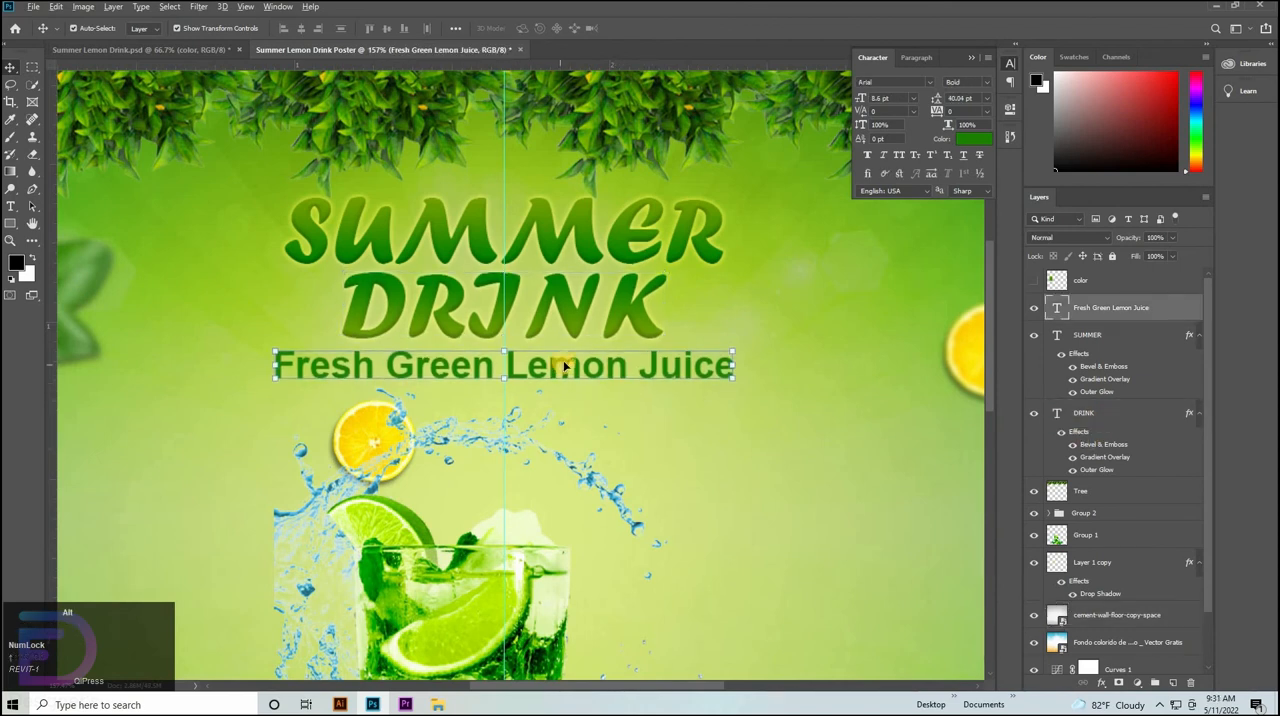
# Duplicate the Fresh Green Lemon Juice line directly below and change the copy's text to "100% Natural Fresh Drink".
pyautogui.keyDown('alt'); pyautogui.moveTo(563, 366); pyautogui.dragTo(563, 436); pyautogui.keyUp('alt')
pyautogui.press('t')
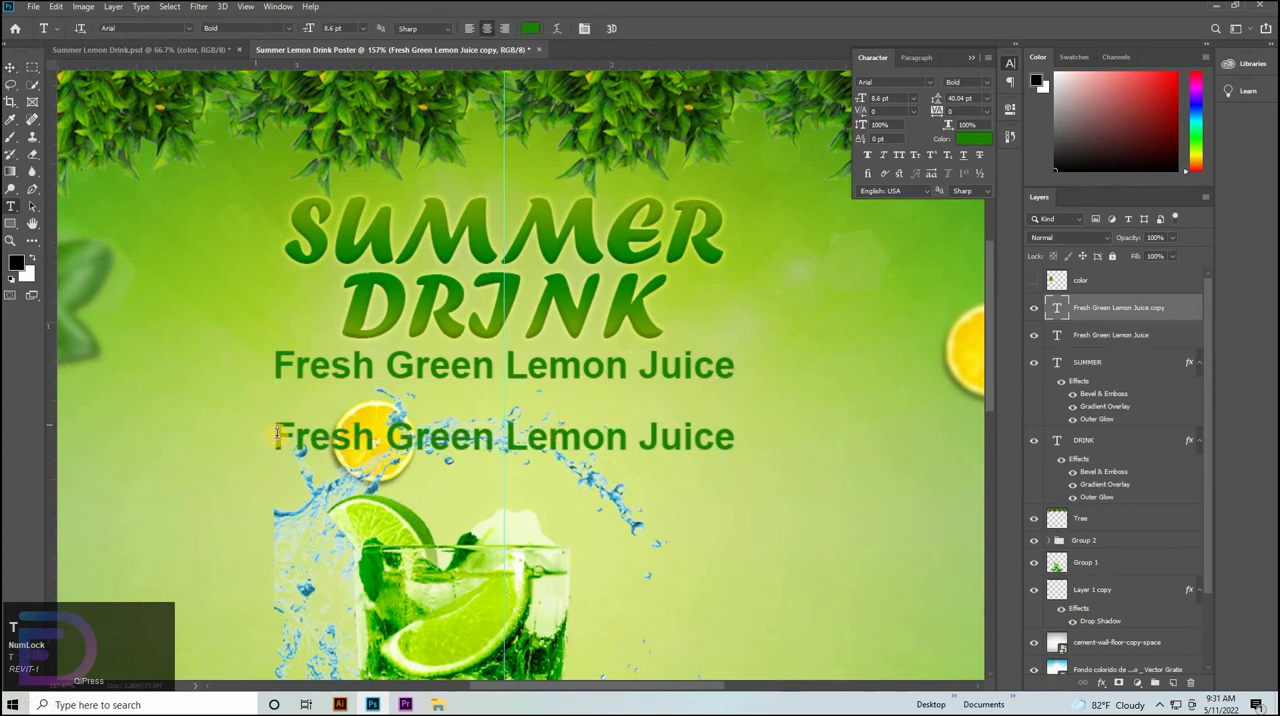
pyautogui.click(277, 433)
pyautogui.hotkey('ctrl', 'a')
pyautogui.press('BackSpace')
pyautogui.write('1')
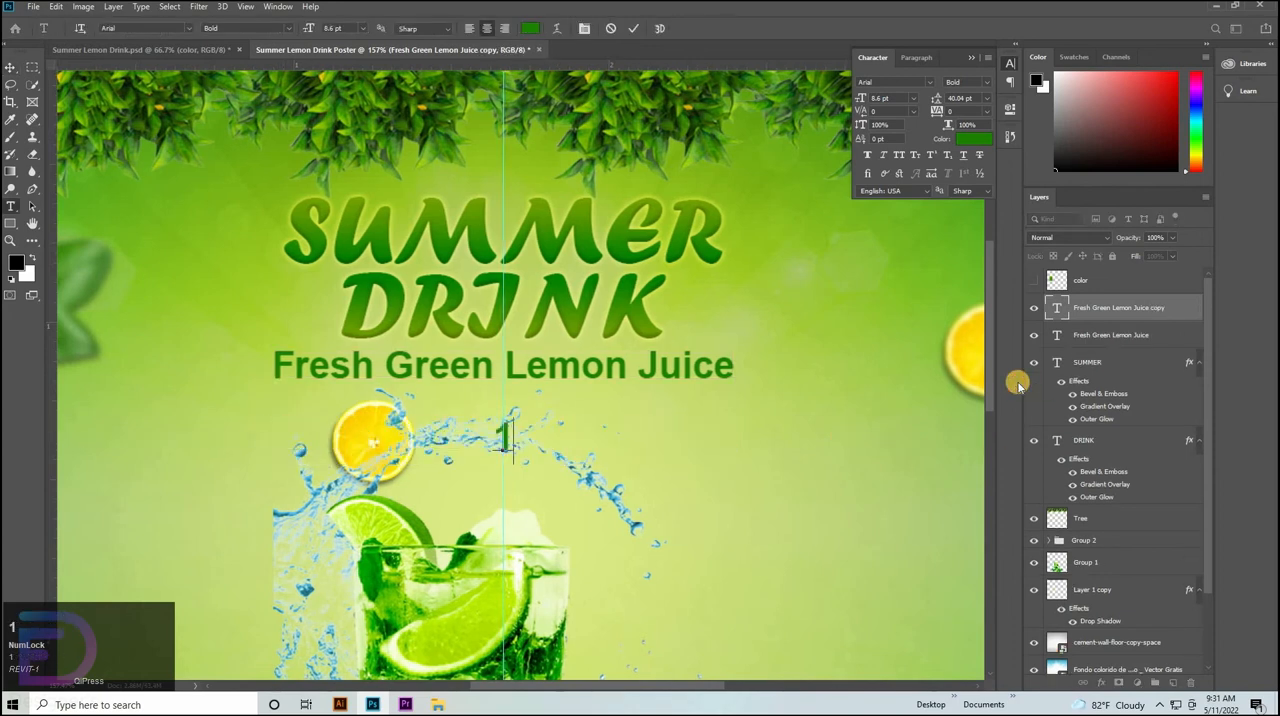
pyautogui.write('00% ')
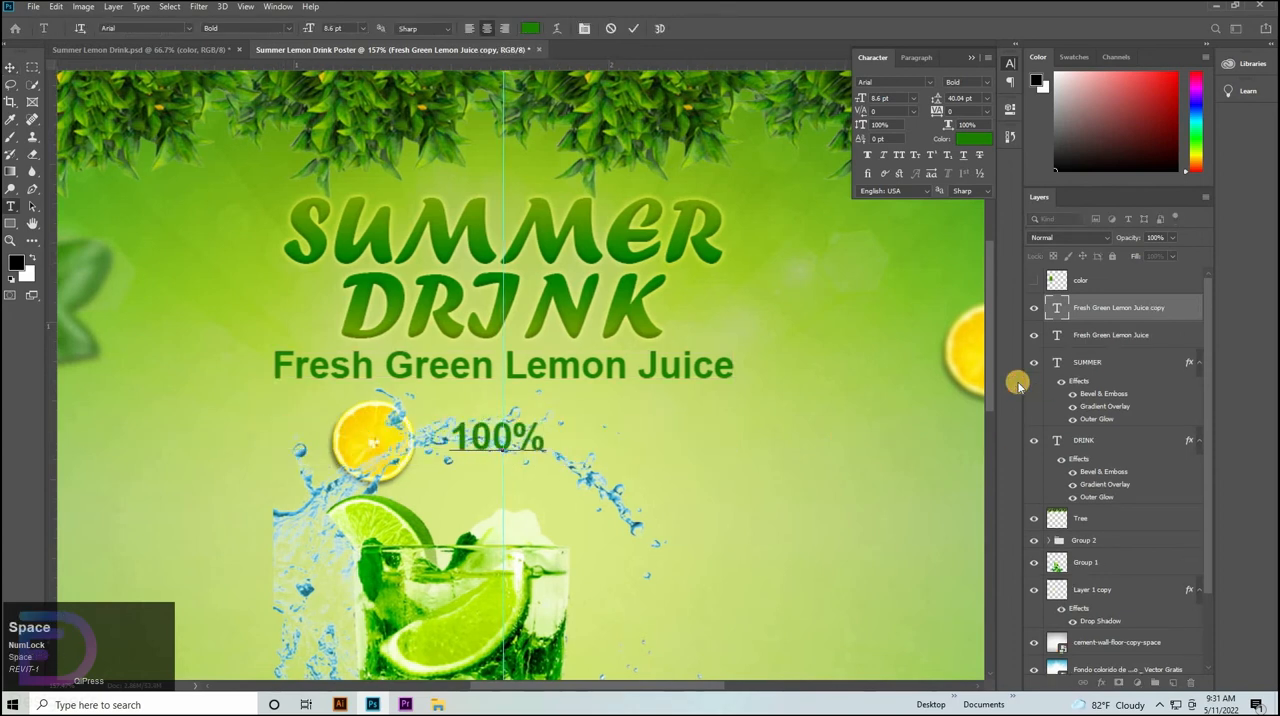
pyautogui.write('Na')
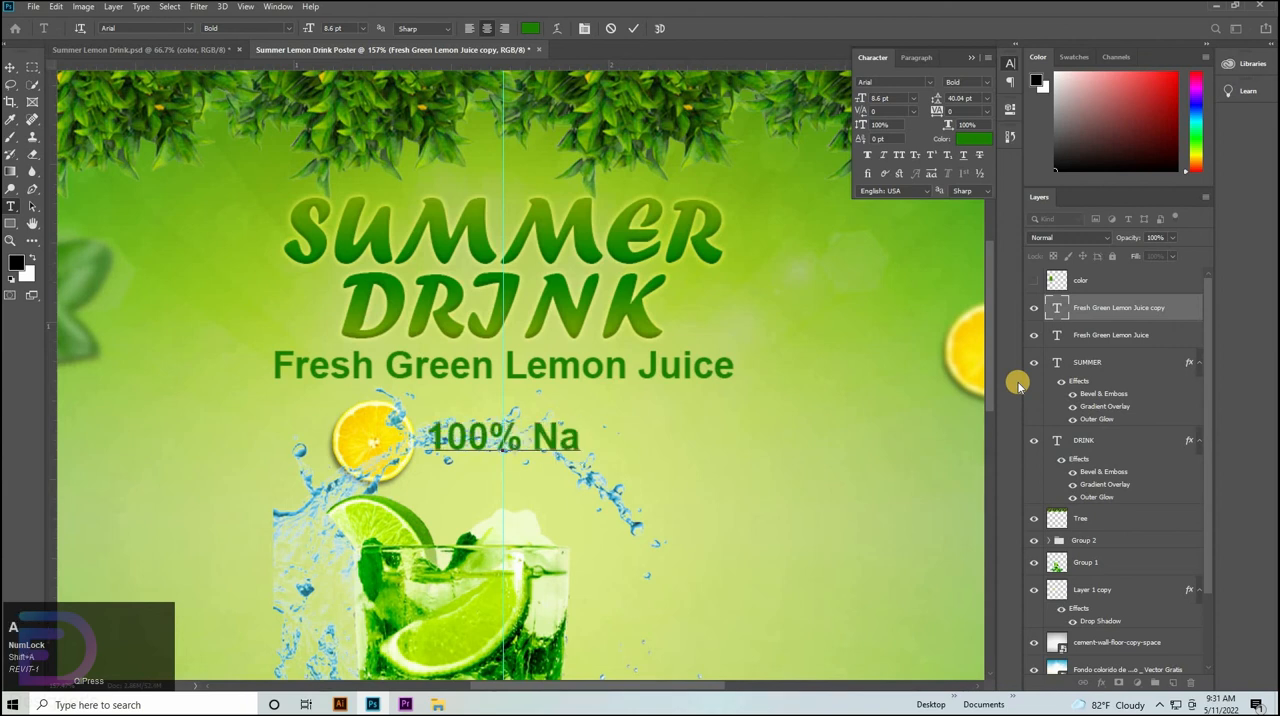
pyautogui.write('tura;')
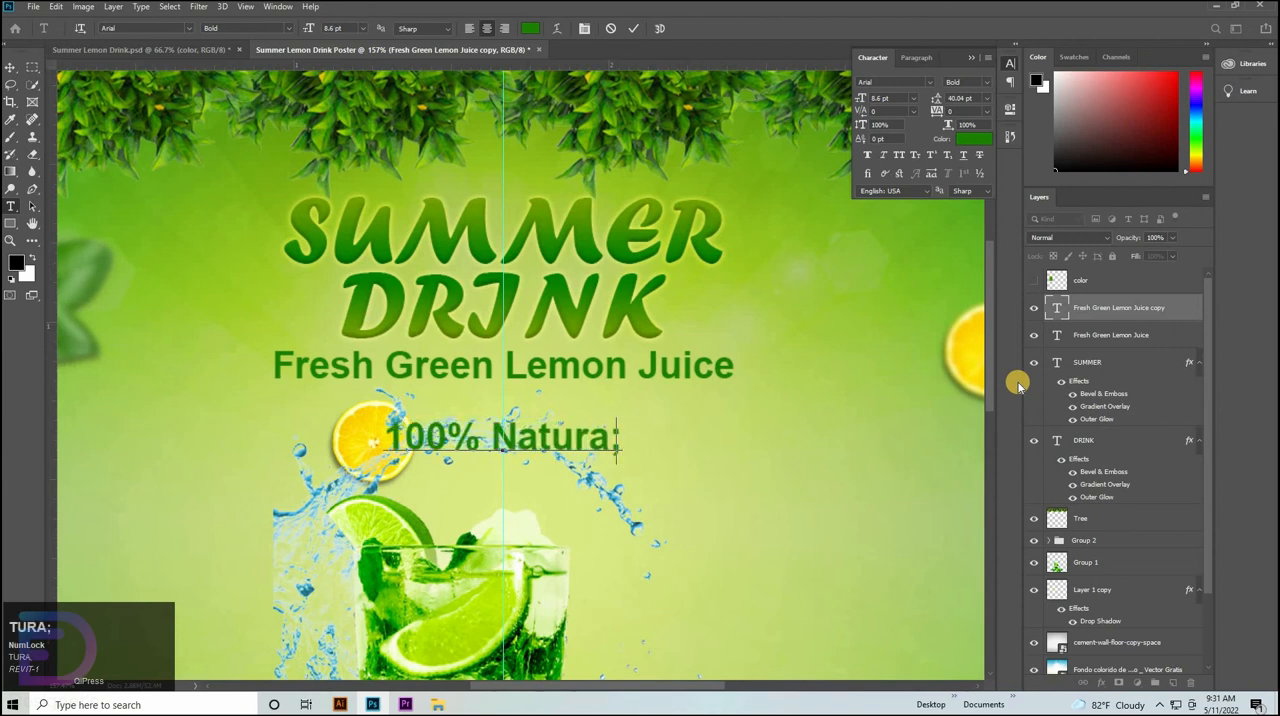
pyautogui.press('BackSpace')
pyautogui.write('l F')
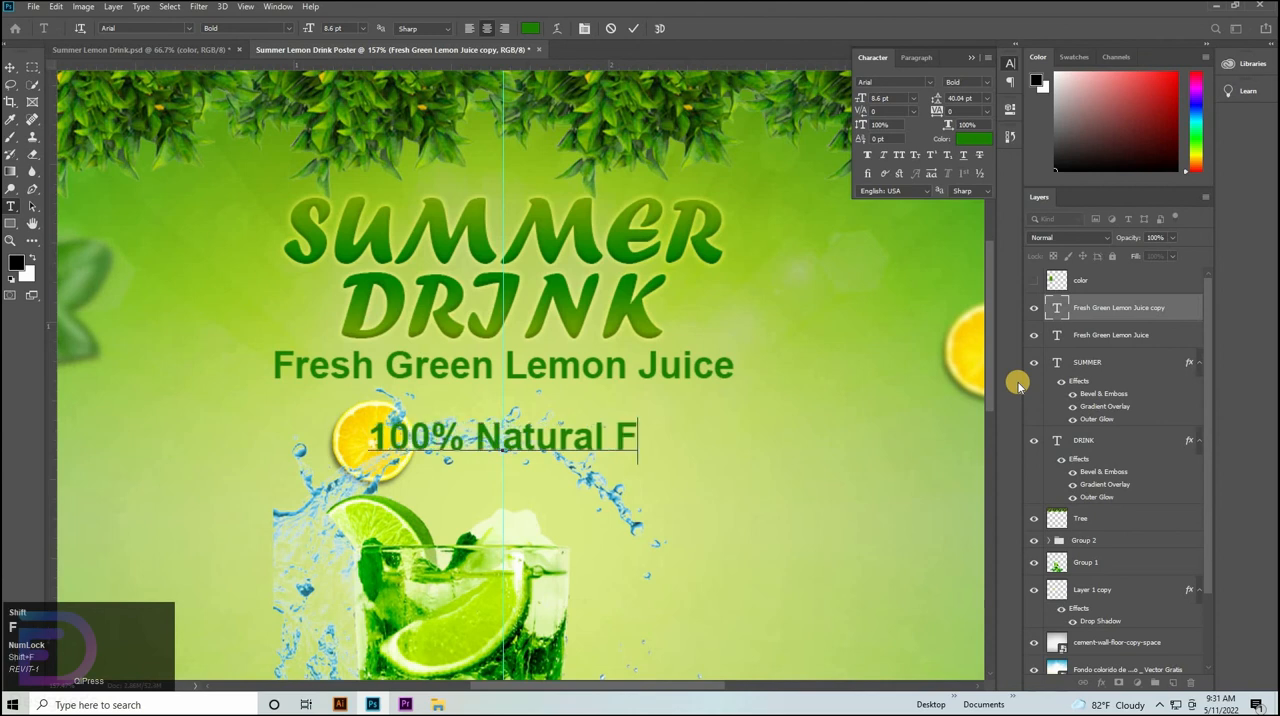
pyautogui.write('resh D')
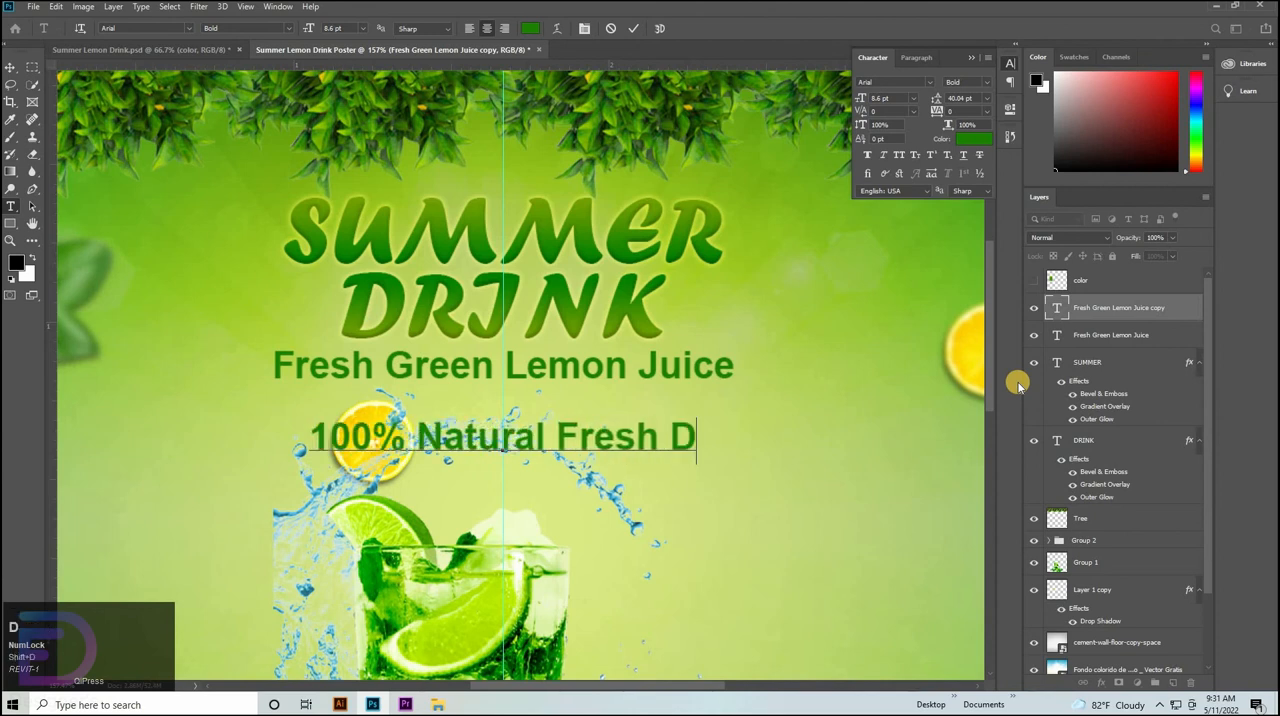
pyautogui.write('rink')
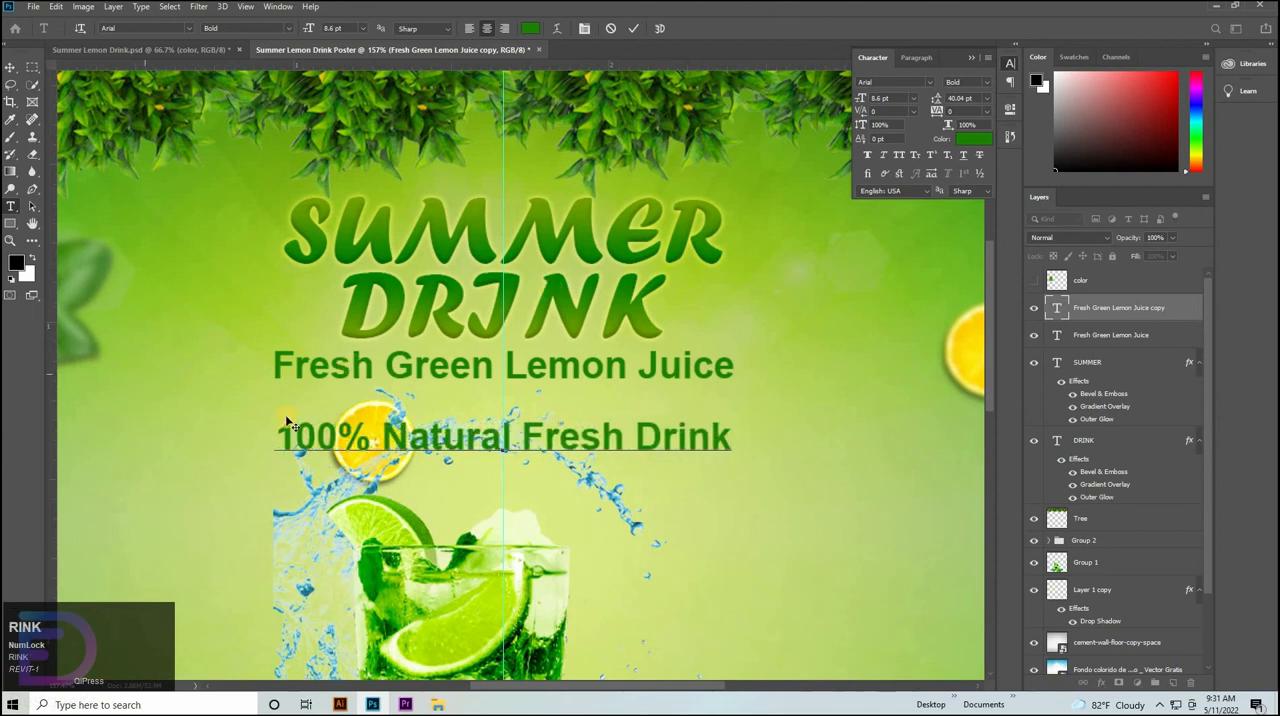
# Set the "100% Natural Fresh Drink" line to the Regular font style and move it up beneath Fresh Green Lemon Juice.
pyautogui.moveTo(276, 436); pyautogui.dragTo(731, 440)
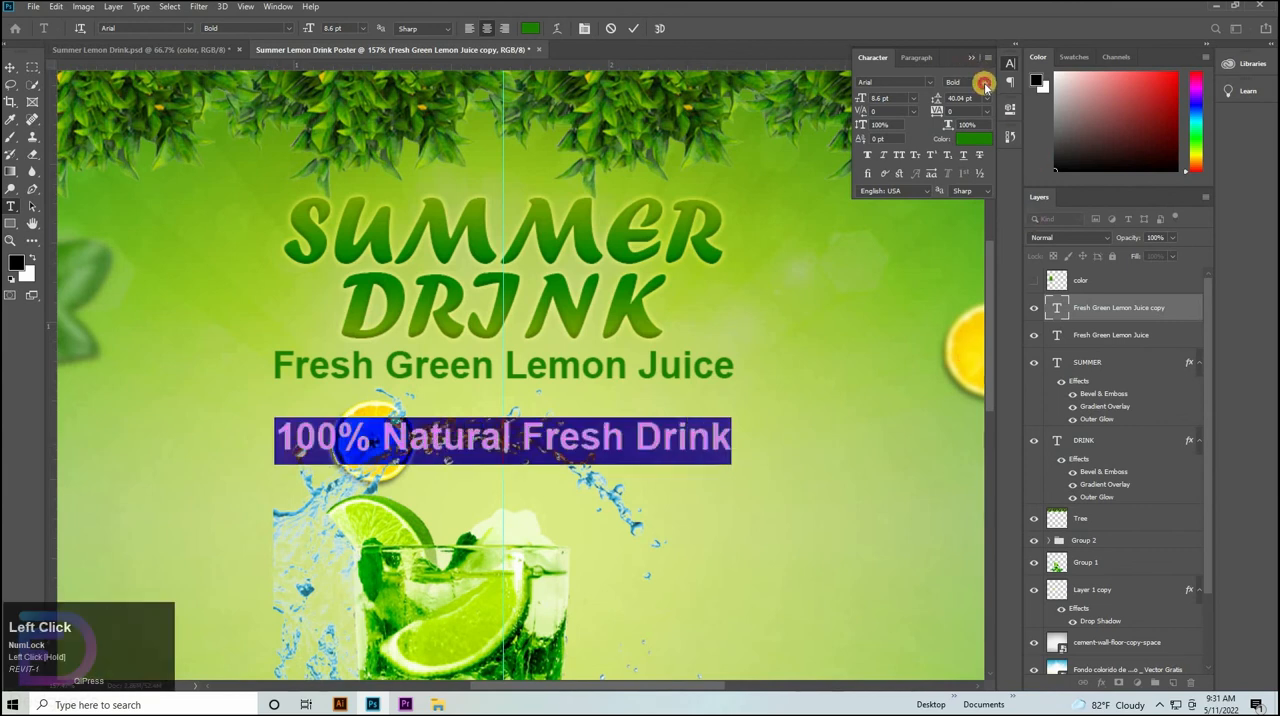
pyautogui.click(970, 82)
pyautogui.click(978, 138)
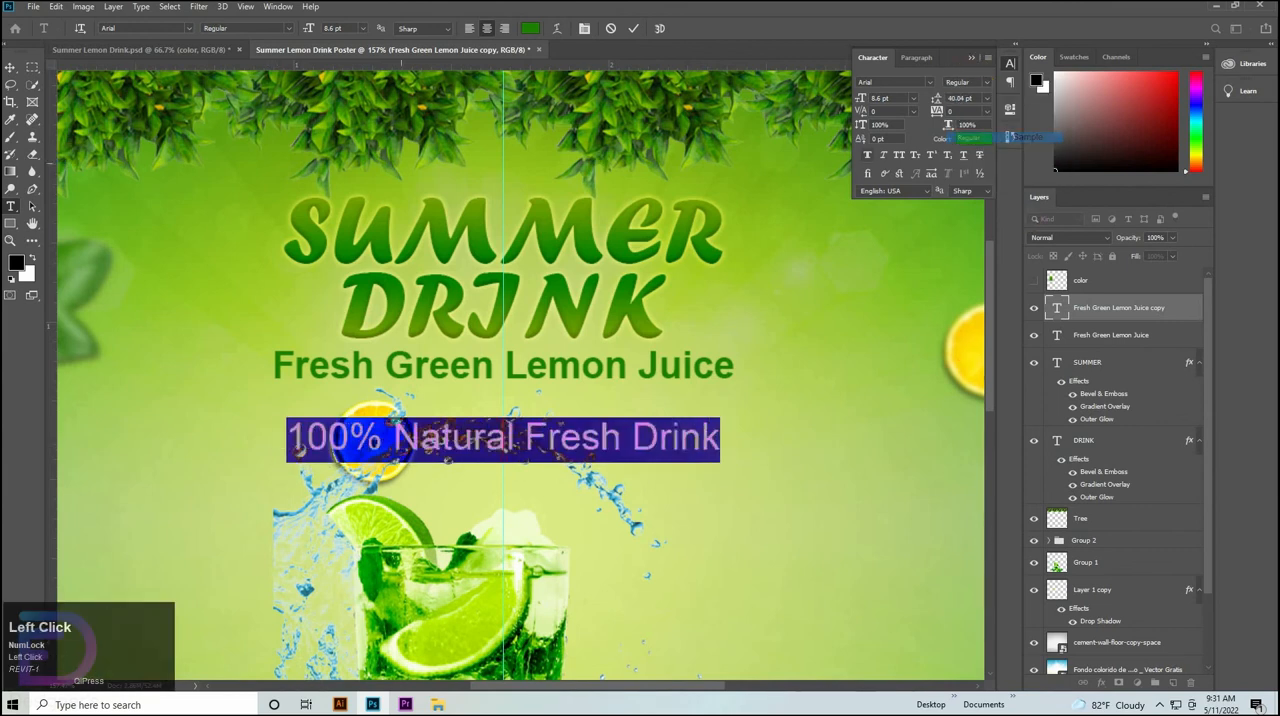
pyautogui.click(15, 67)
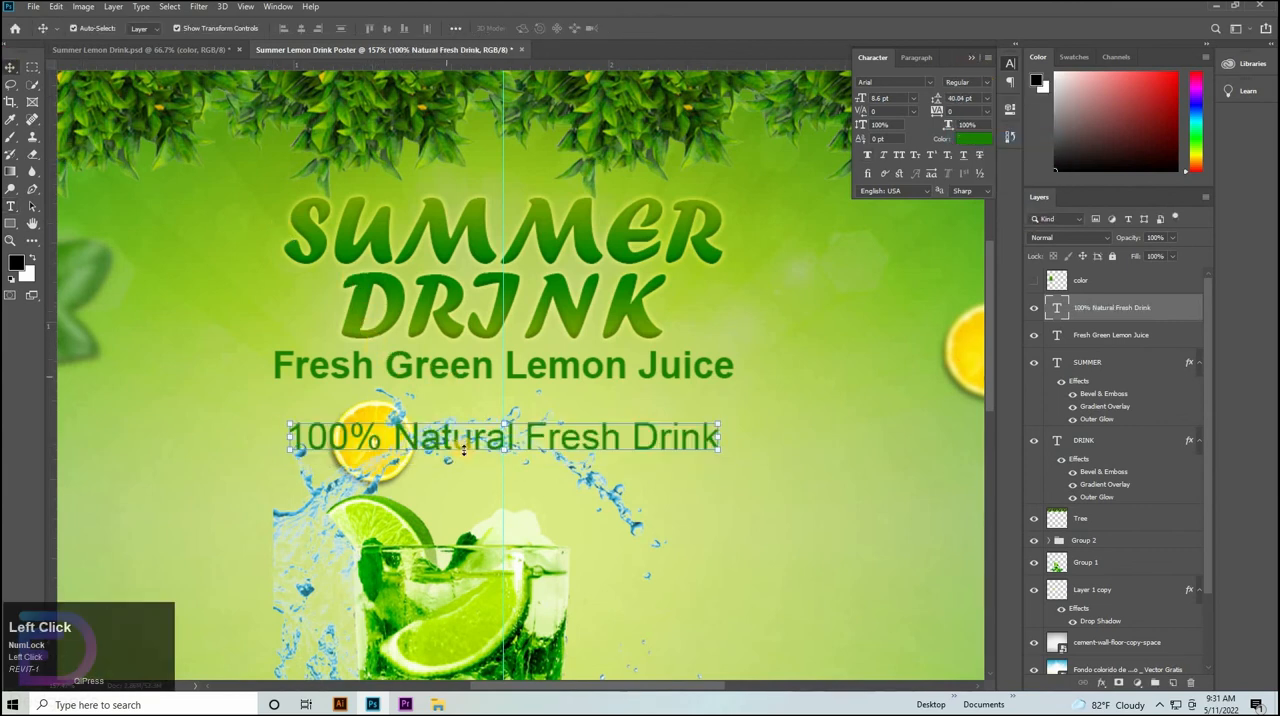
pyautogui.moveTo(483, 438); pyautogui.dragTo(514, 383)
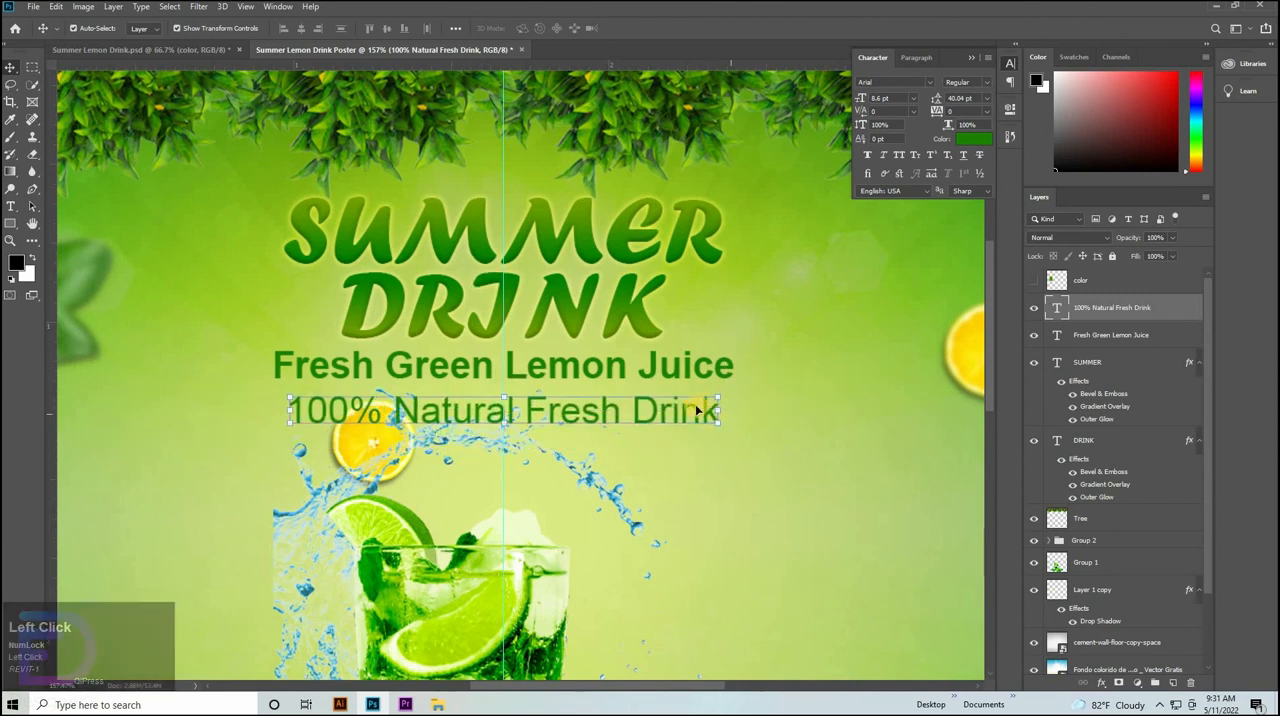
# Scale the "100% Natural Fresh Drink" line proportionally to 89.83% and nudge it slightly upward.
pyautogui.click(717, 412)
pyautogui.moveTo(679, 411); pyautogui.dragTo(658, 408)
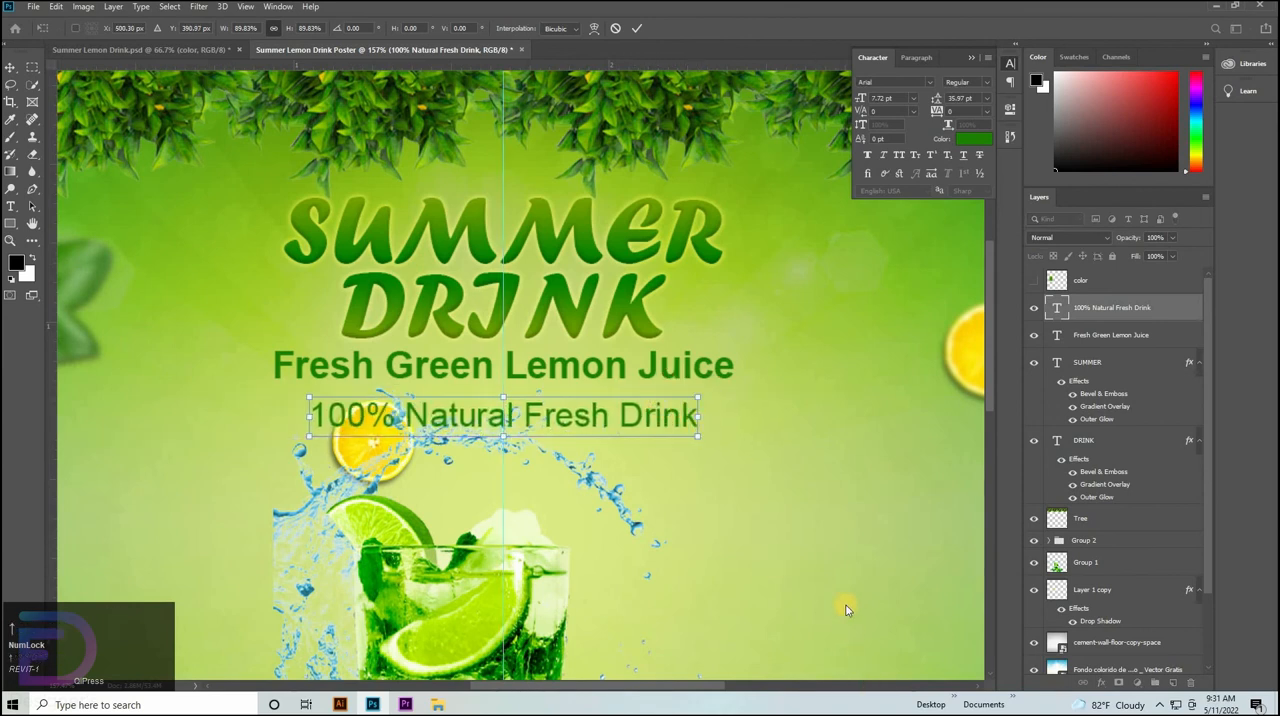
pyautogui.press('Up')
pyautogui.press('Up')
pyautogui.press('Up')
pyautogui.press('Up')
pyautogui.press('Up')
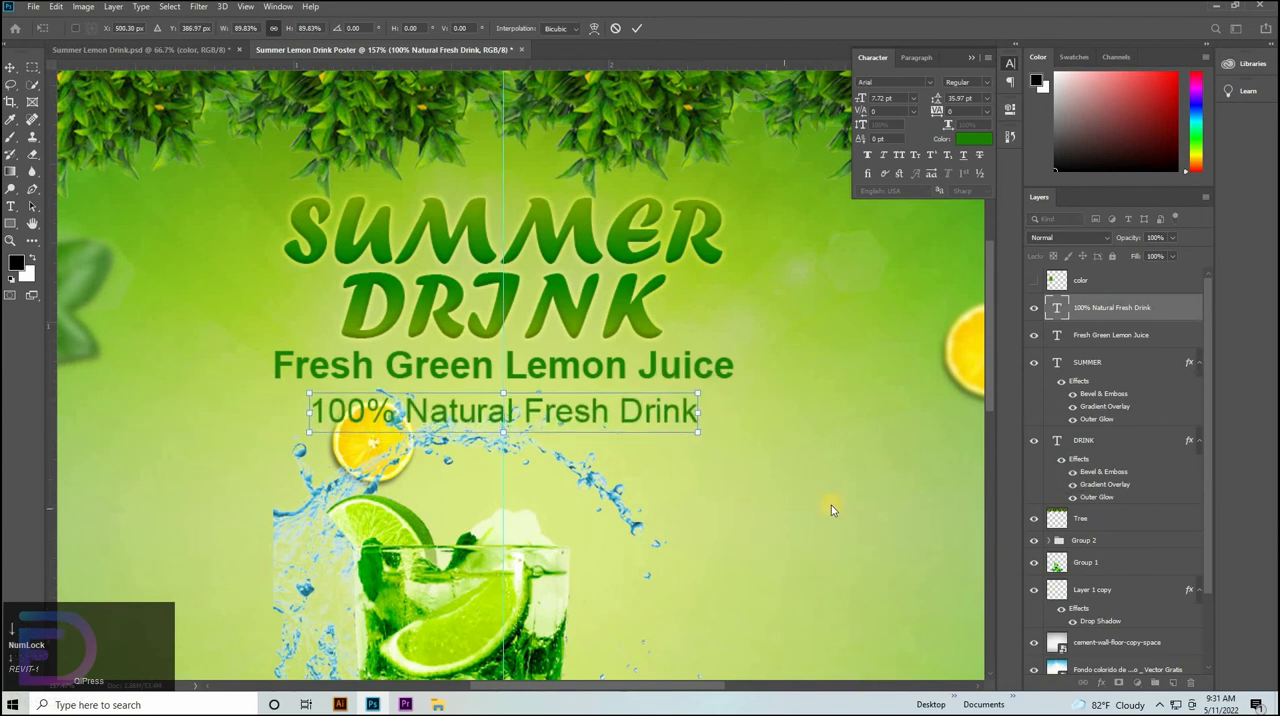
pyautogui.click(758, 455)
# Nudge the Fresh Green Lemon Juice line slightly downward, and select all four title texts together to check their placement on the whole poster.
pyautogui.click(681, 380)
pyautogui.press('Down')
pyautogui.press('Down')
pyautogui.press('Down')
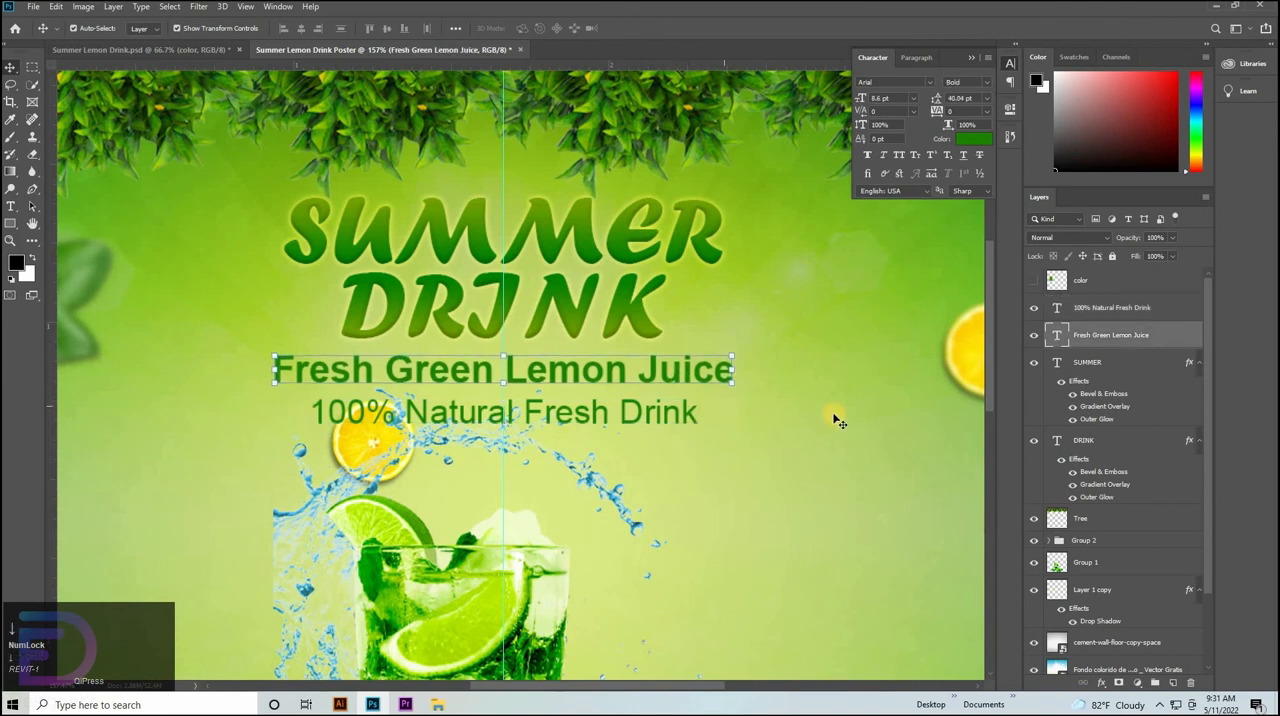
pyautogui.click(1100, 310)
pyautogui.keyDown('shift'); pyautogui.click(1100, 442); pyautogui.keyUp('shift')
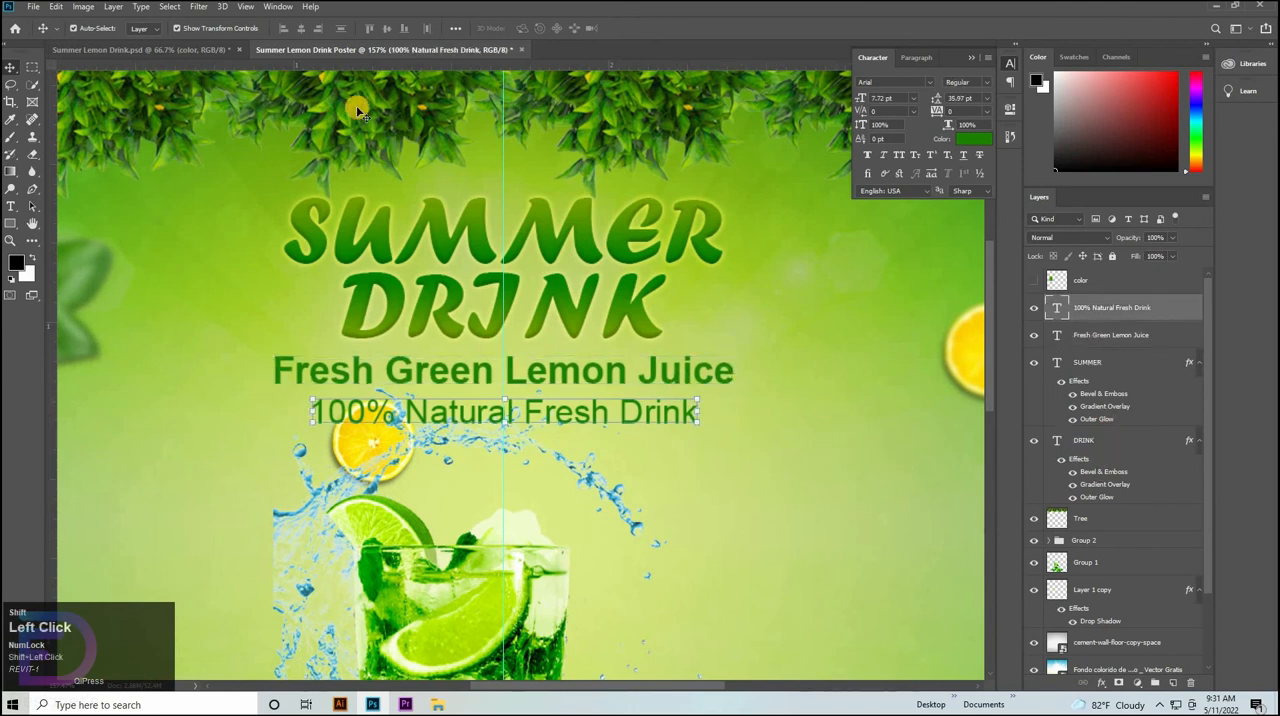
pyautogui.moveTo(680, 374); pyautogui.dragTo(541, 449)
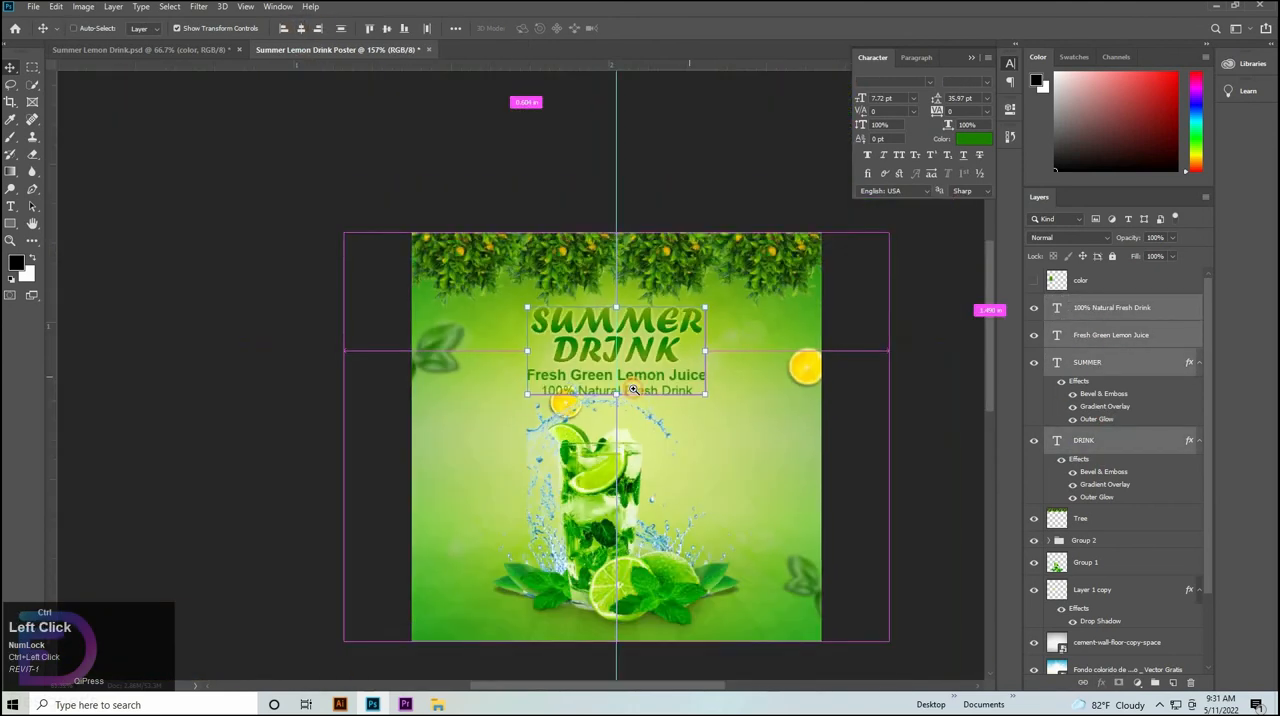
pyautogui.click(830, 413)
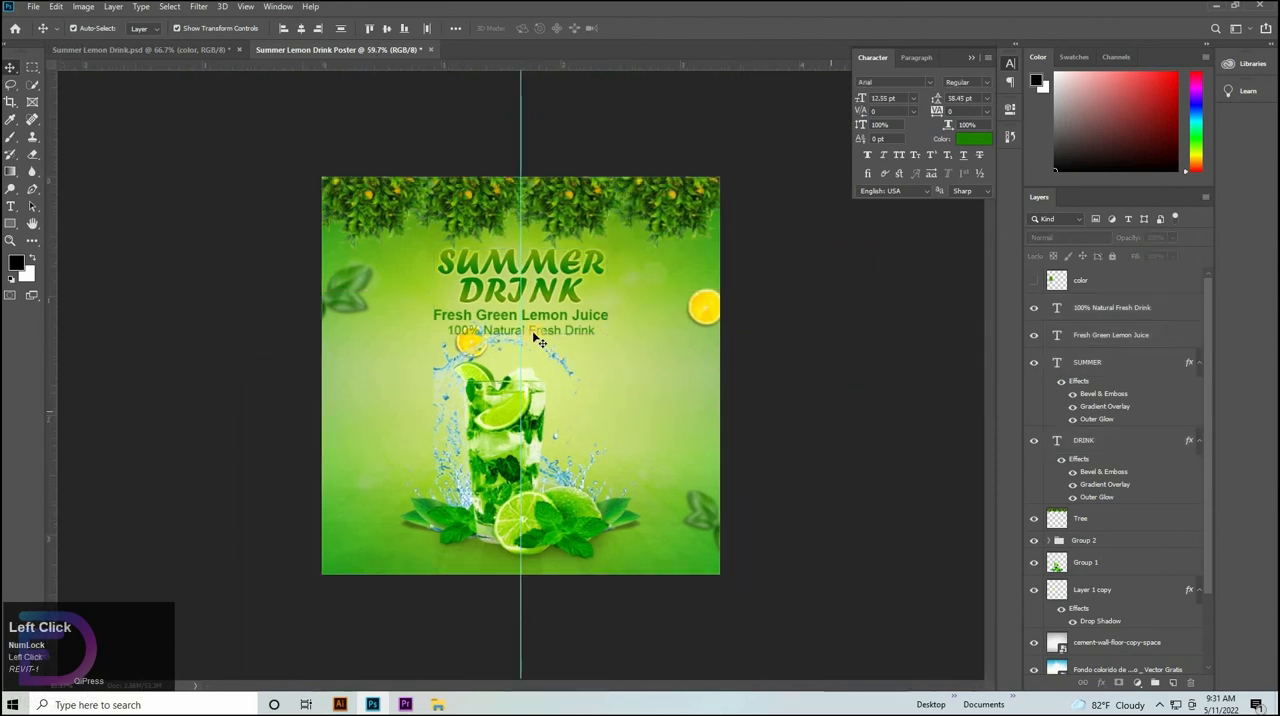
# Scale the "100% Natural Fresh Drink" line down proportionally to a font size of 7.24 pt.
pyautogui.click(529, 334)
pyautogui.hotkey('ctrl', 't')
pyautogui.moveTo(543, 369); pyautogui.dragTo(735, 262)
pyautogui.moveTo(446, 236); pyautogui.dragTo(448, 232)
# Align the horizontal centers of all four title and tagline texts, and nudge them slightly upward together.
pyautogui.keyDown('shift'); pyautogui.click(1113, 458); pyautogui.keyUp('shift')
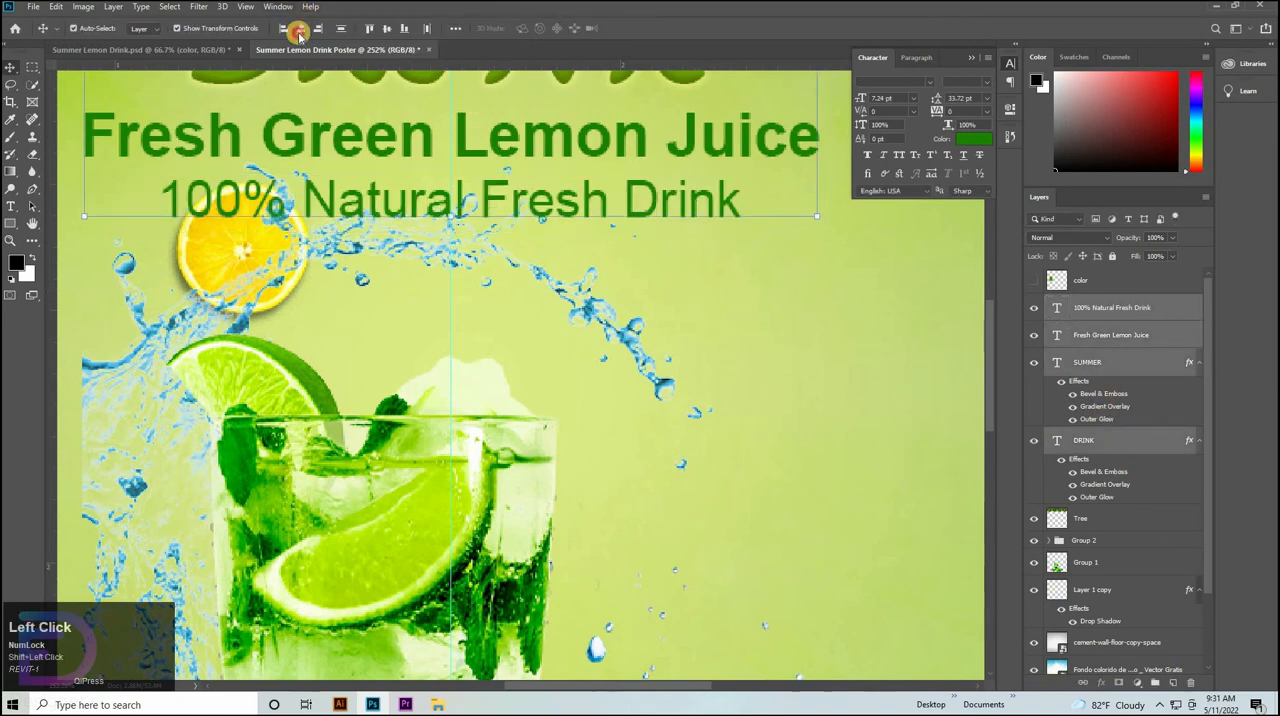
pyautogui.moveTo(451, 361); pyautogui.dragTo(378, 427)
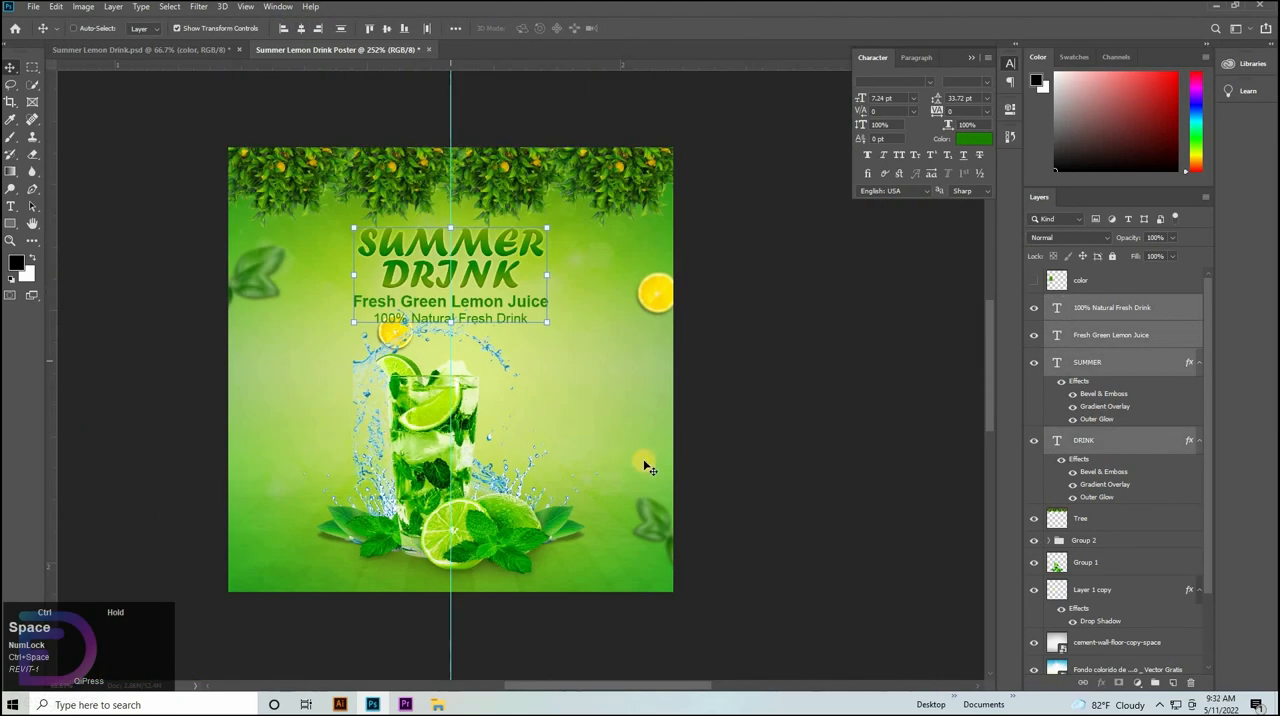
pyautogui.press('Up')
pyautogui.press('Up')
pyautogui.press('Up')
pyautogui.press('Up')
pyautogui.press('Up')
pyautogui.click(883, 447)
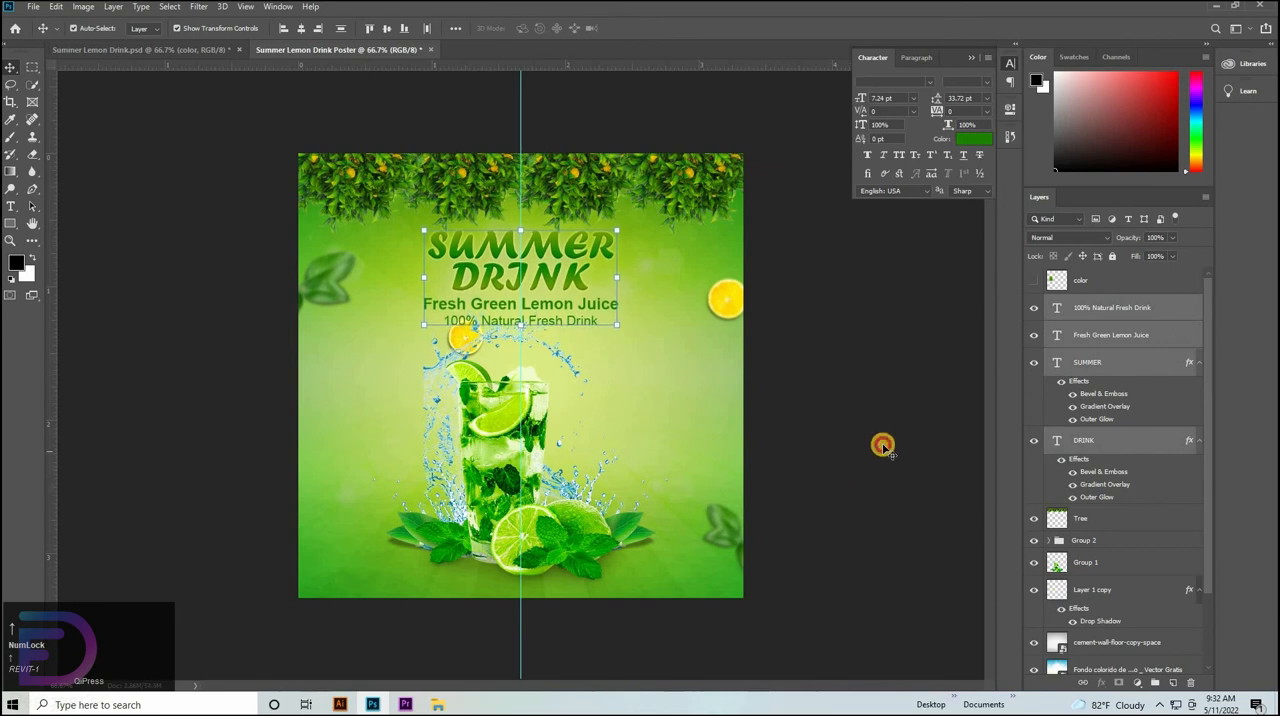
# Scale Group 1 and Layer 1 copy together to 92.48% and move them slightly up toward the taglines.
pyautogui.click(523, 324)
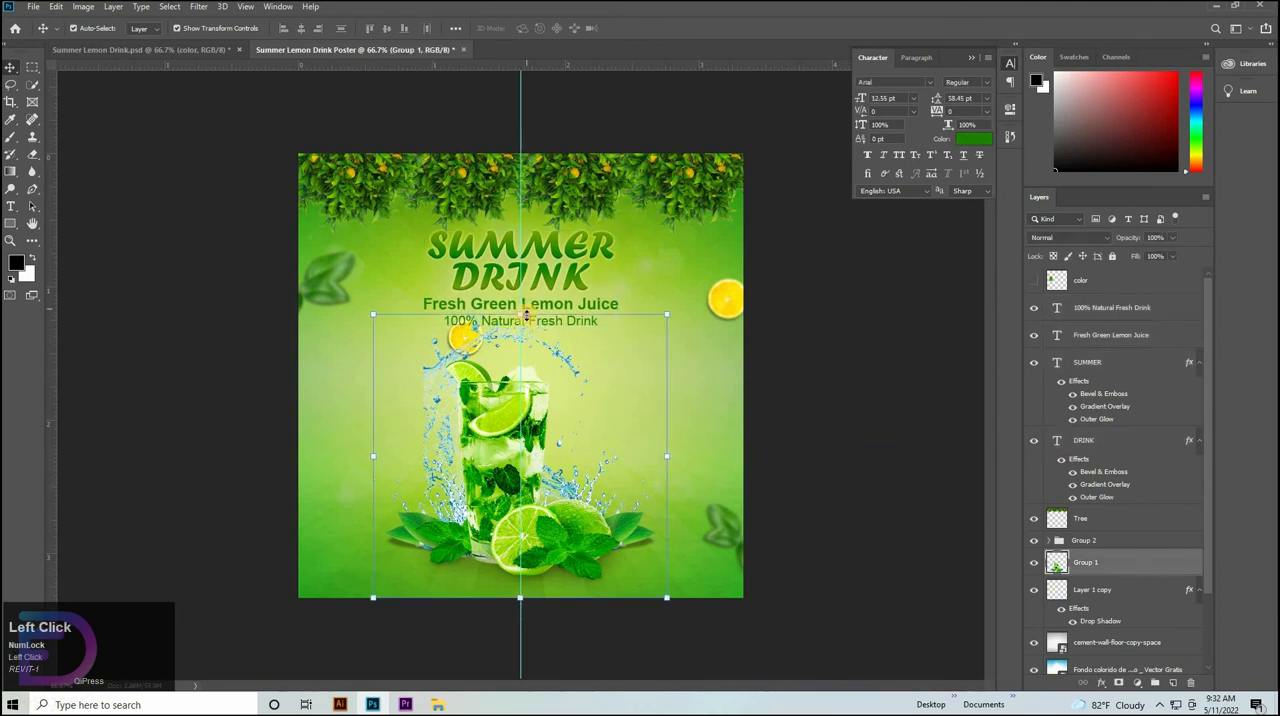
pyautogui.moveTo(525, 315); pyautogui.dragTo(520, 345)
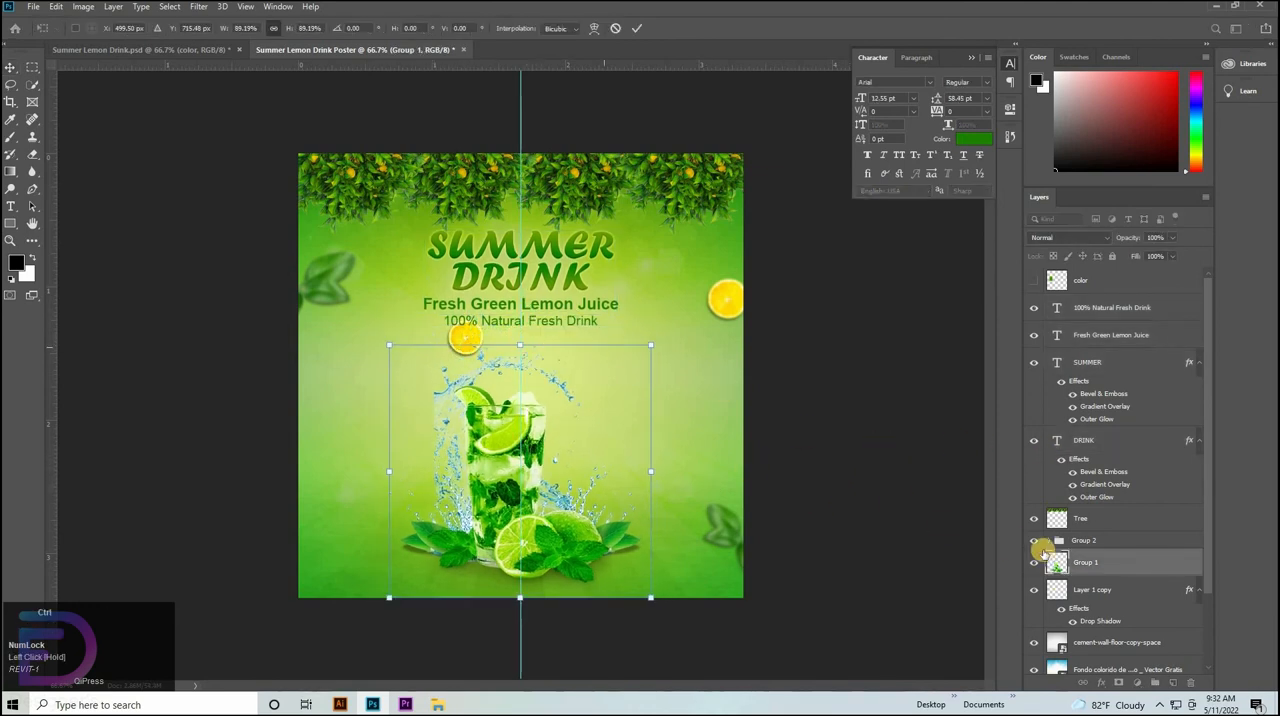
pyautogui.click(1118, 592)
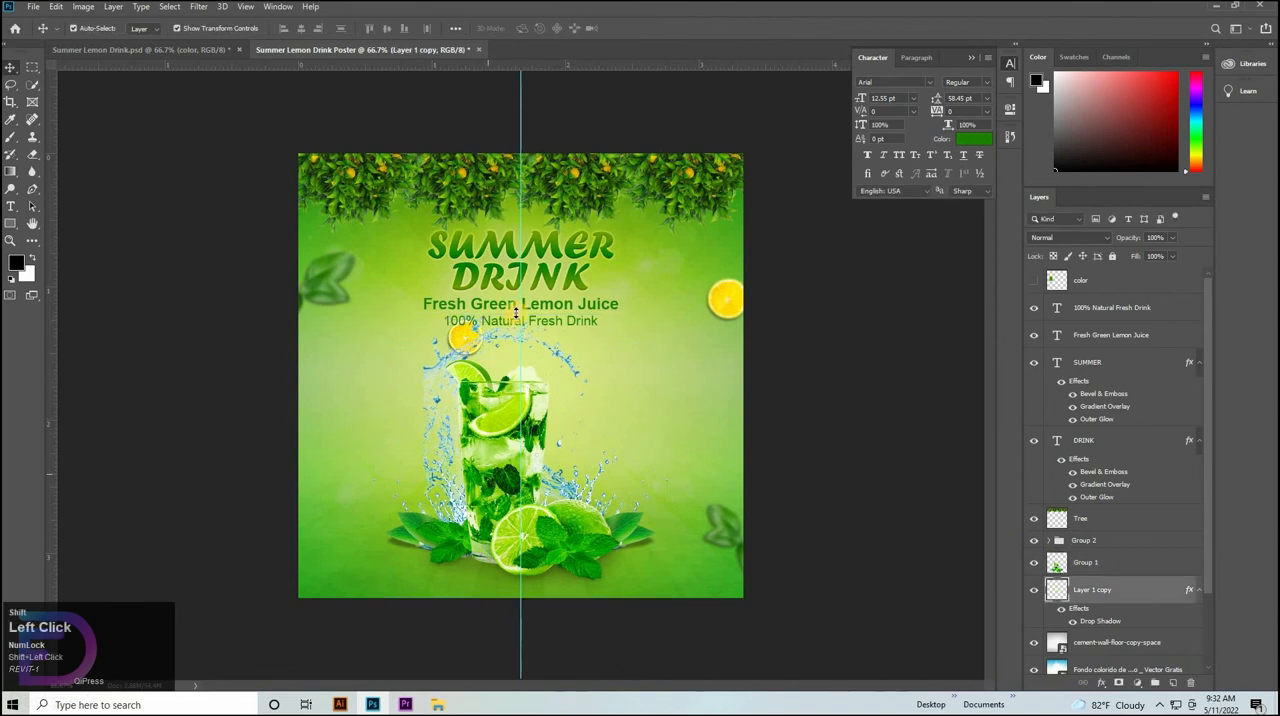
pyautogui.moveTo(521, 317); pyautogui.dragTo(521, 337)
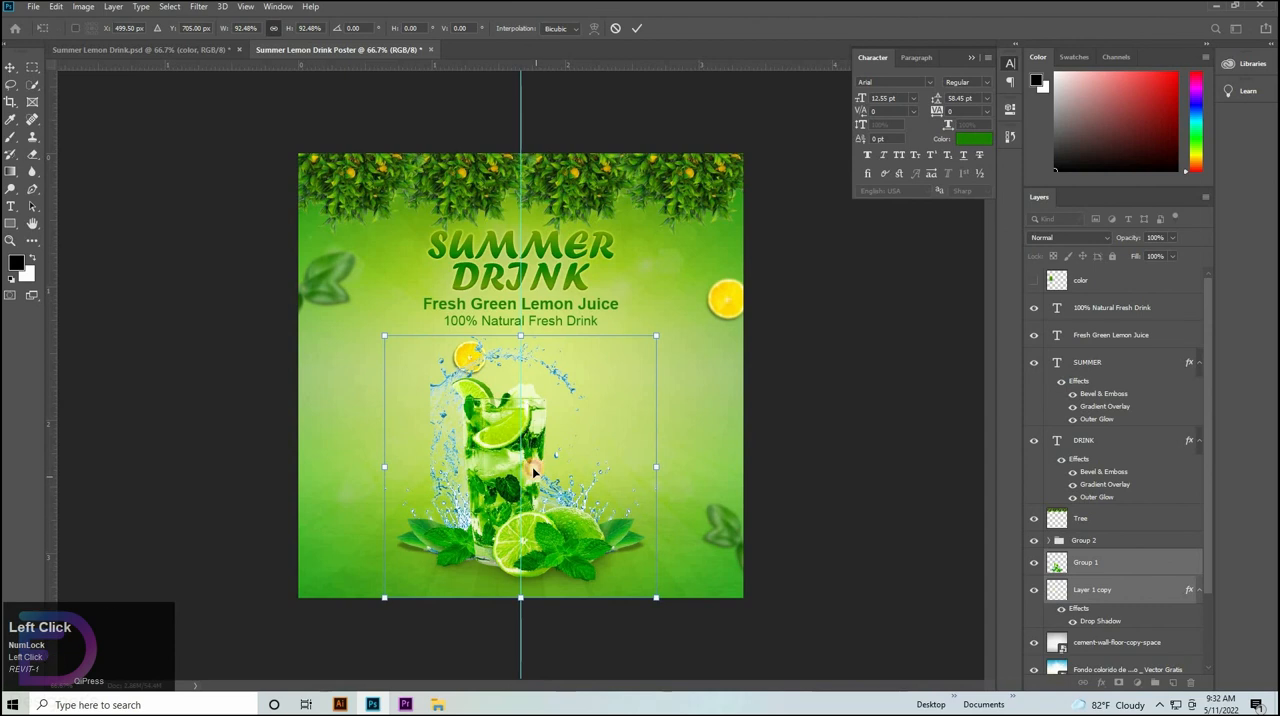
pyautogui.moveTo(534, 472); pyautogui.dragTo(958, 472)
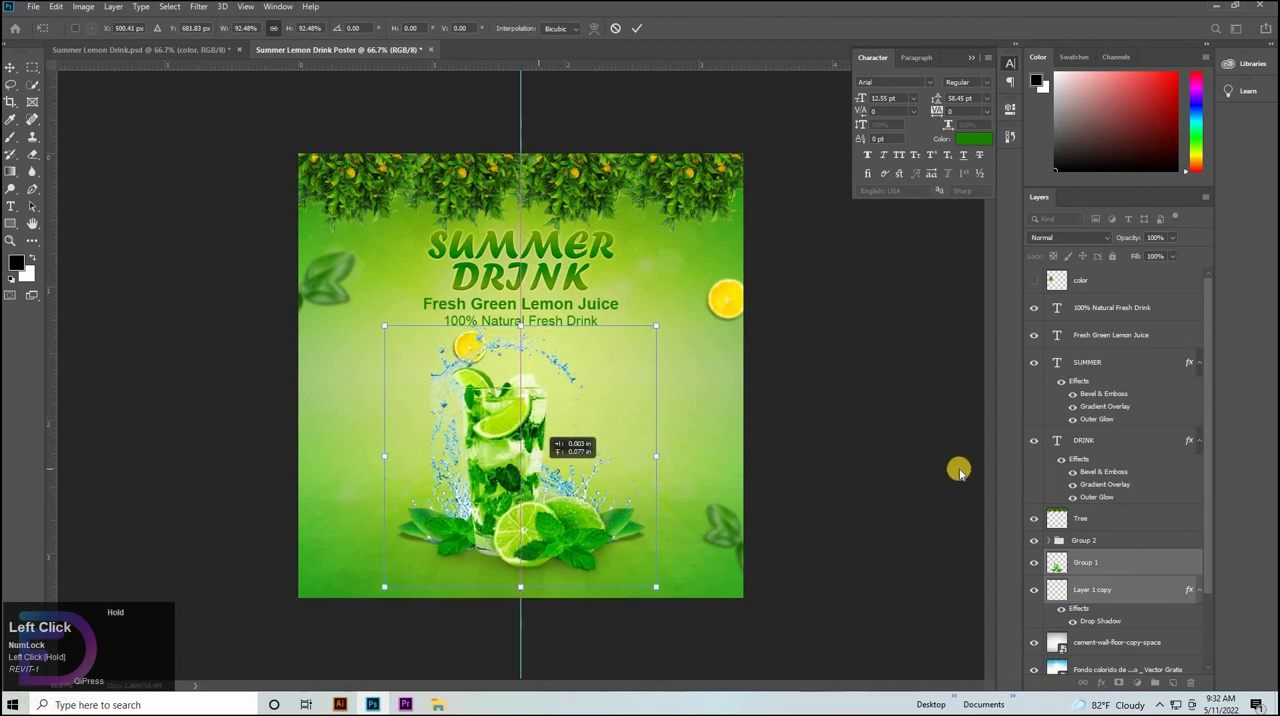
# Group the four title and tagline text layers, scale the group to 95.87% and nudge it slightly upward.
pyautogui.click(1090, 311)
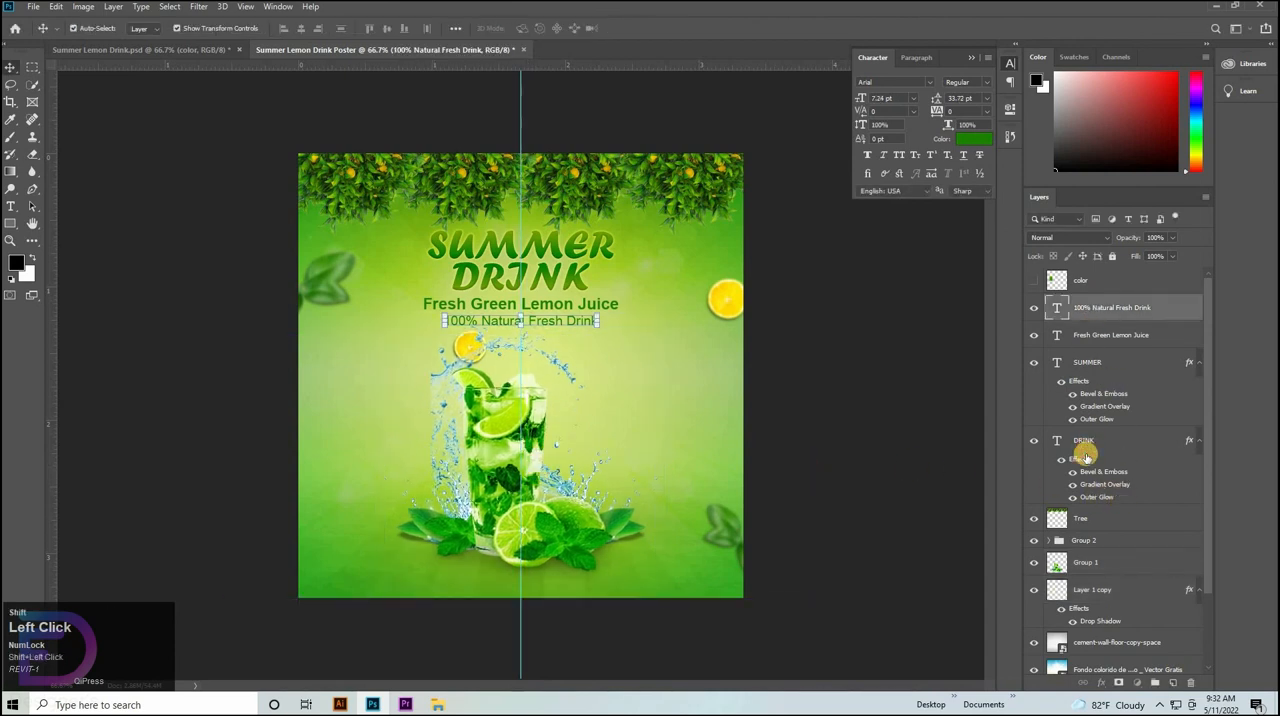
pyautogui.keyDown('shift'); pyautogui.click(1086, 443); pyautogui.keyUp('shift')
pyautogui.hotkey('ctrl', 'g')
pyautogui.hotkey('ctrl', 't')
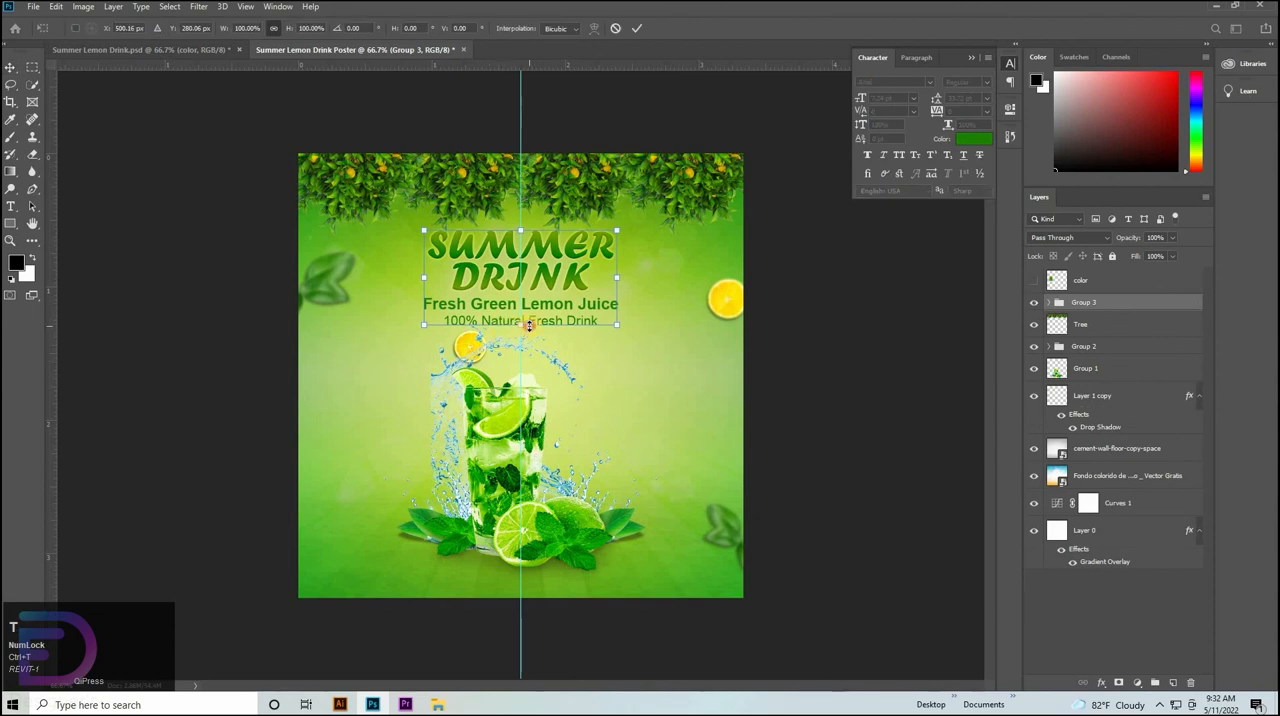
pyautogui.moveTo(529, 321); pyautogui.dragTo(523, 319)
pyautogui.press('Up')
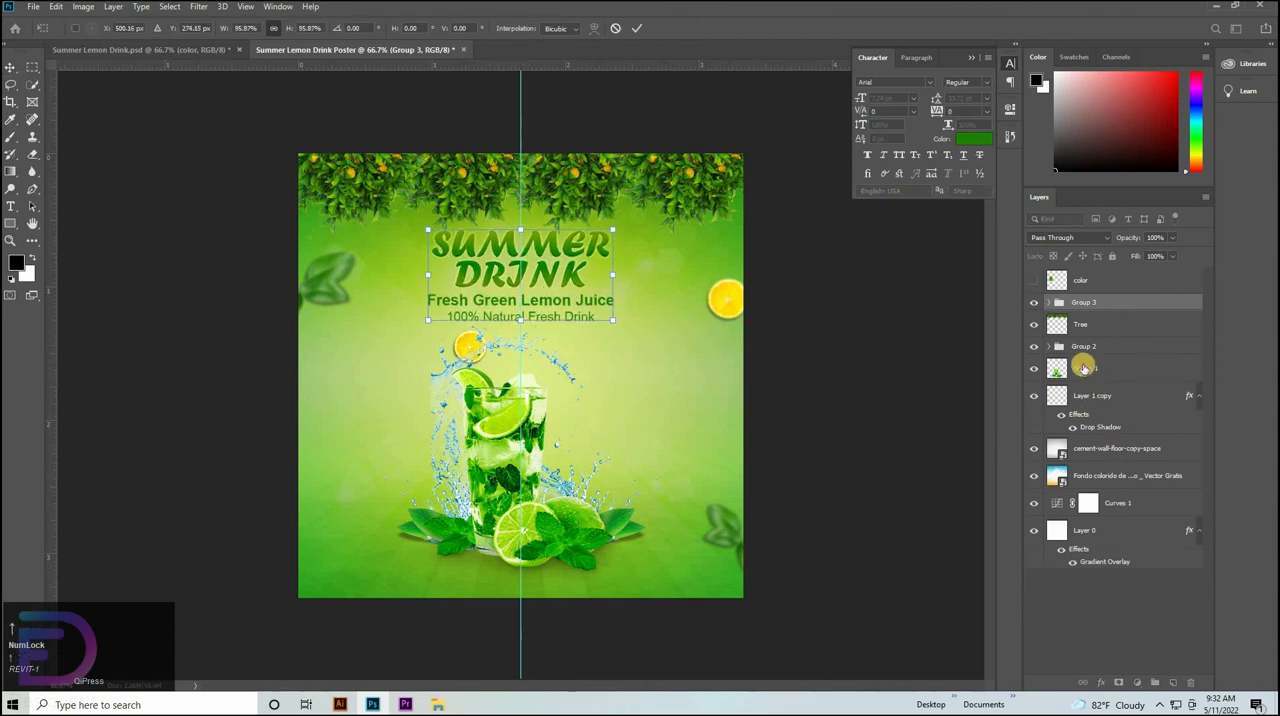
pyautogui.click(1077, 321)
pyautogui.click(1098, 346)
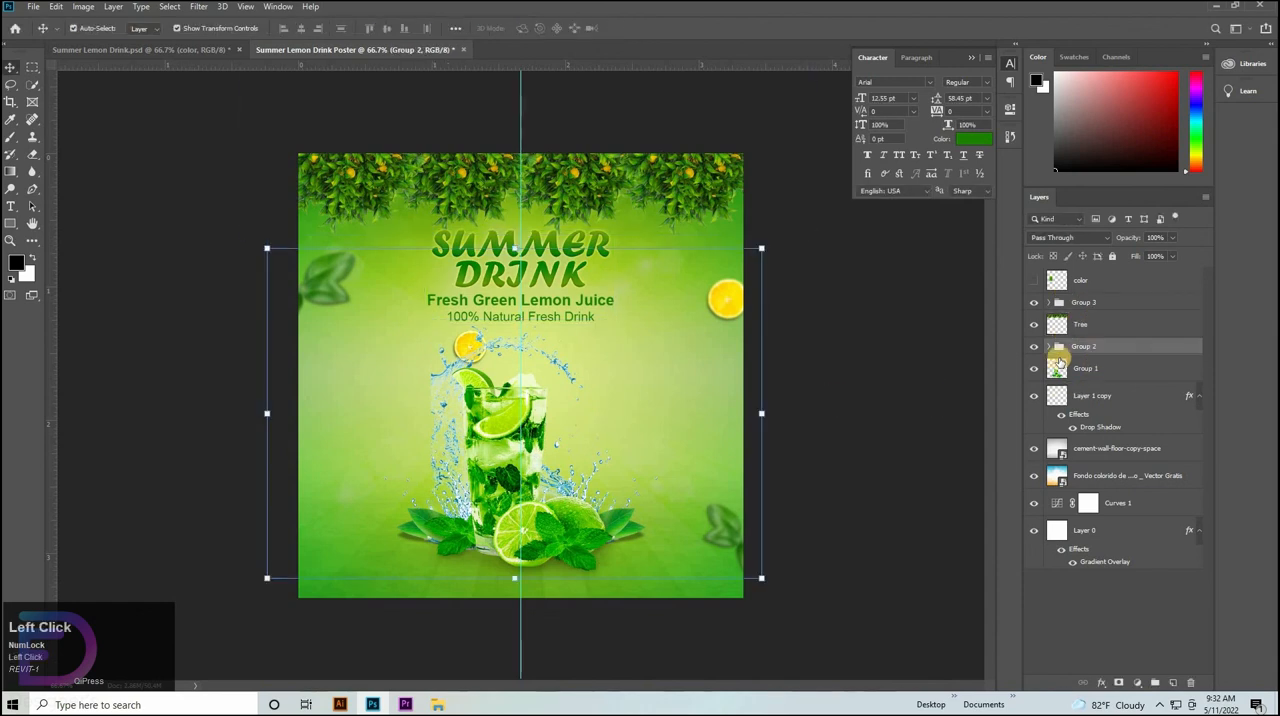
pyautogui.click(1092, 372)
pyautogui.hotkey('ctrl', 't')
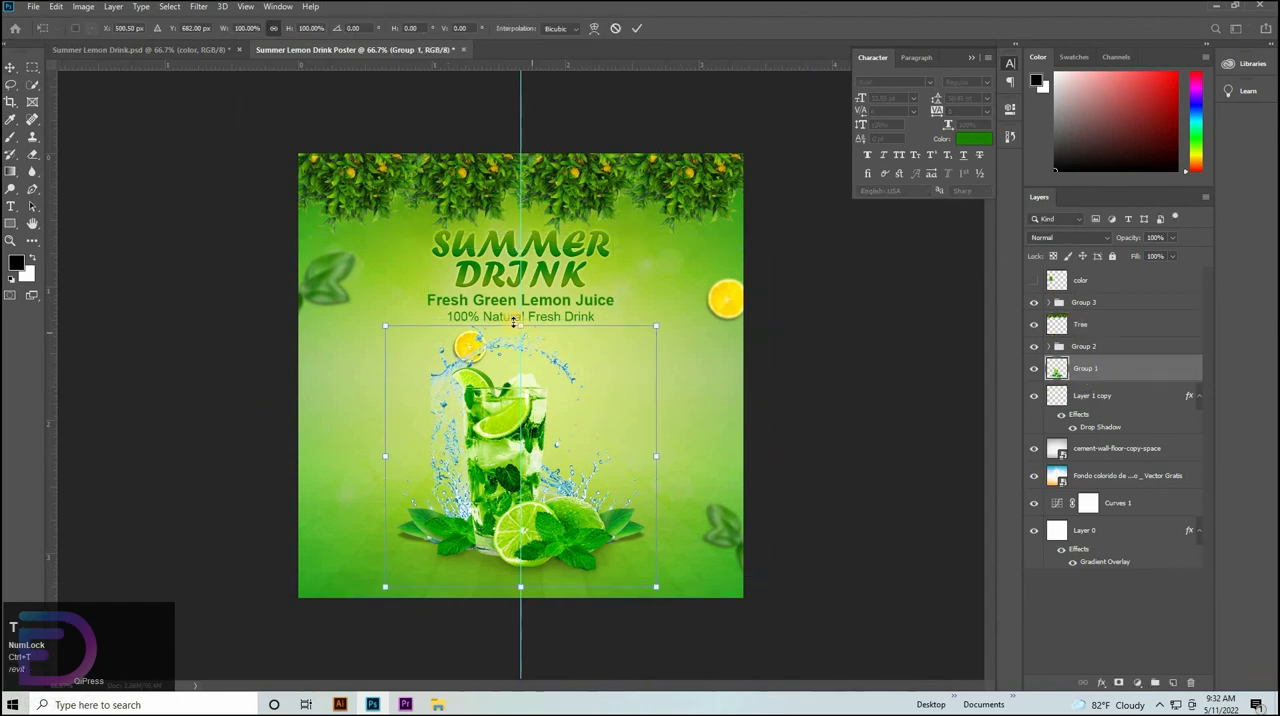
pyautogui.moveTo(519, 324); pyautogui.dragTo(520, 331)
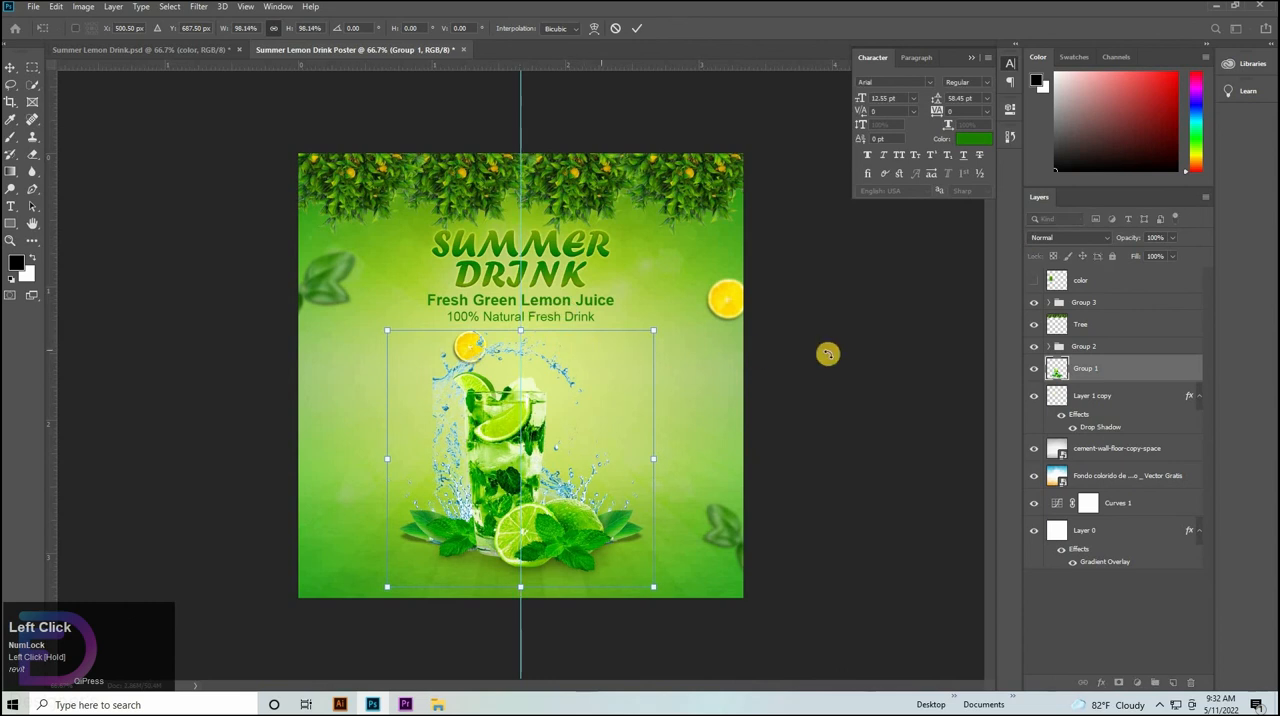
pyautogui.hotkey('ctrl', 'z')
# Group Group 1 with Layer 1 copy, scale the new group to 98.99% and nudge it slightly upward.
pyautogui.keyDown('shift'); pyautogui.click(1108, 396); pyautogui.keyUp('shift')
pyautogui.hotkey('ctrl', 'g')
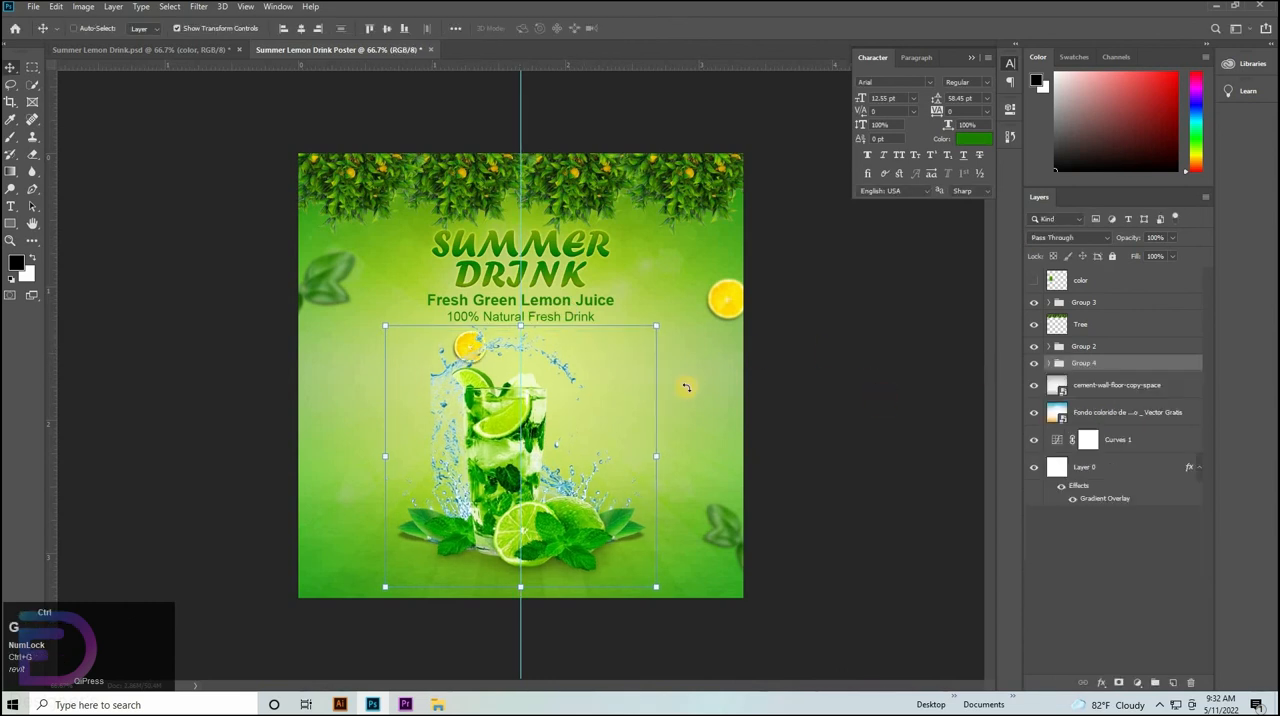
pyautogui.hotkey('ctrl', 't')
pyautogui.moveTo(517, 332); pyautogui.dragTo(515, 328)
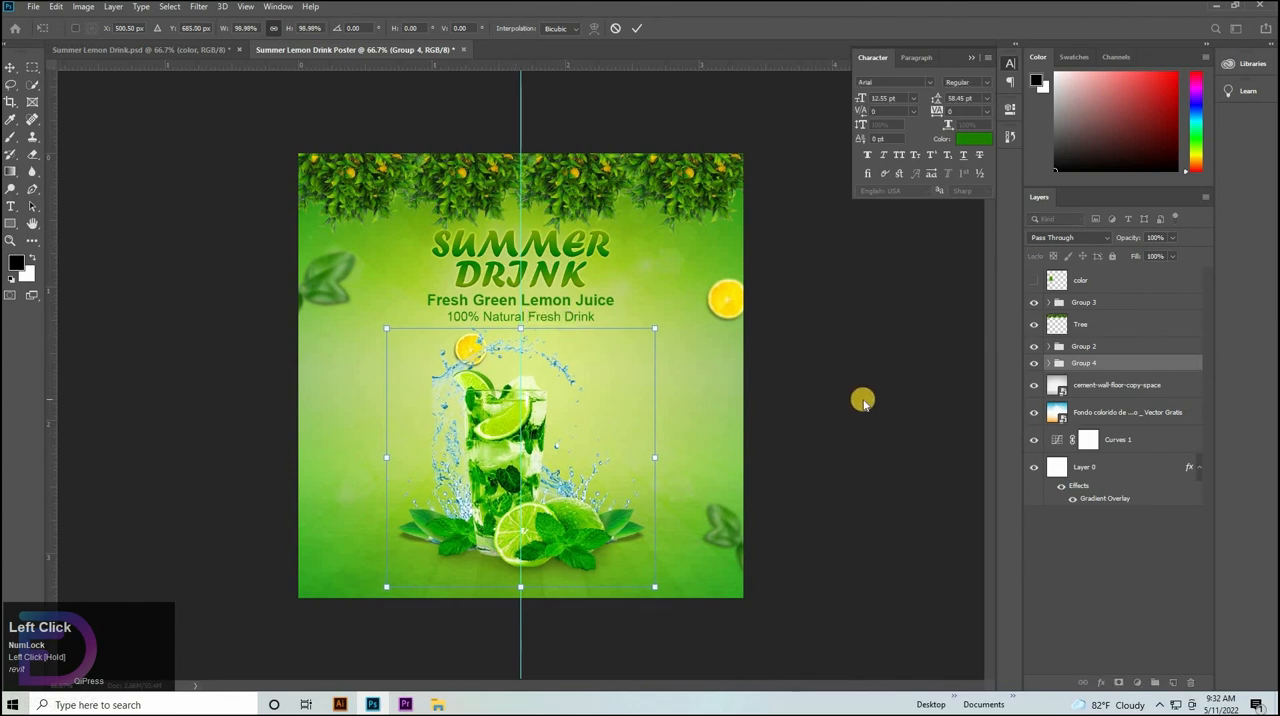
pyautogui.press('Up')
pyautogui.press('Up')
pyautogui.press('Up')
pyautogui.press('Up')
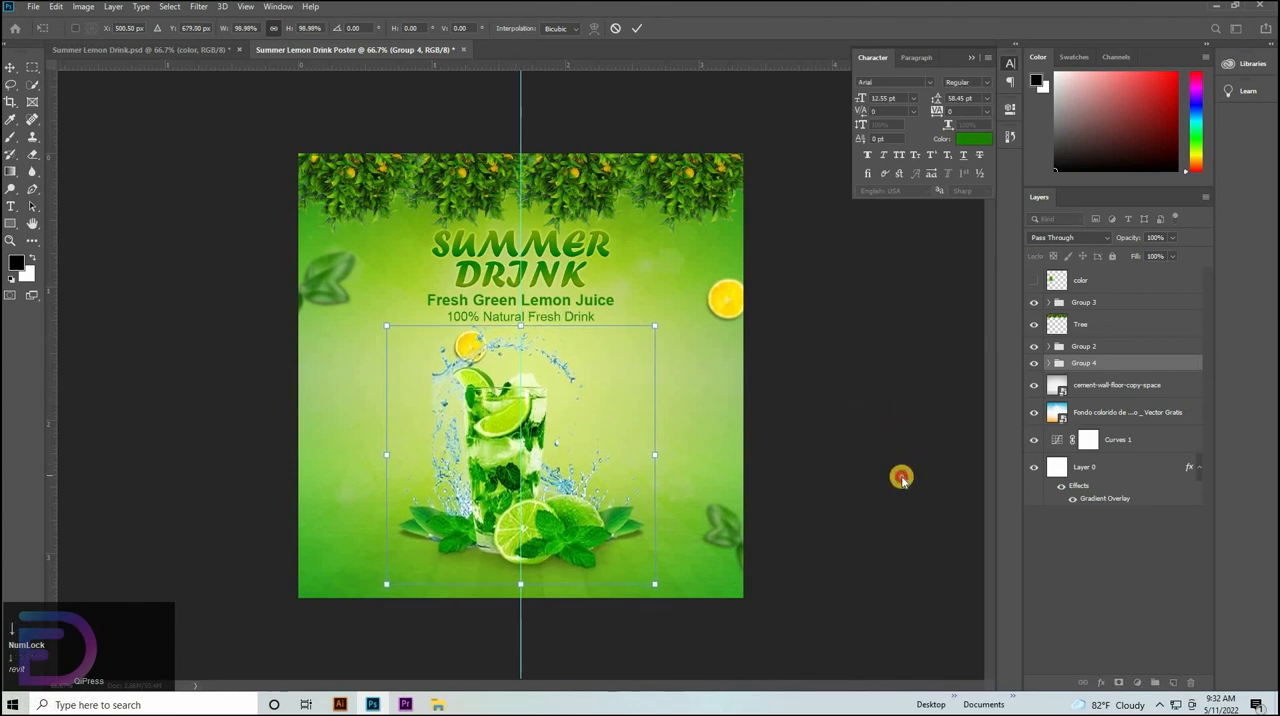
pyautogui.click(506, 137)
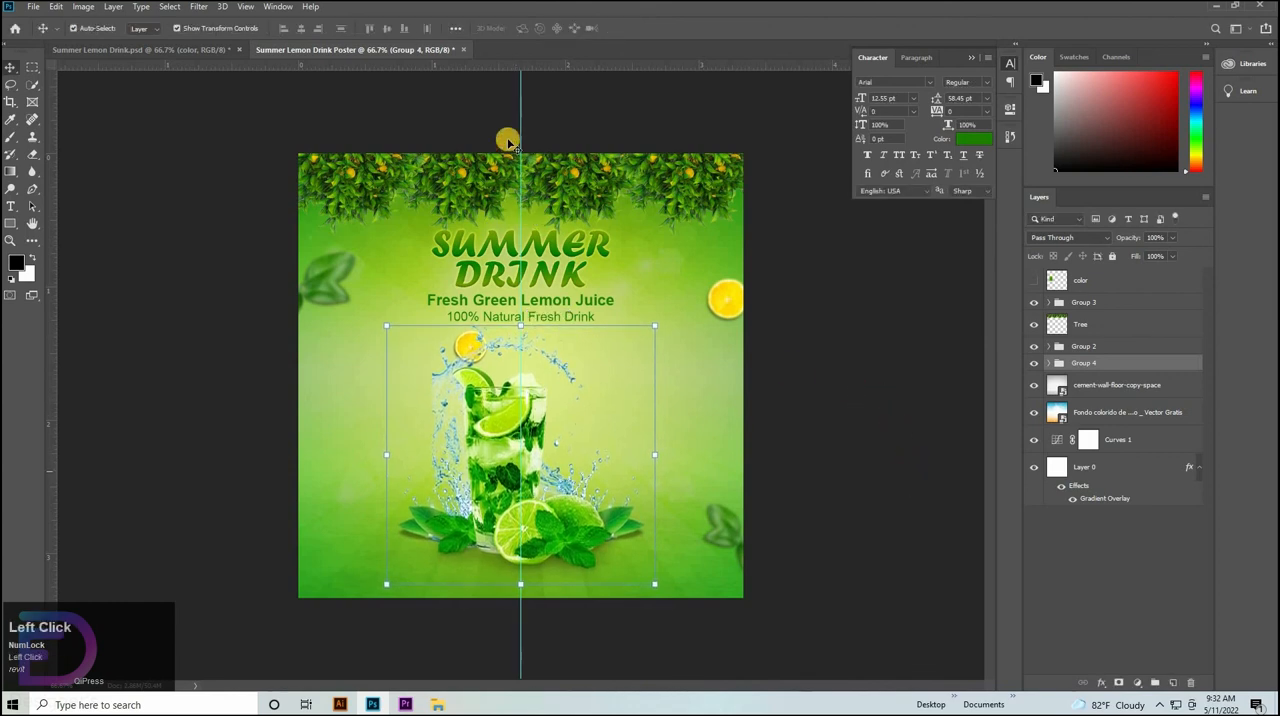
# Copy the footer group with the contact details and ORDER NOW button from Summer Lemon Drink.psd into the Summer Lemon Drink Poster document.
pyautogui.click(114, 50)
pyautogui.click(340, 578)
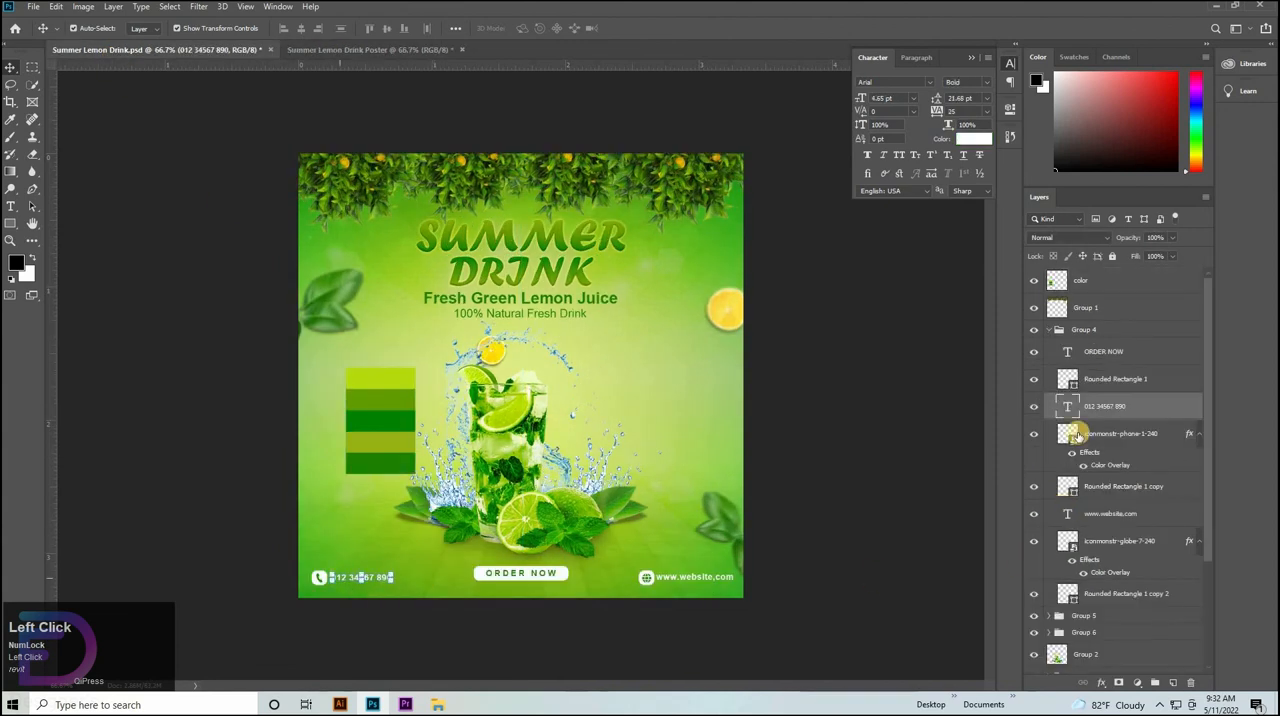
pyautogui.click(1049, 332)
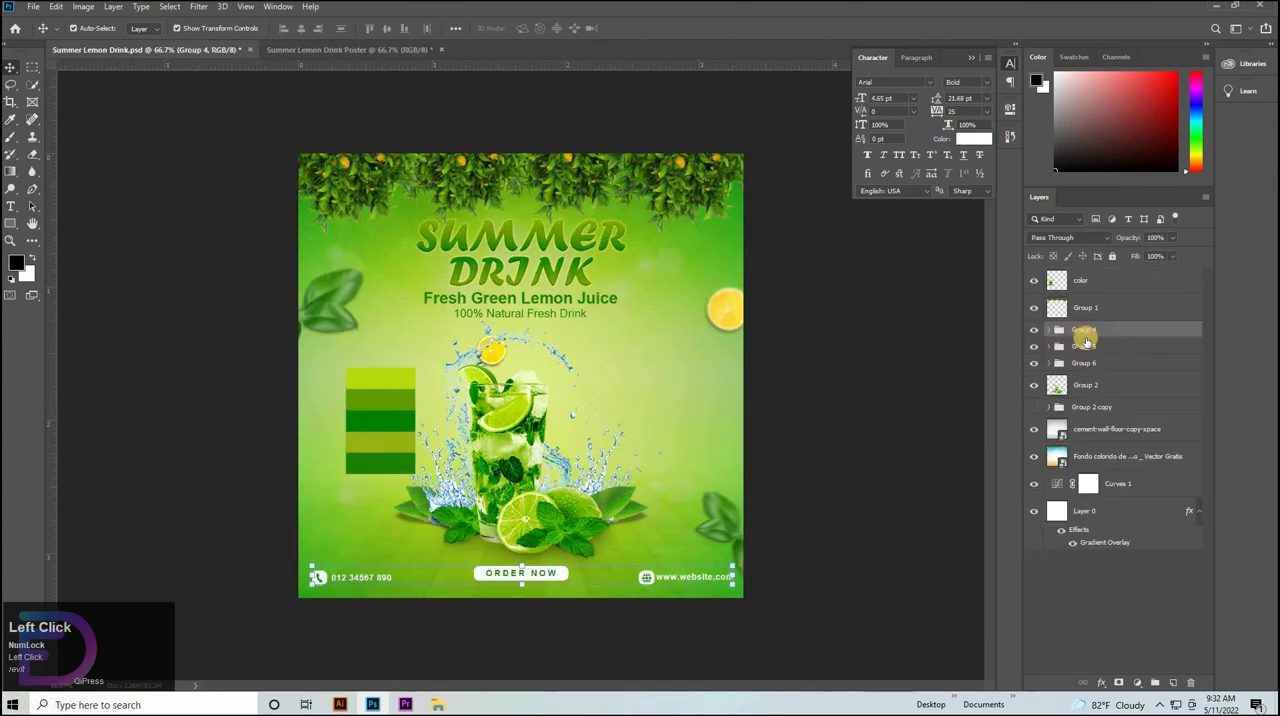
pyautogui.click(357, 49)
pyautogui.hotkey('ctrl', 'v')
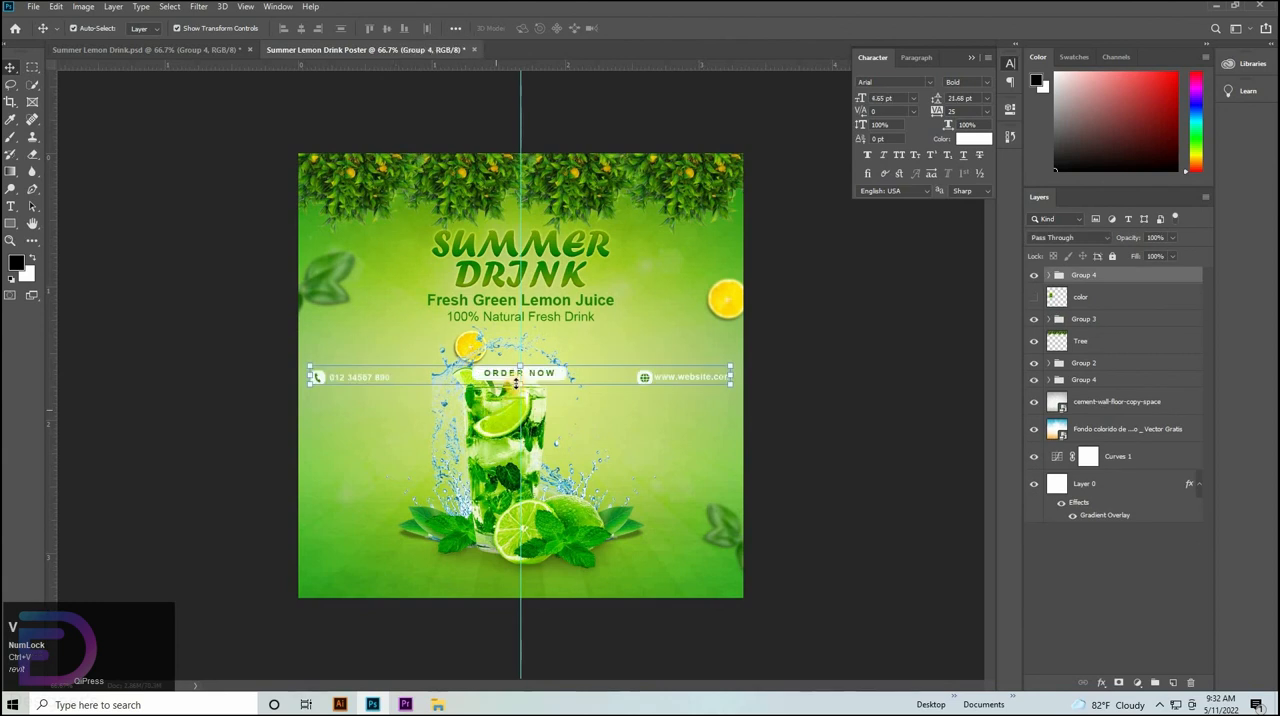
# Move the pasted footer group down to the poster's bottom edge, below the lime drink, and fine-tune its vertical position.
pyautogui.hotkey('ctrl', 't')
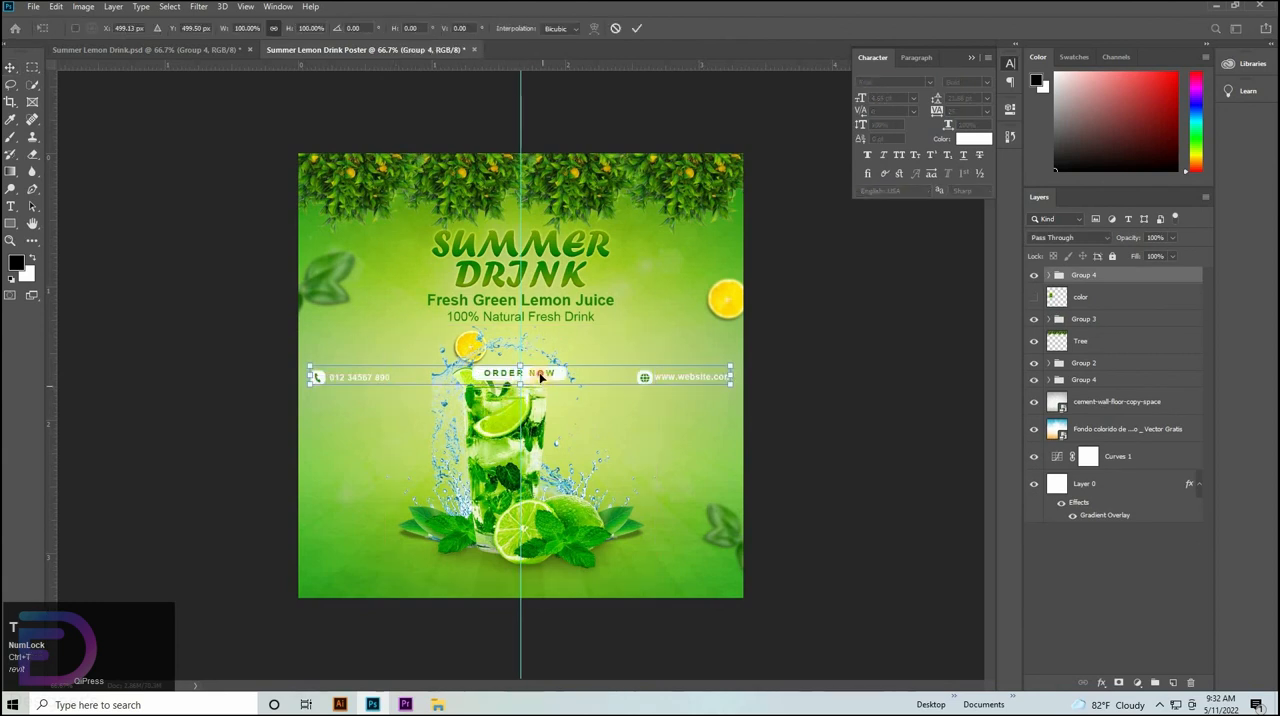
pyautogui.moveTo(540, 376); pyautogui.dragTo(546, 573)
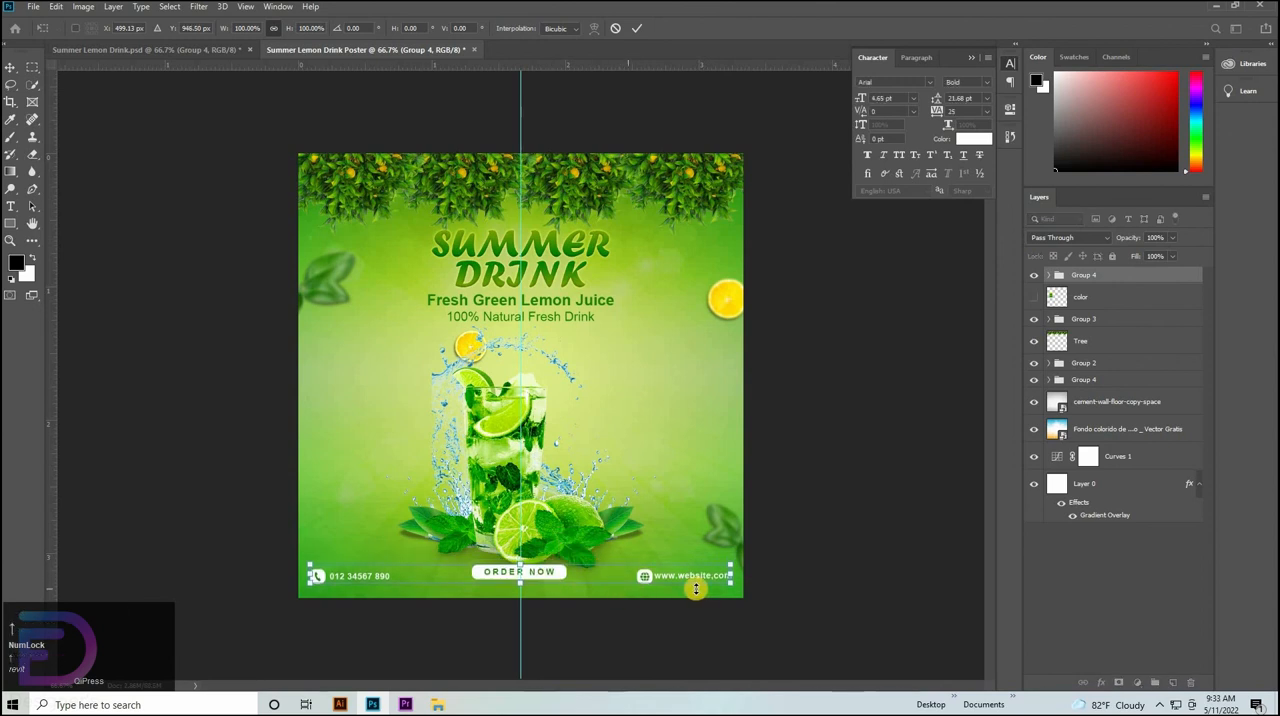
pyautogui.press('Down')
pyautogui.press('Down')
pyautogui.press('Down')
pyautogui.press('Down')
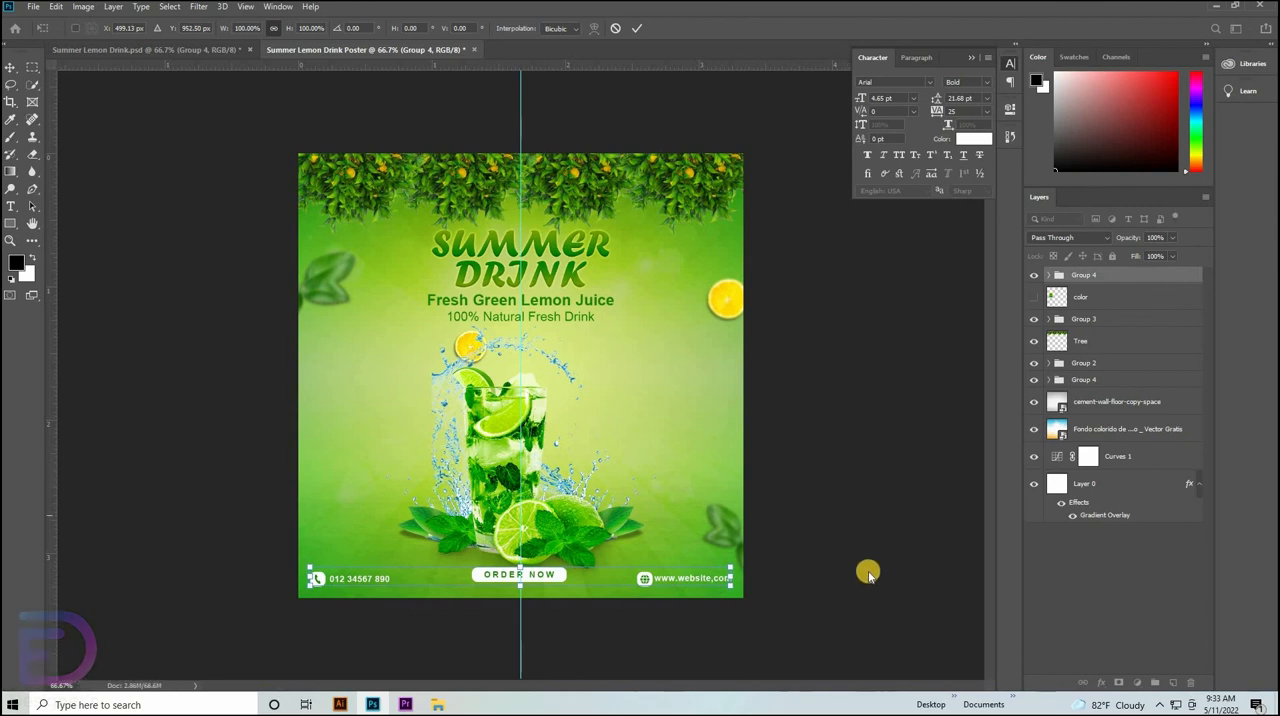
pyautogui.click(823, 500)
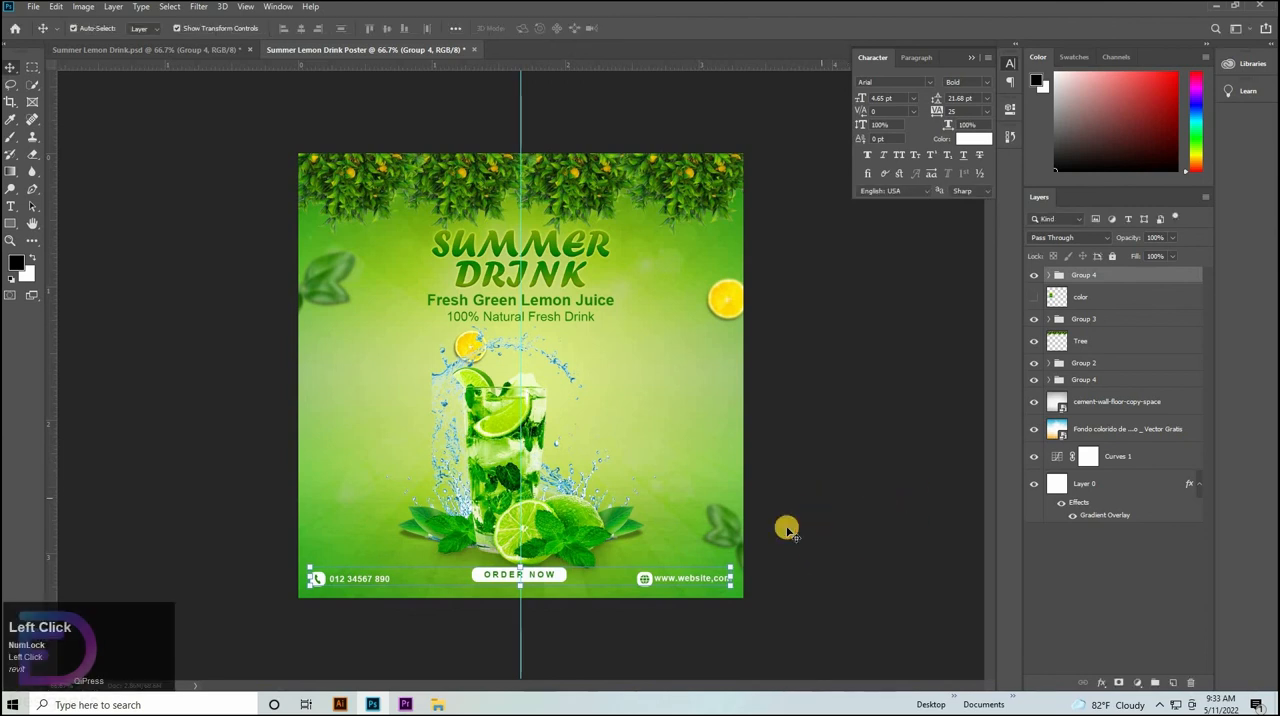
# Scale the lime drink group to 96.06% and fine-tune its vertical position to Y 680 px.
pyautogui.click(788, 529)
pyautogui.click(721, 534)
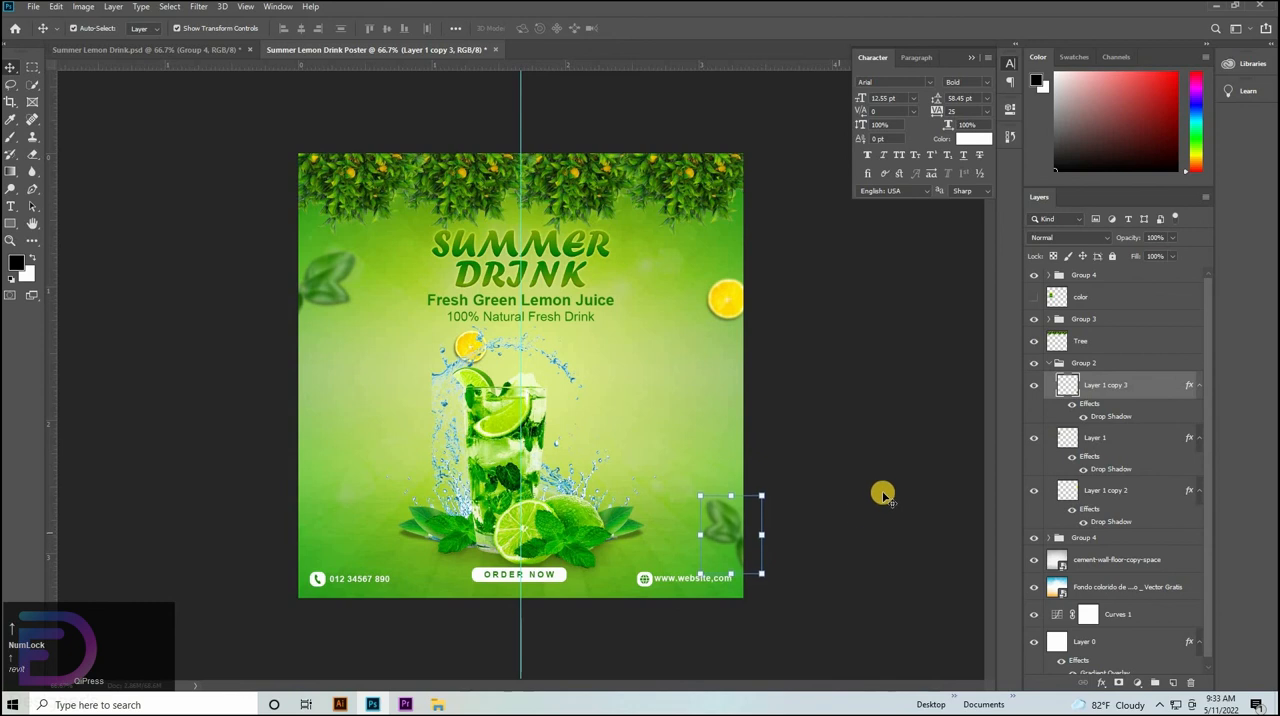
pyautogui.click(505, 474)
pyautogui.click(505, 474)
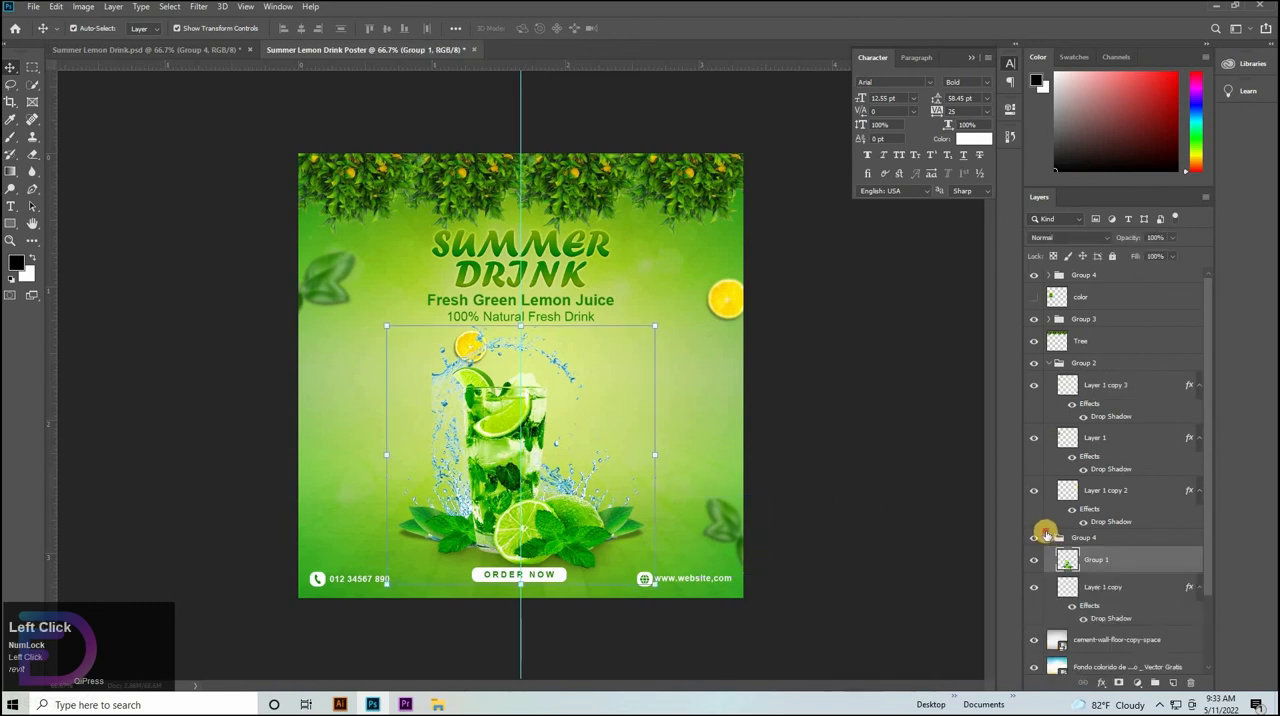
pyautogui.click(1040, 538)
pyautogui.click(1036, 538)
pyautogui.click(1036, 538)
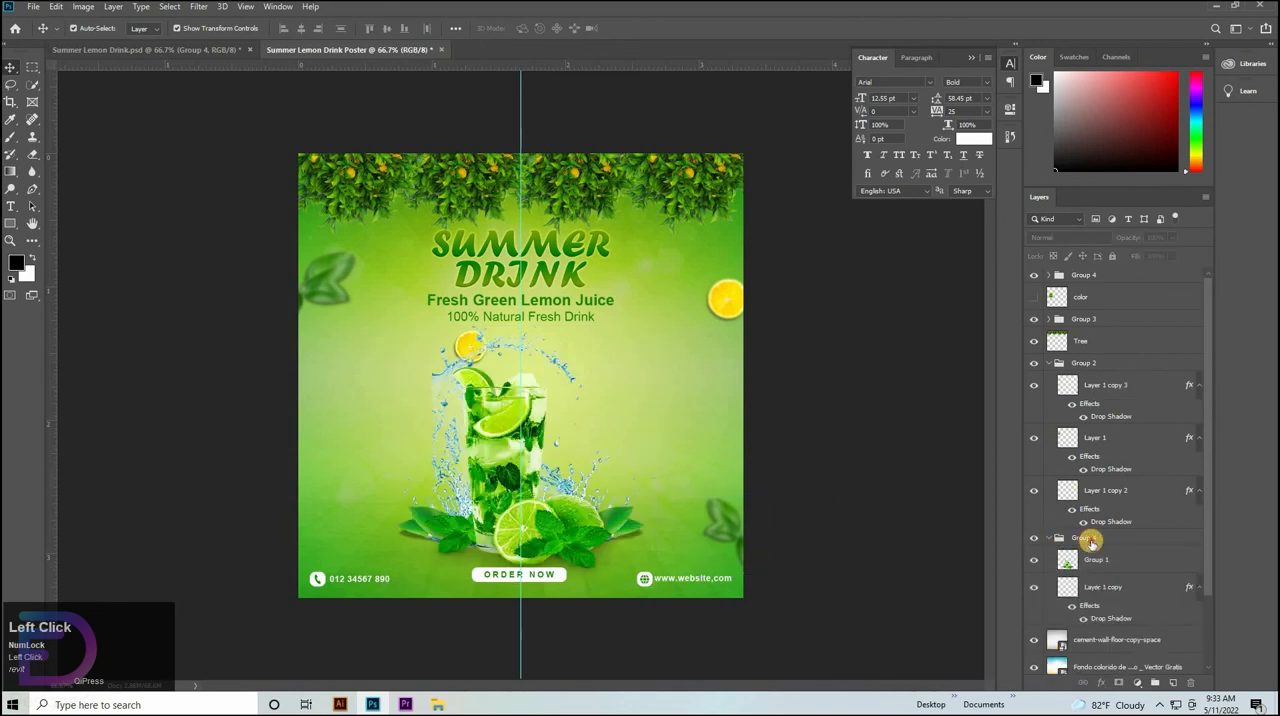
pyautogui.click(1047, 538)
pyautogui.hotkey('ctrl', 't')
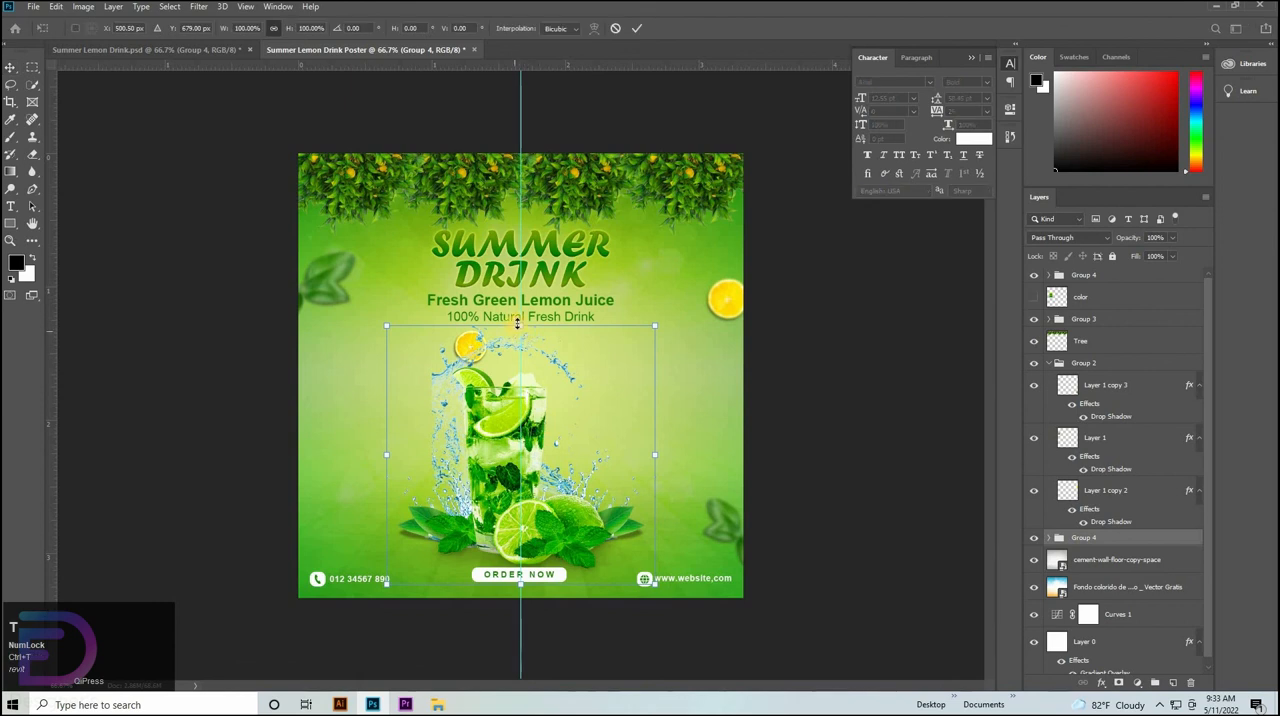
pyautogui.moveTo(519, 327); pyautogui.dragTo(519, 331)
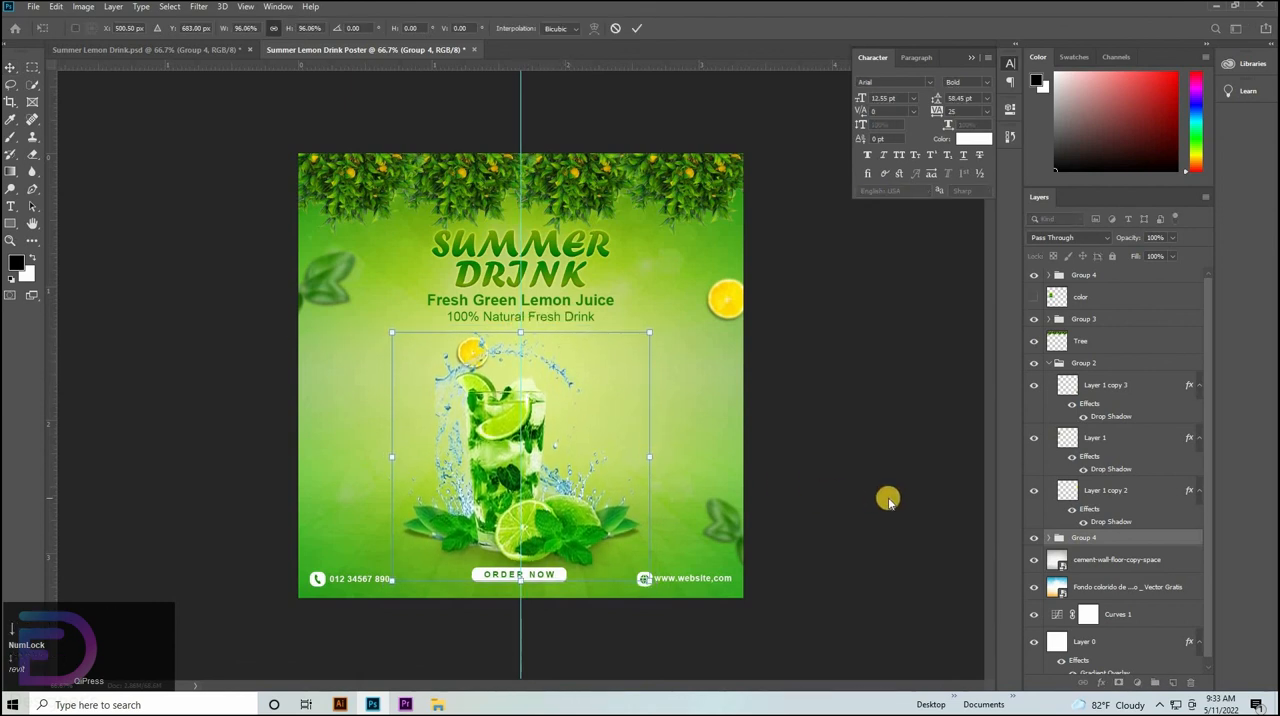
pyautogui.click(400, 143)
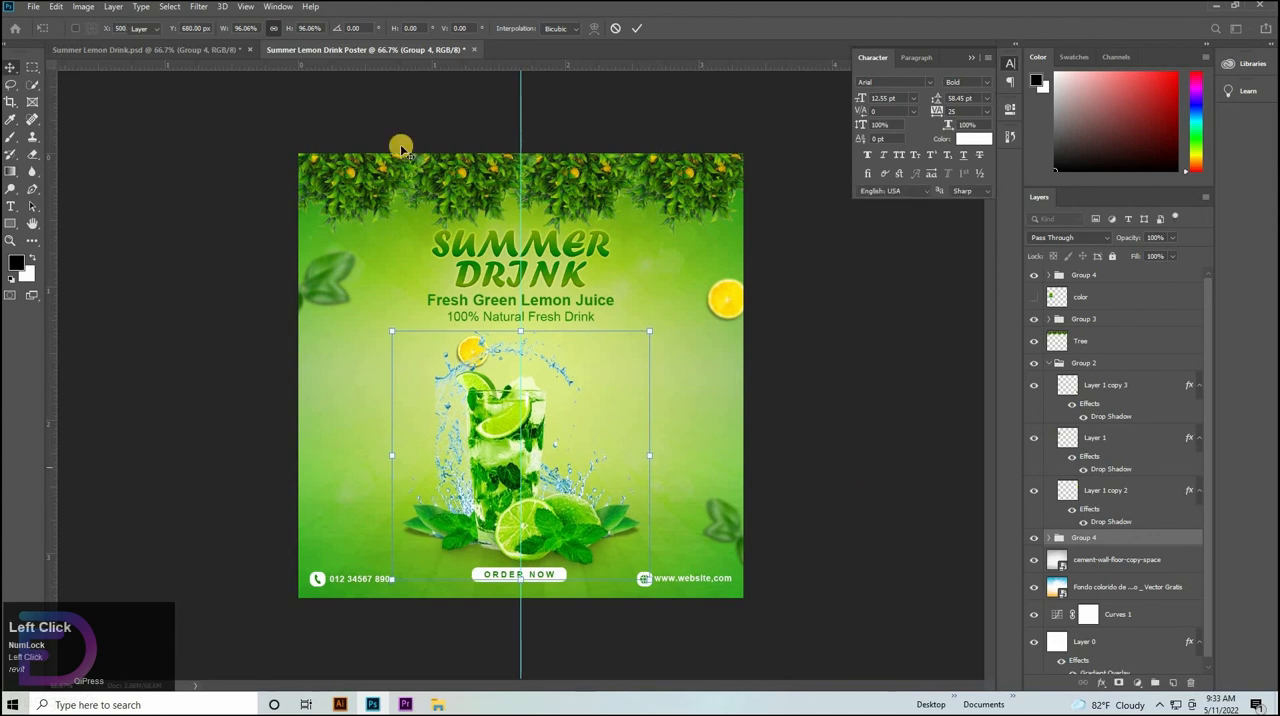
# Compare the poster layout with the reference design in Summer Lemon Drink.psd.
pyautogui.click(200, 50)
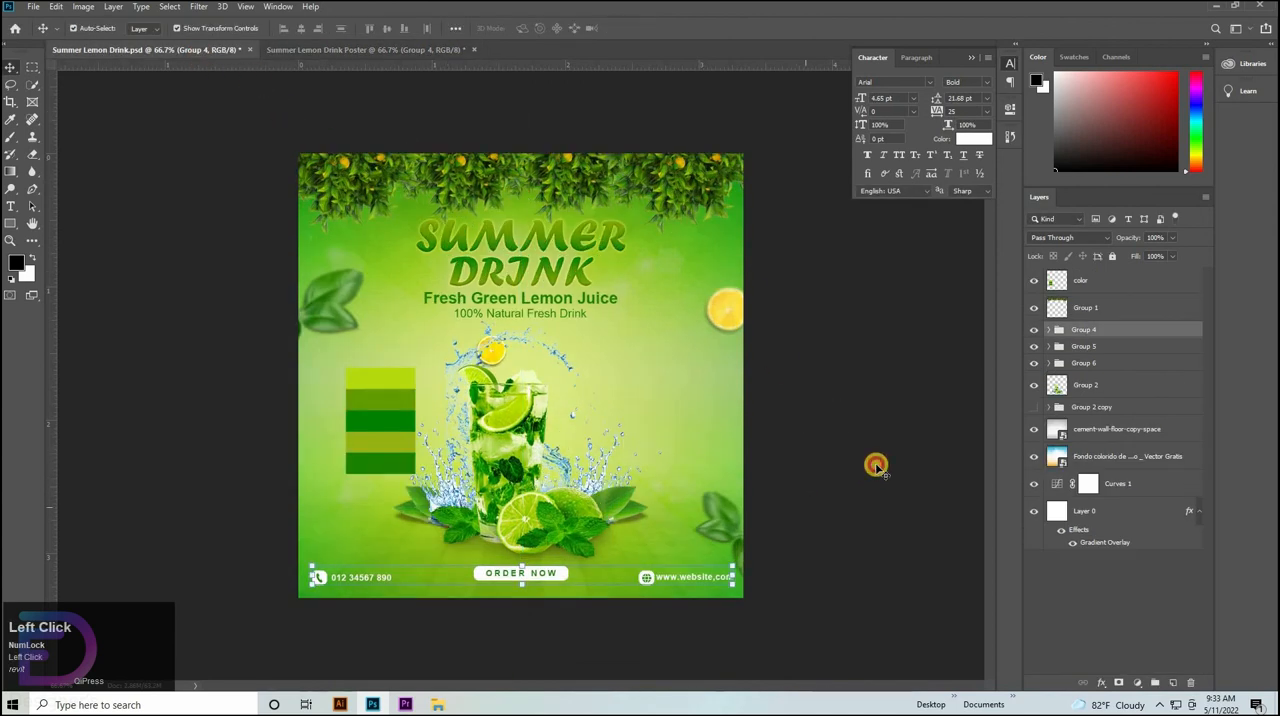
pyautogui.click(366, 123)
pyautogui.click(333, 49)
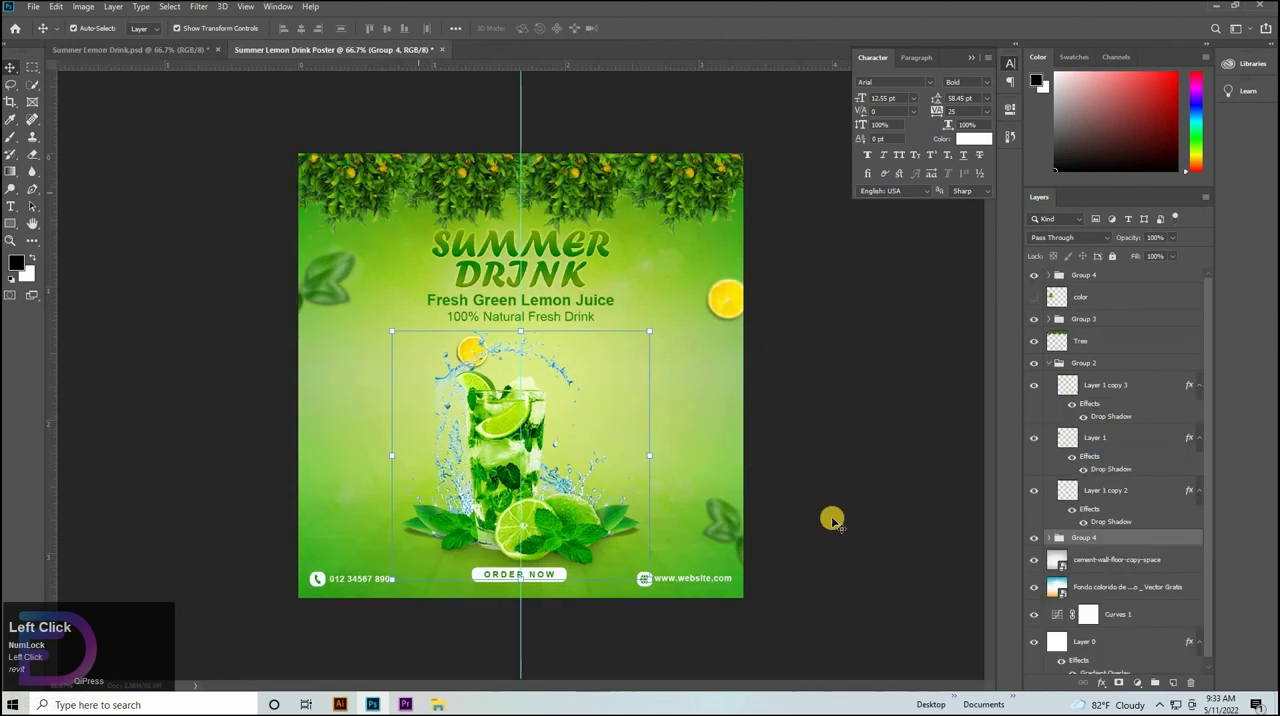
pyautogui.click(832, 521)
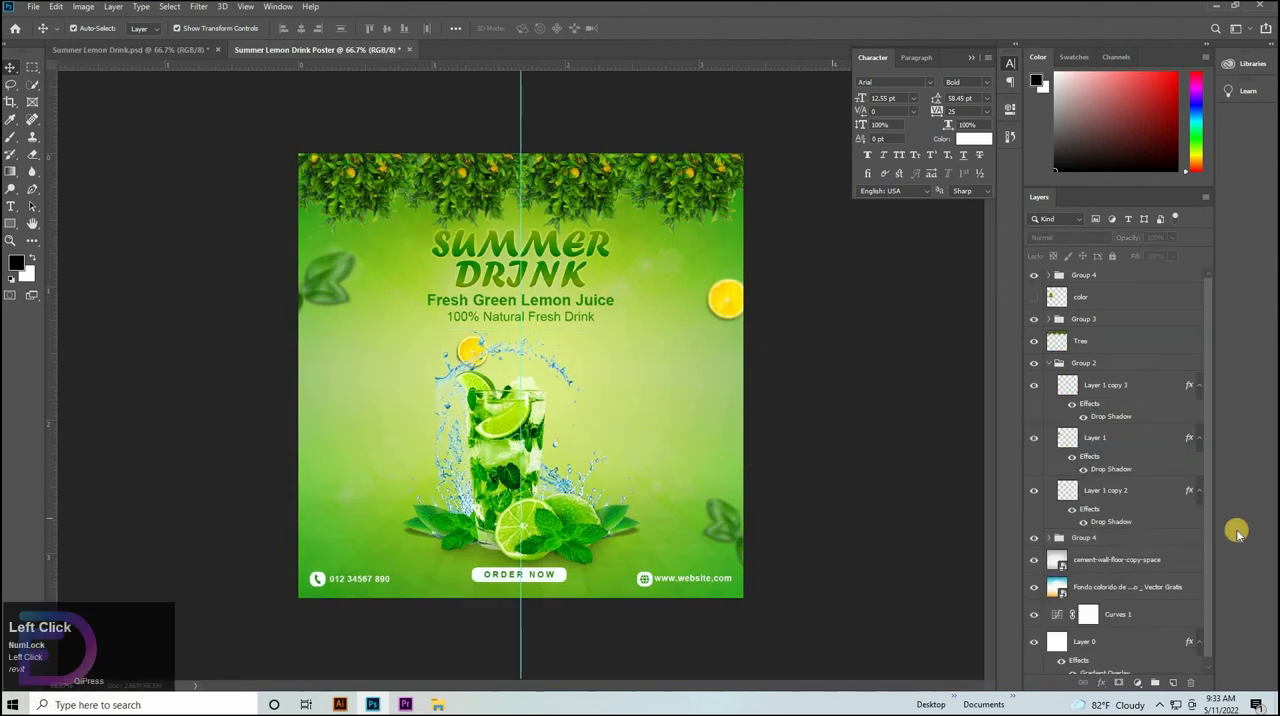
# Rename the footer group with the ORDER NOW button and contact details as "text".
pyautogui.click(533, 577)
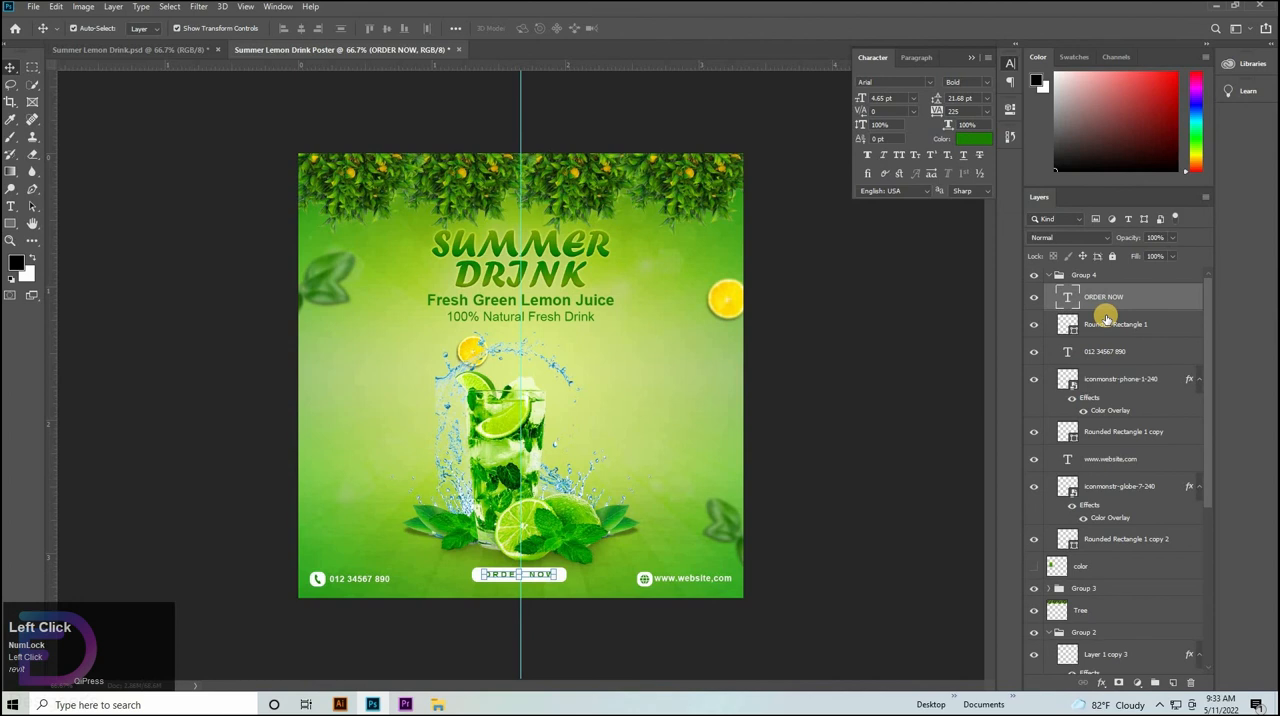
pyautogui.click(1049, 275)
pyautogui.doubleClick(1085, 276)
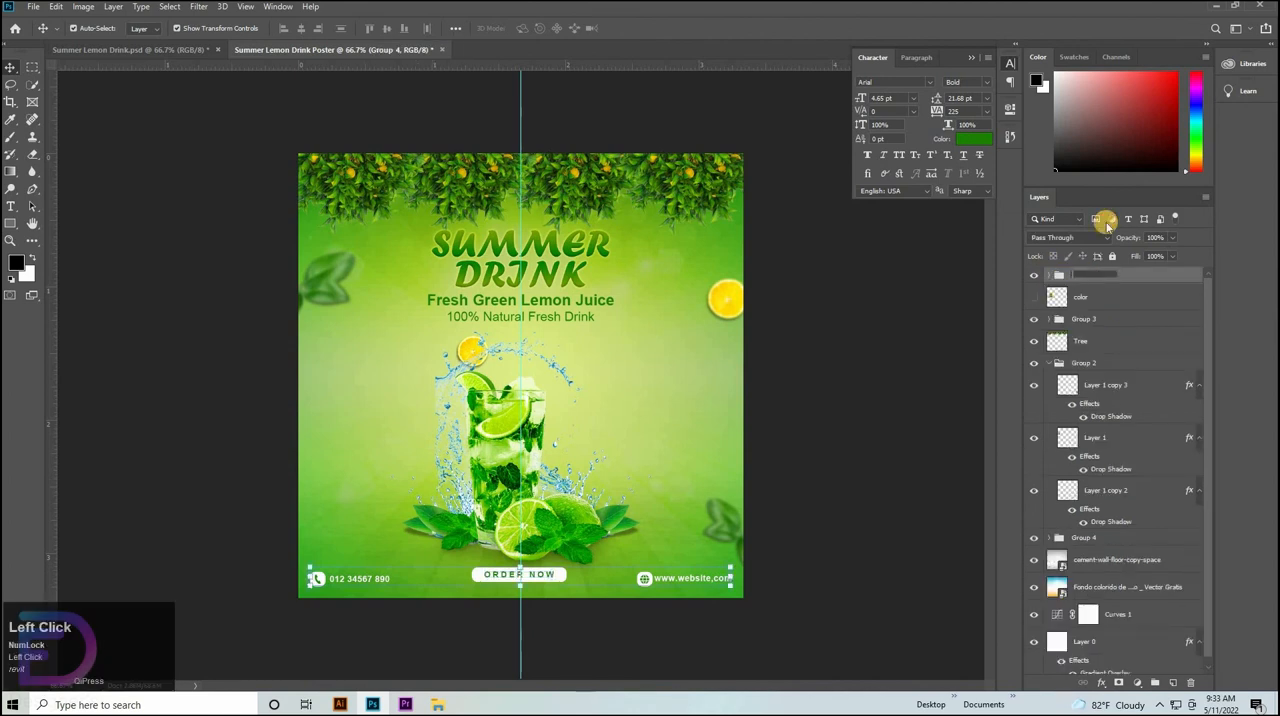
pyautogui.write('text')
pyautogui.press('Return')
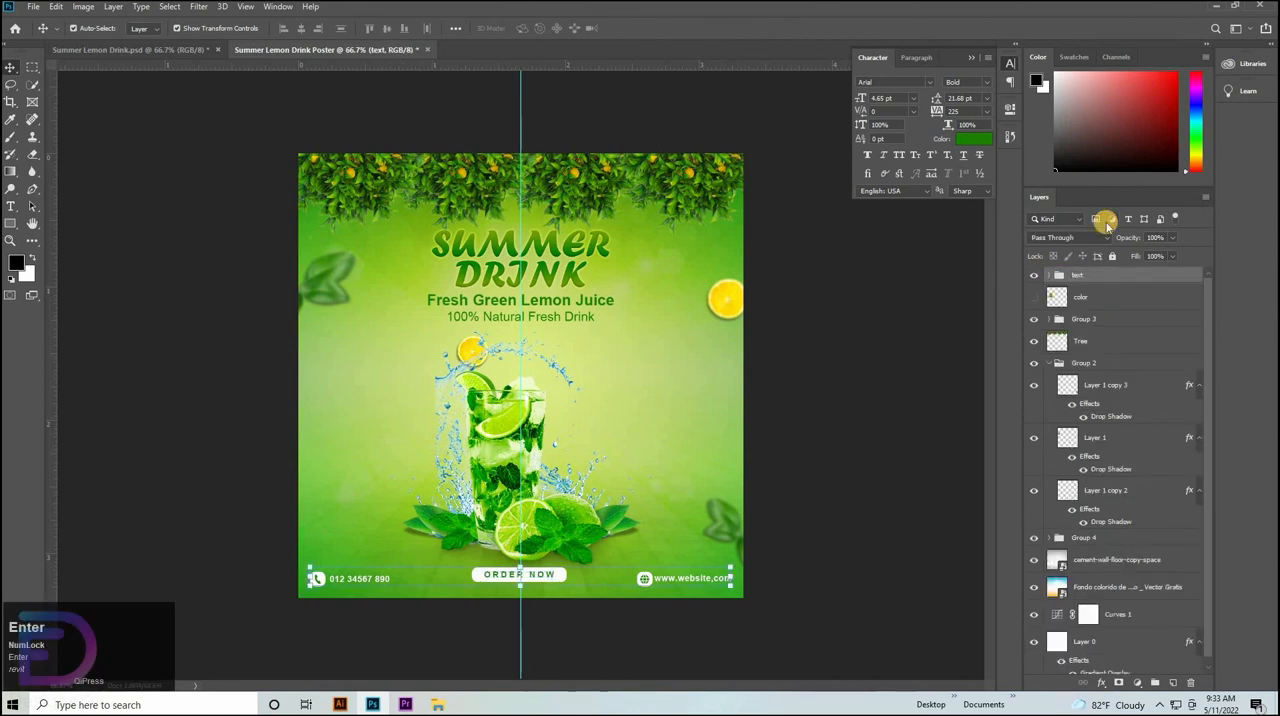
# Nudge the text footer group slightly downward, closer to the poster's bottom edge.
pyautogui.hotkey('ctrl', 't')
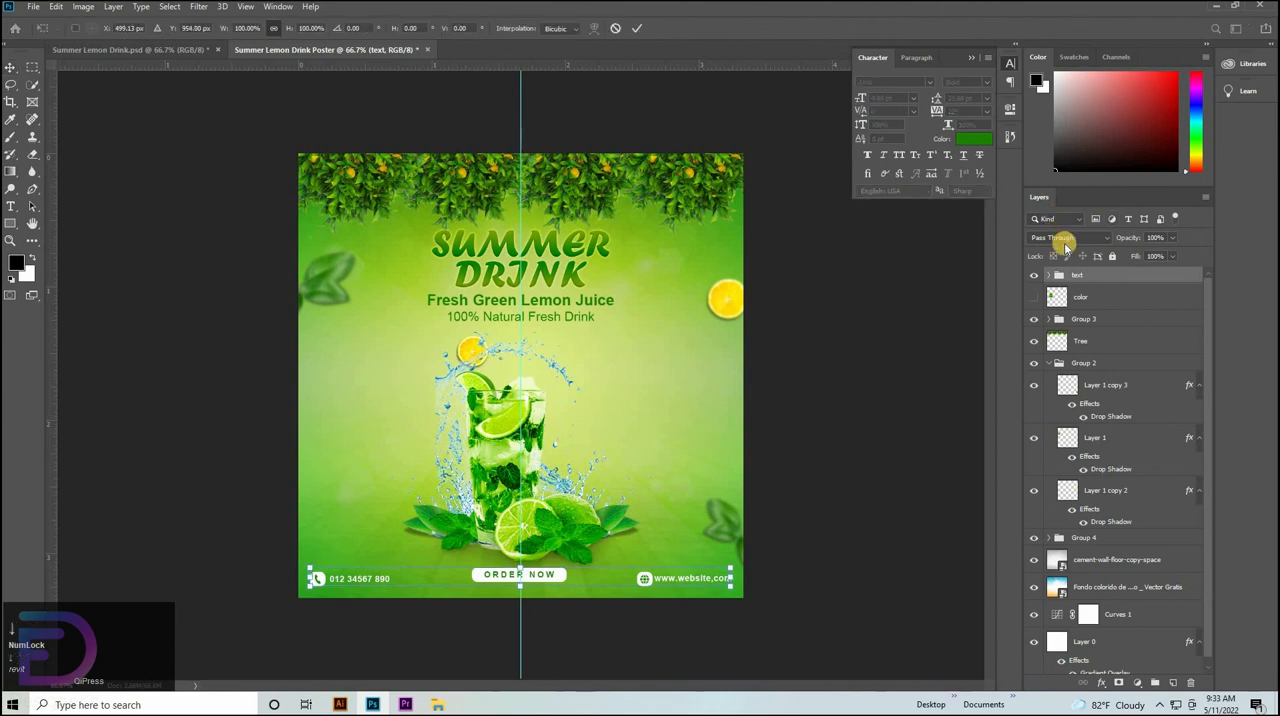
pyautogui.press('Down')
pyautogui.press('Down')
pyautogui.press('Down')
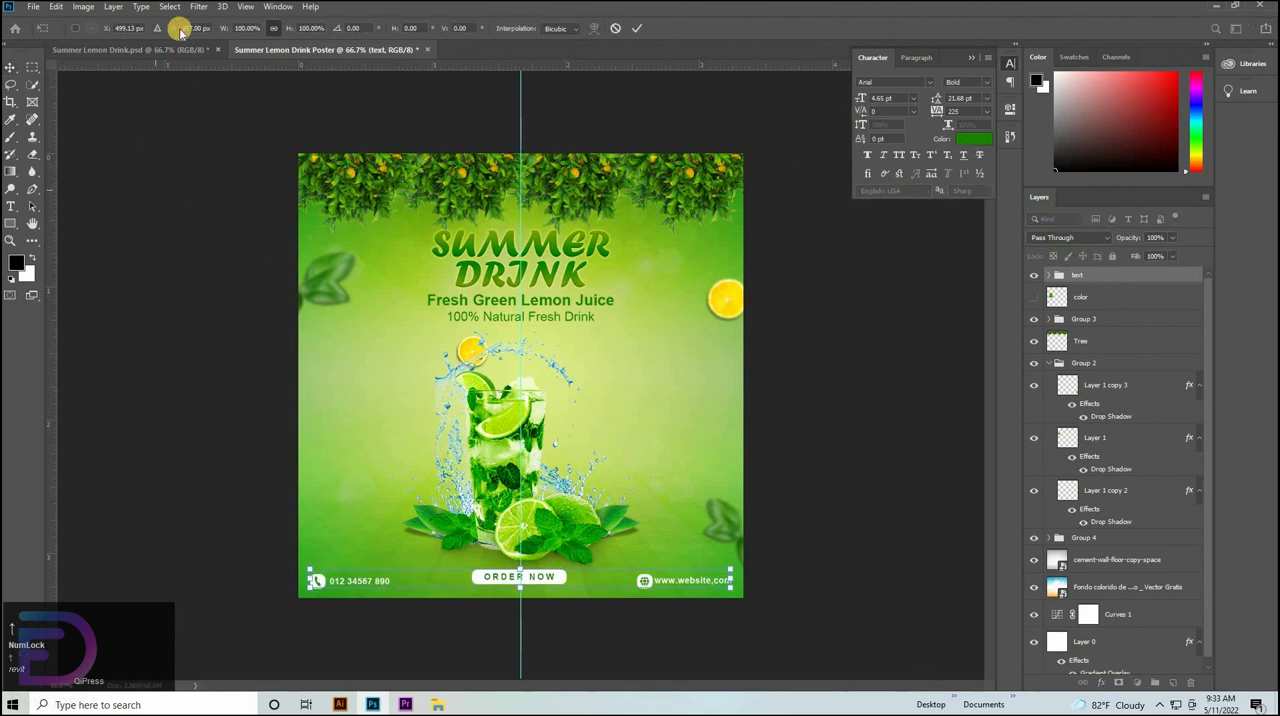
# Hide the color swatch layer in Summer Lemon Drink.psd and return to the poster document.
pyautogui.click(133, 50)
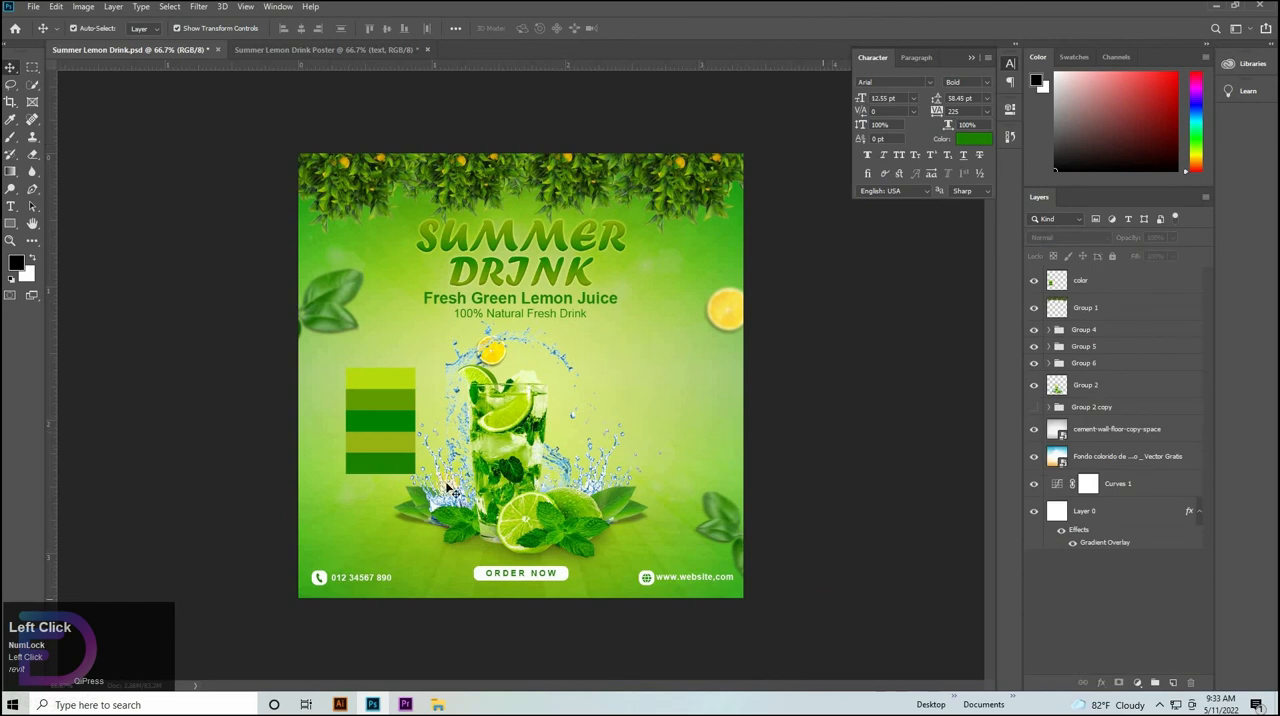
pyautogui.click(390, 413)
pyautogui.click(1034, 276)
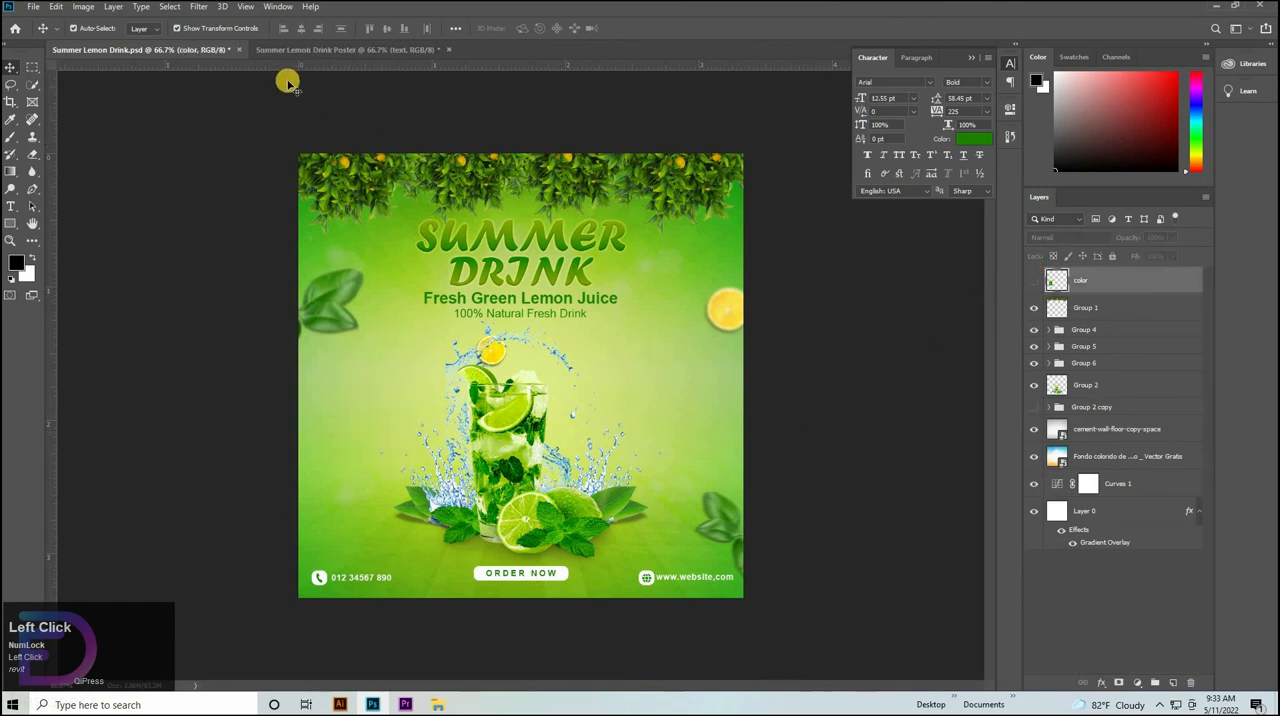
pyautogui.click(268, 49)
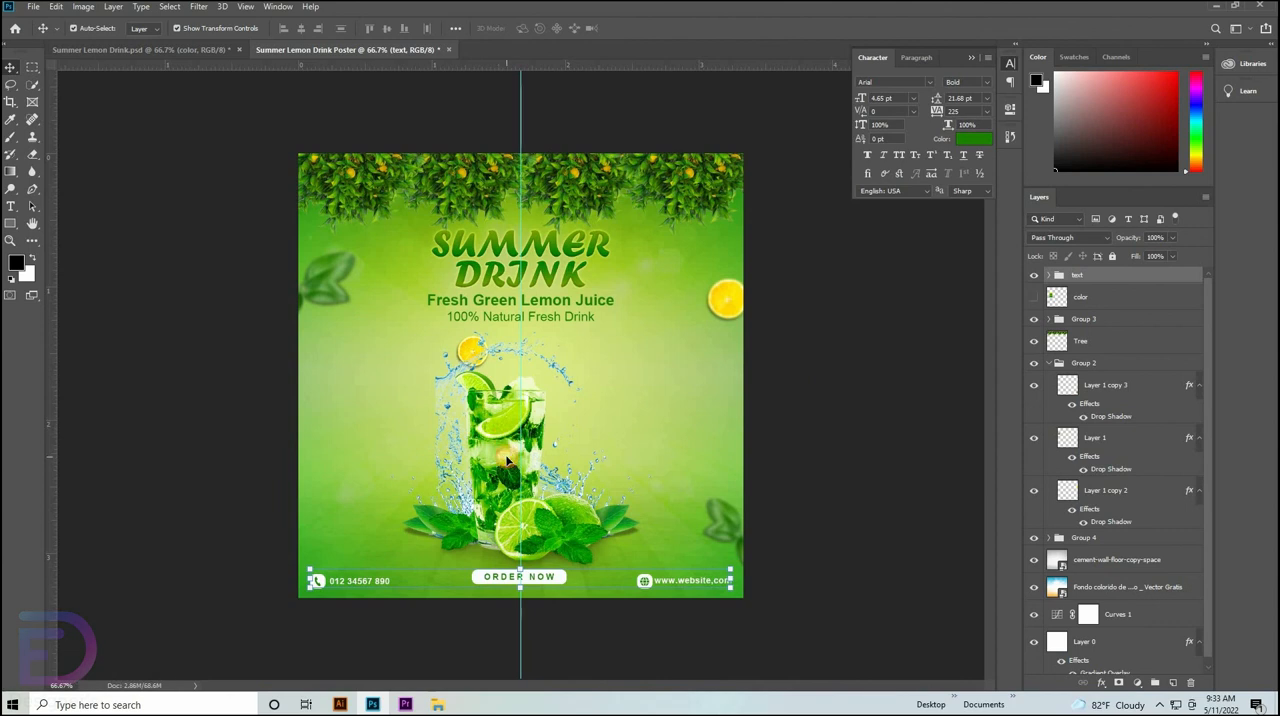
# Scale the lime drink group to 103.92% and position it at Y 671.50 px, just below the taglines.
pyautogui.click(507, 459)
pyautogui.click(1062, 538)
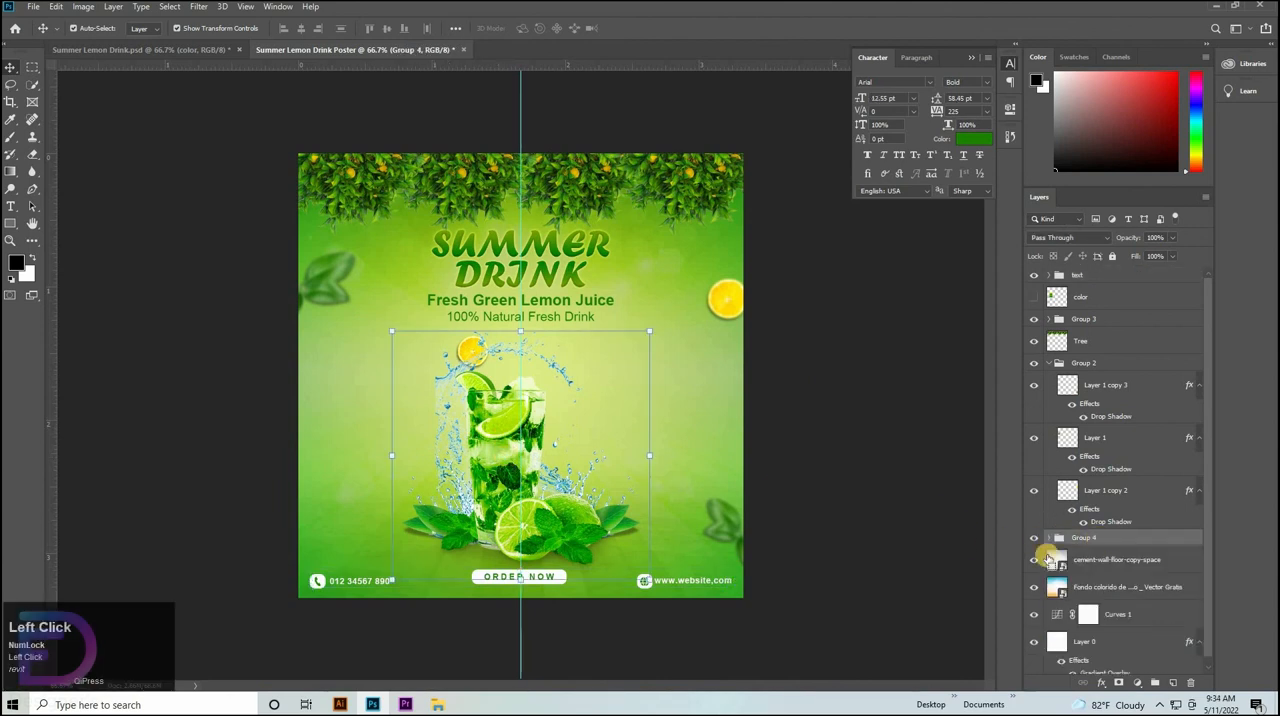
pyautogui.hotkey('ctrl', 't')
pyautogui.moveTo(510, 327); pyautogui.dragTo(509, 317)
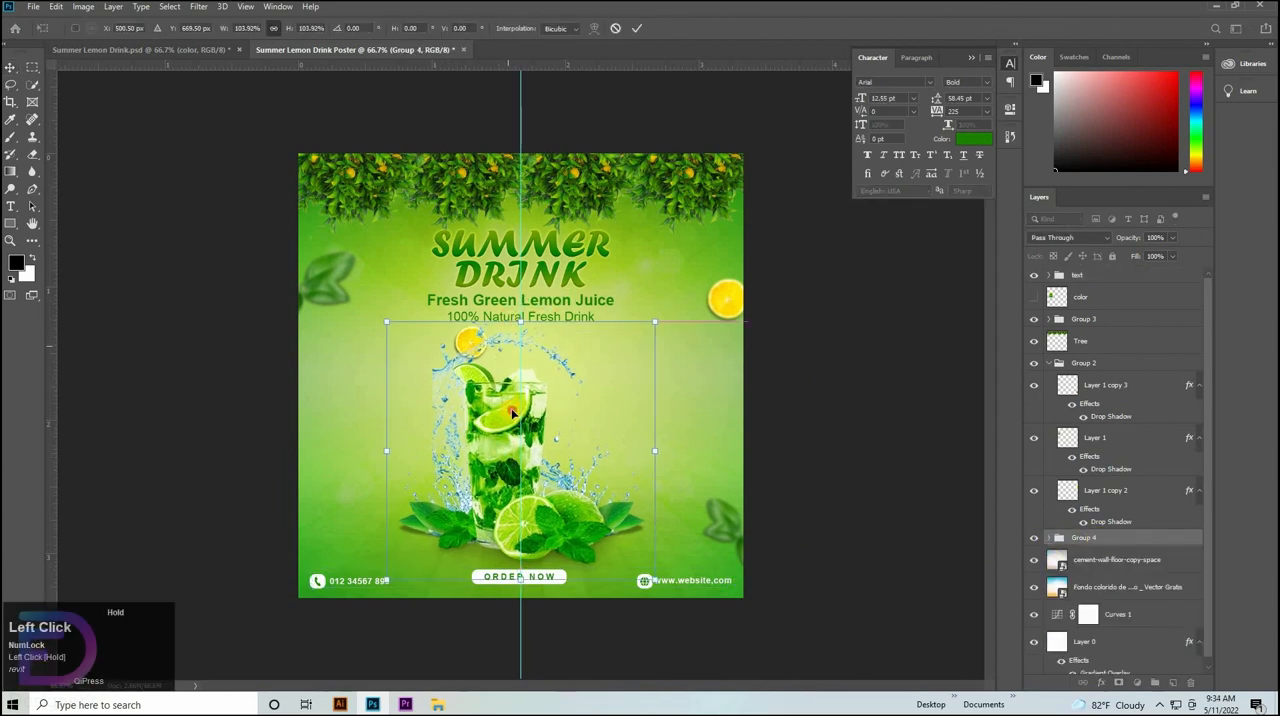
pyautogui.moveTo(513, 412); pyautogui.dragTo(512, 414)
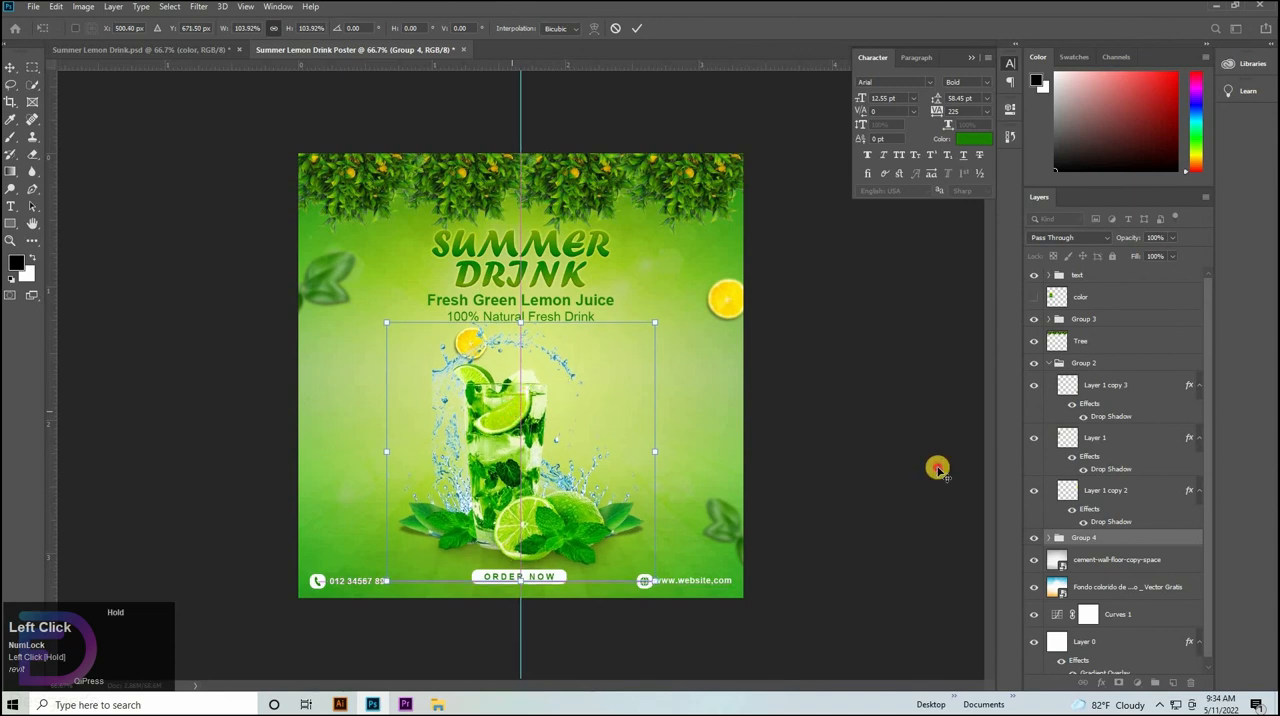
pyautogui.click(511, 115)
# Remove the vertical centre guide from the poster and collapse Group 2.
pyautogui.click(492, 117)
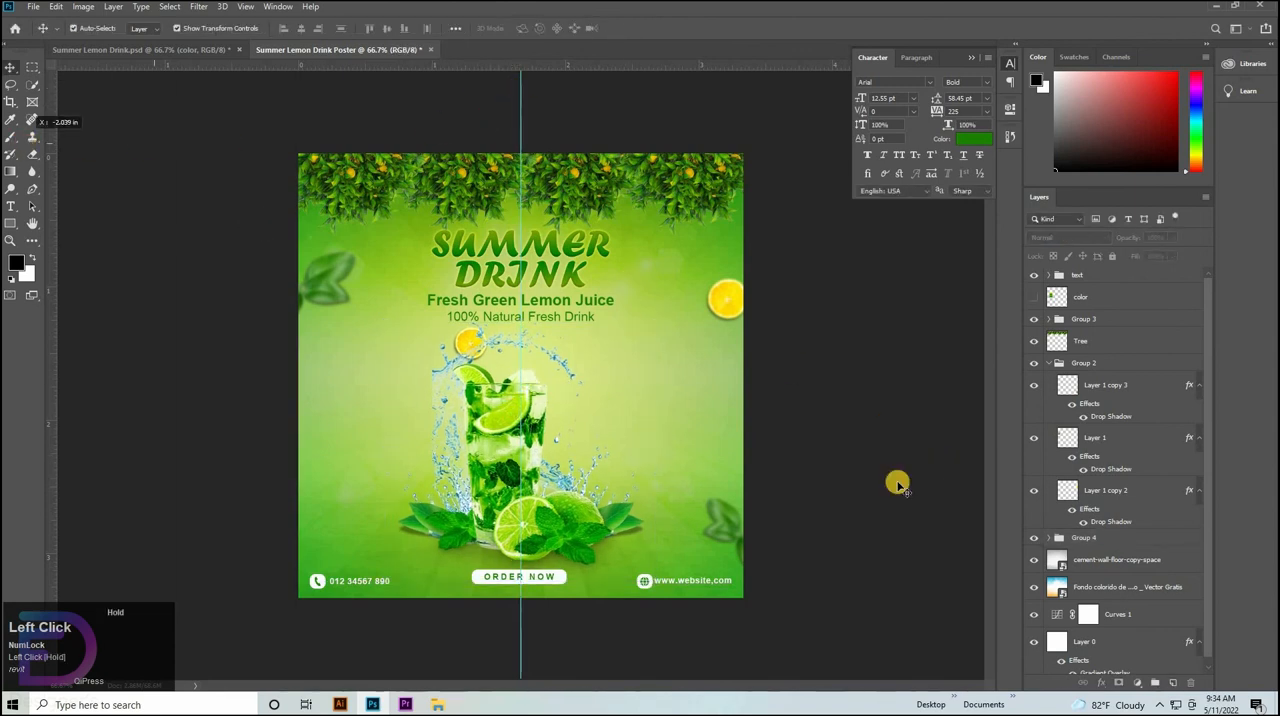
pyautogui.click(1048, 364)
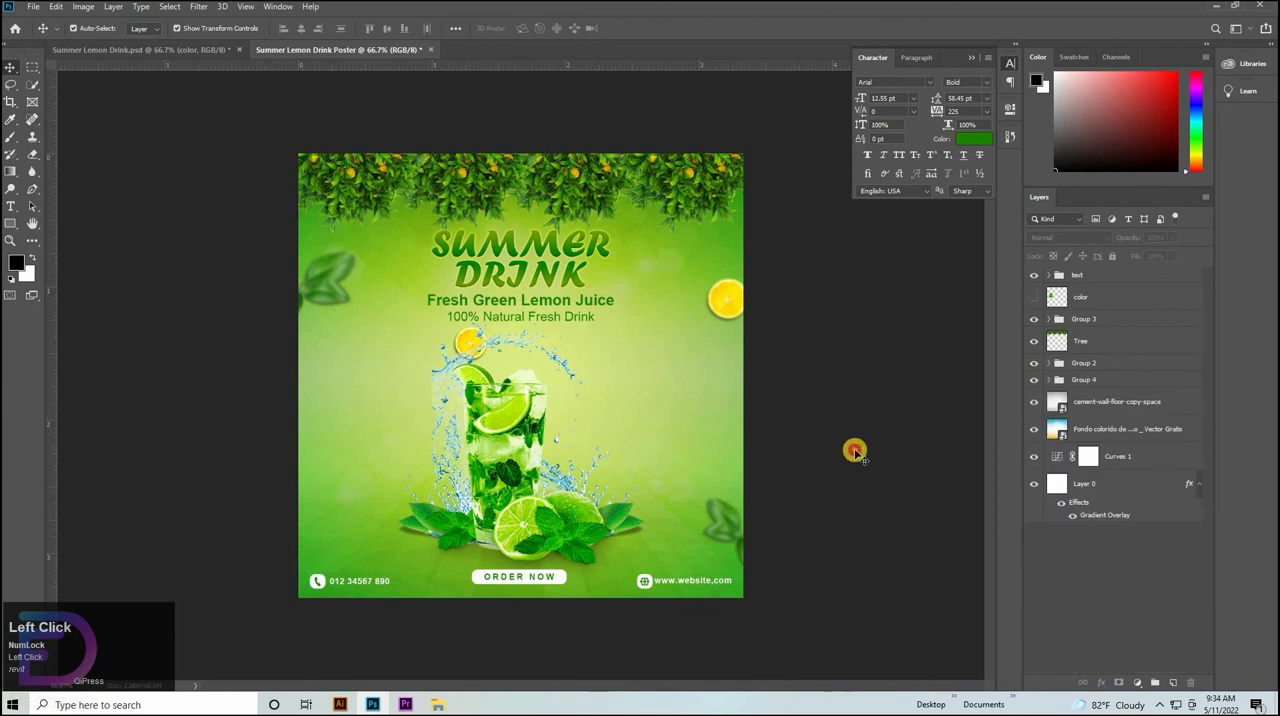